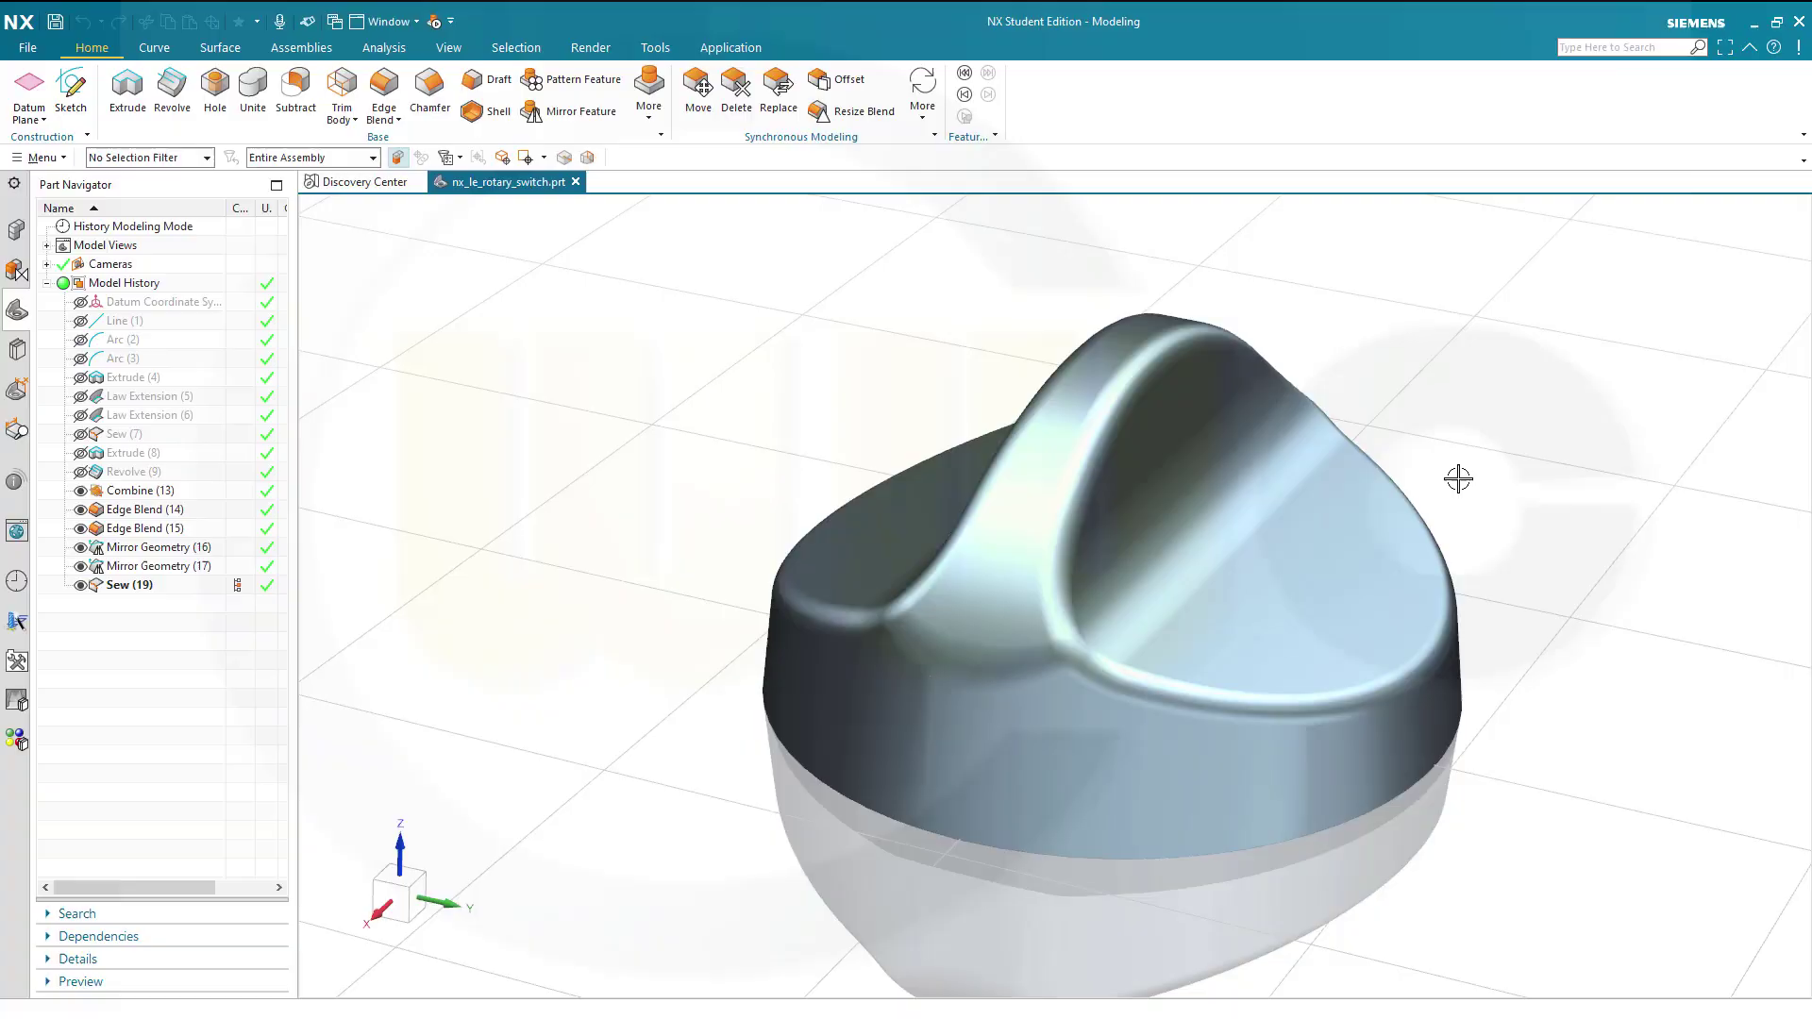
Orbit the rotary switch model to view the knob side-on.
middle_drag(1509, 502, 1453, 528)
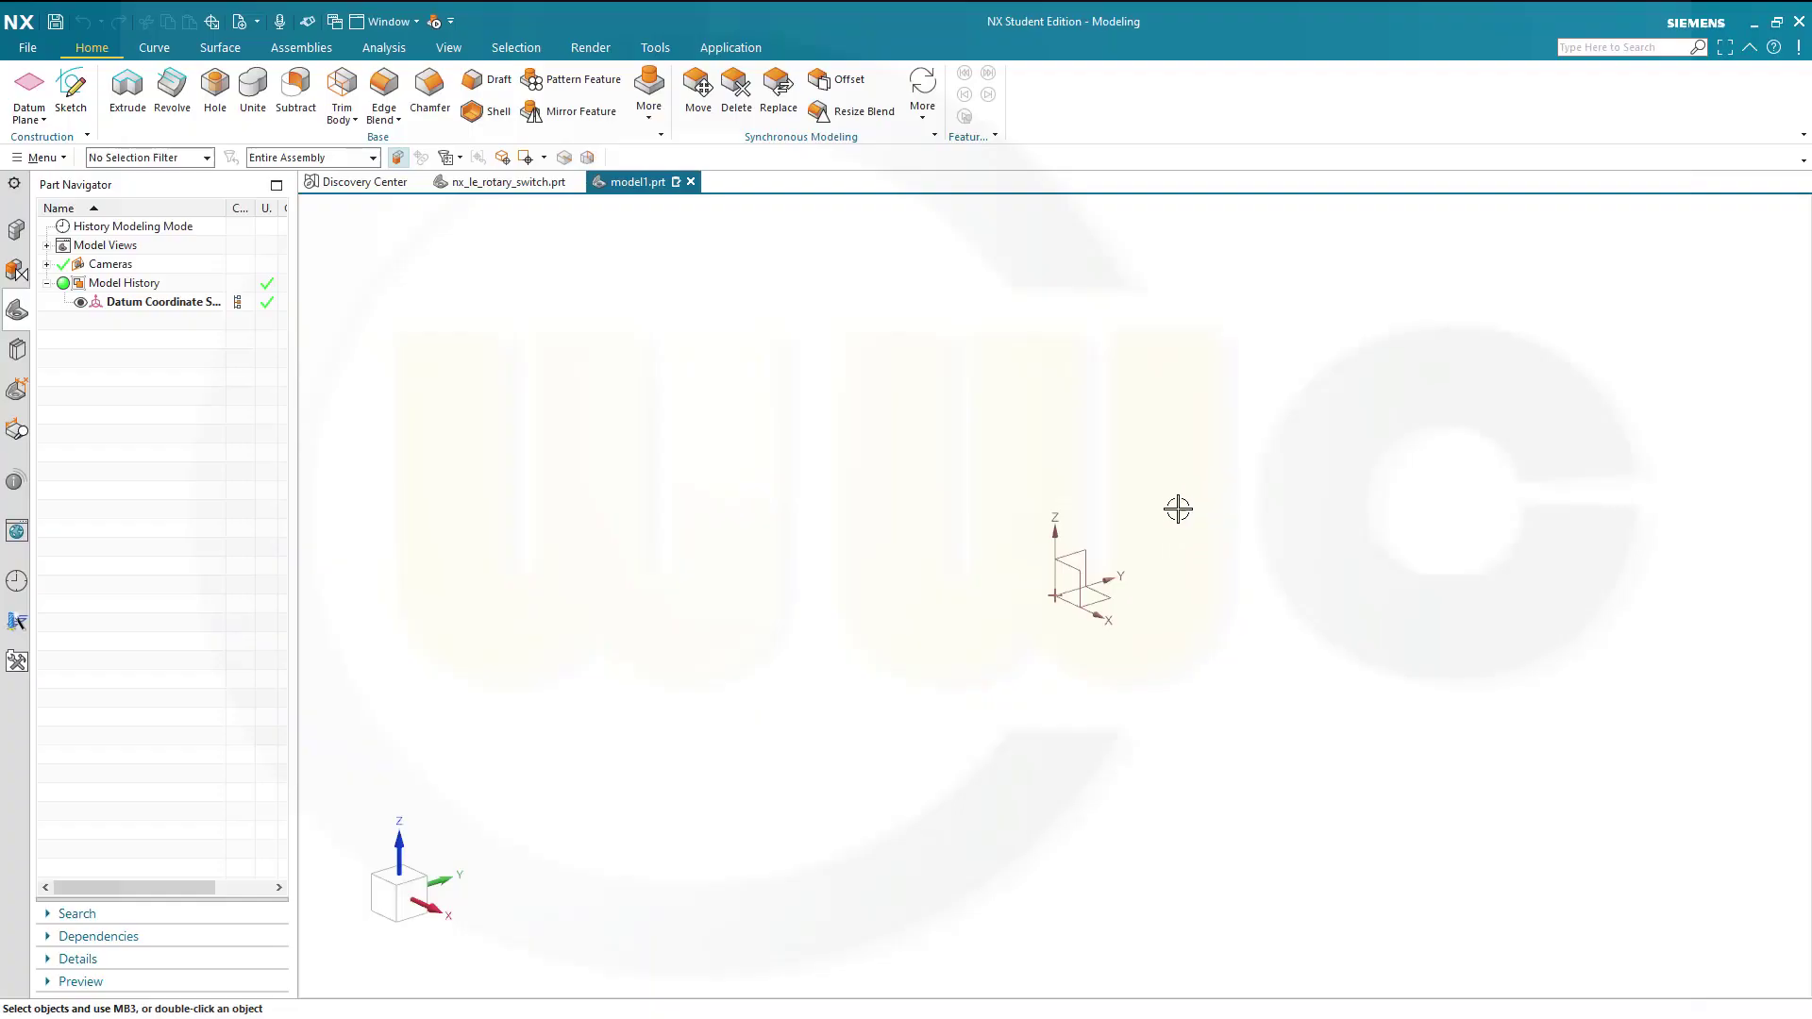
Start a line whose start point is fixed at X 0, Y 60, Z 0.
middle_drag(1178, 509, 1129, 464)
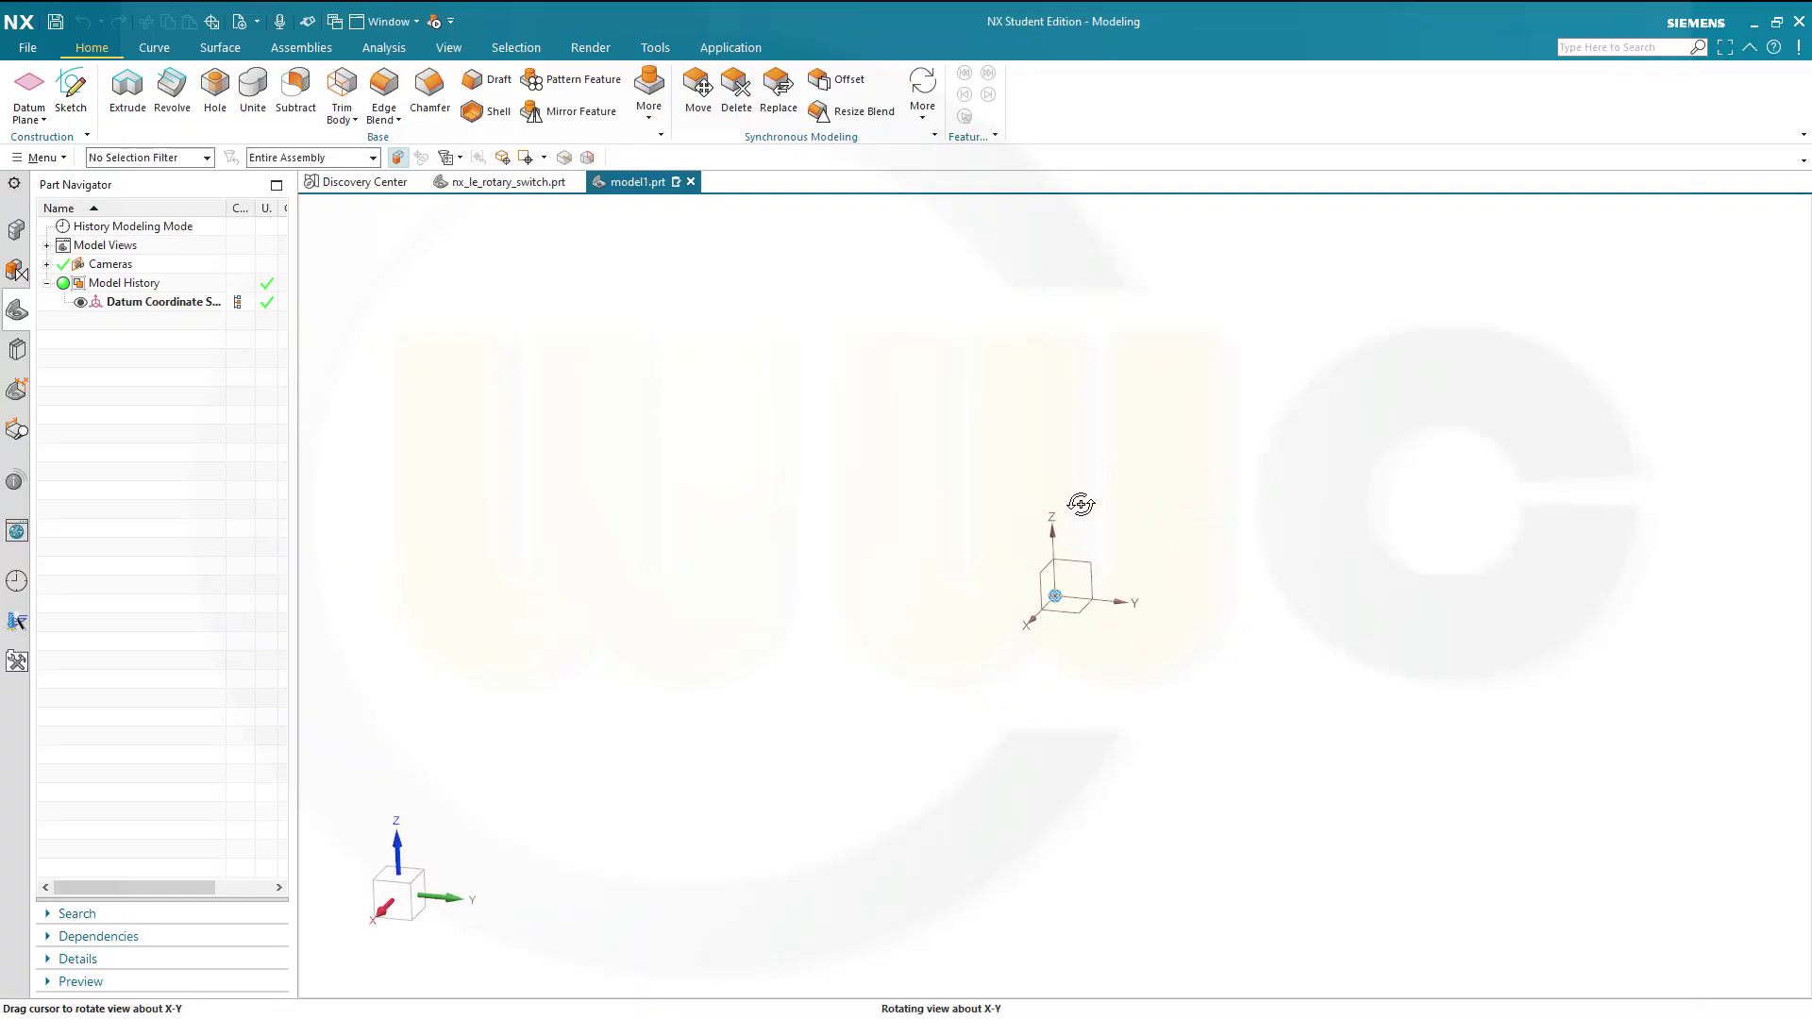
mouse_move(1049, 466)
middle_down()
mouse_move(1044, 501)
mouse_move(1100, 510)
mouse_move(1050, 464)
mouse_move(1043, 490)
mouse_move(1003, 494)
mouse_move(1058, 479)
middle_up()
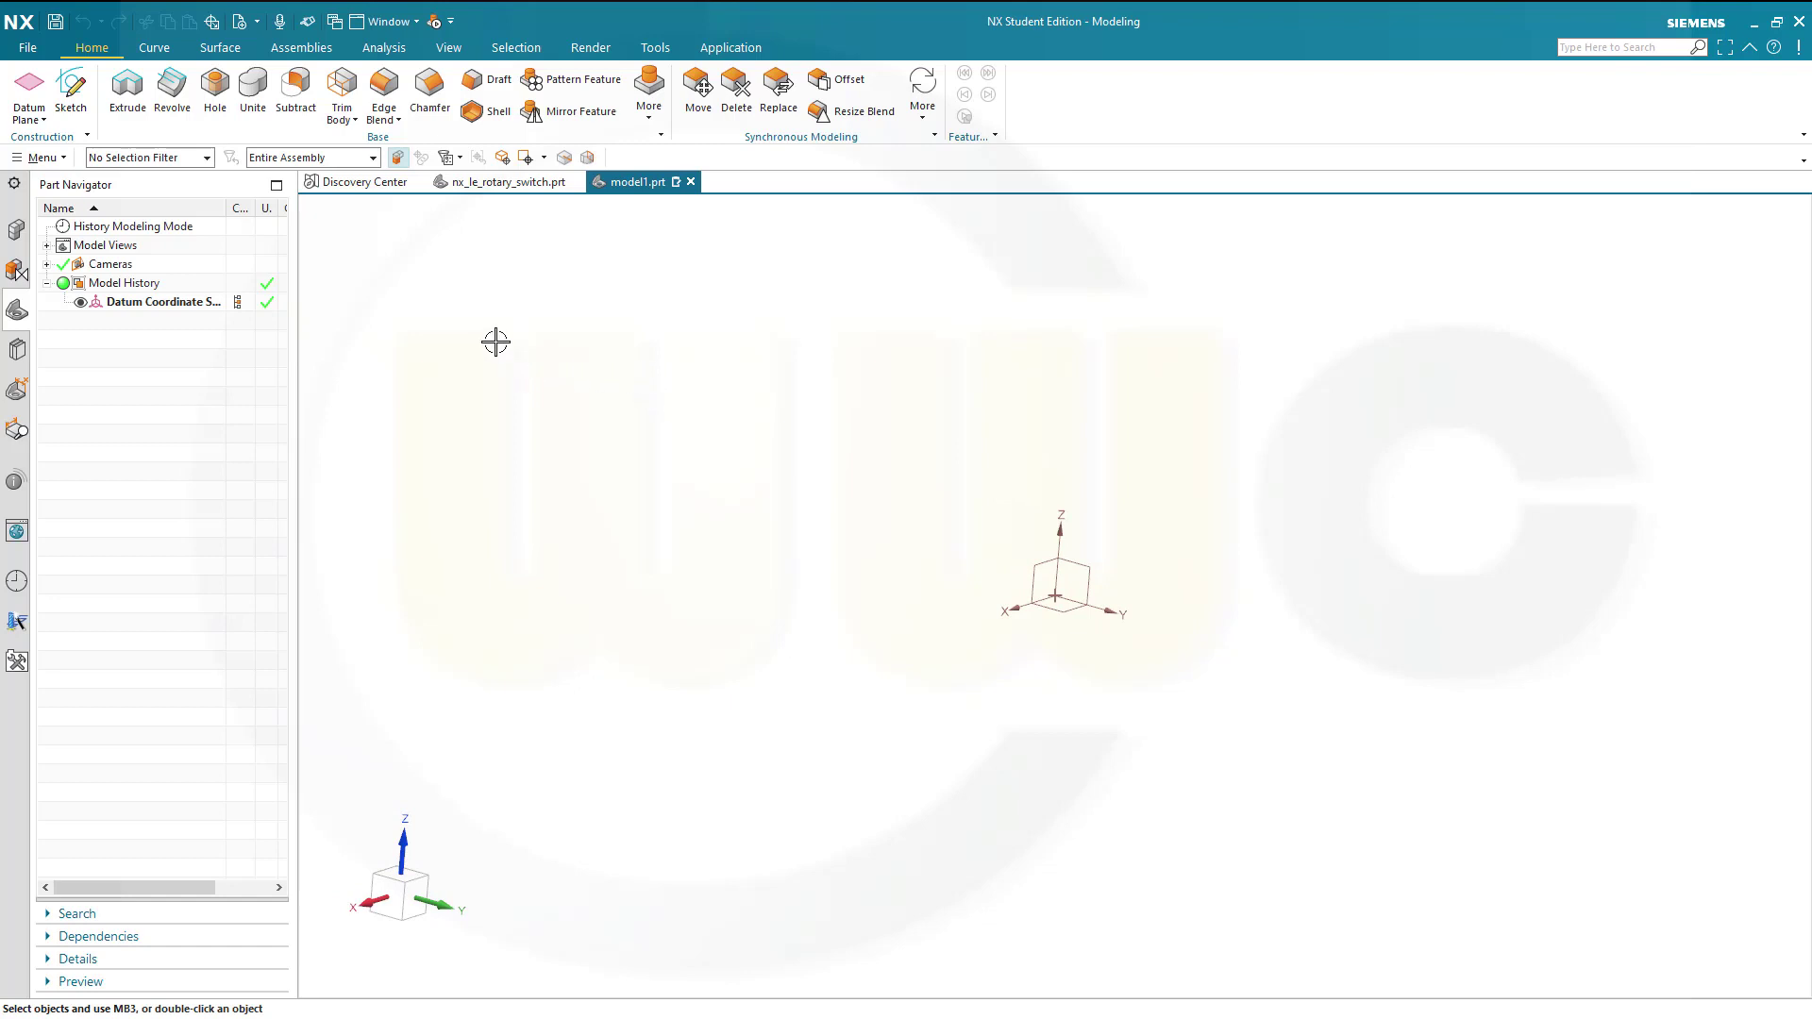
click(154, 48)
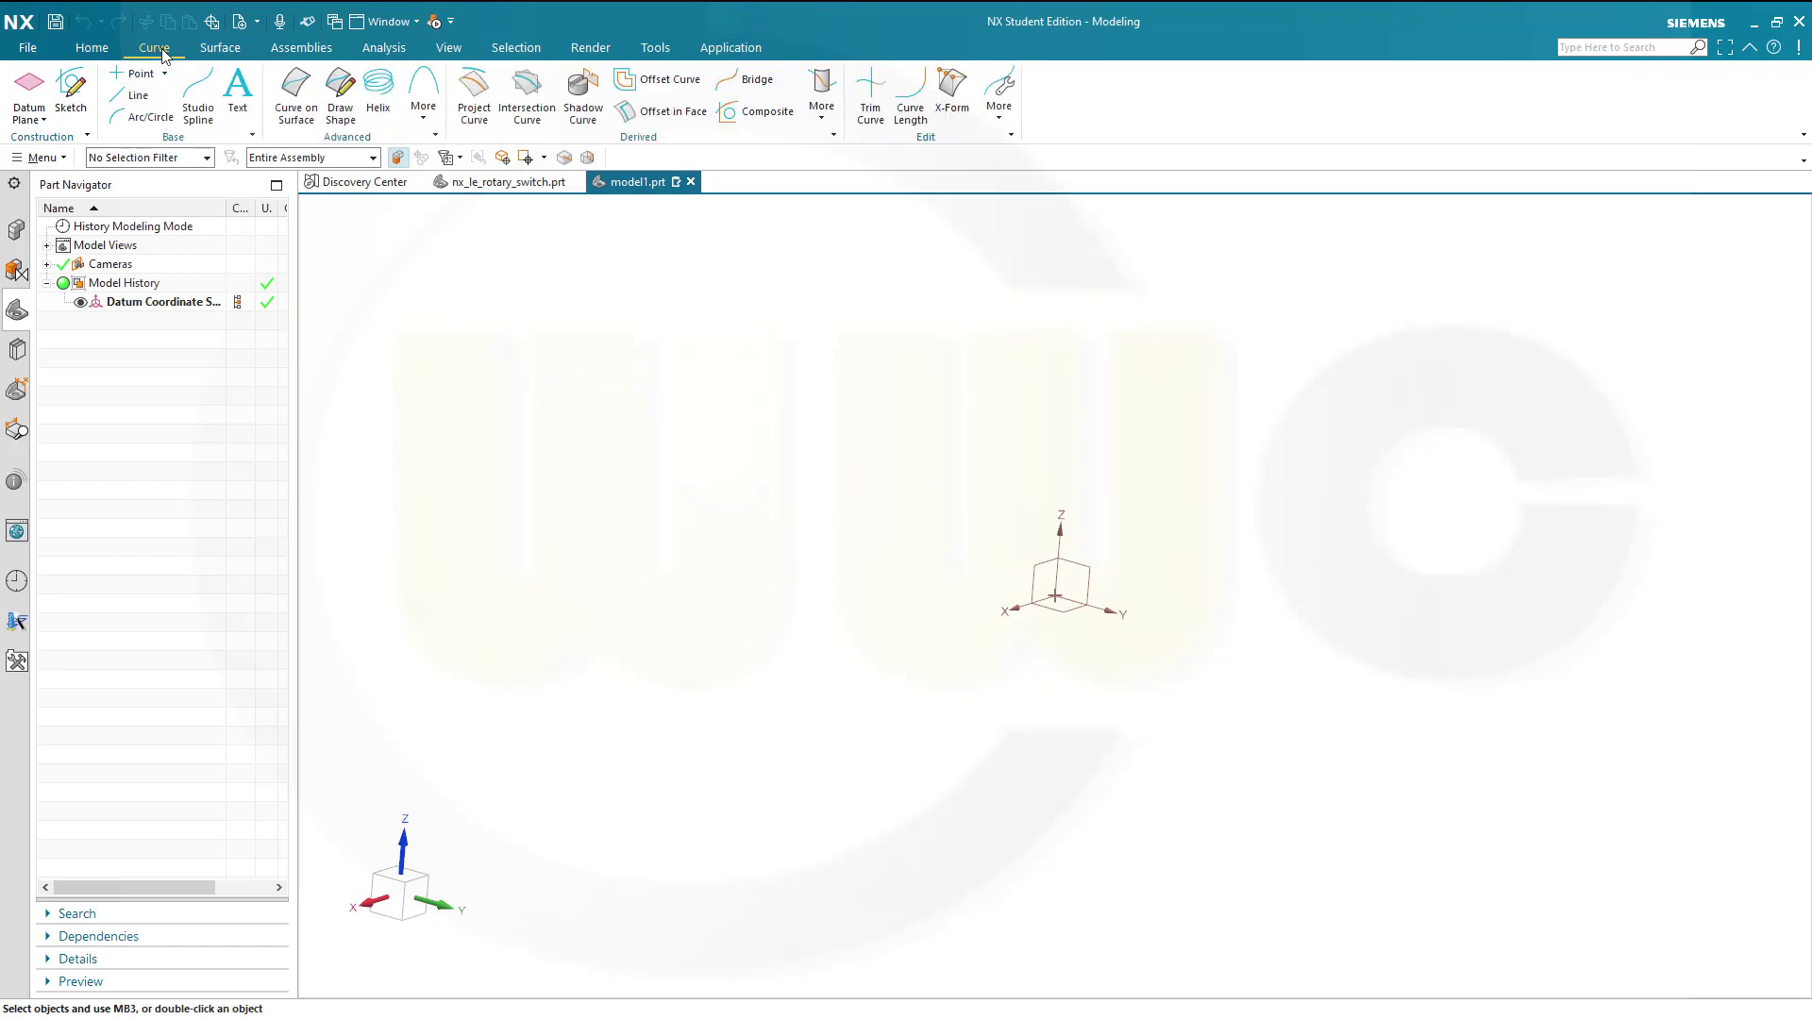
click(140, 94)
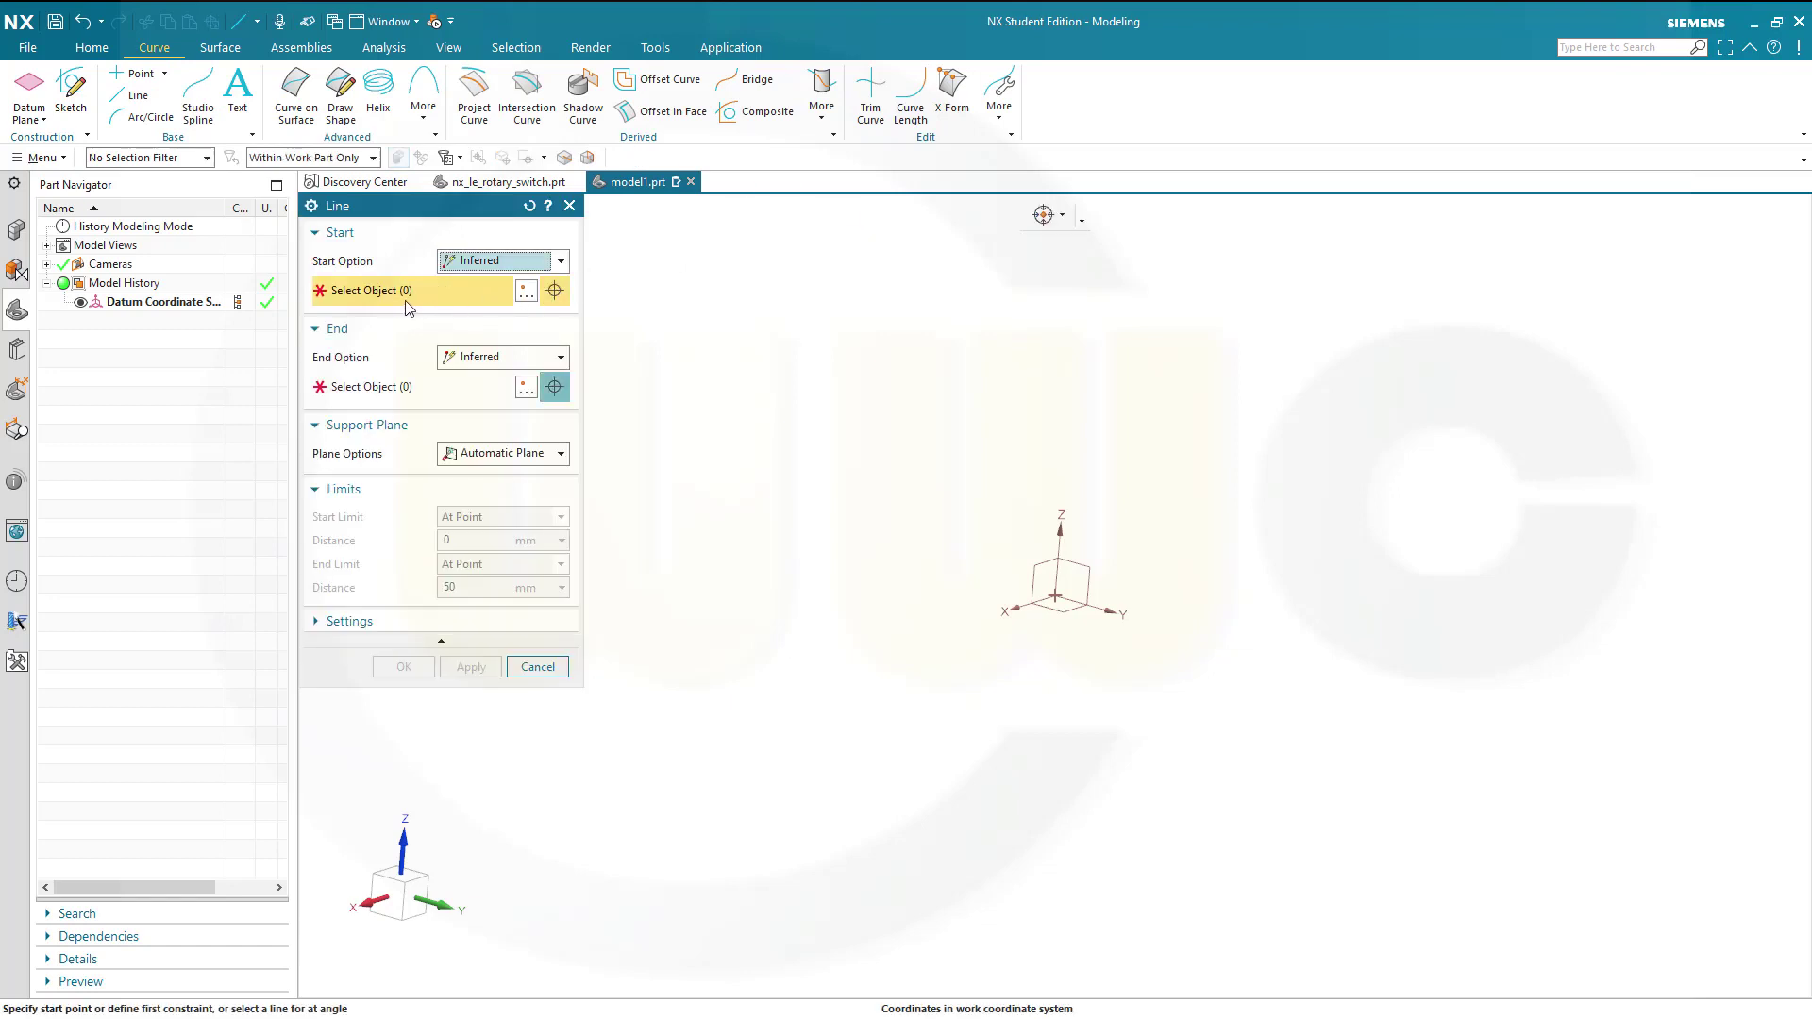
click(526, 292)
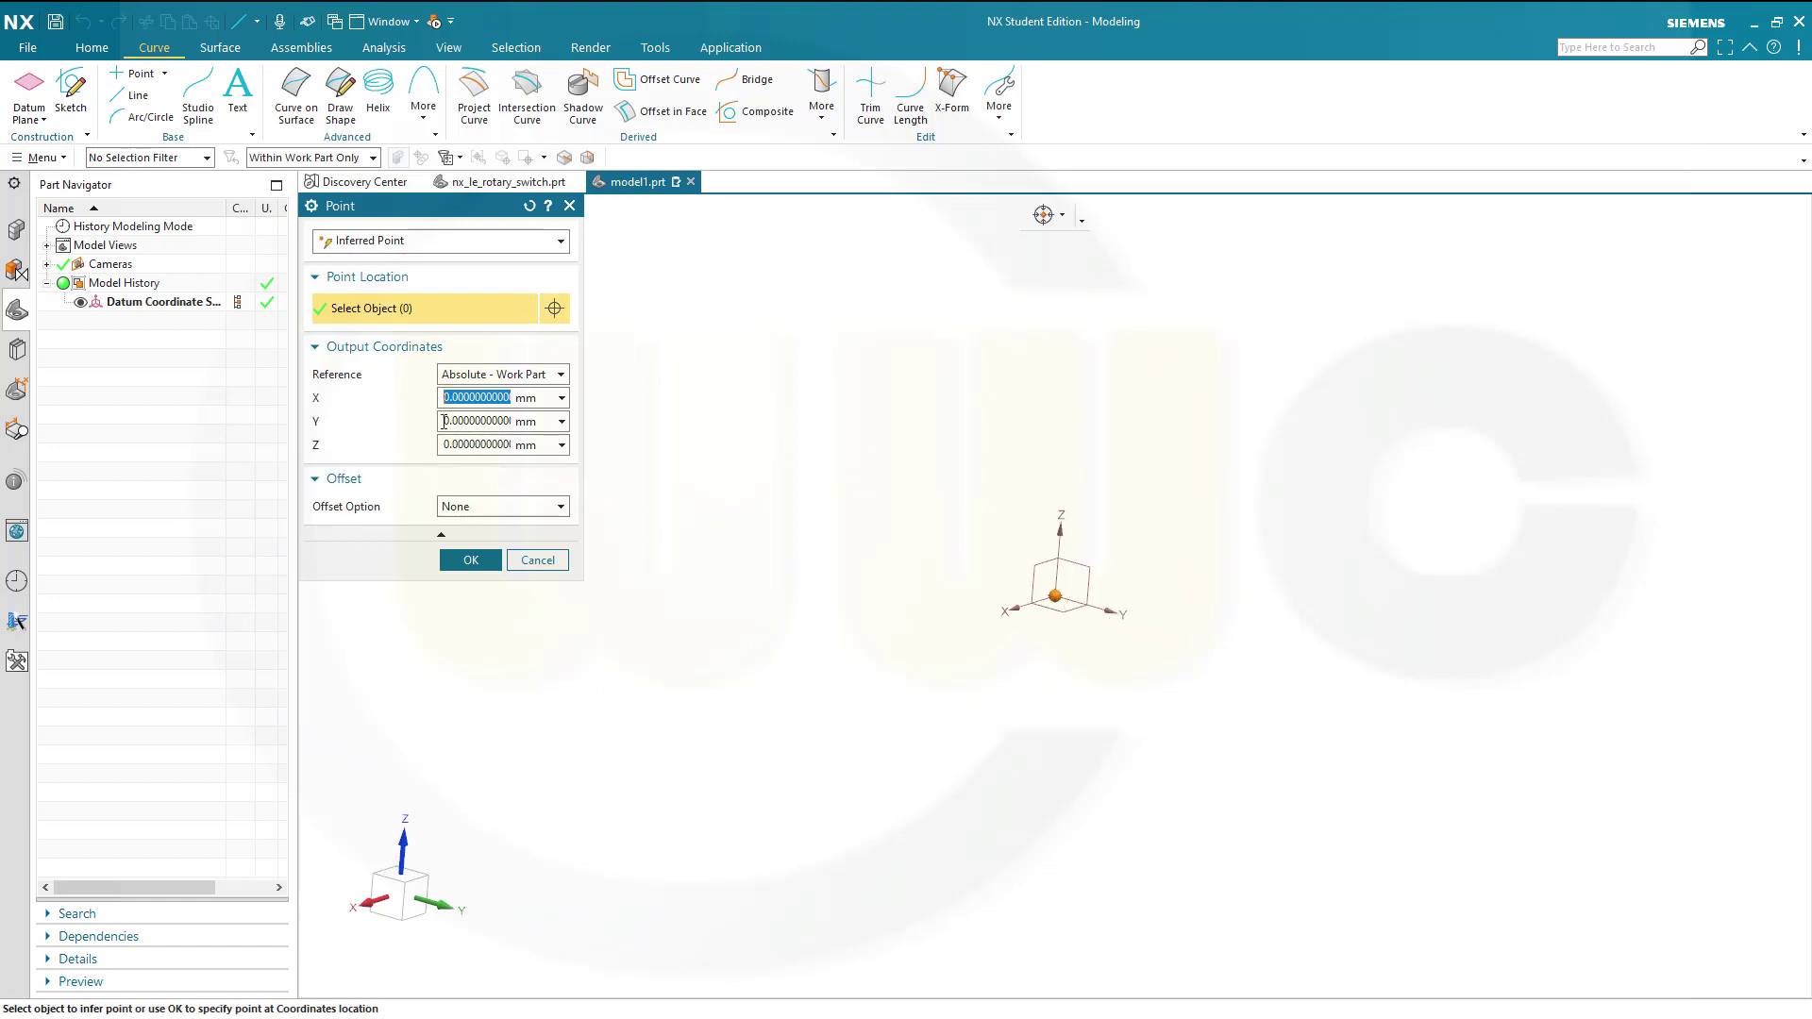
drag(443, 421, 594, 424)
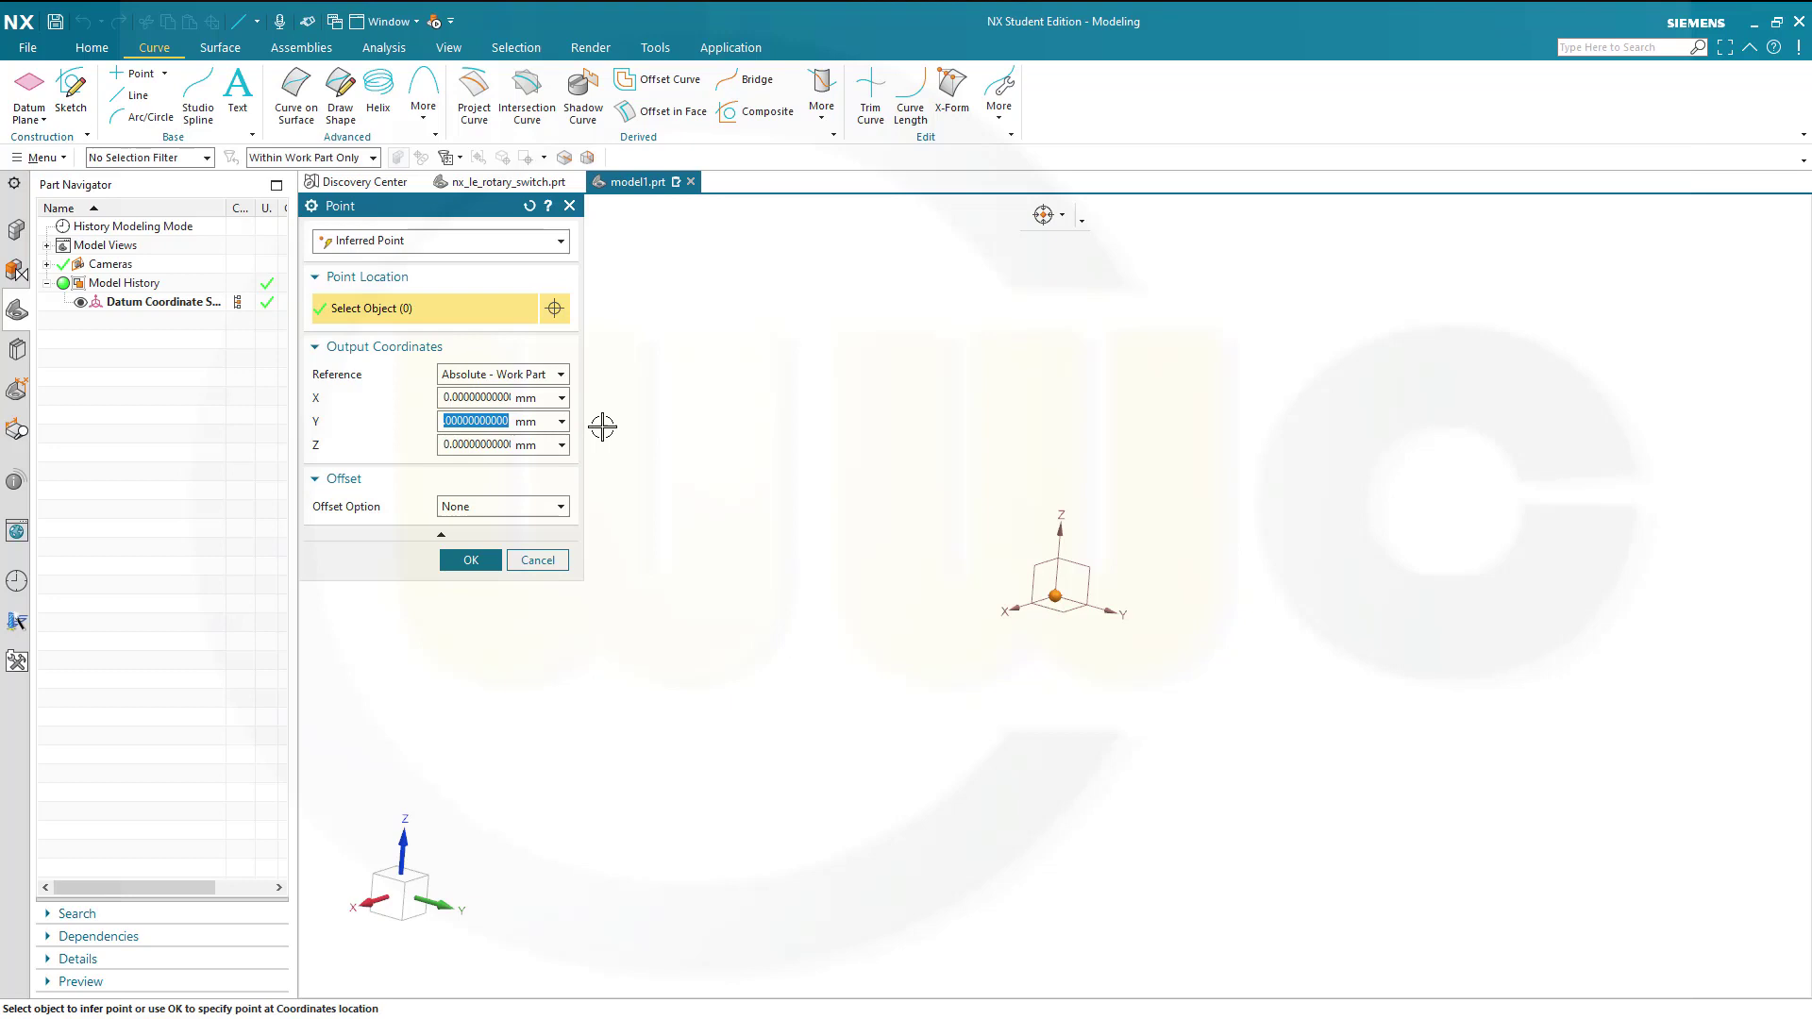
text(60)
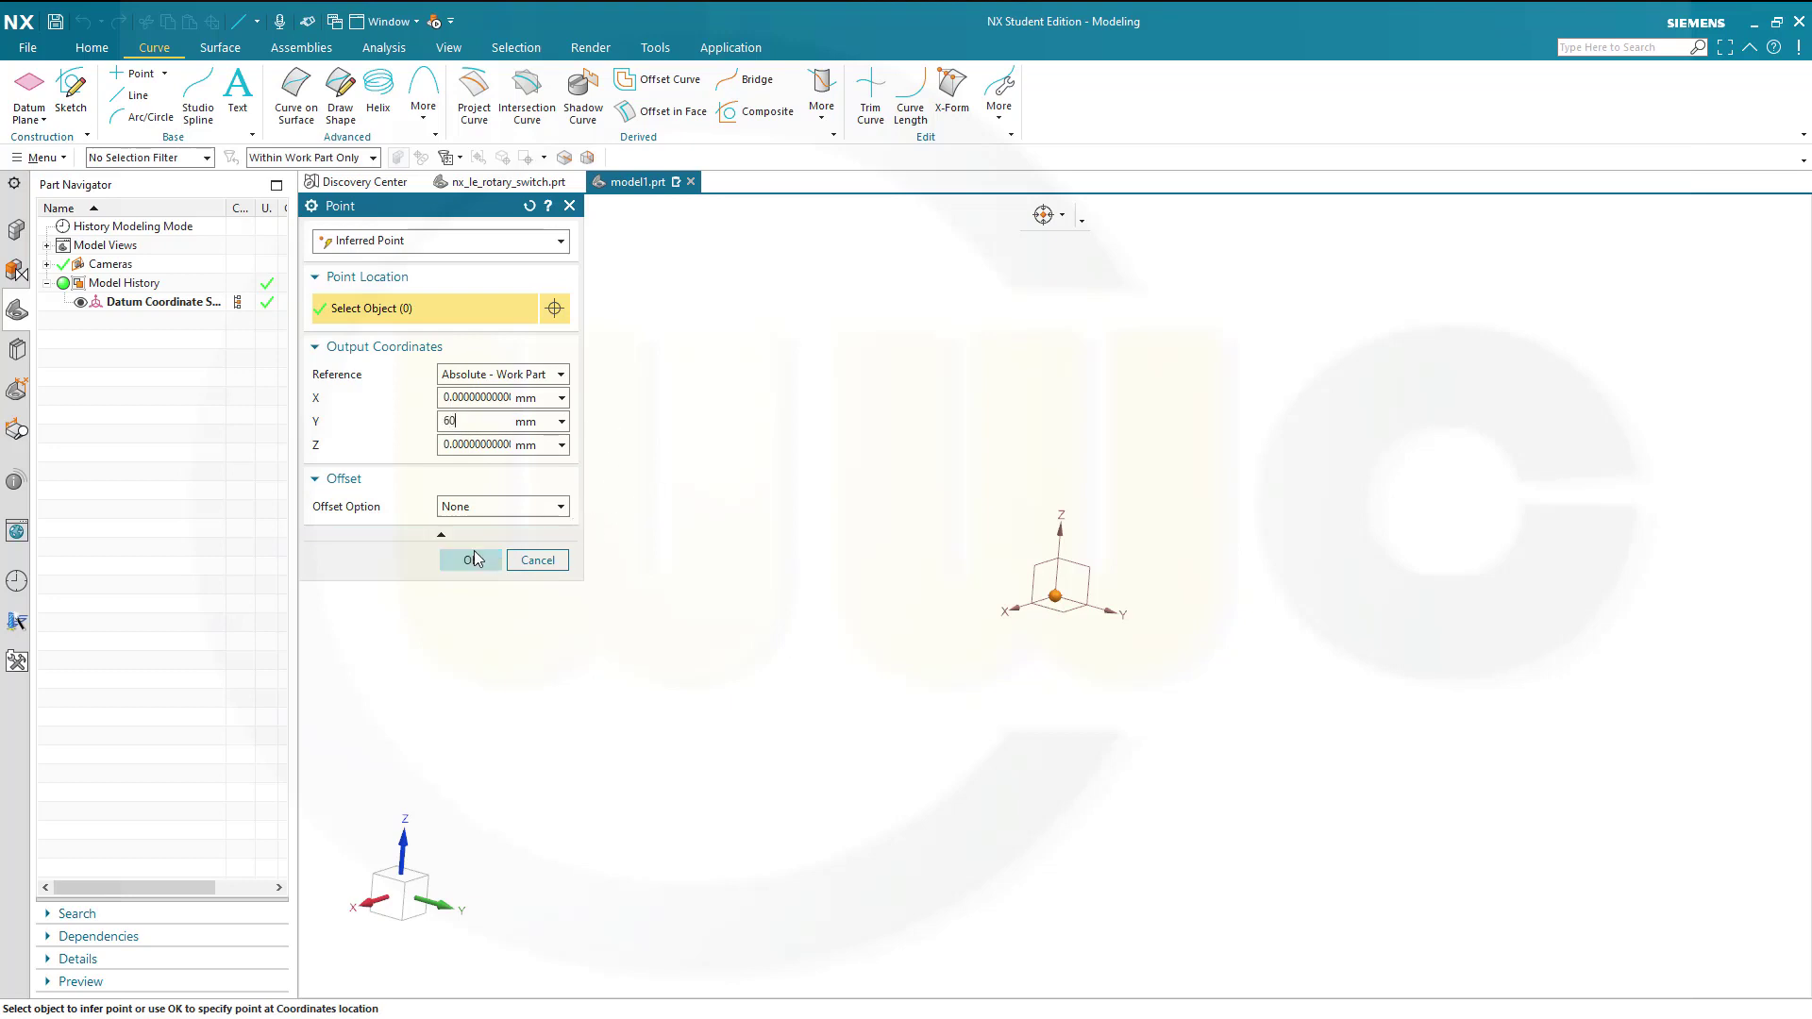
click(471, 560)
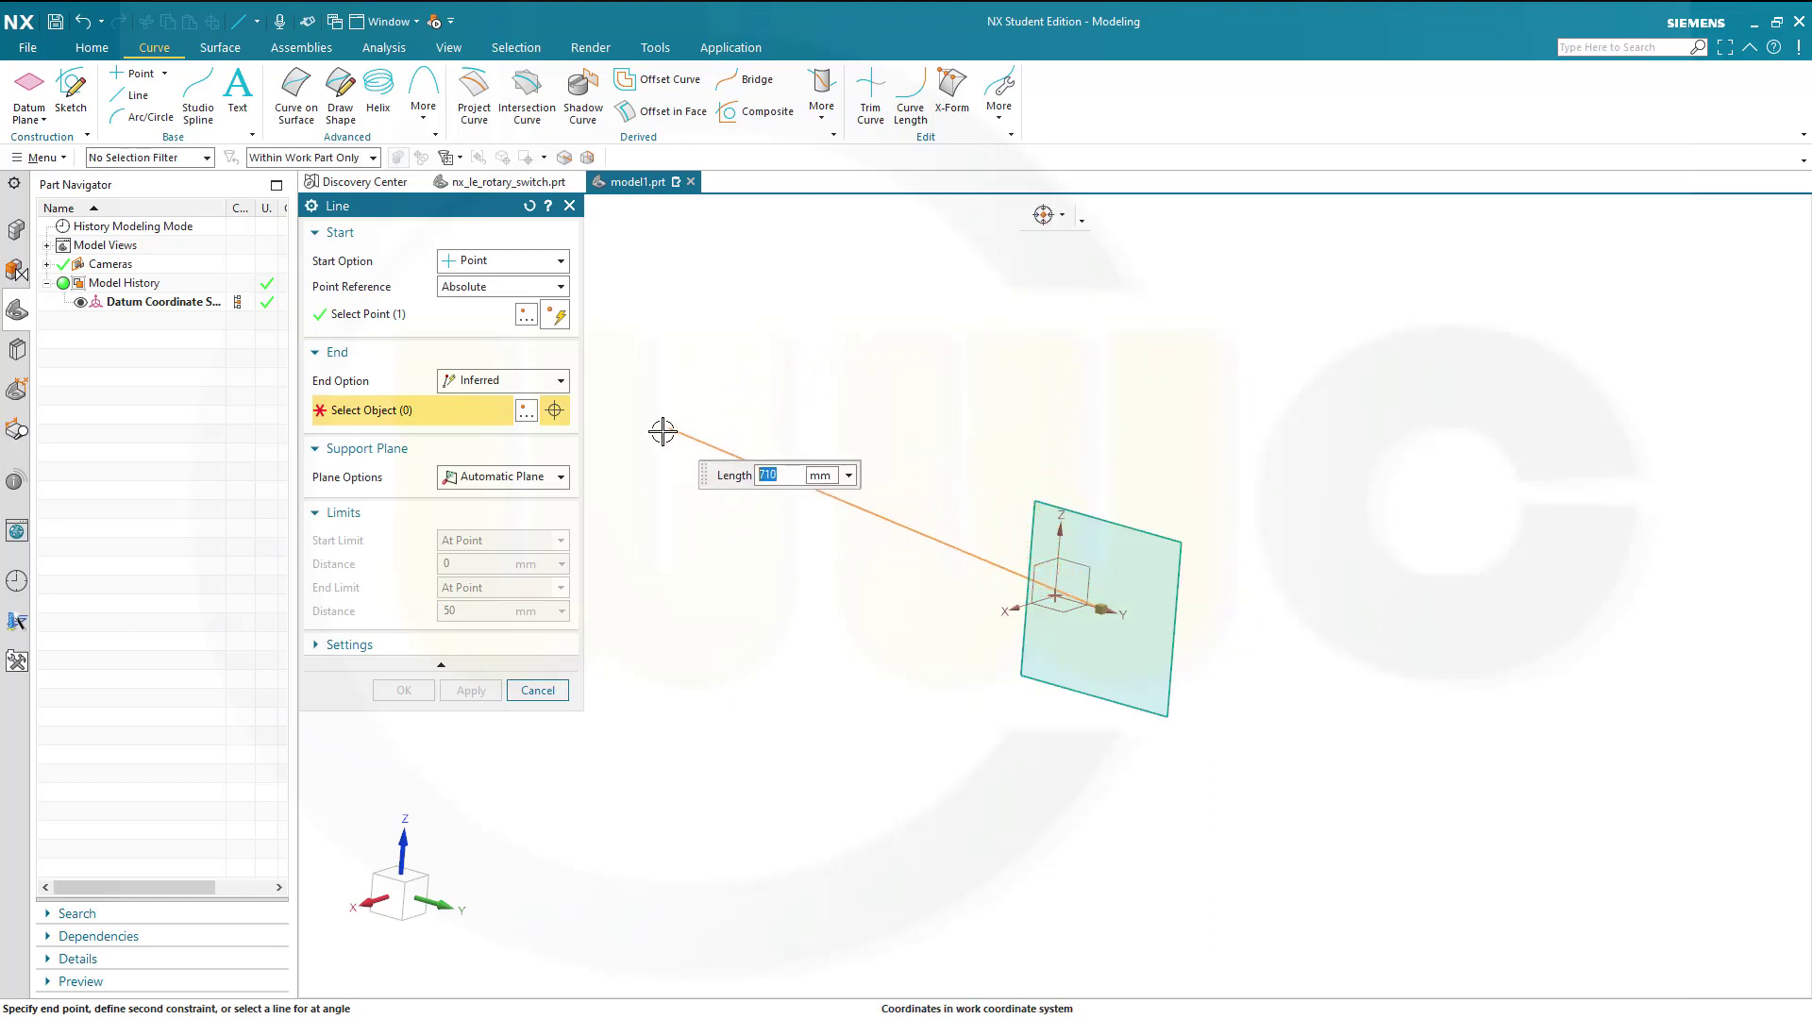
Put the line on the YZ datum plane and define its end by an angle.
click(561, 478)
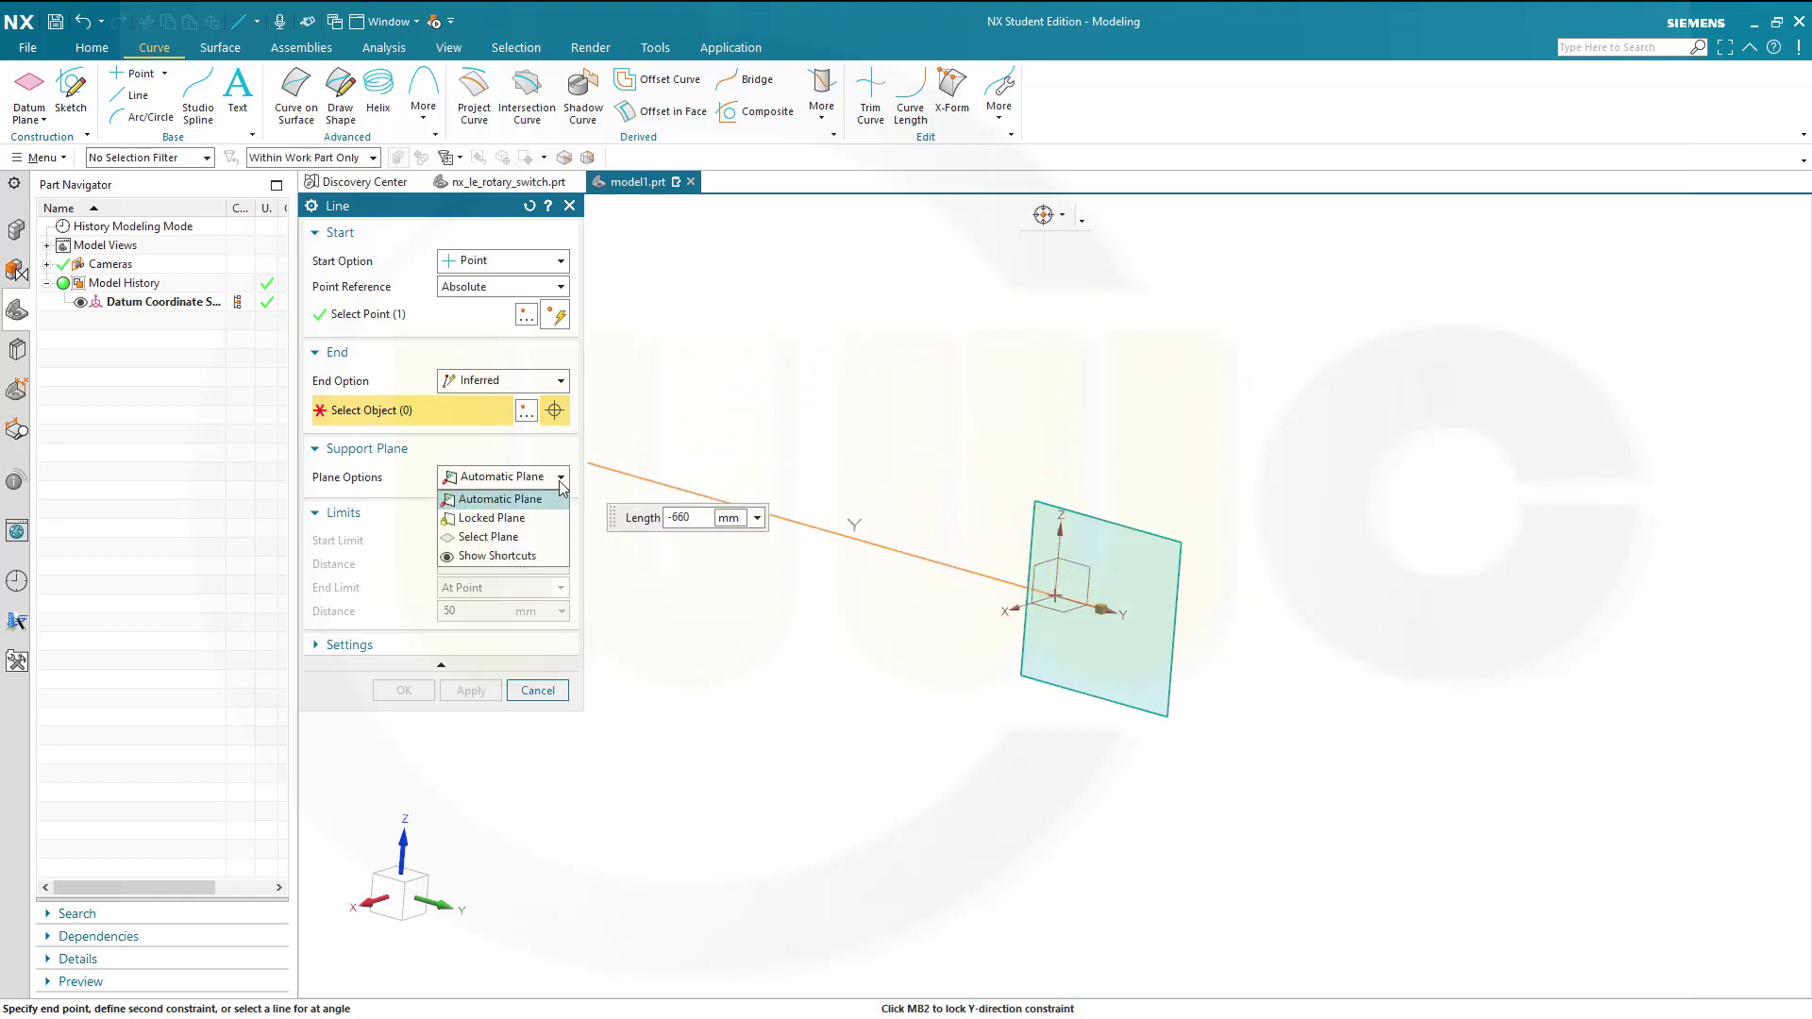
click(509, 536)
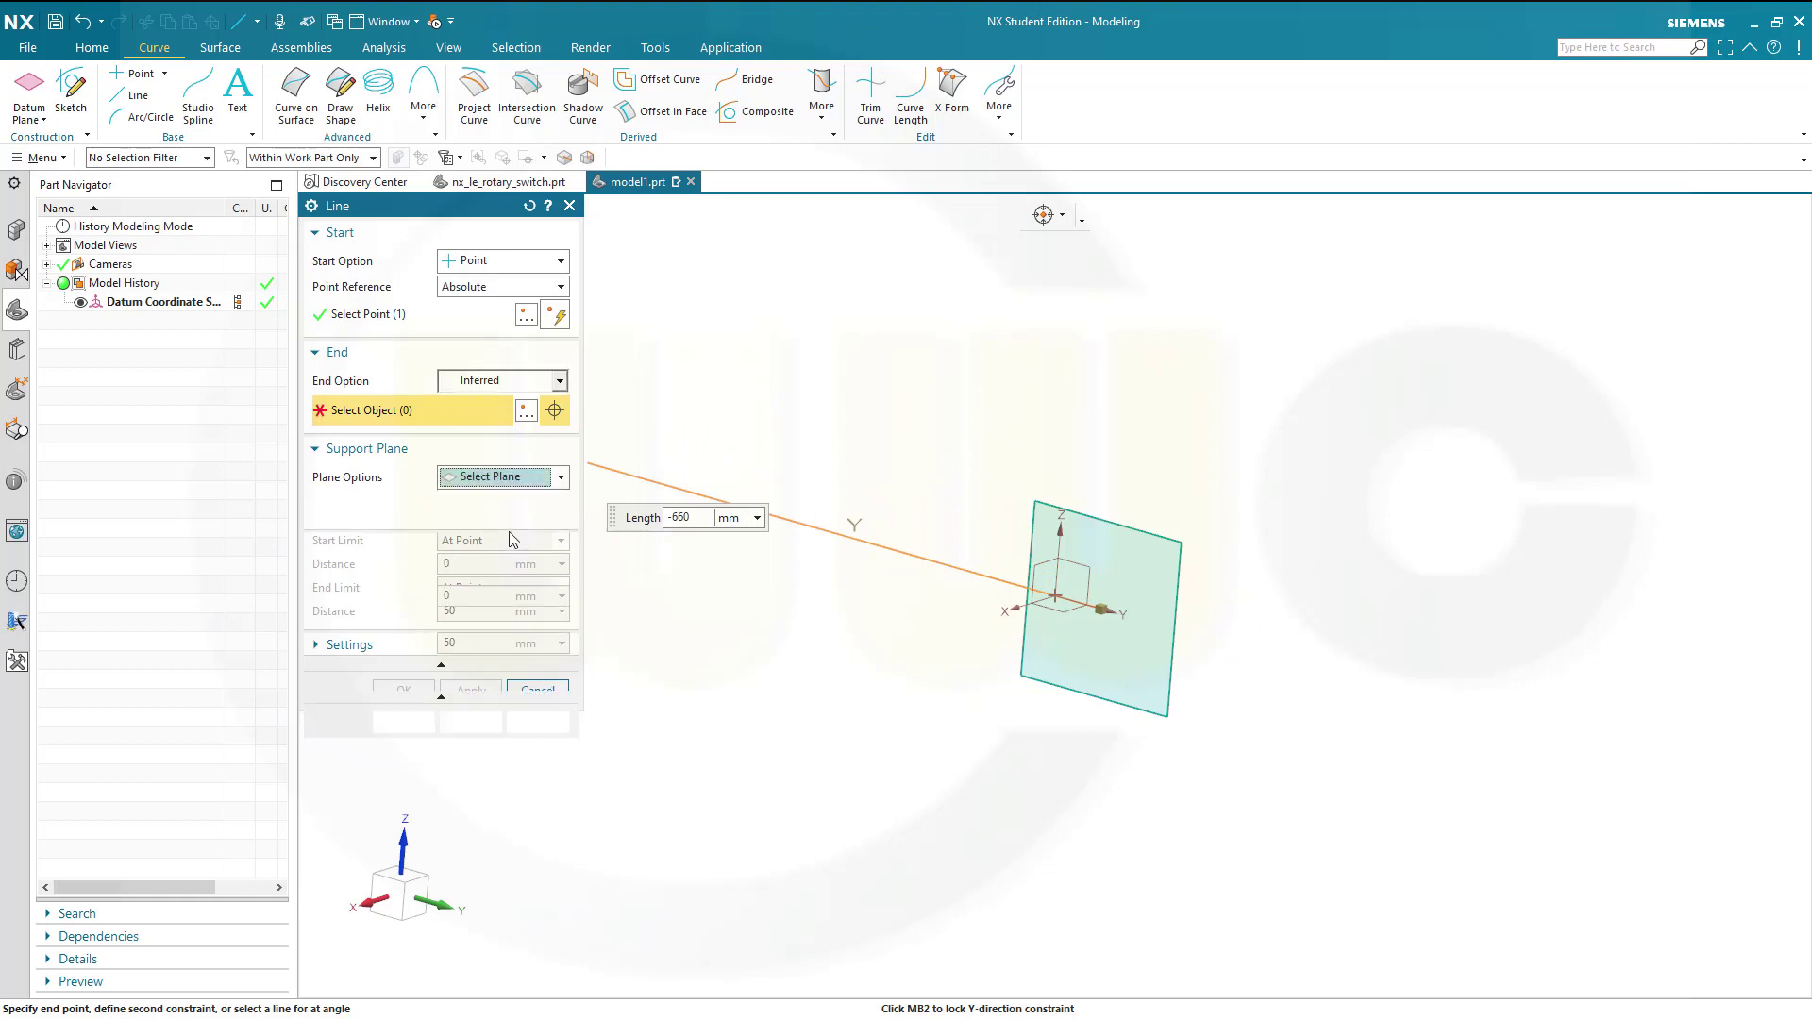
click(1075, 552)
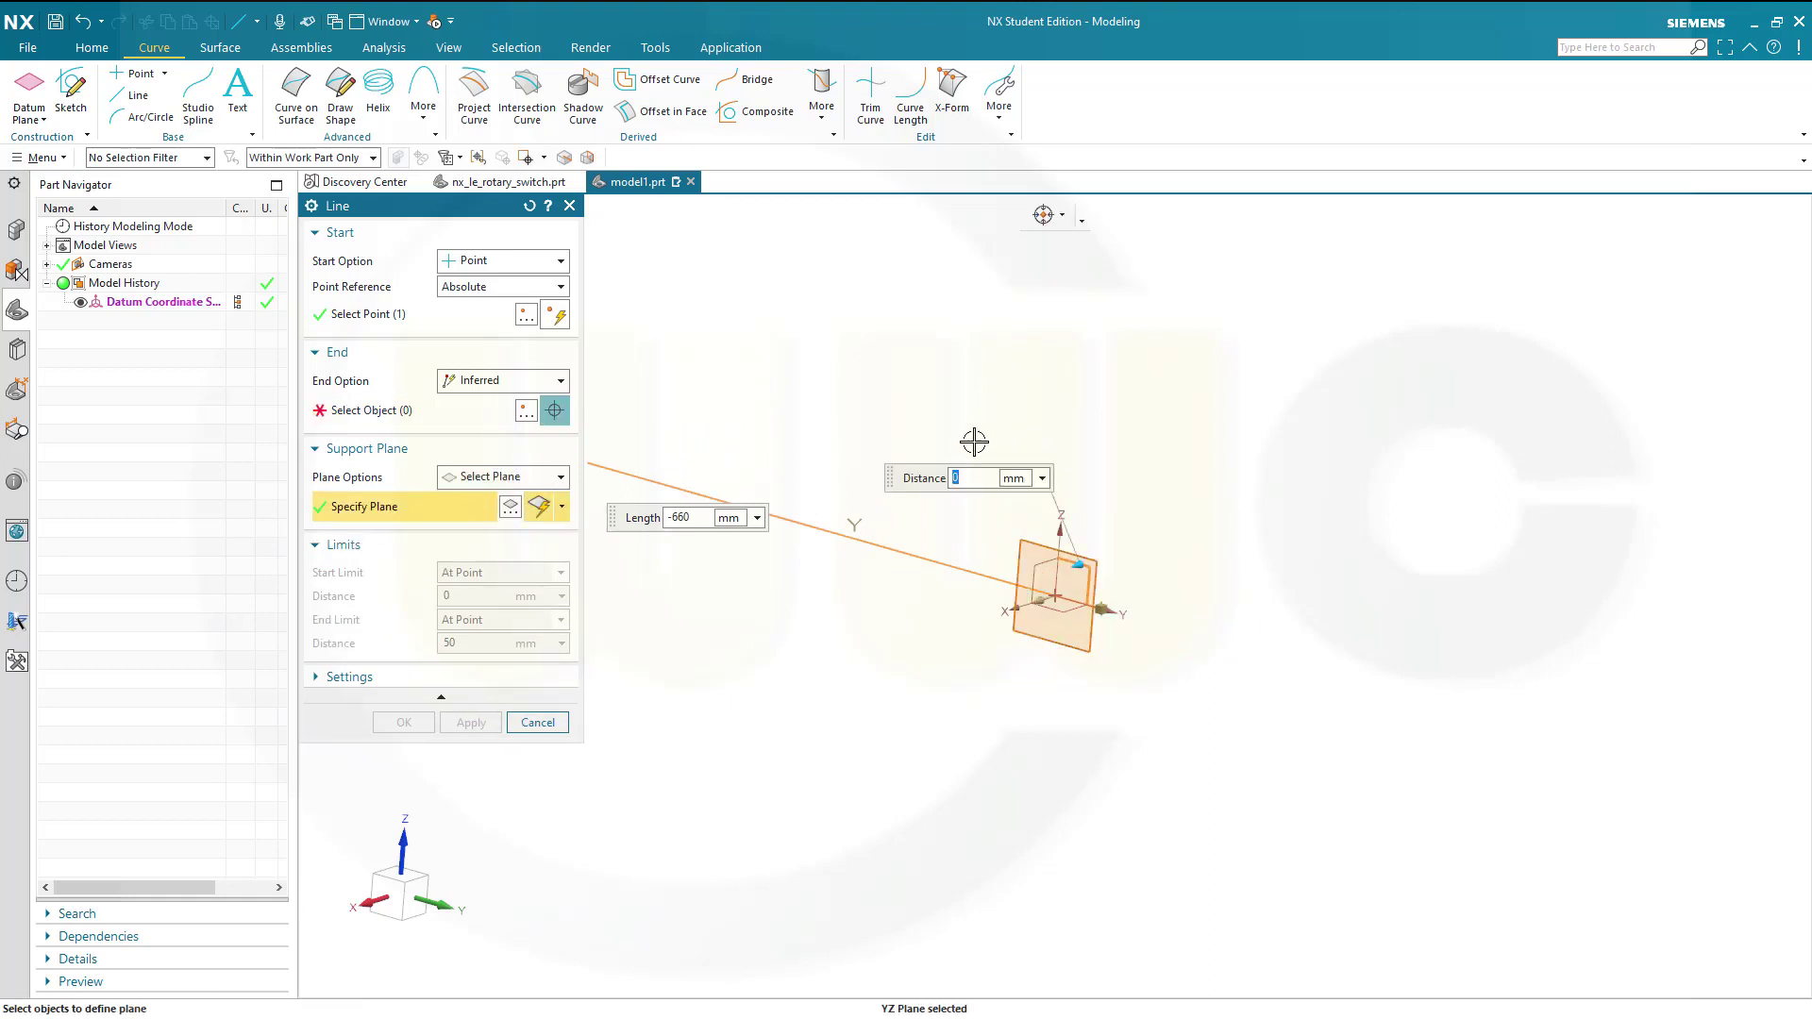
click(561, 382)
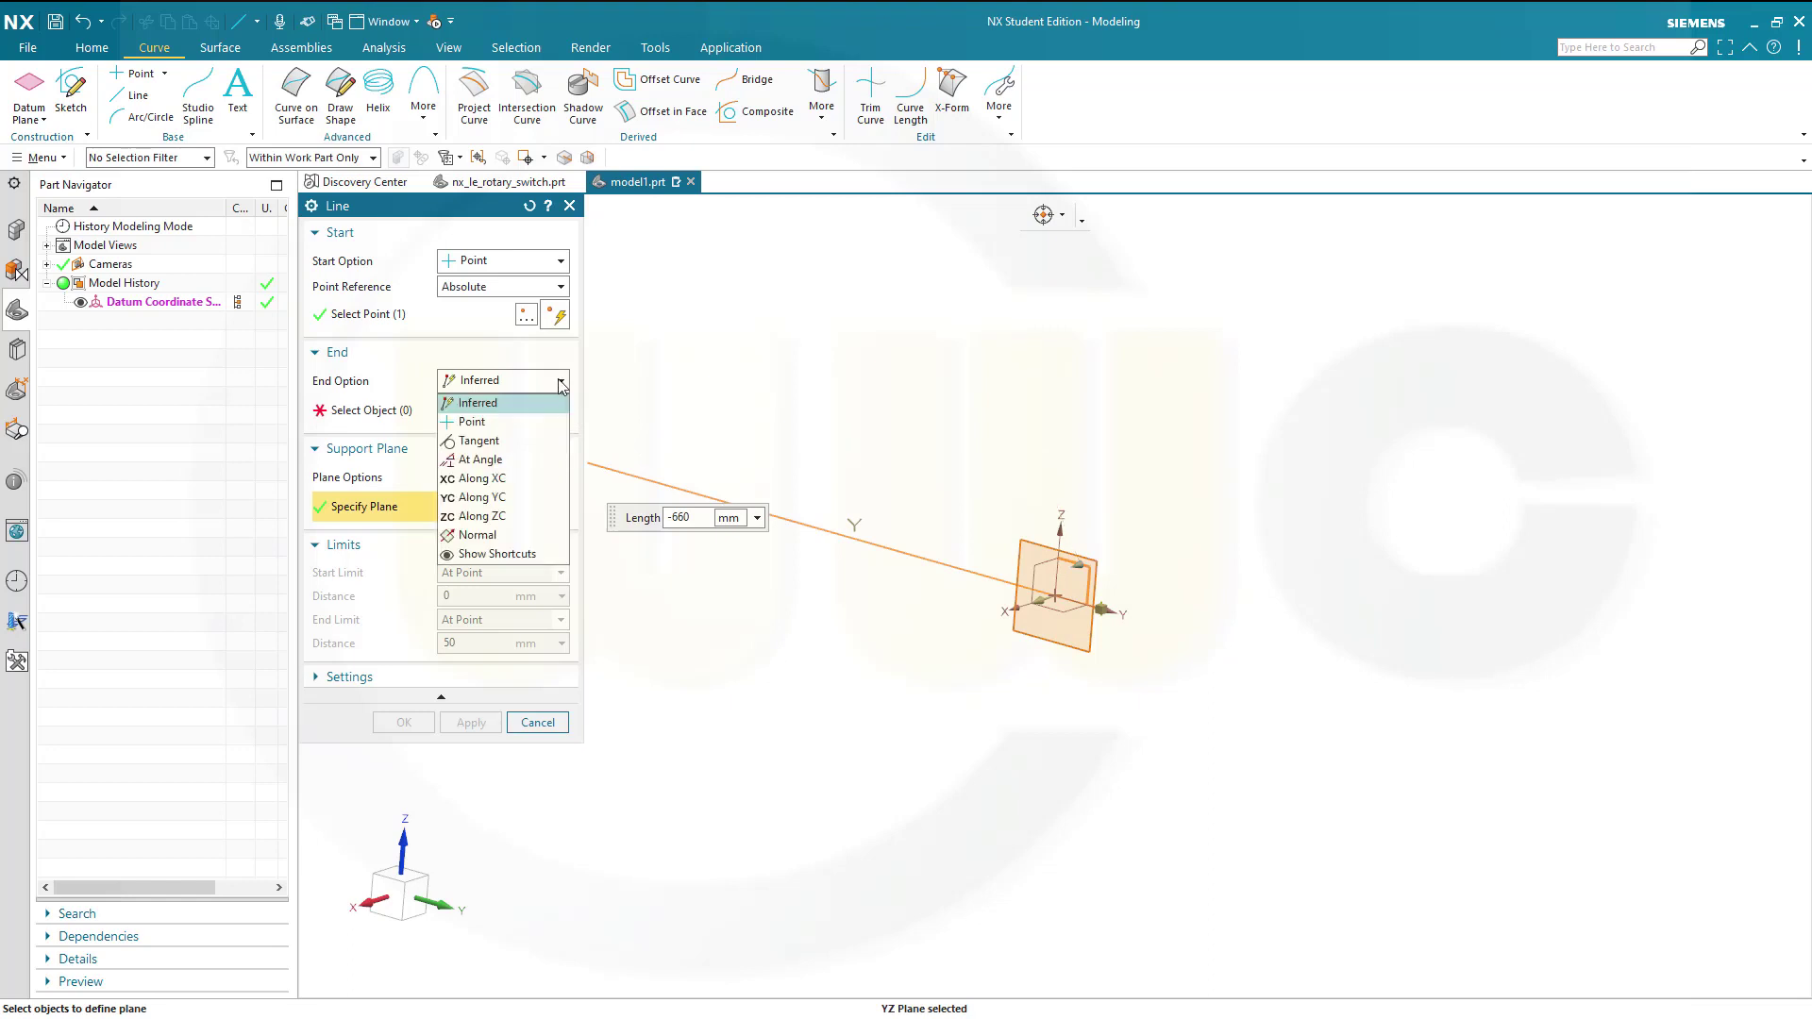
click(478, 459)
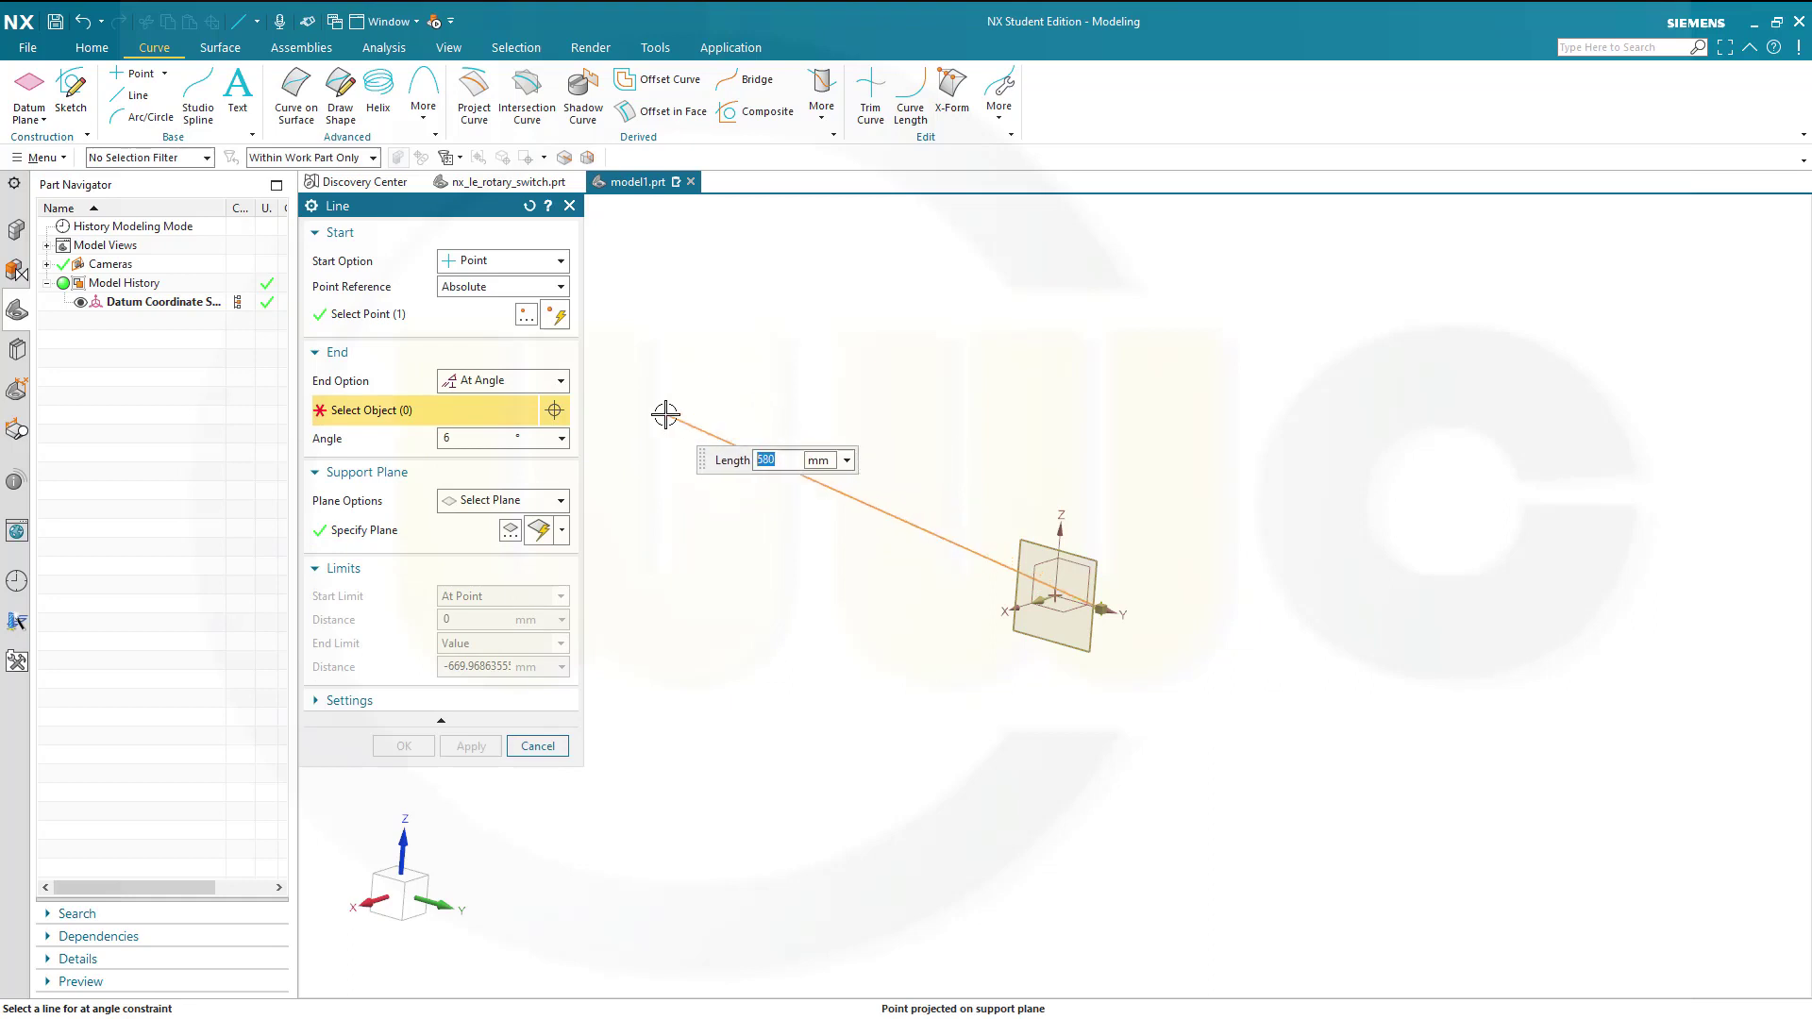
Measure the 6° end angle from the Z axis and set the end distance to 50 mm.
scroll(949, 443, up, 3)
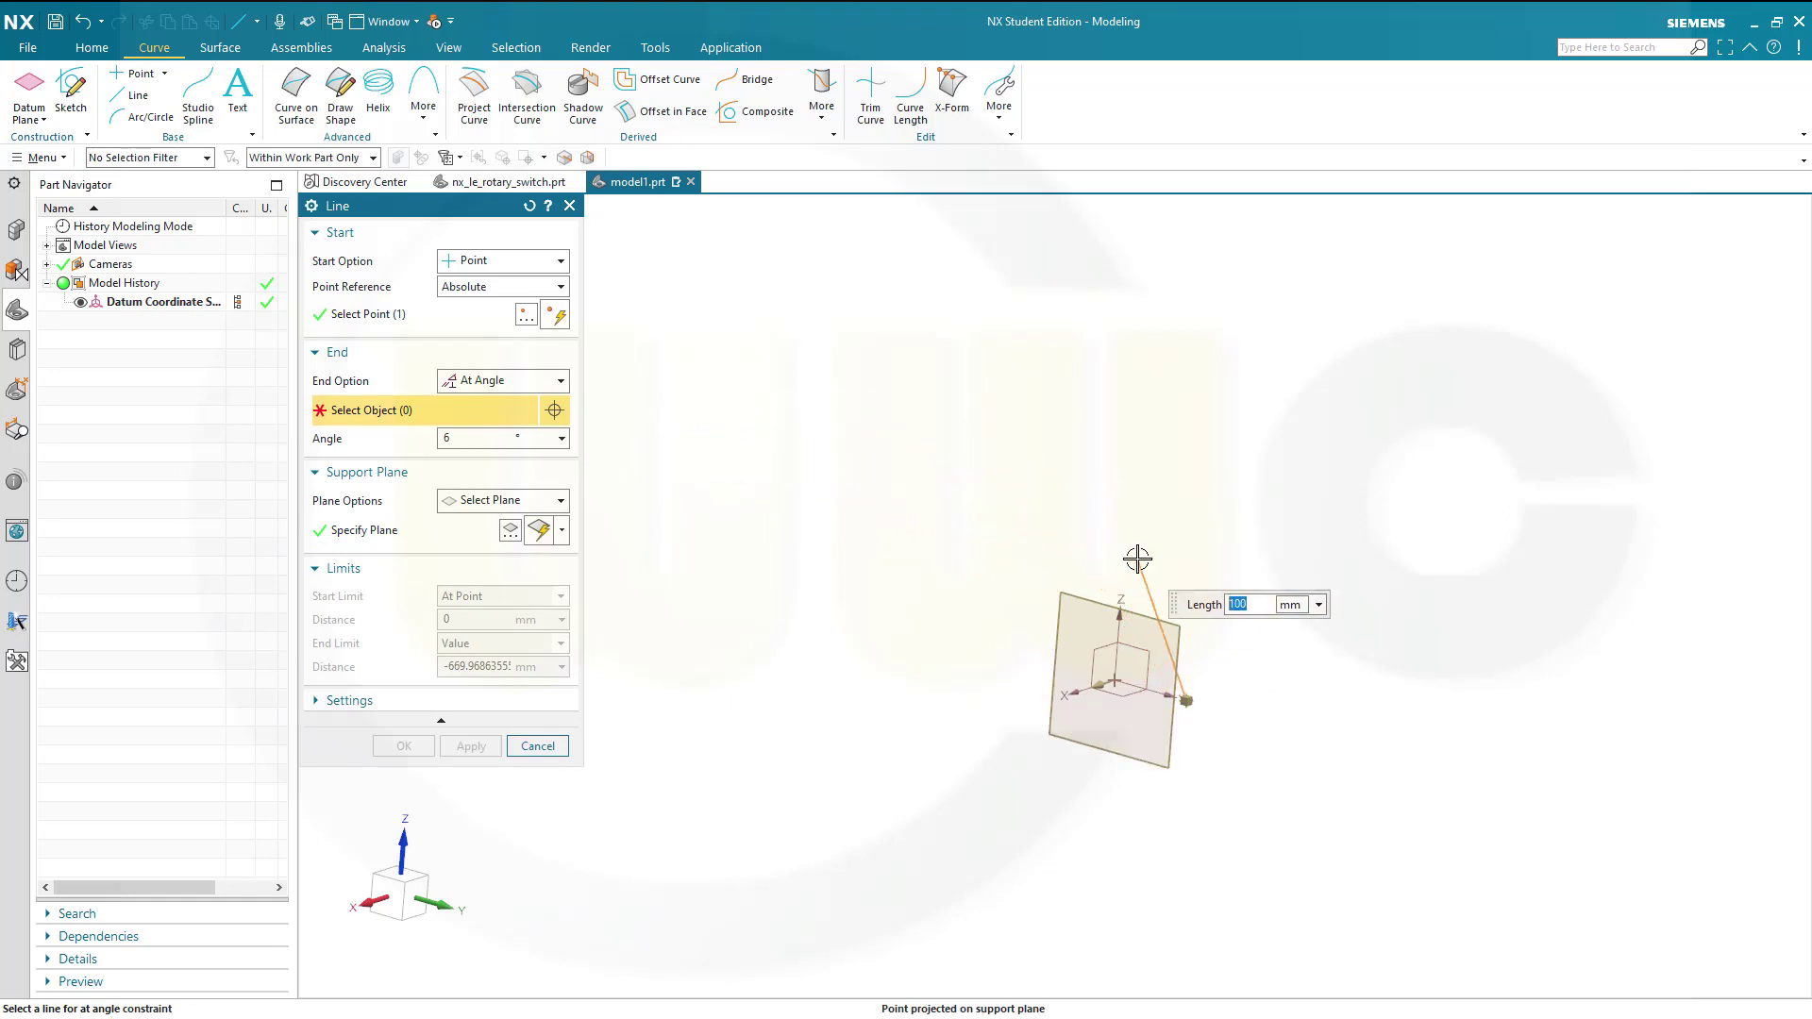
scroll(1141, 557, up, 2)
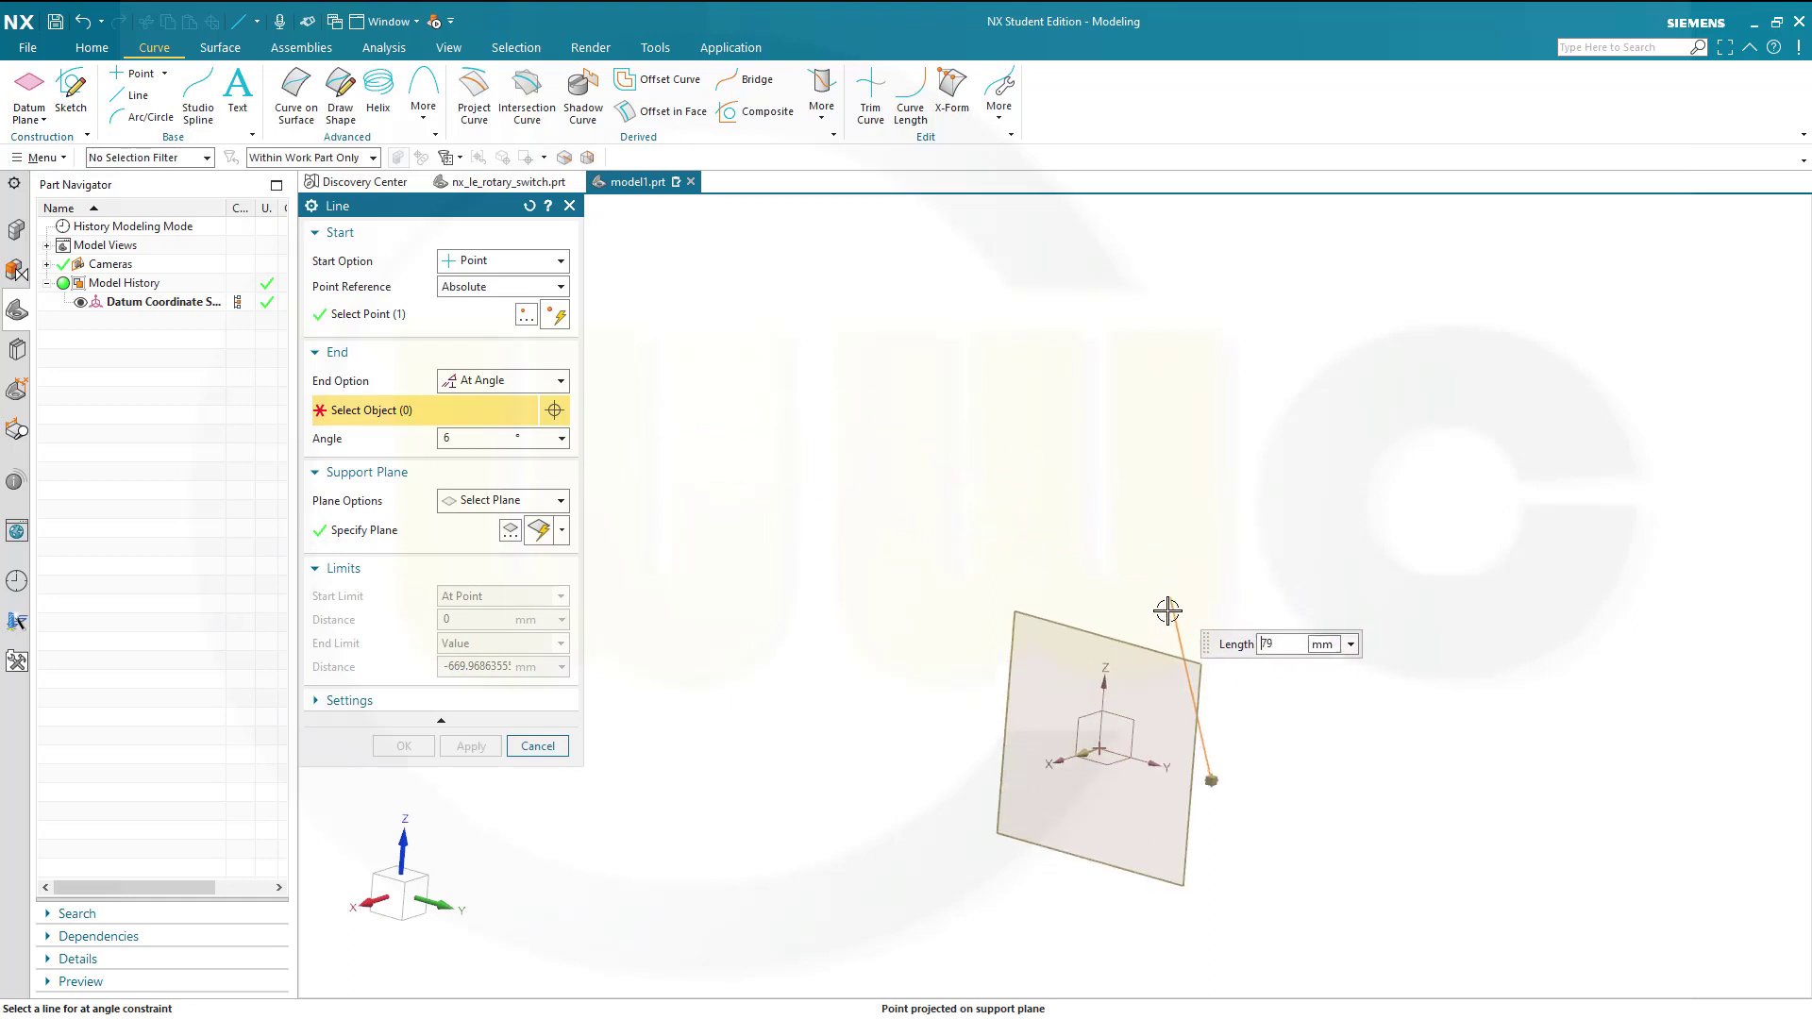
click(1106, 678)
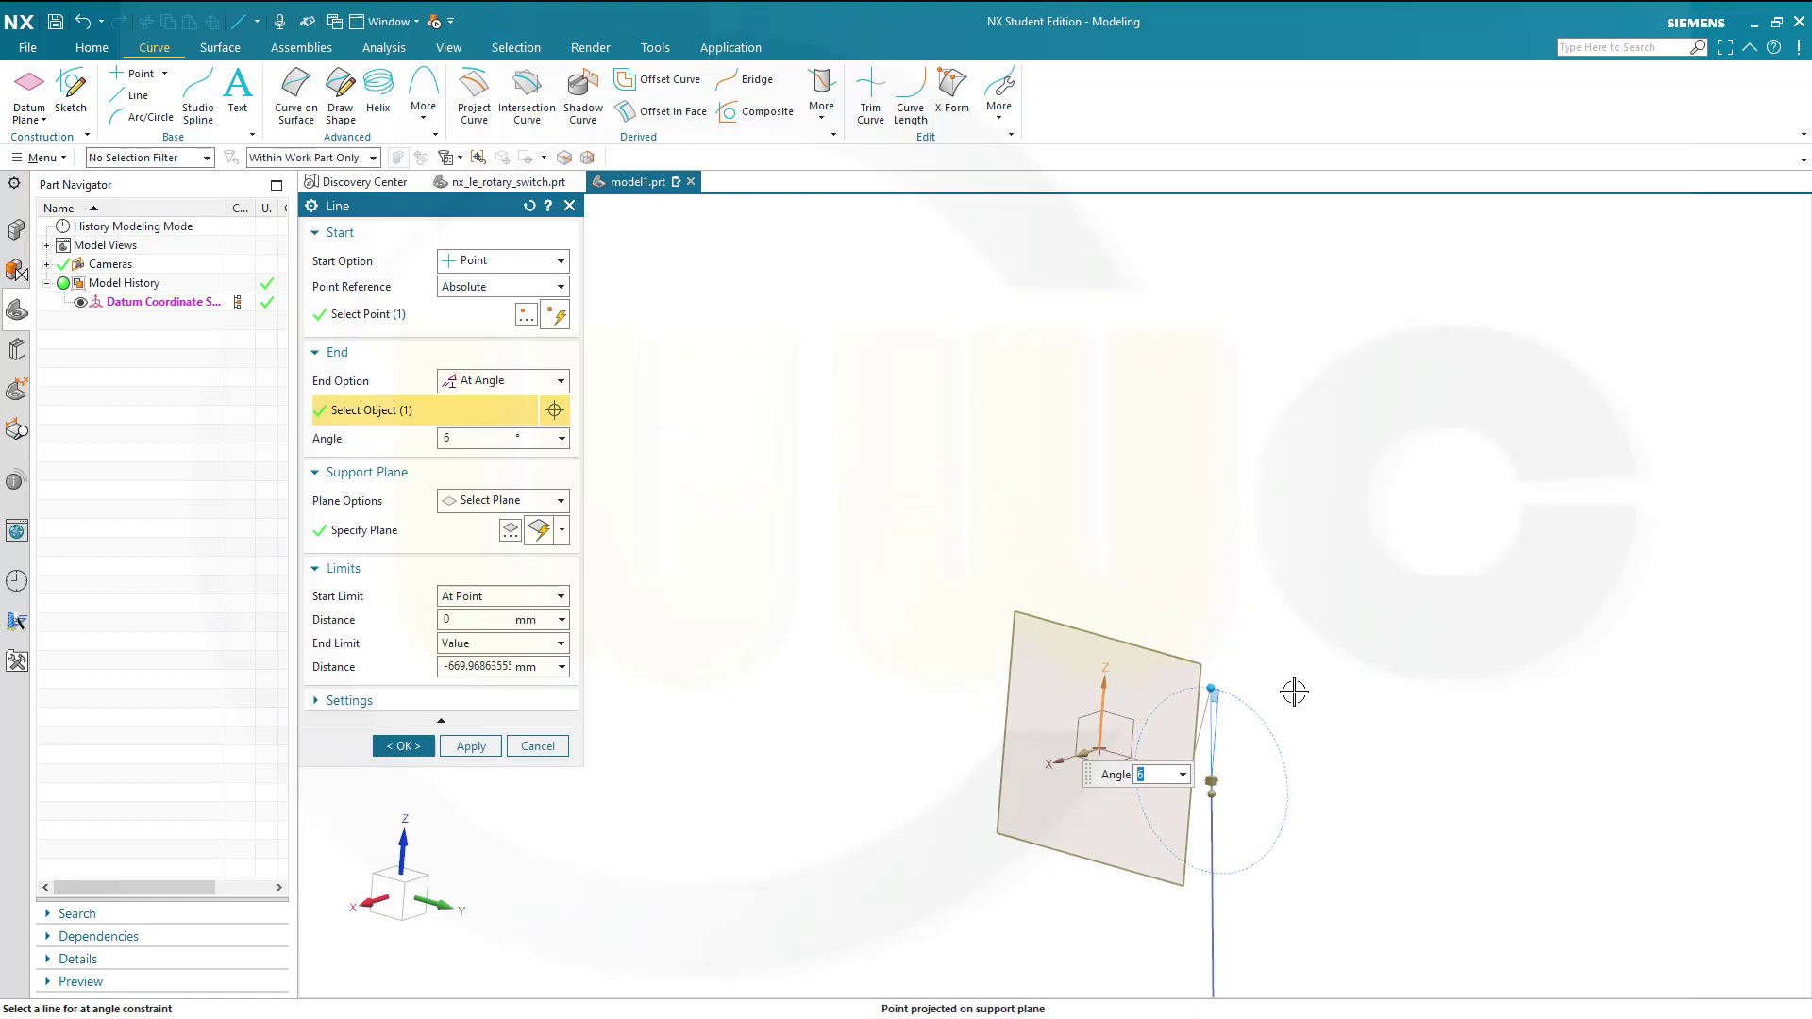
middle_drag(1294, 688, 1353, 648)
scroll(1333, 694, up, 2)
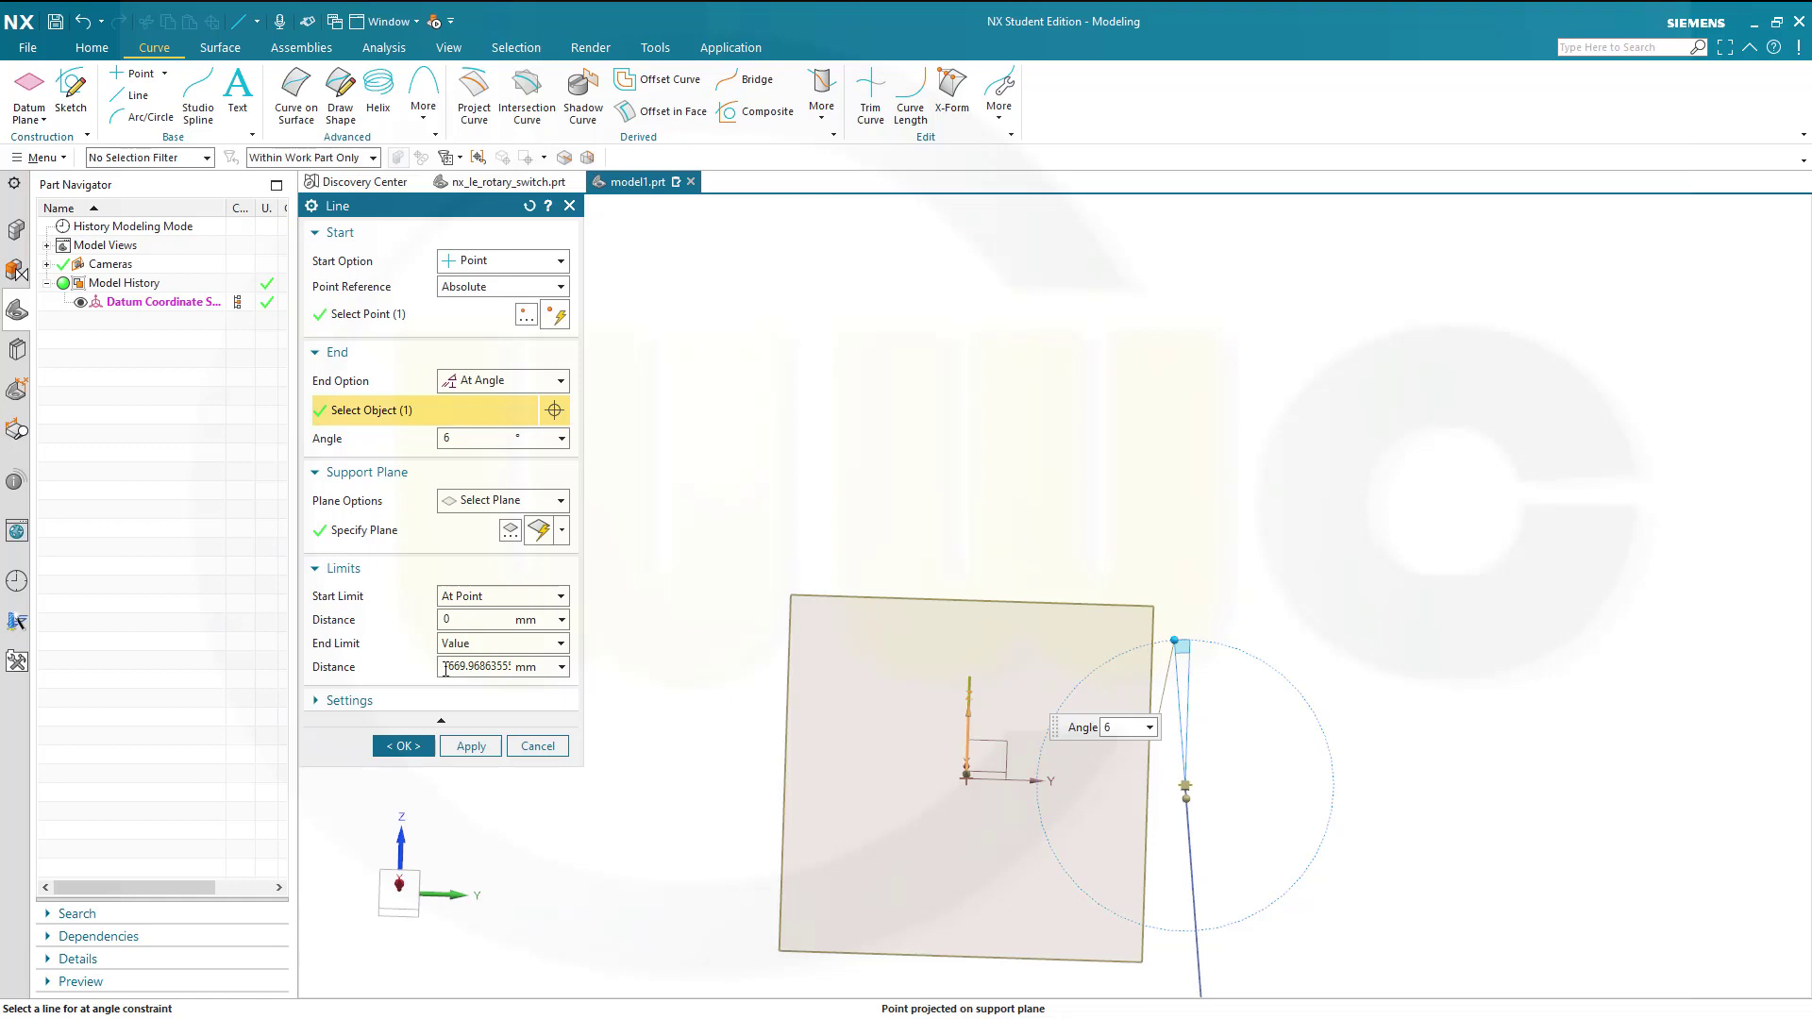
drag(446, 671, 565, 666)
text(50)
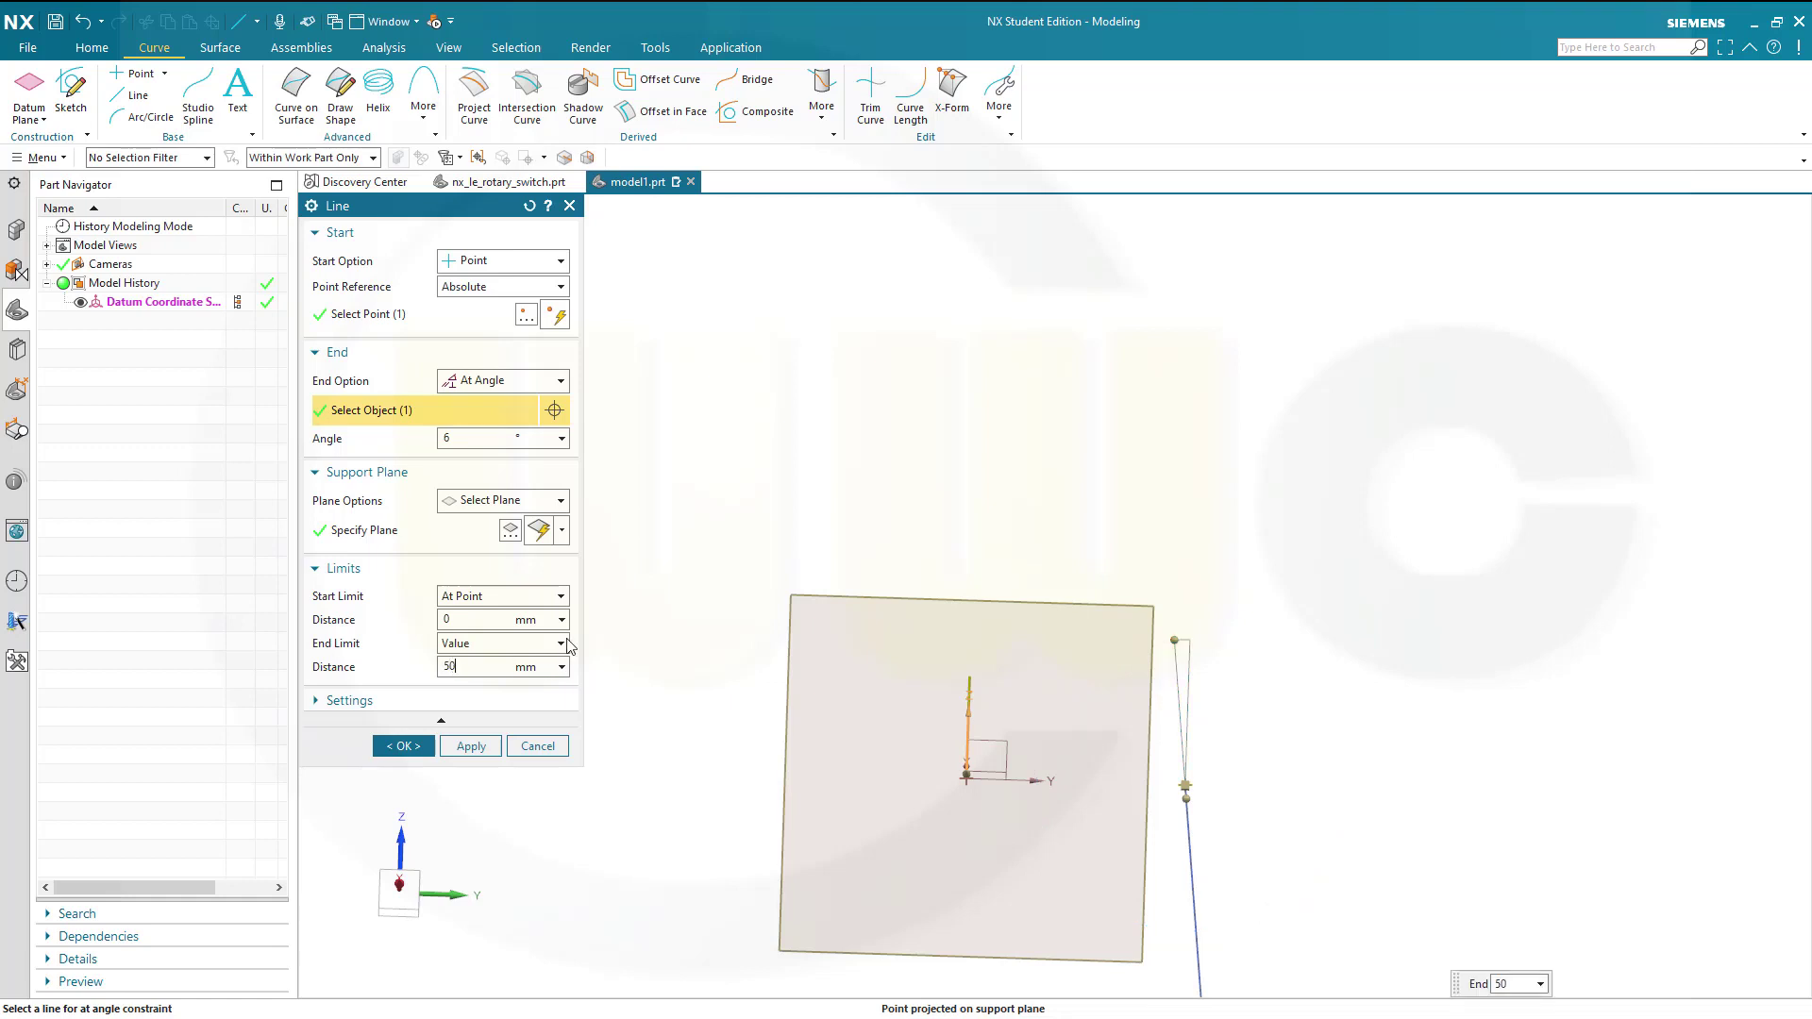
key(Return)
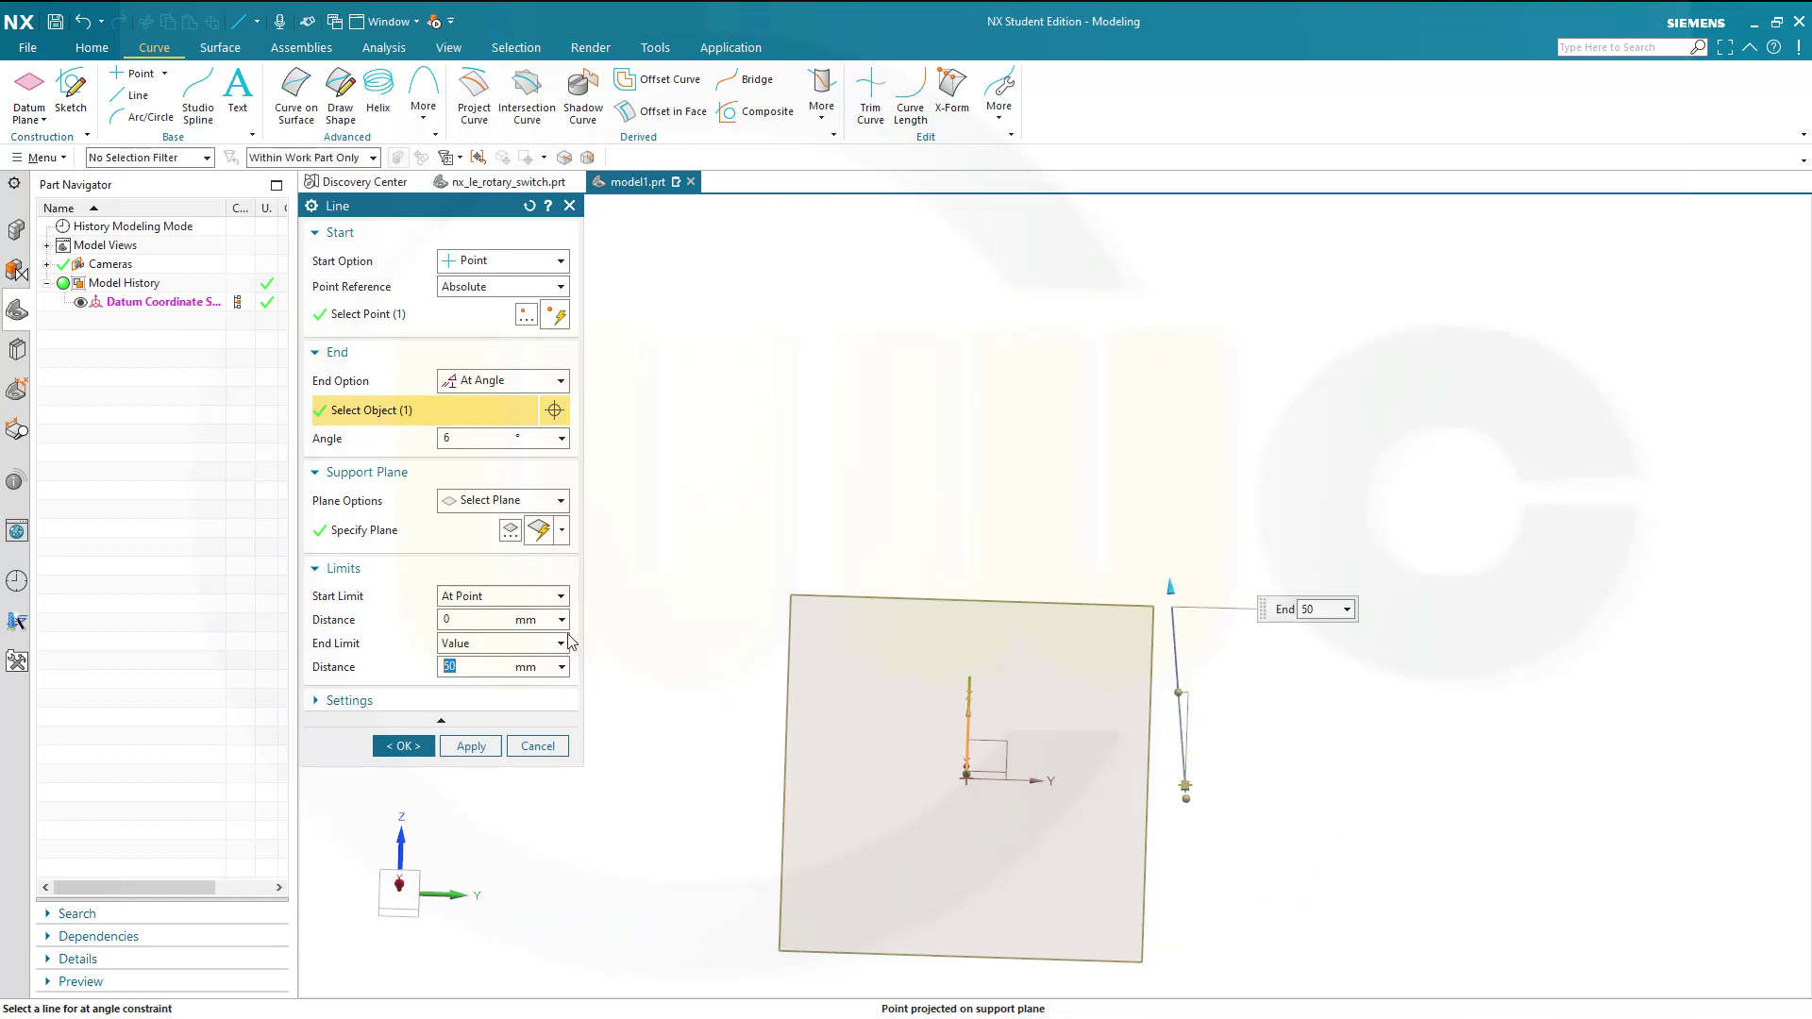
Finish the tilted line and start an arc centred at the origin on the XZ plane.
click(404, 745)
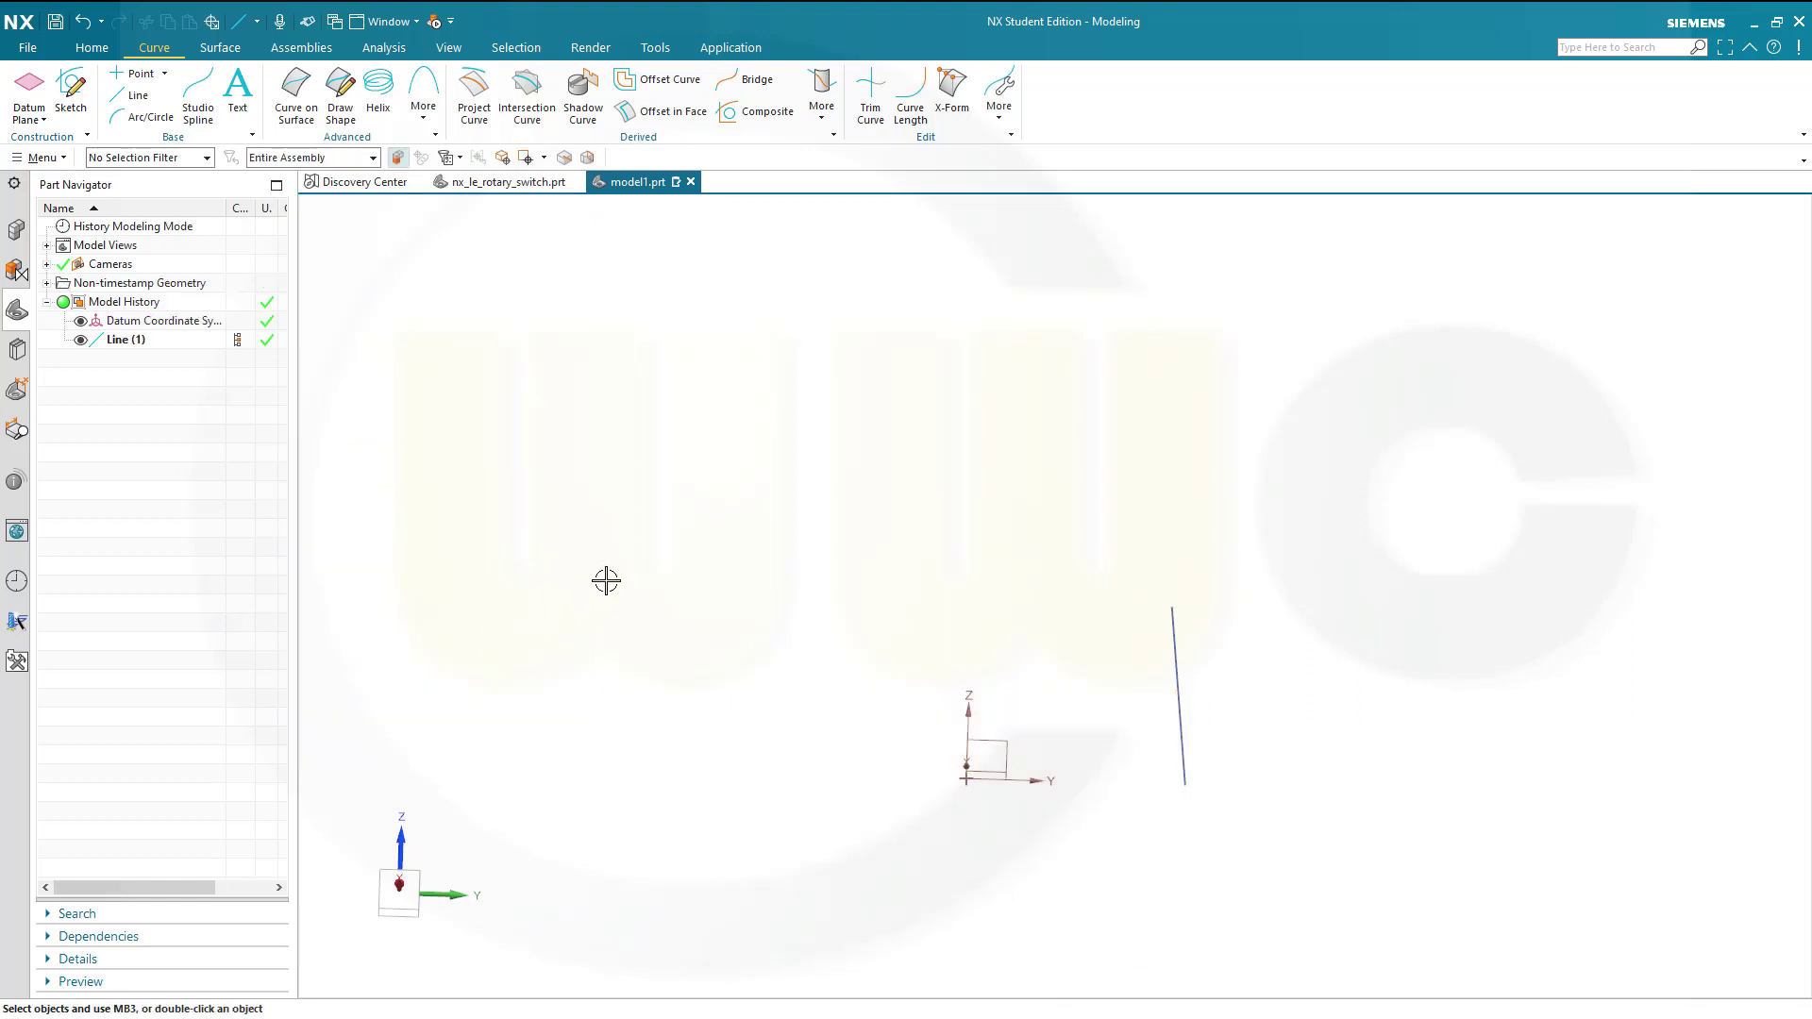
middle_drag(875, 578, 814, 621)
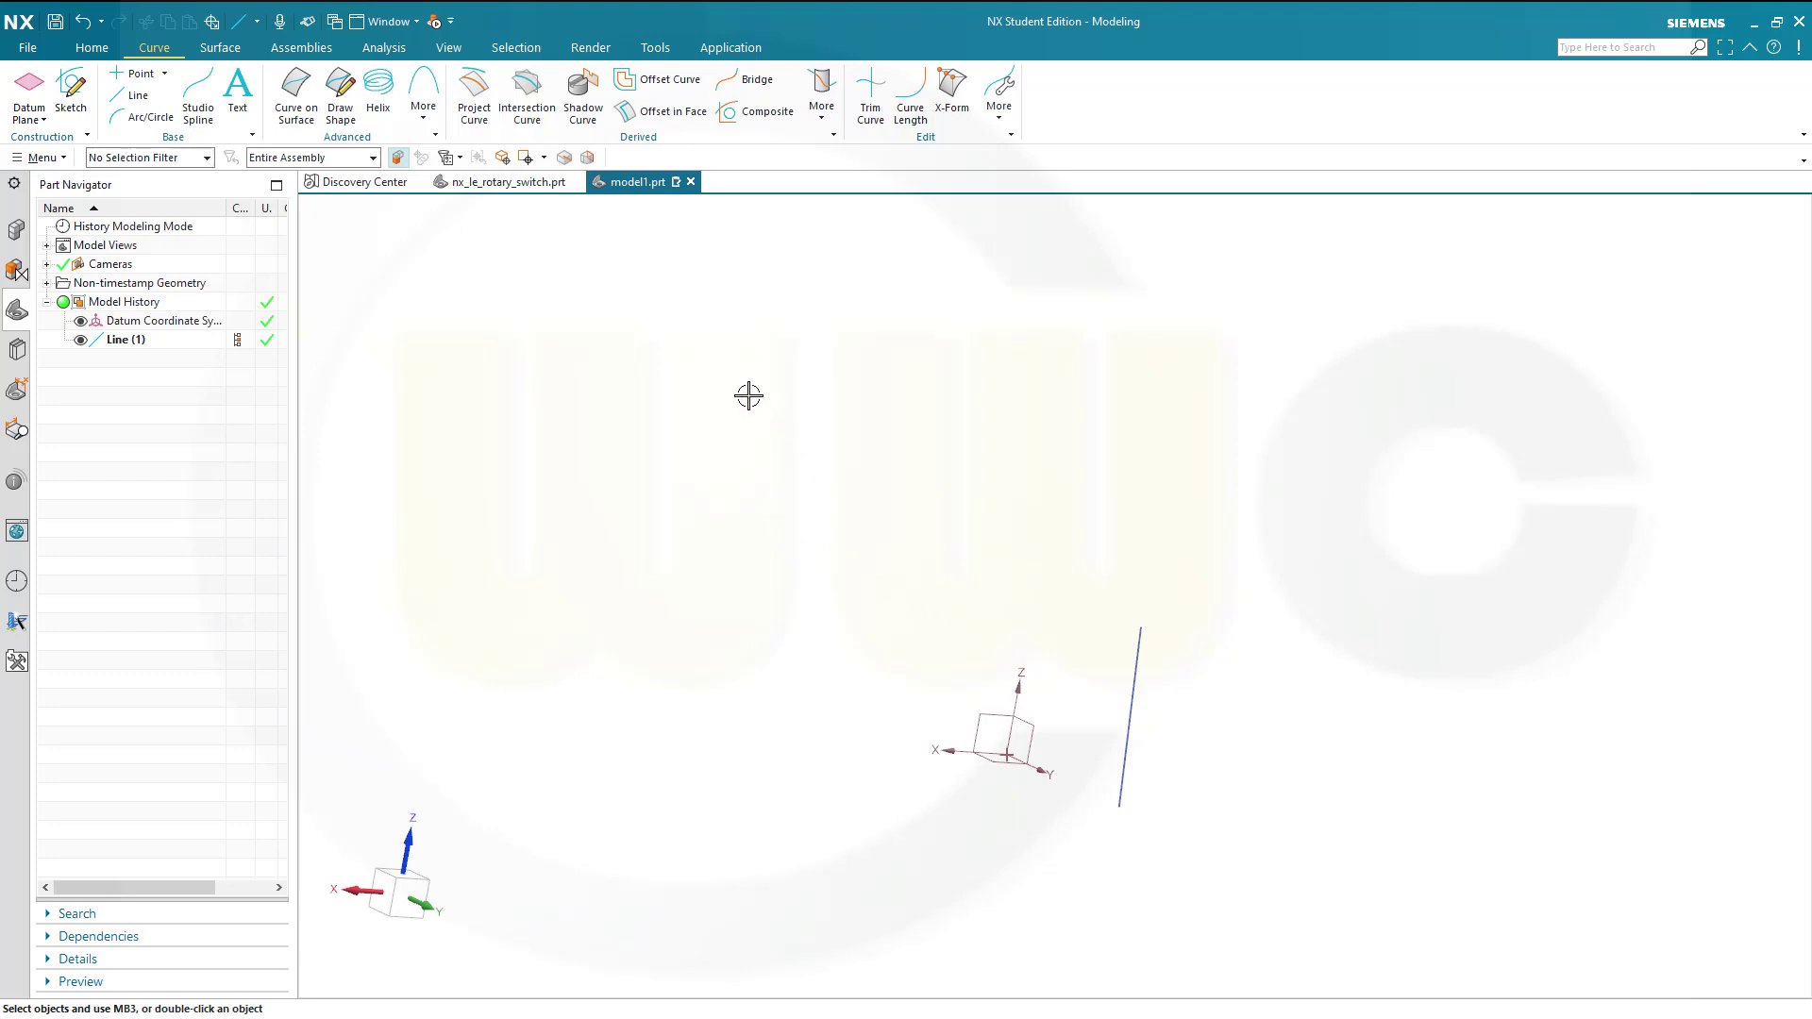
click(149, 117)
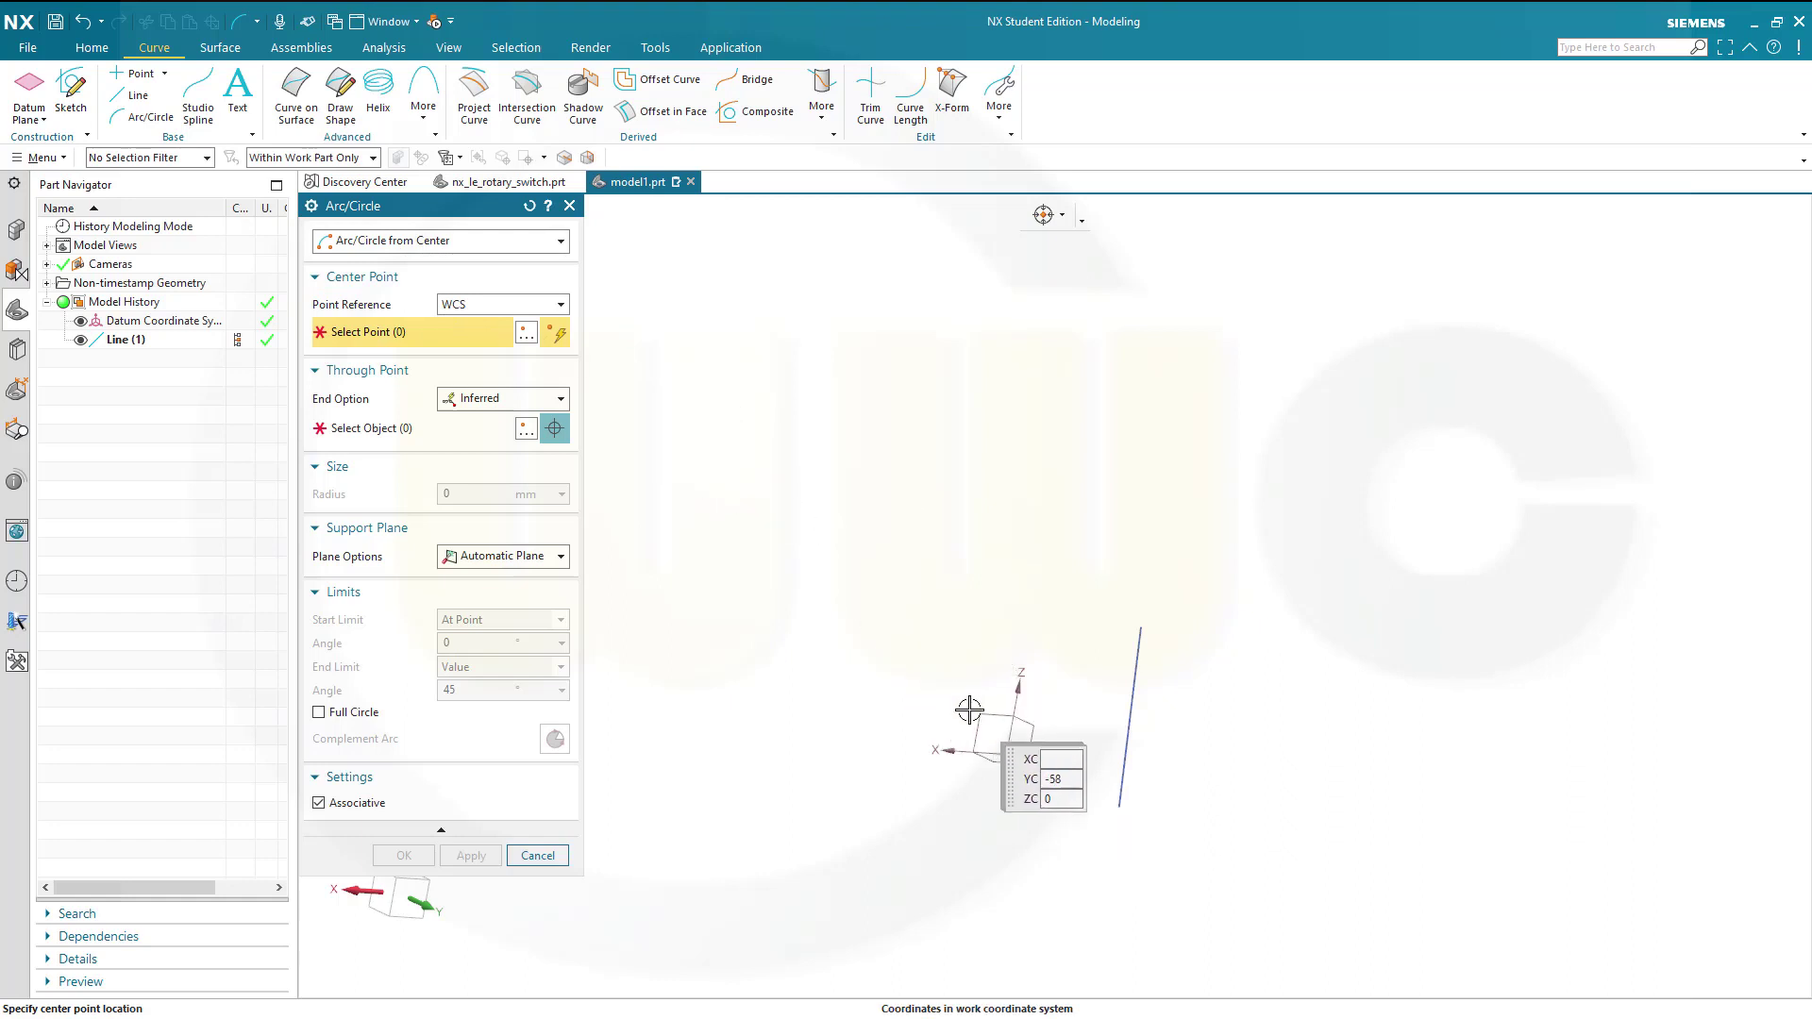
click(1002, 745)
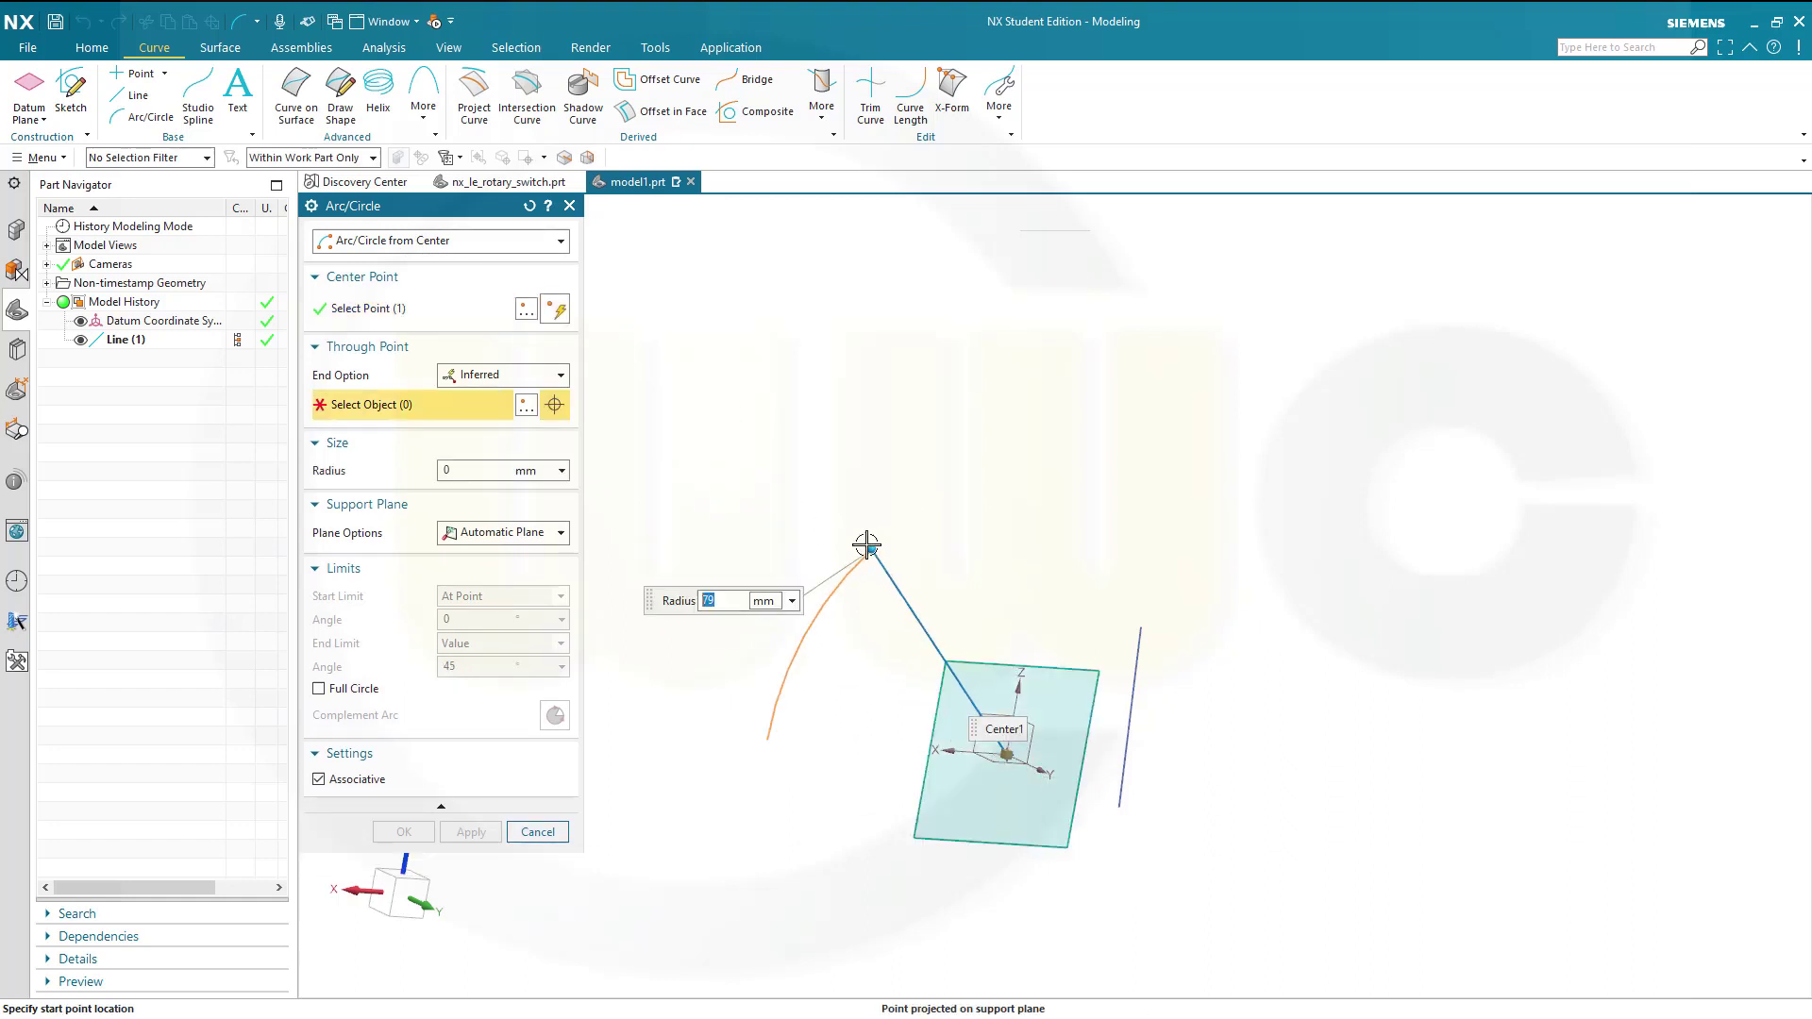
click(566, 536)
click(500, 591)
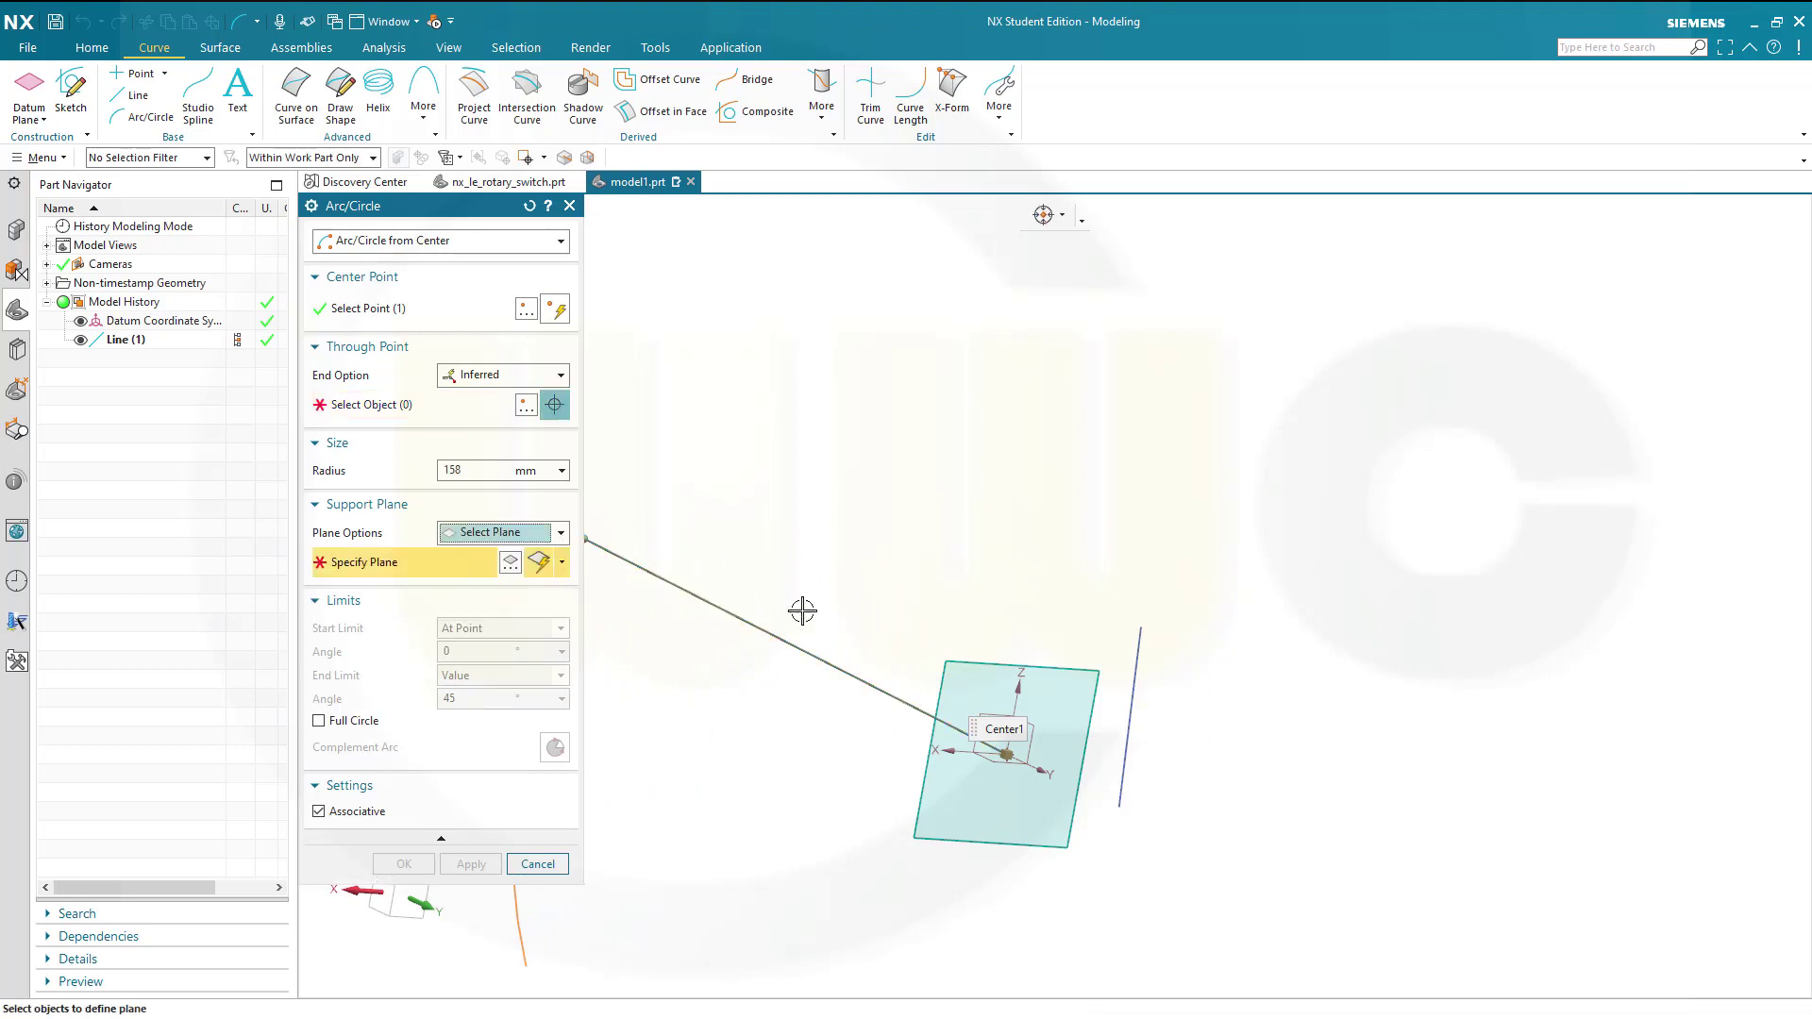
scroll(967, 703, up, 1)
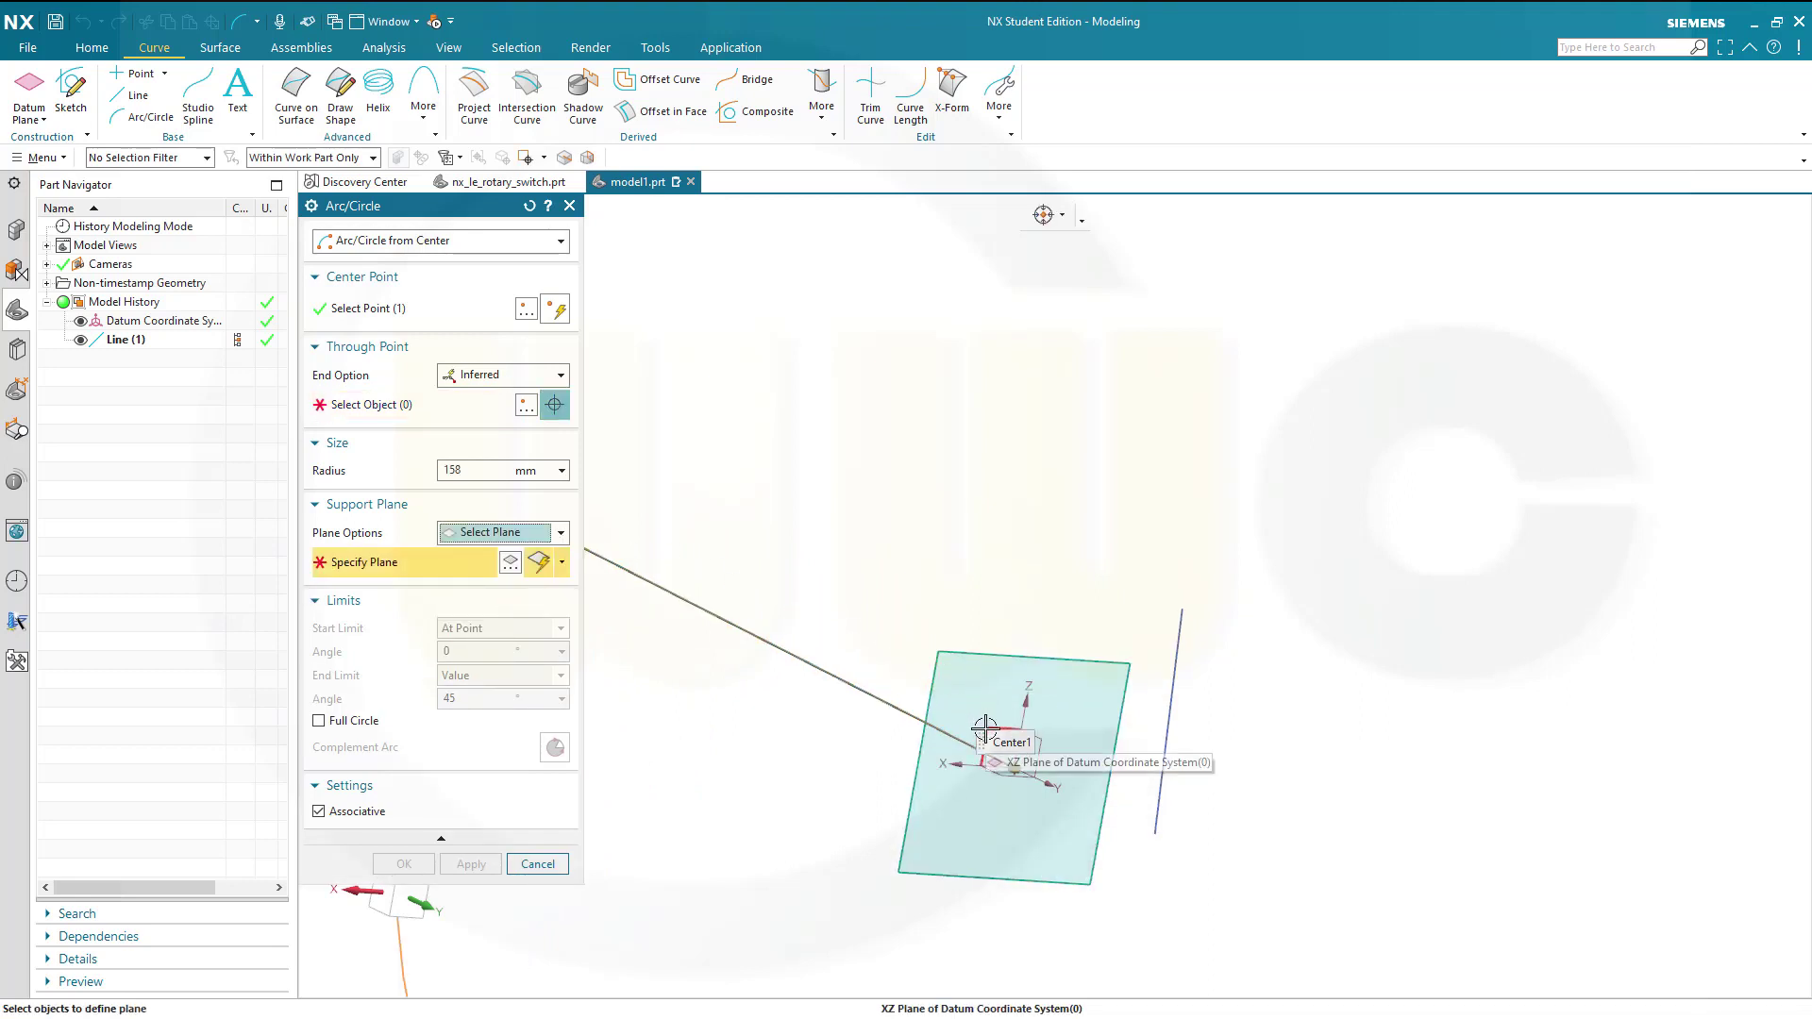
click(984, 729)
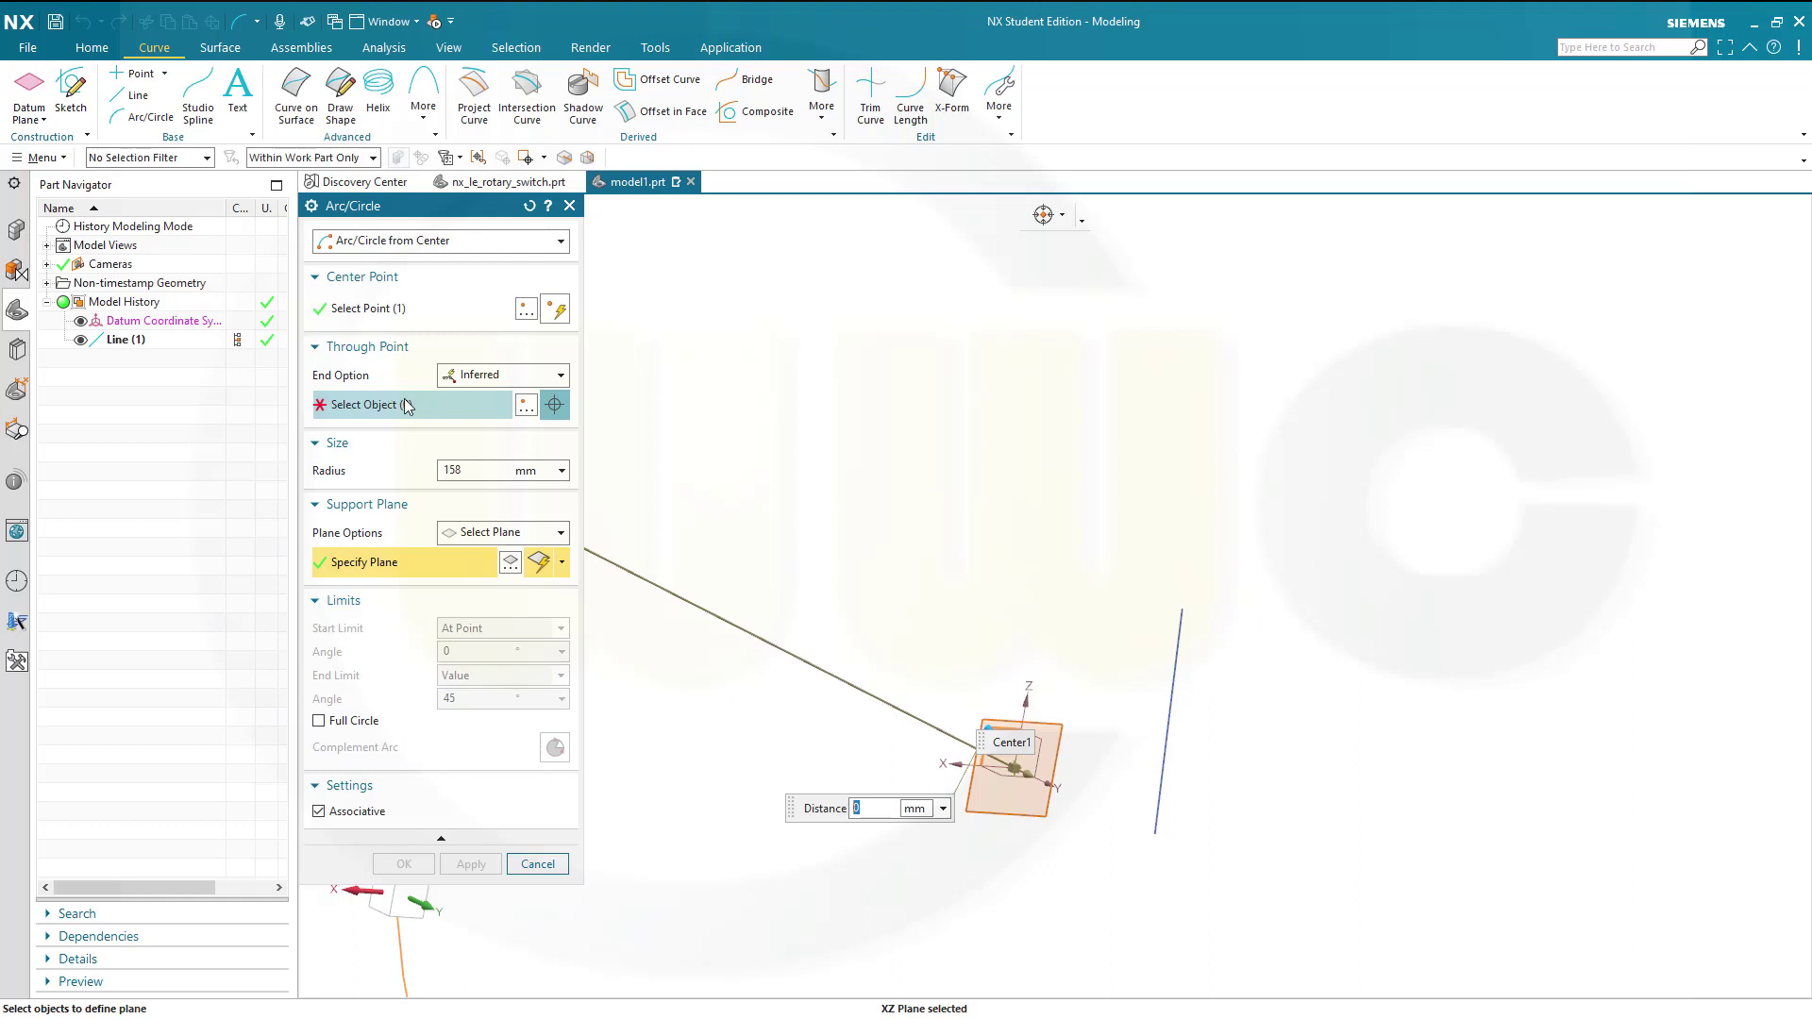
Give the arc a through point at Z 64 and a 90° end angle.
click(554, 405)
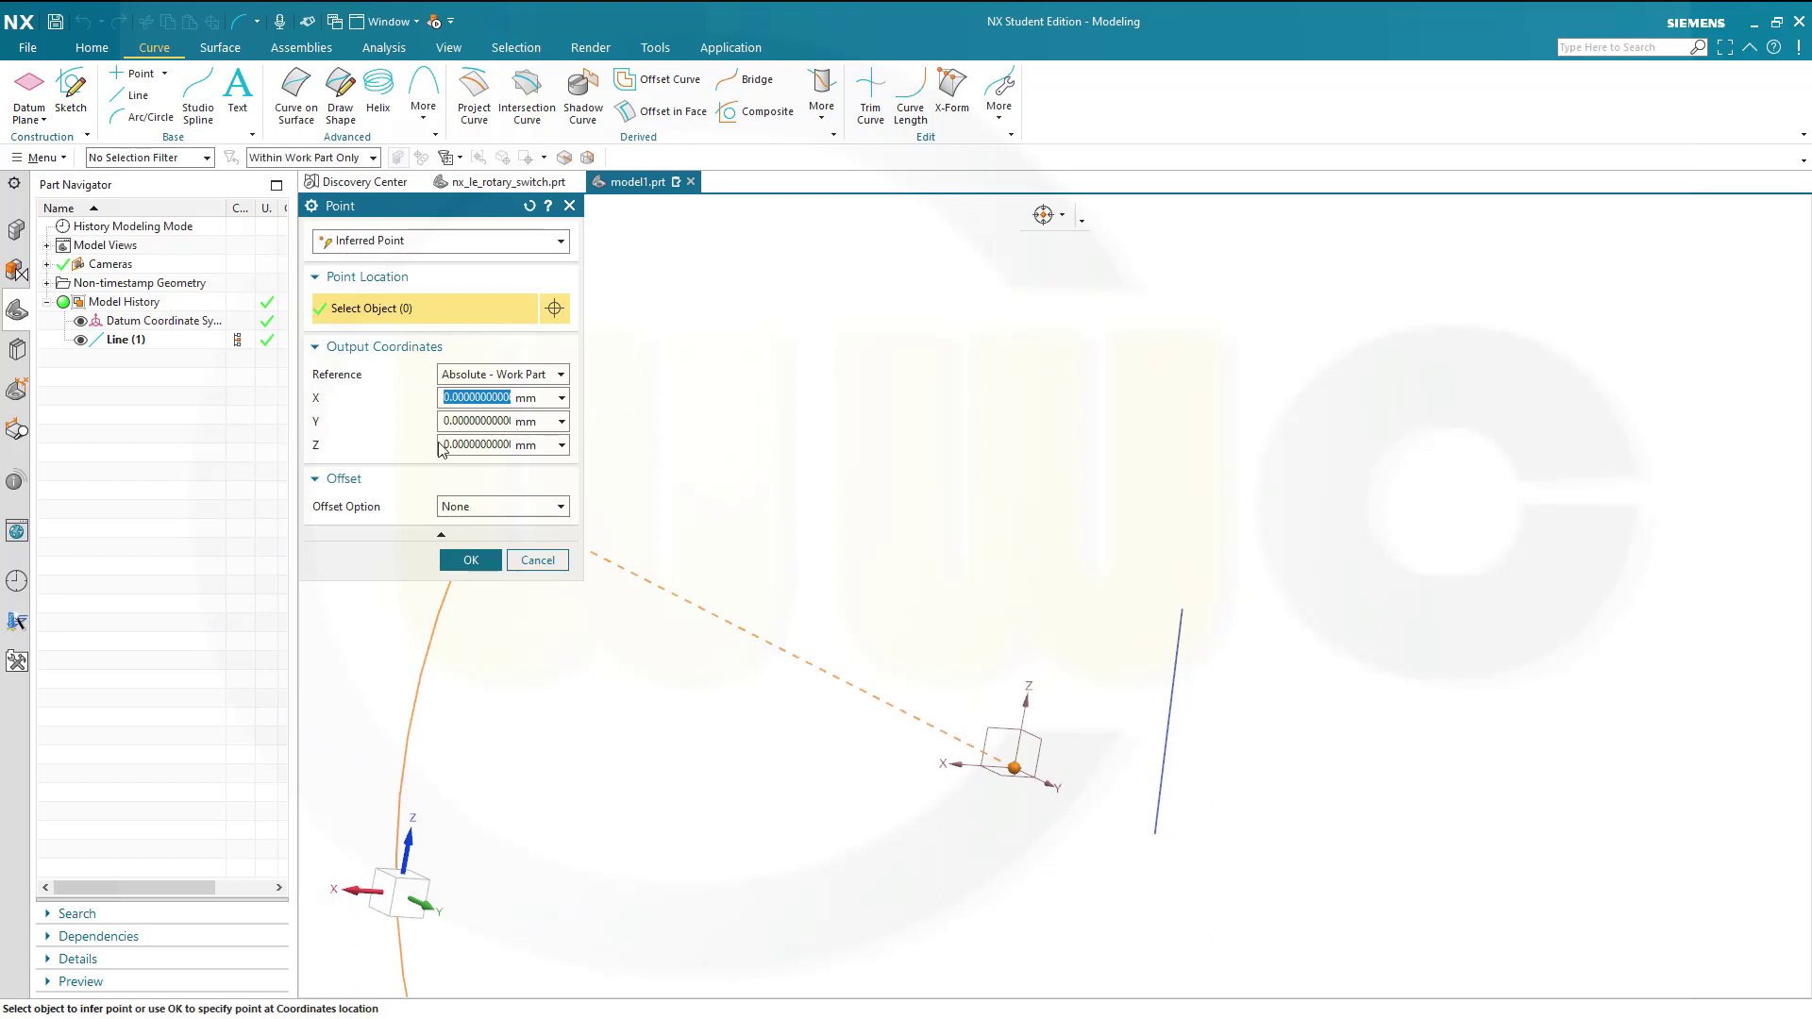
drag(443, 444, 609, 462)
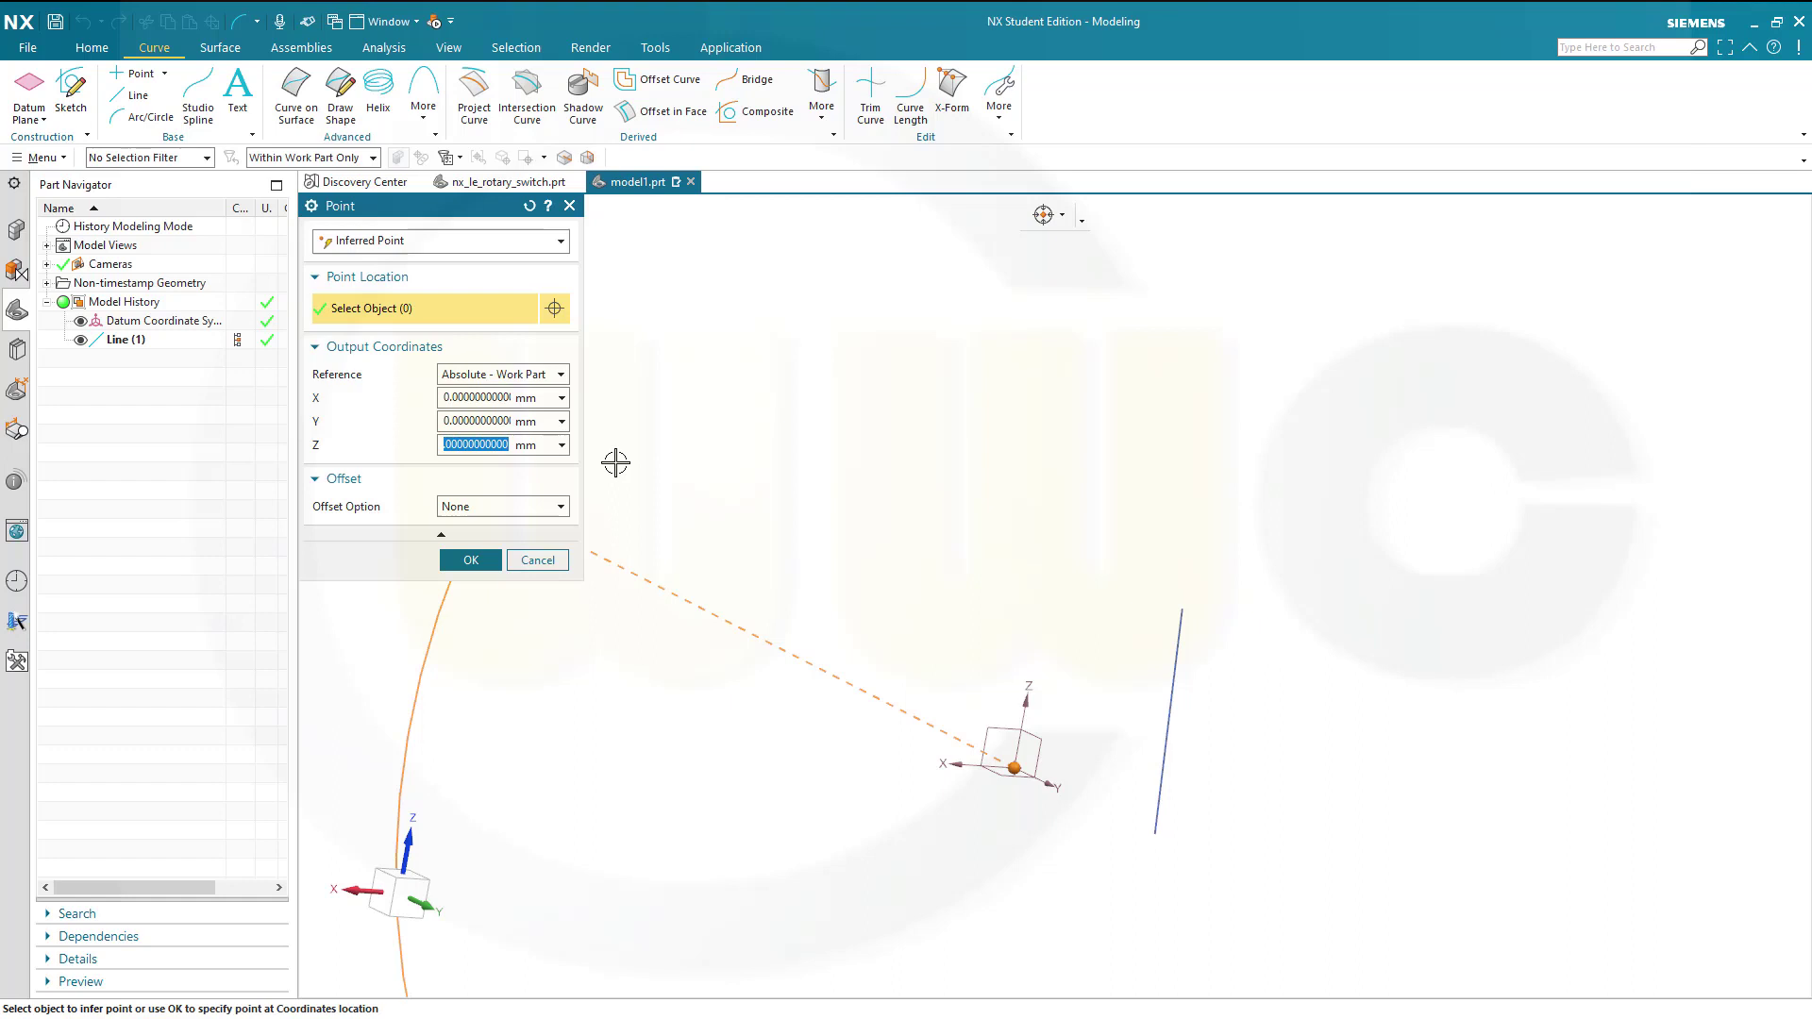
text(64)
click(472, 561)
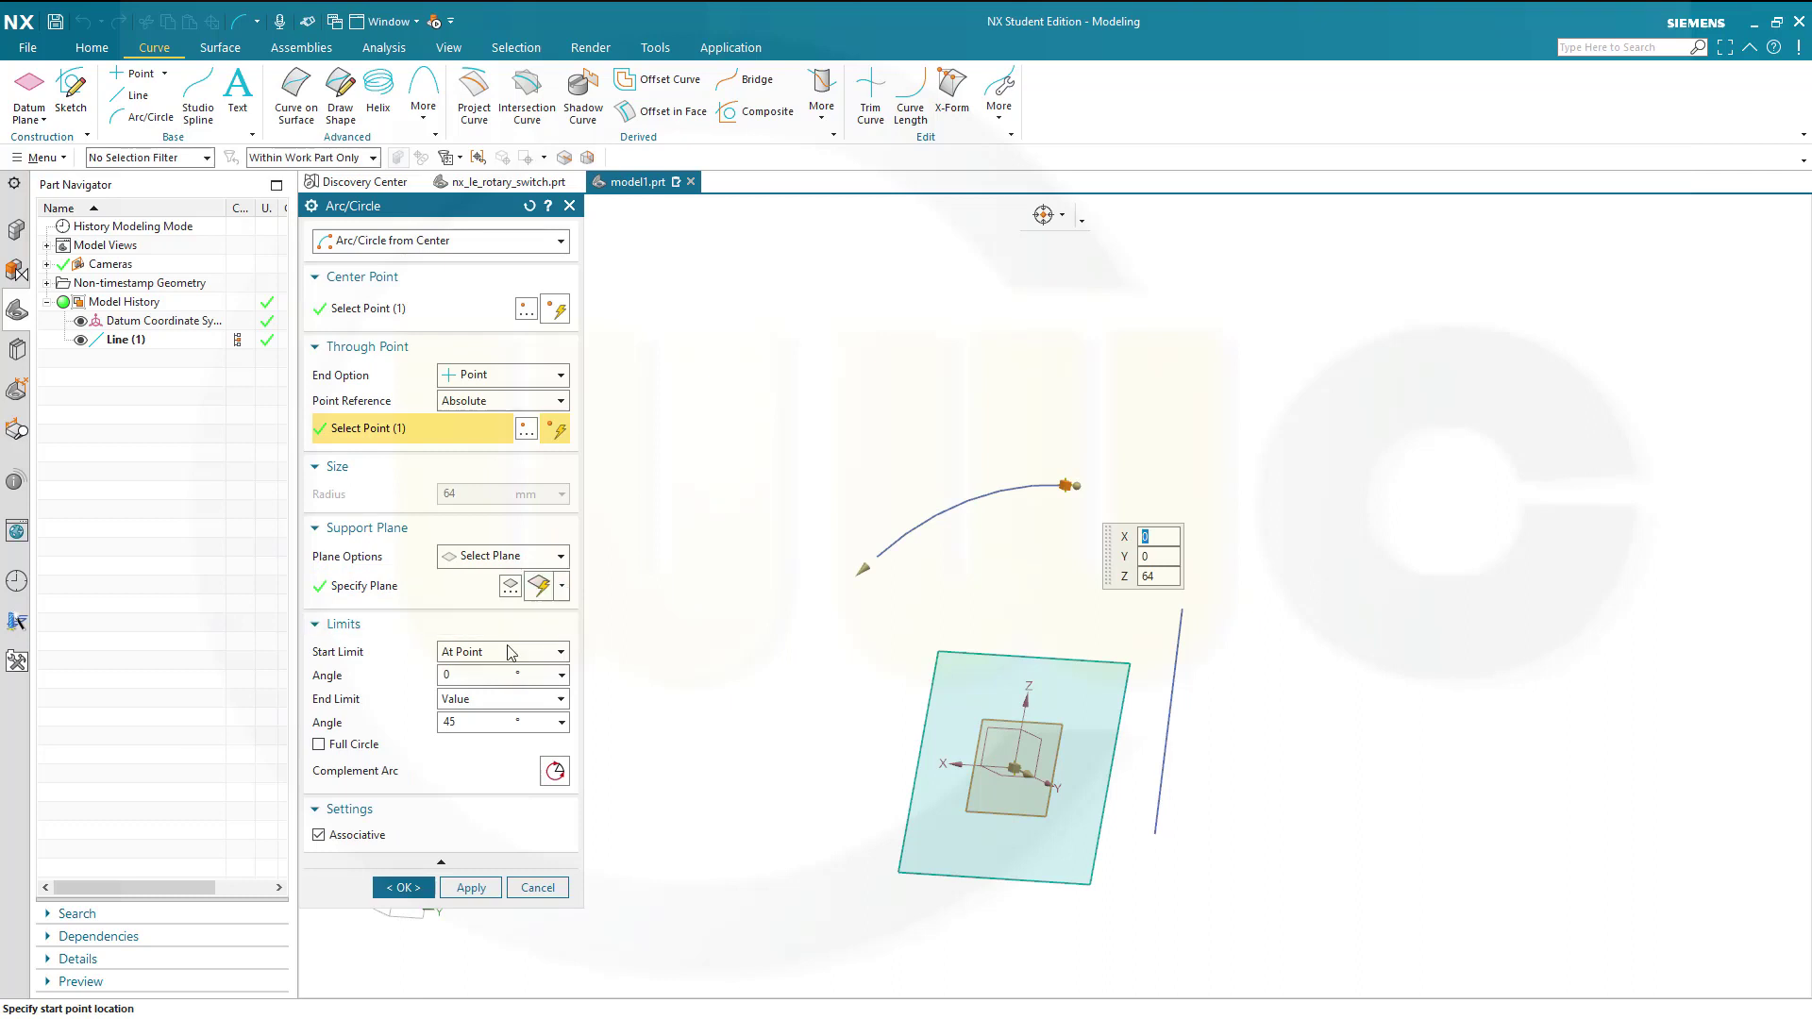
click(476, 723)
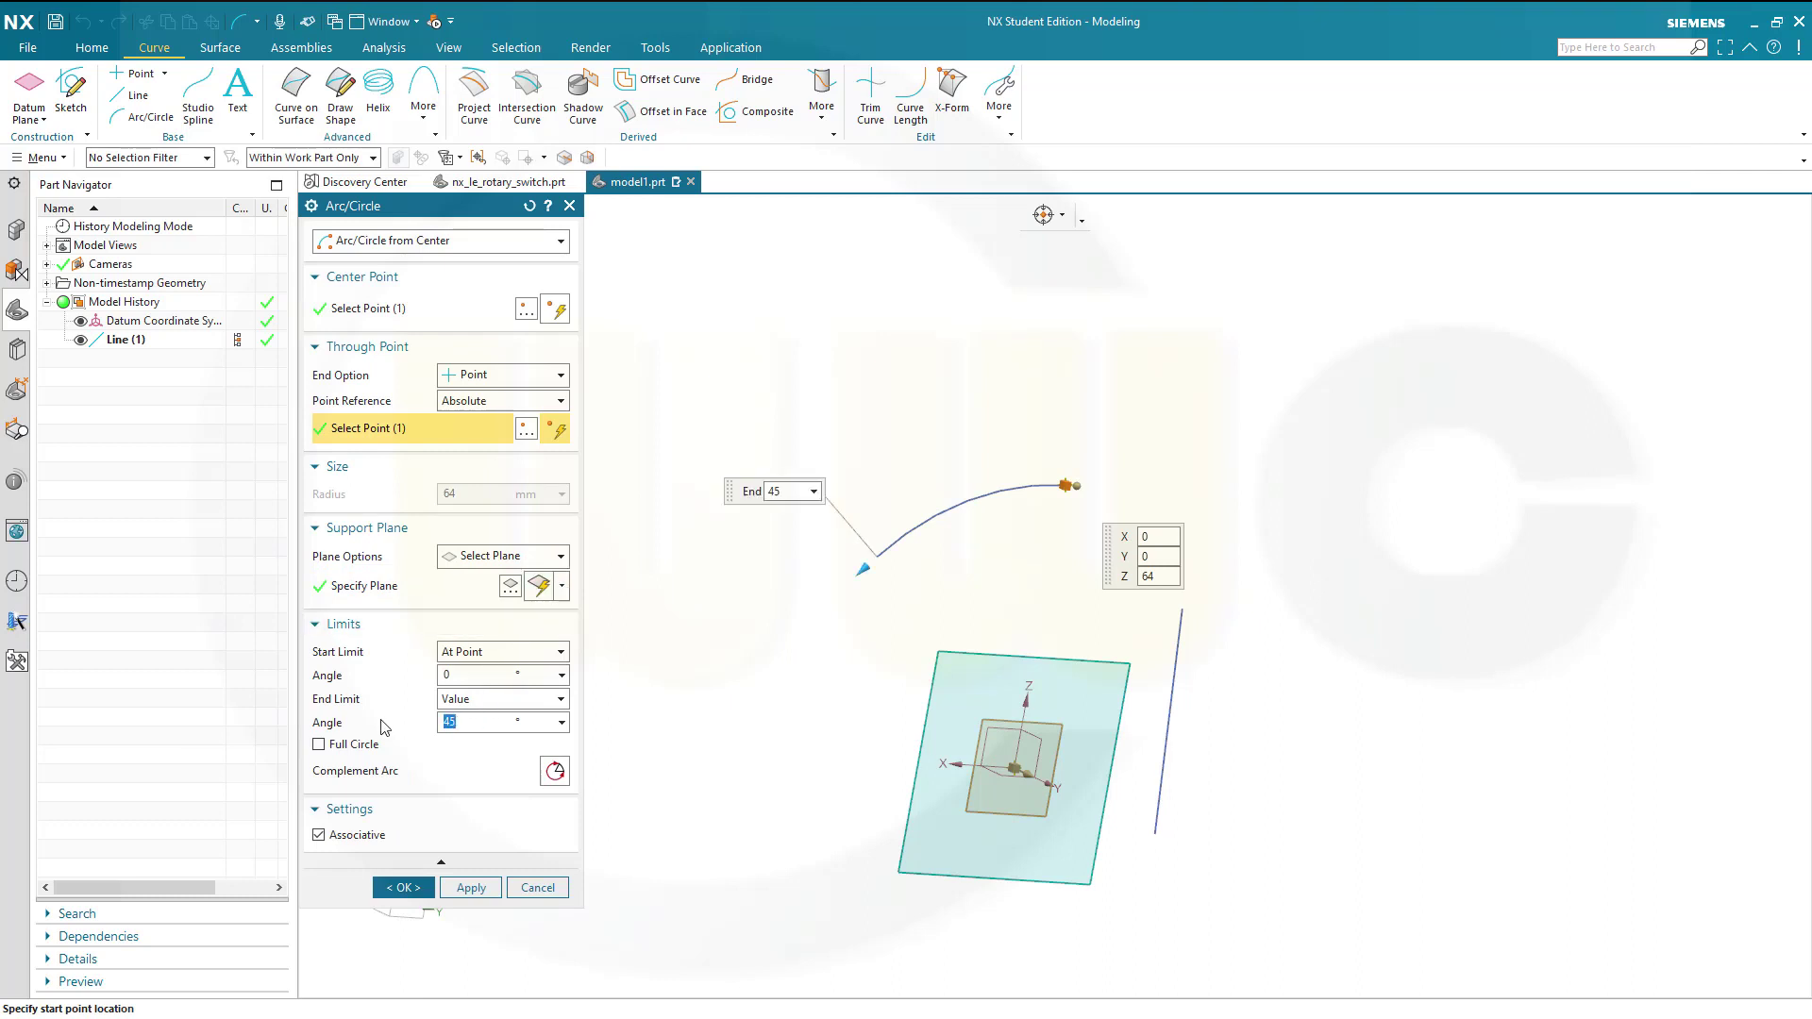
text(90)
key(Return)
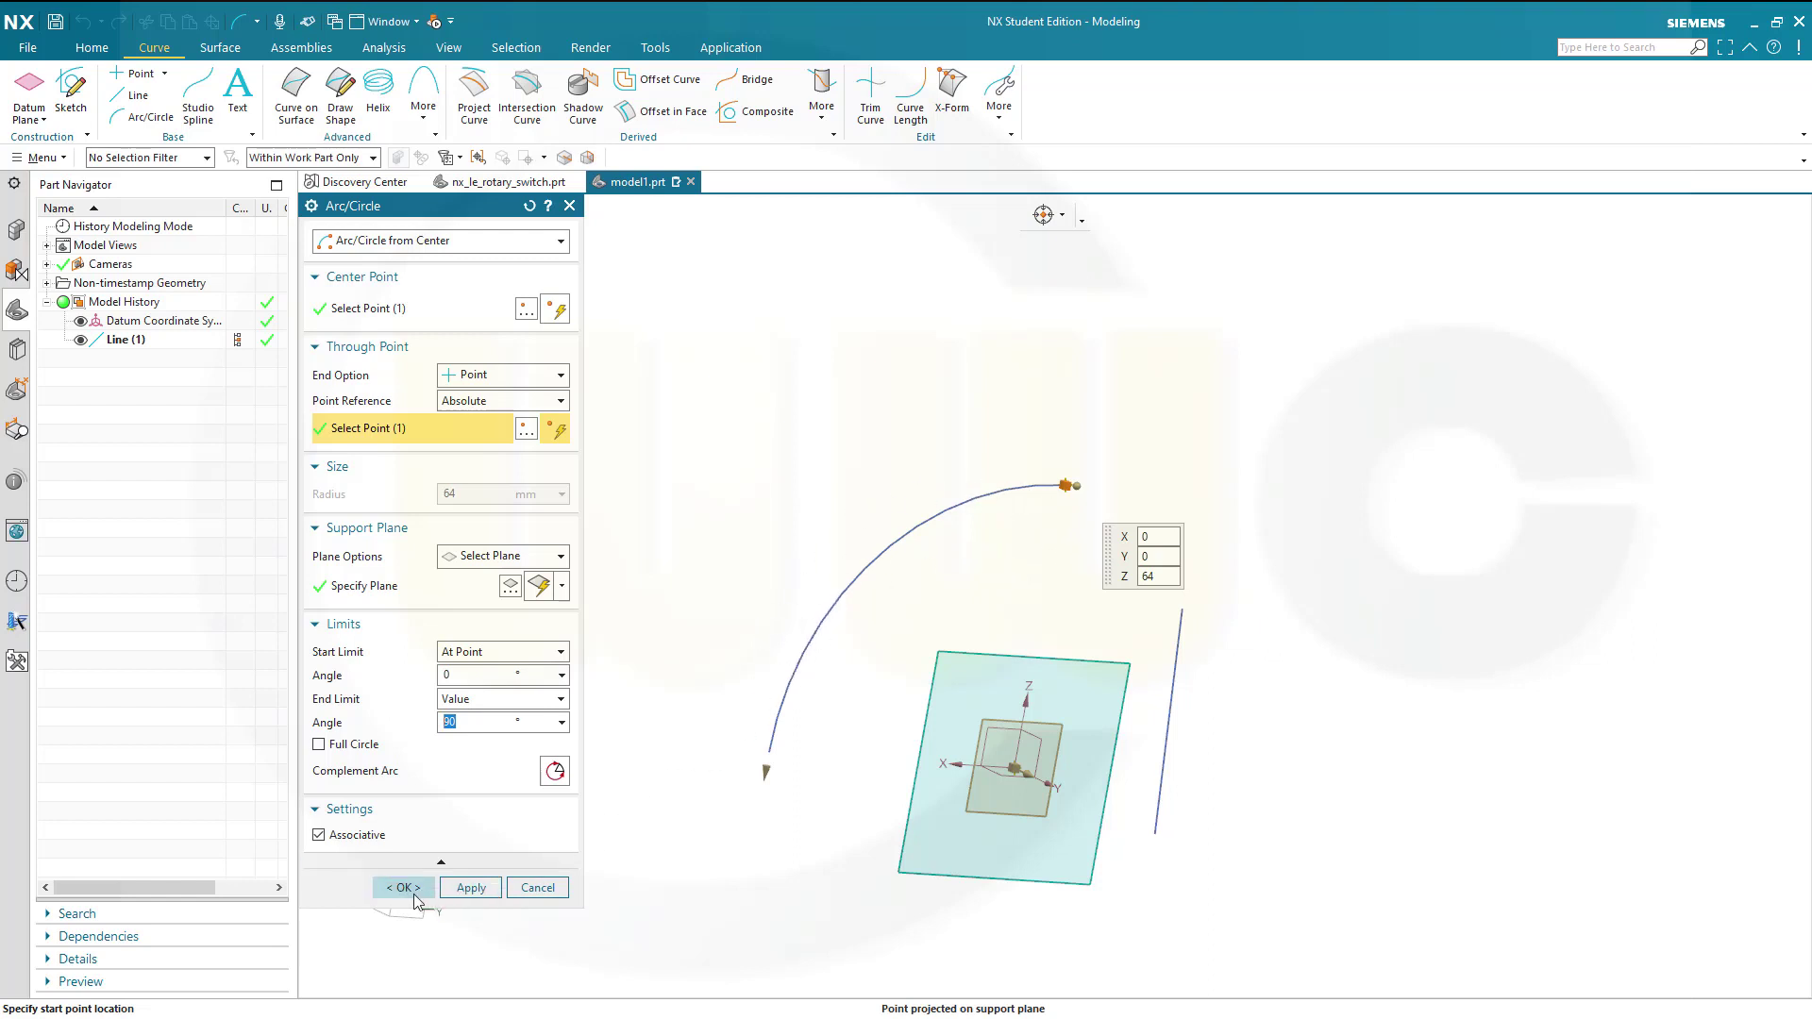
click(409, 892)
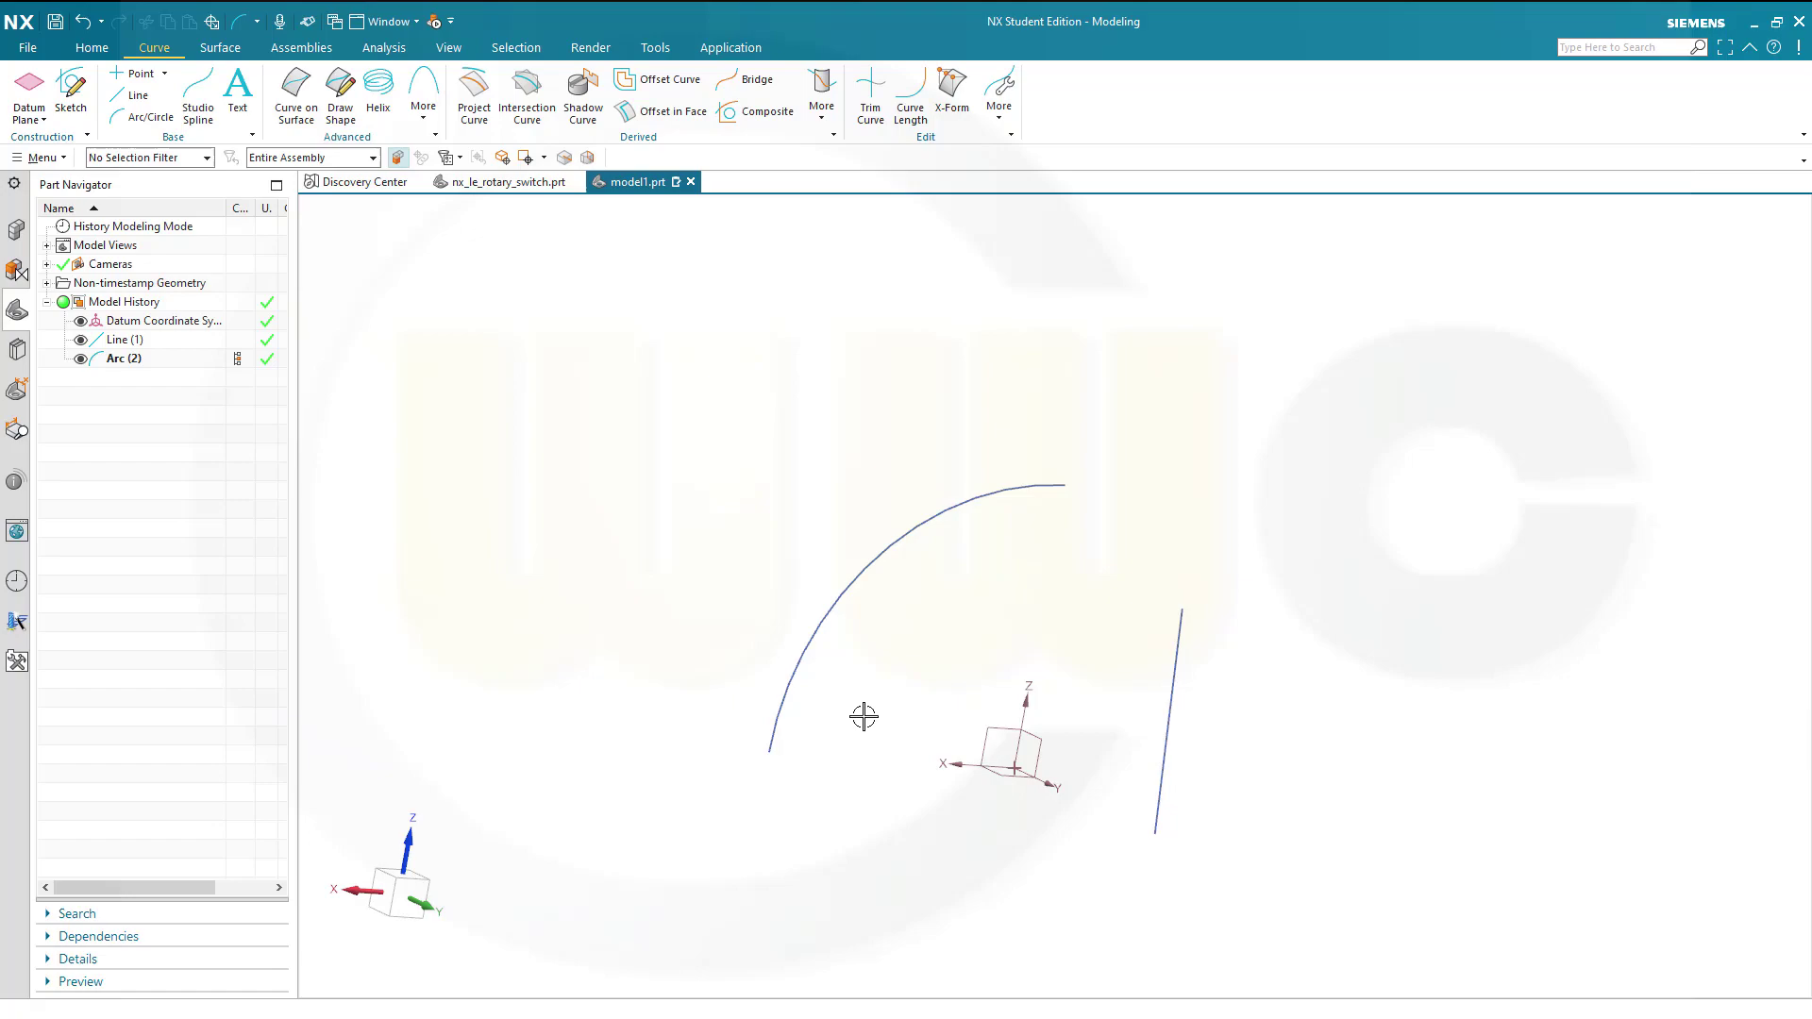
Start a new arc centred at Y 30, Z 50.
mouse_move(861, 716)
middle_down()
mouse_move(839, 689)
mouse_move(901, 716)
mouse_move(887, 731)
middle_up()
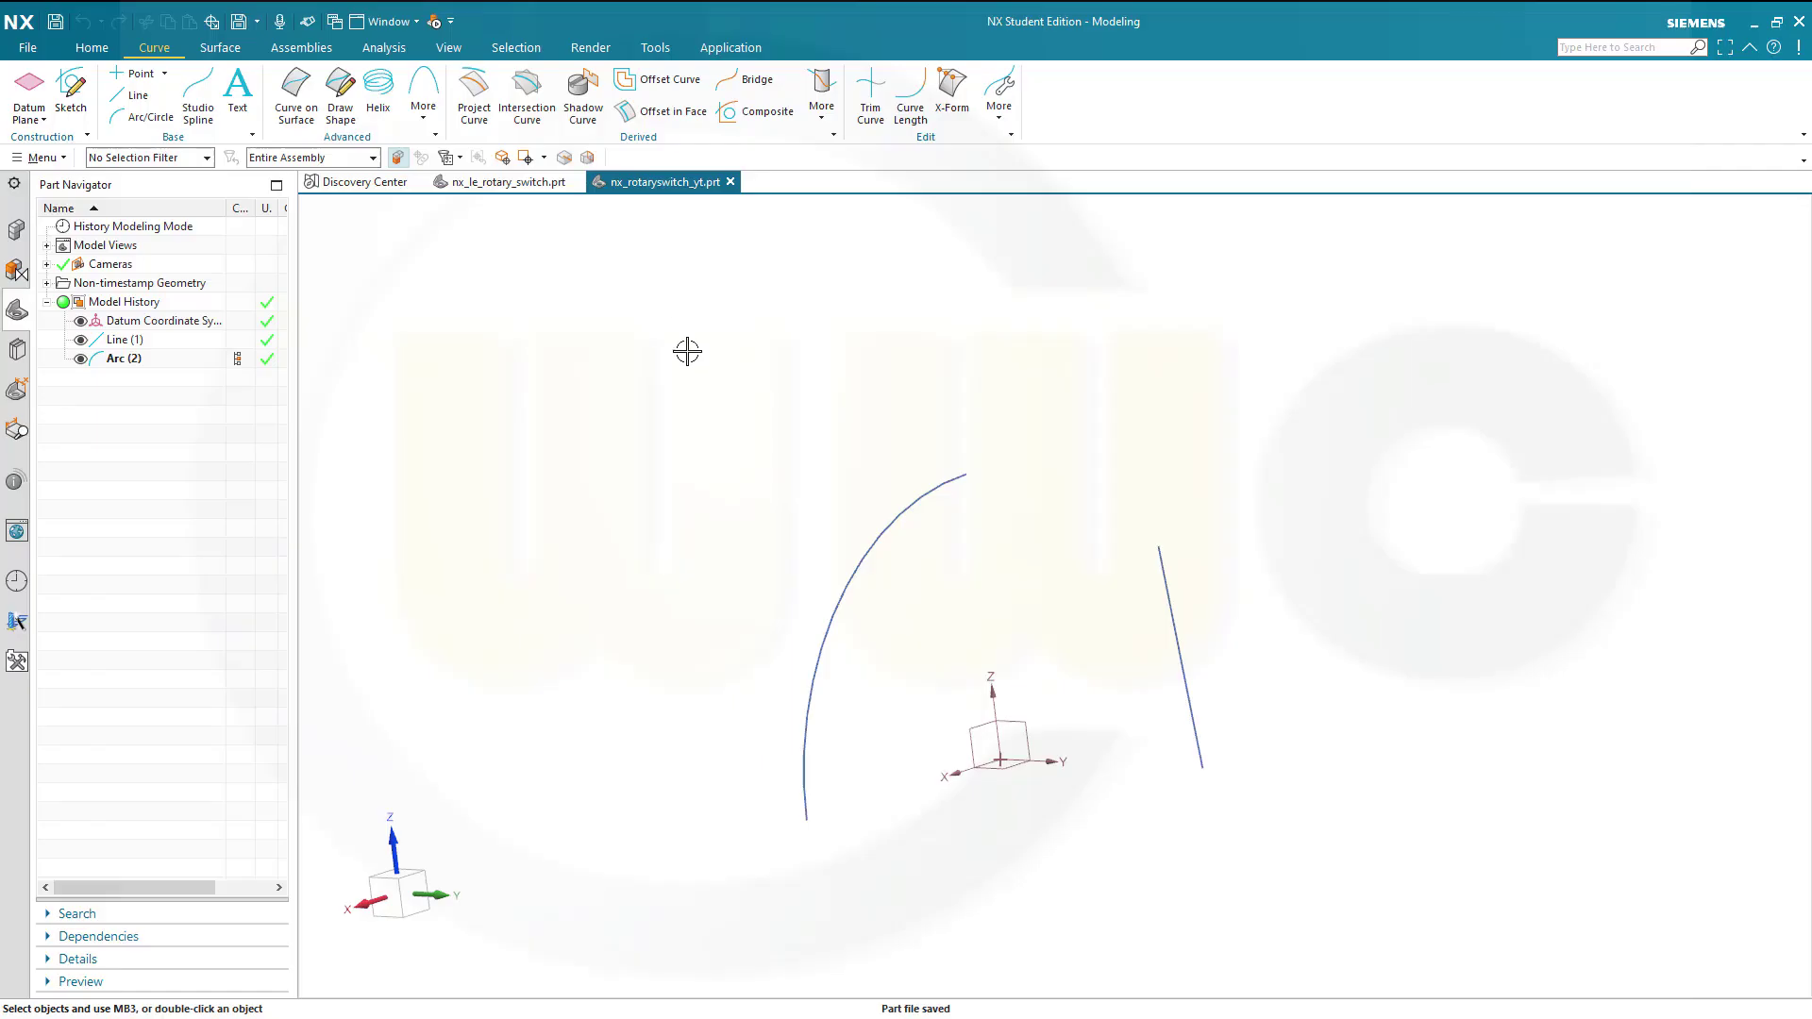
middle_drag(694, 354, 755, 356)
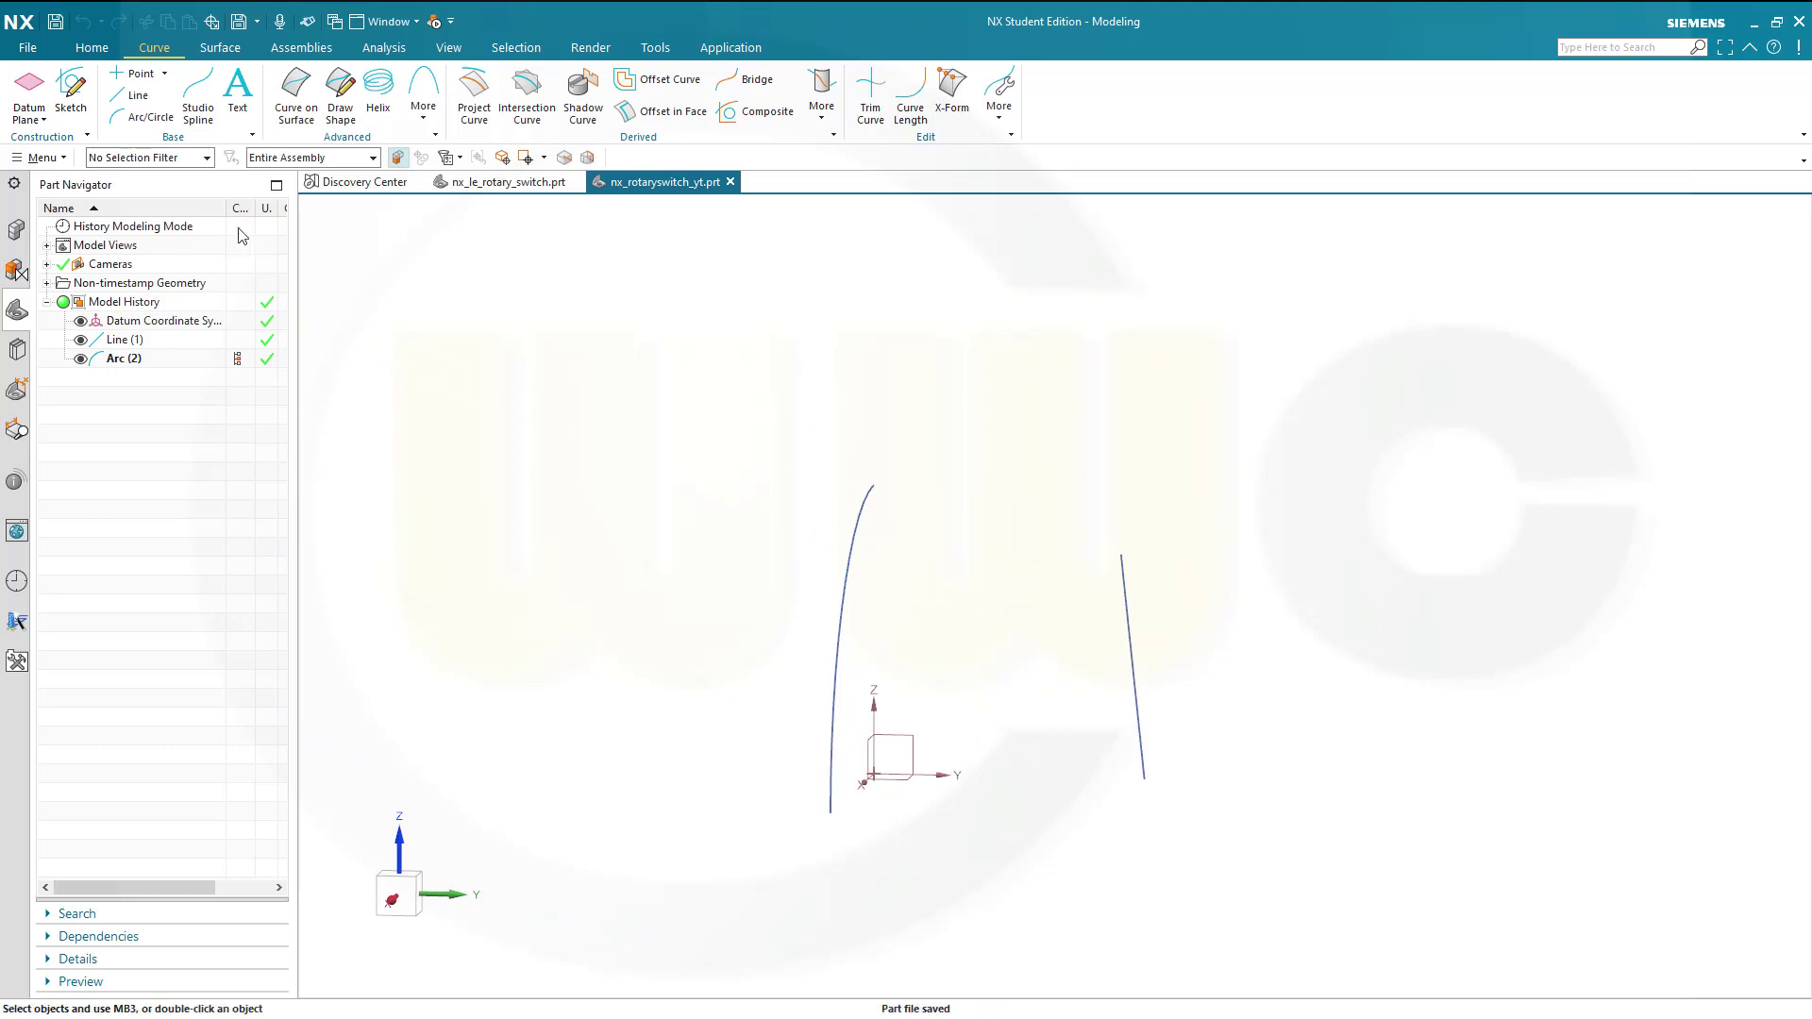
click(144, 117)
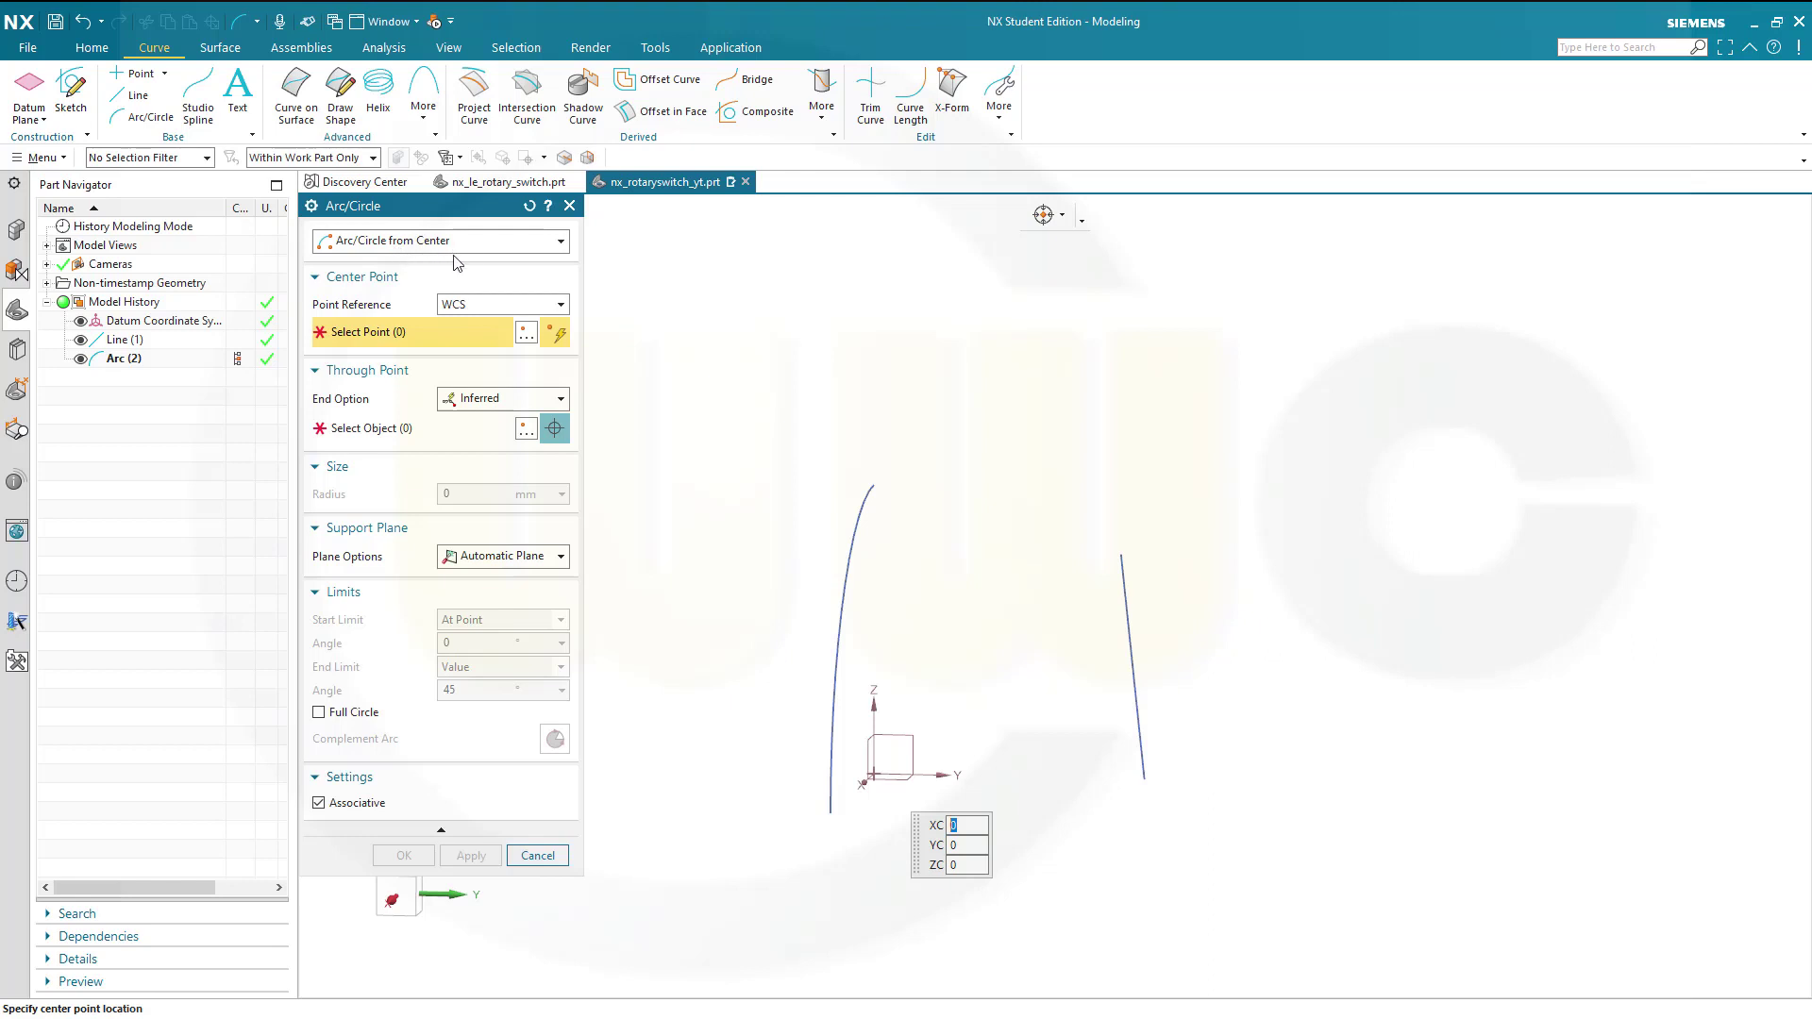
click(526, 339)
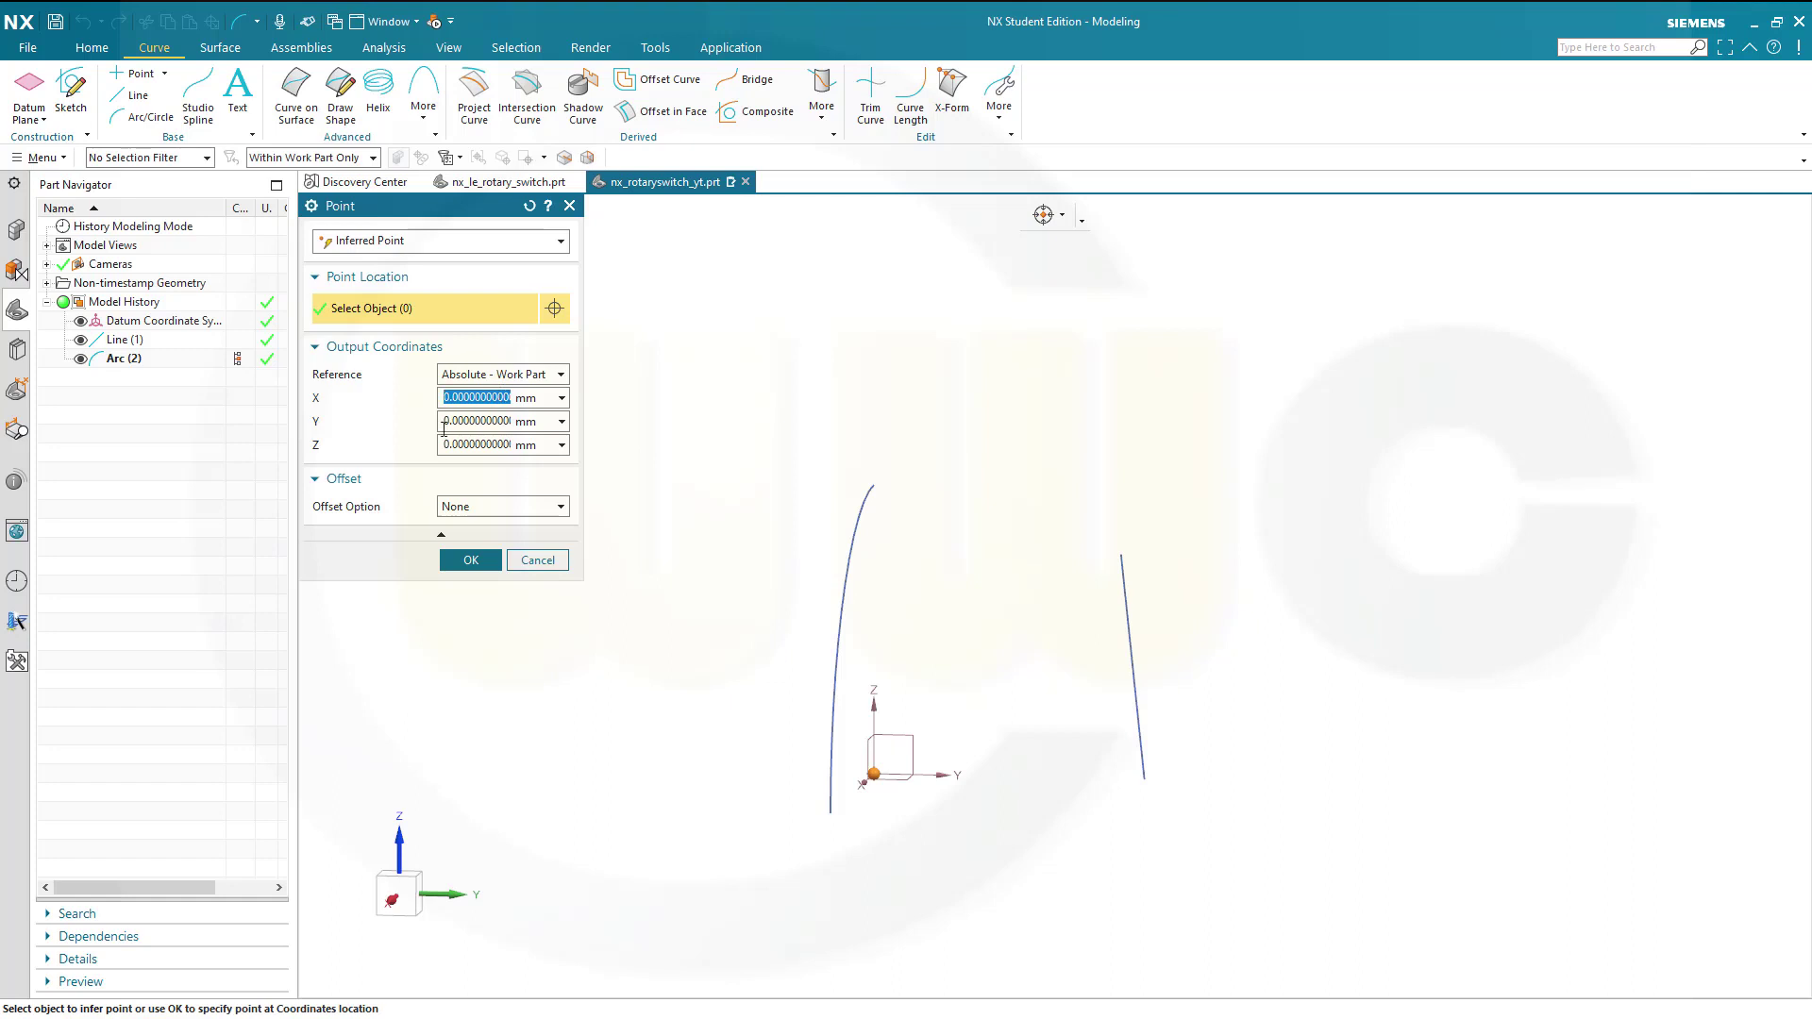
drag(444, 424, 525, 424)
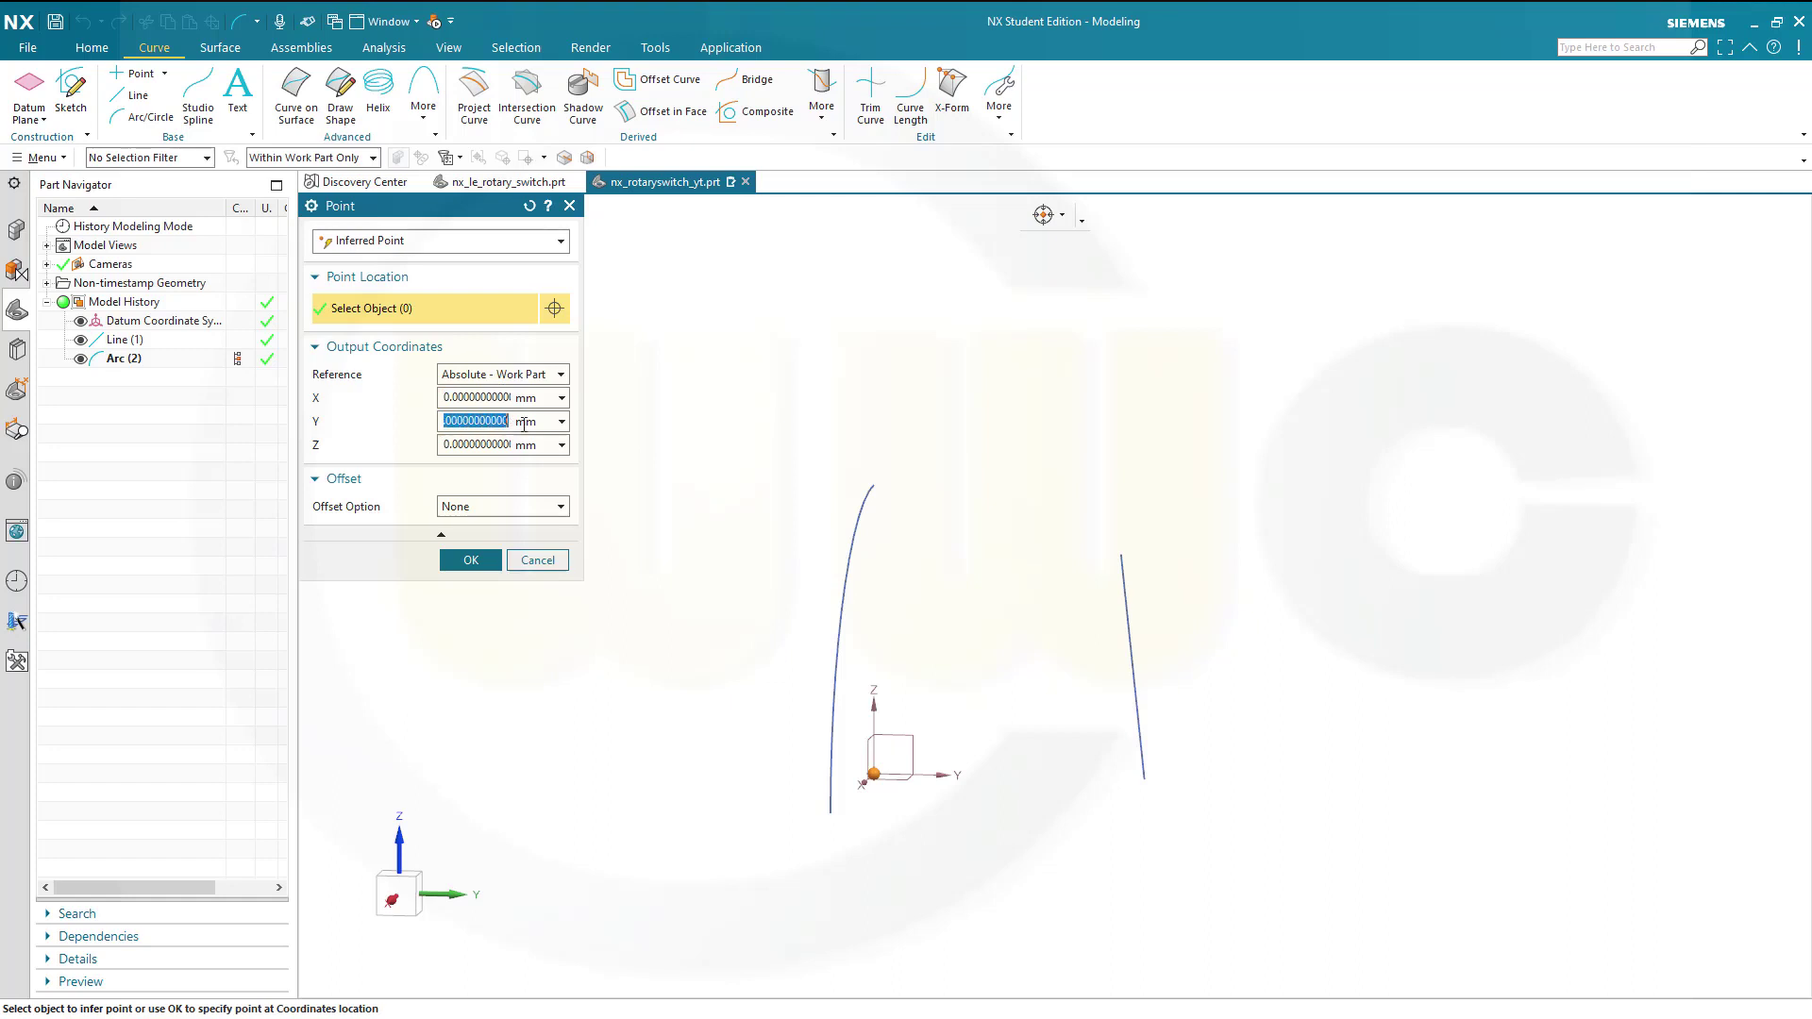
text(30)
drag(442, 442, 525, 442)
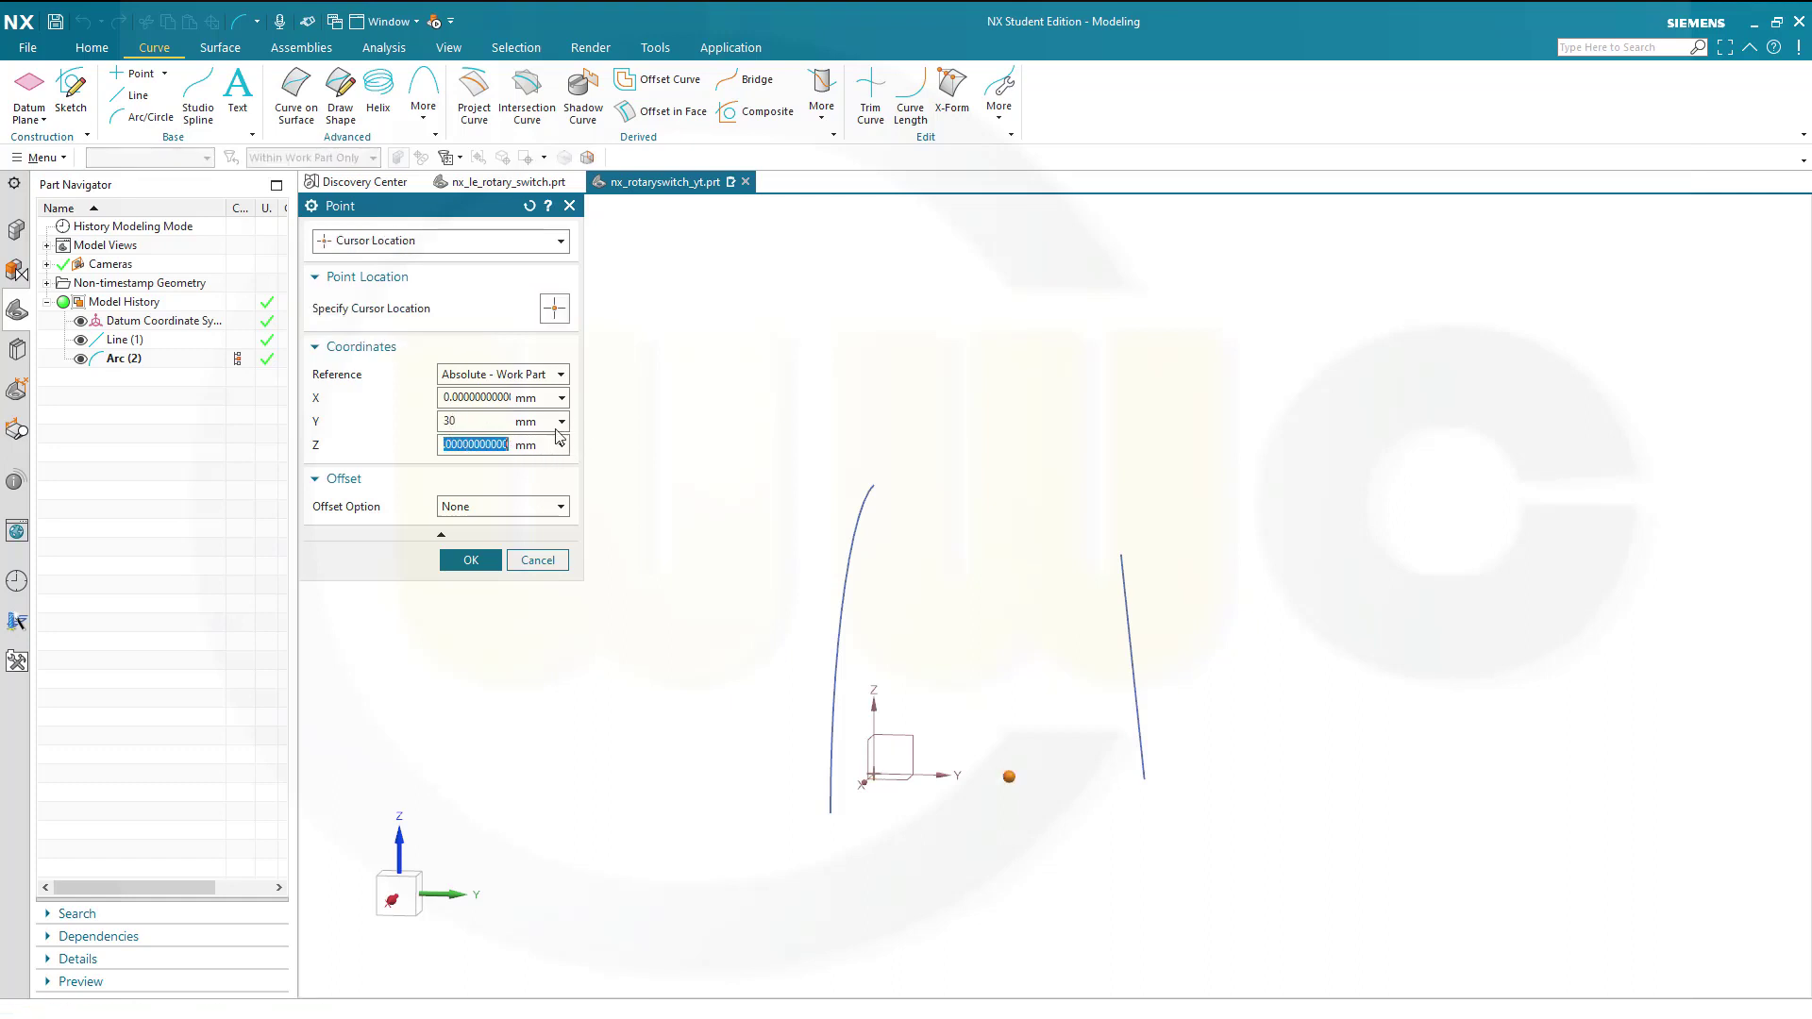
text(50)
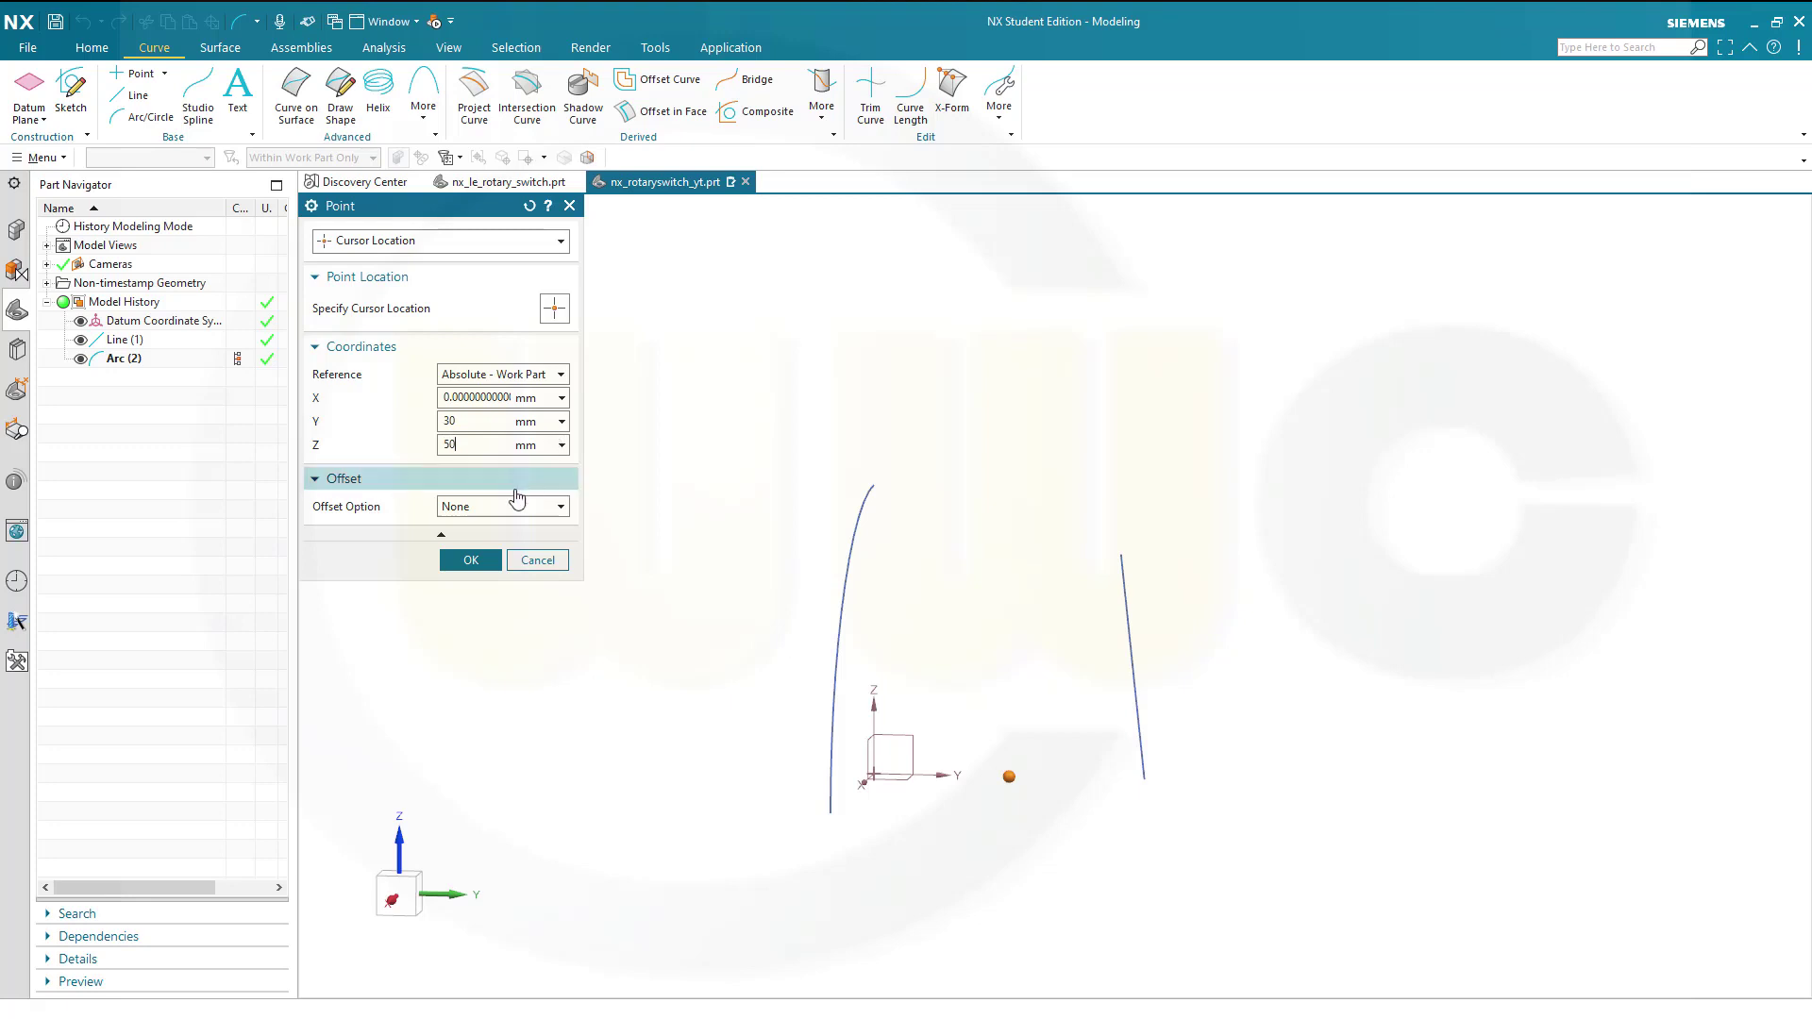
click(472, 560)
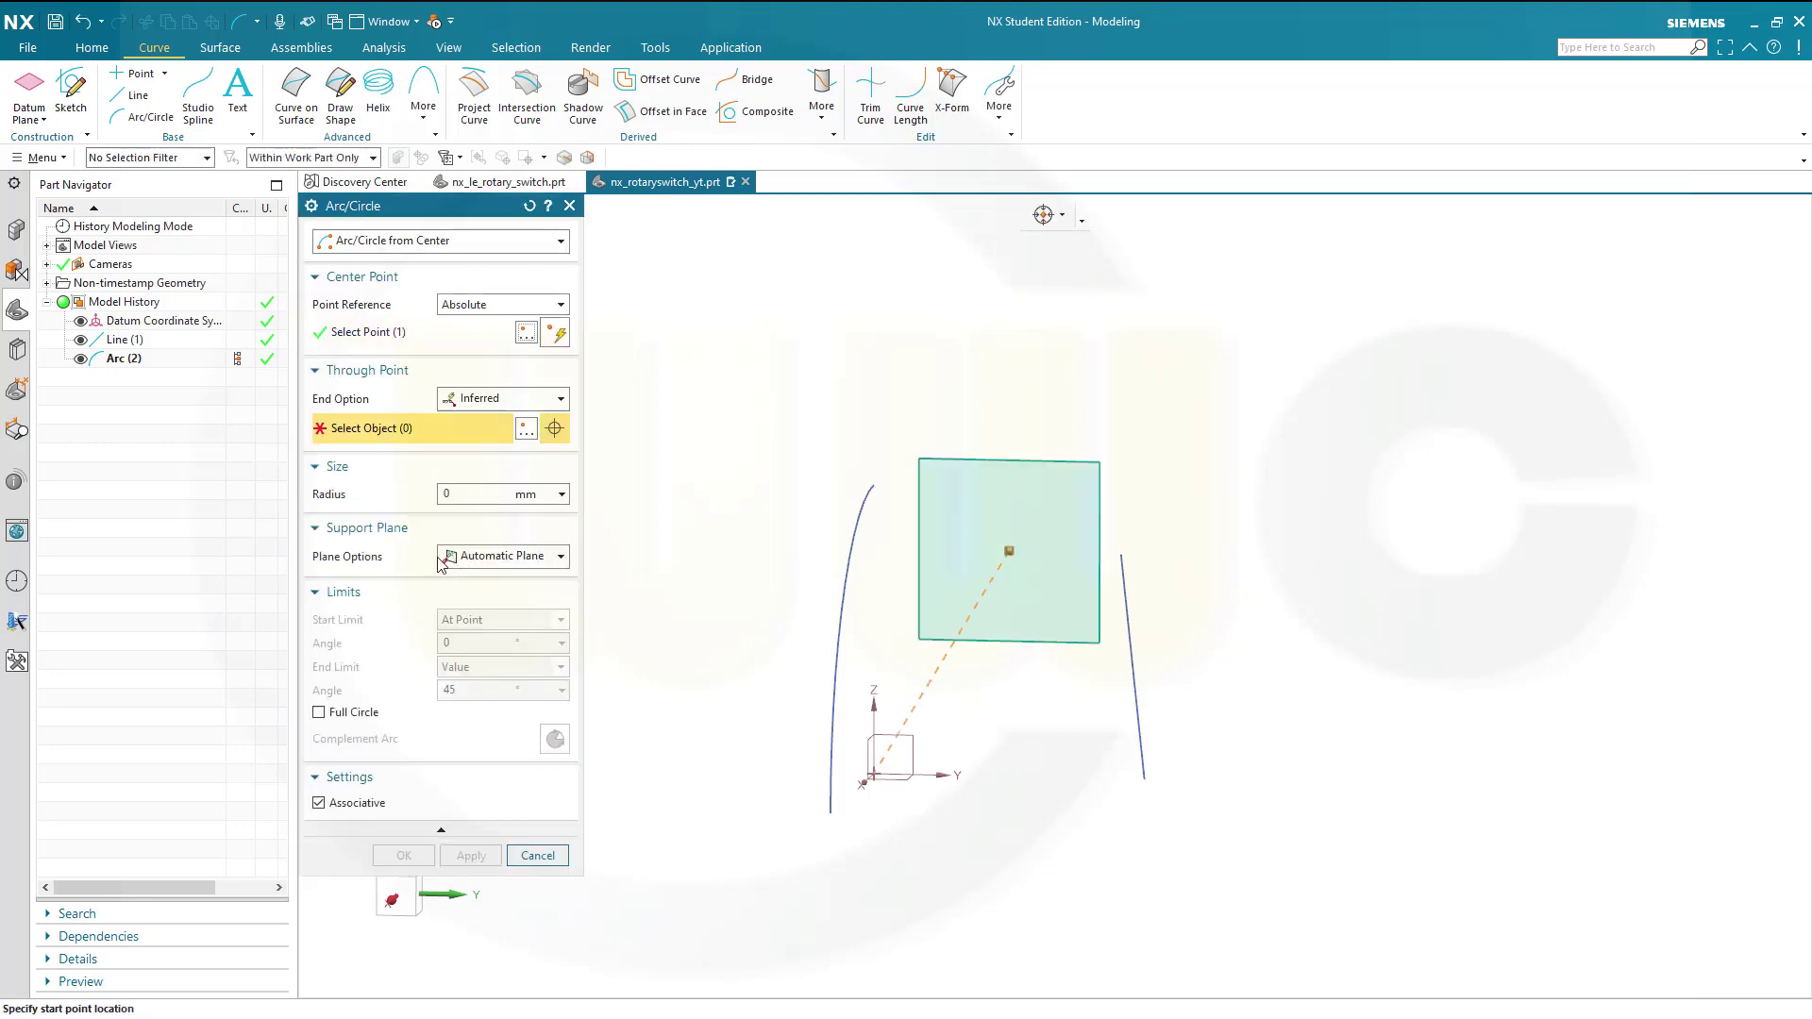
Put the arc on the YZ datum plane with its through point at Y 10, Z 50.
click(563, 557)
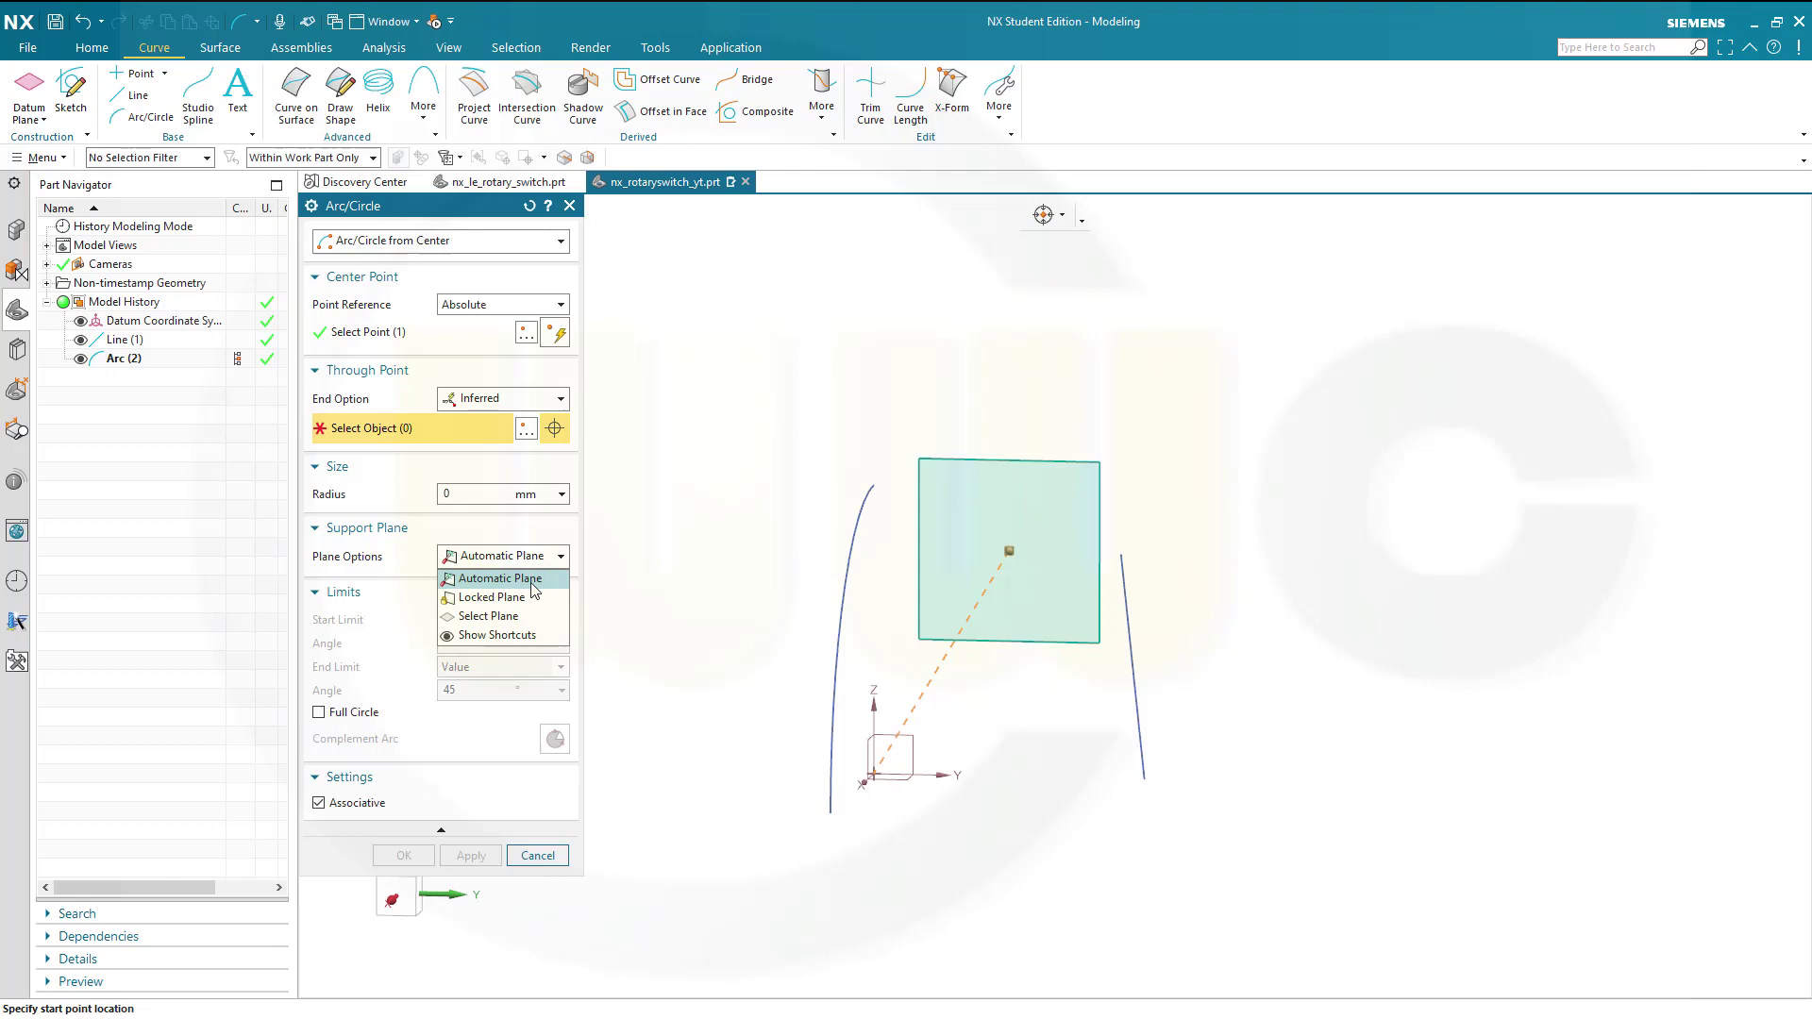
click(502, 614)
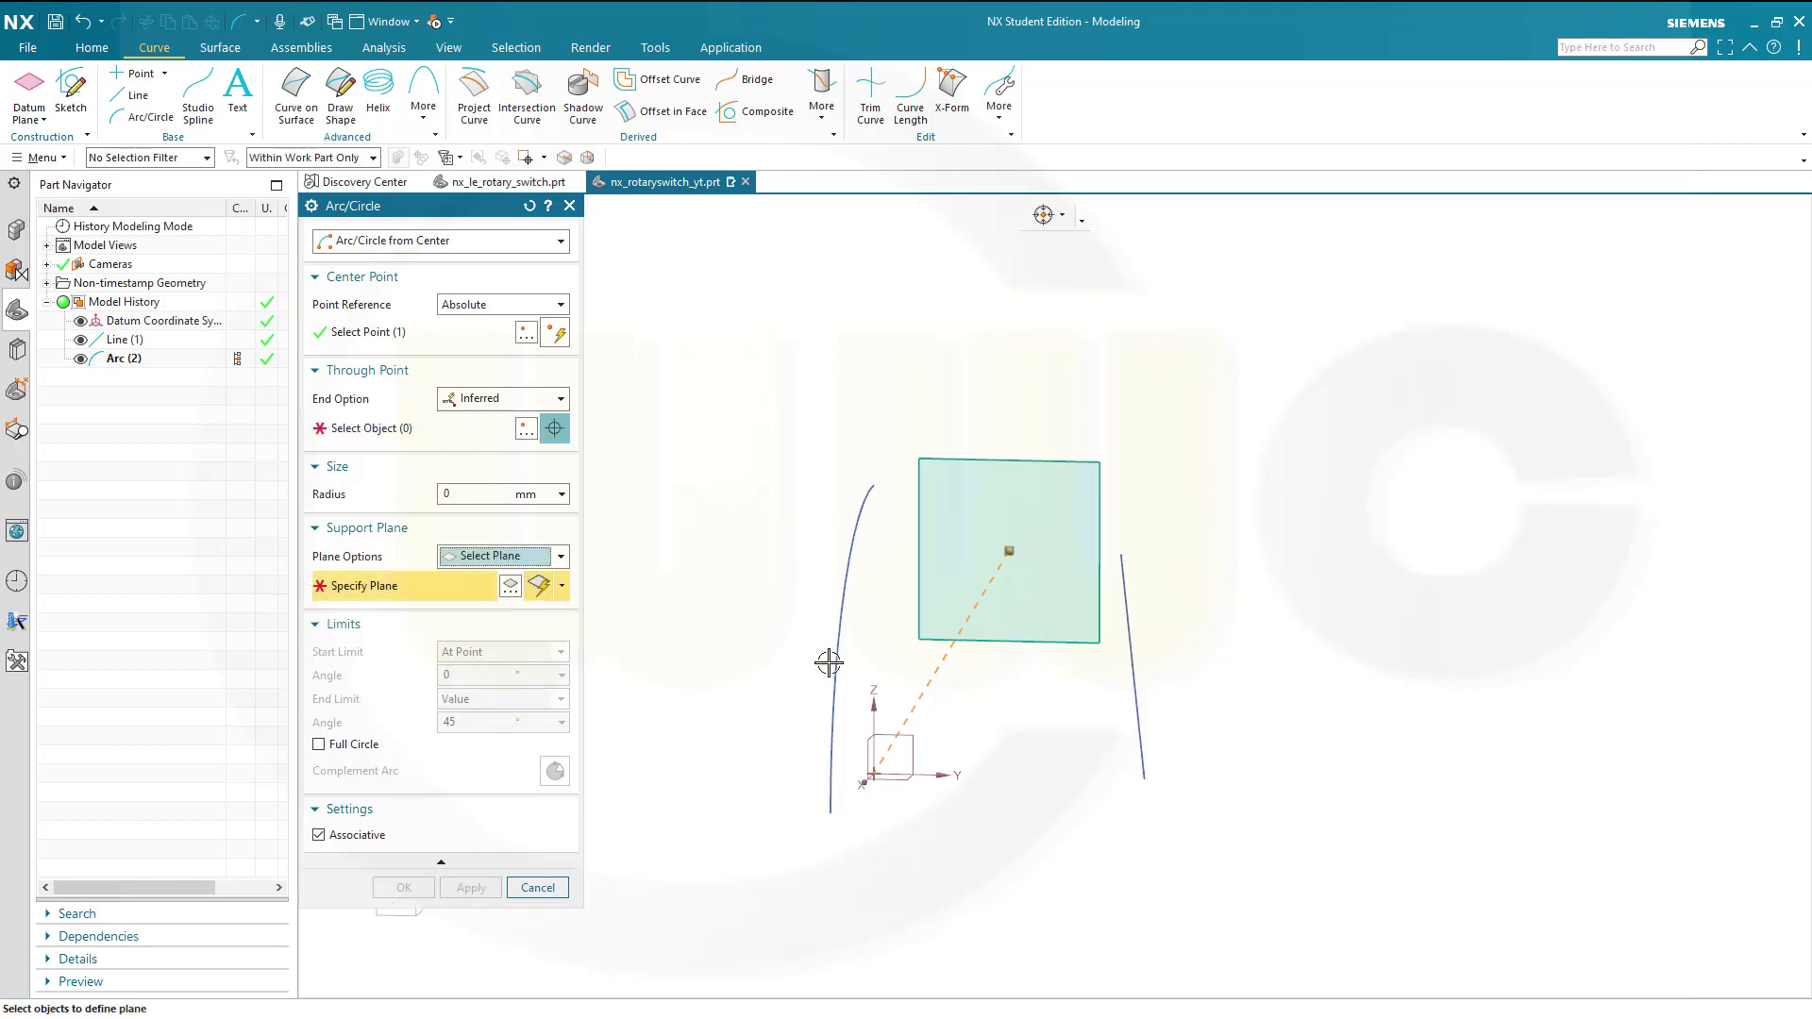
click(921, 742)
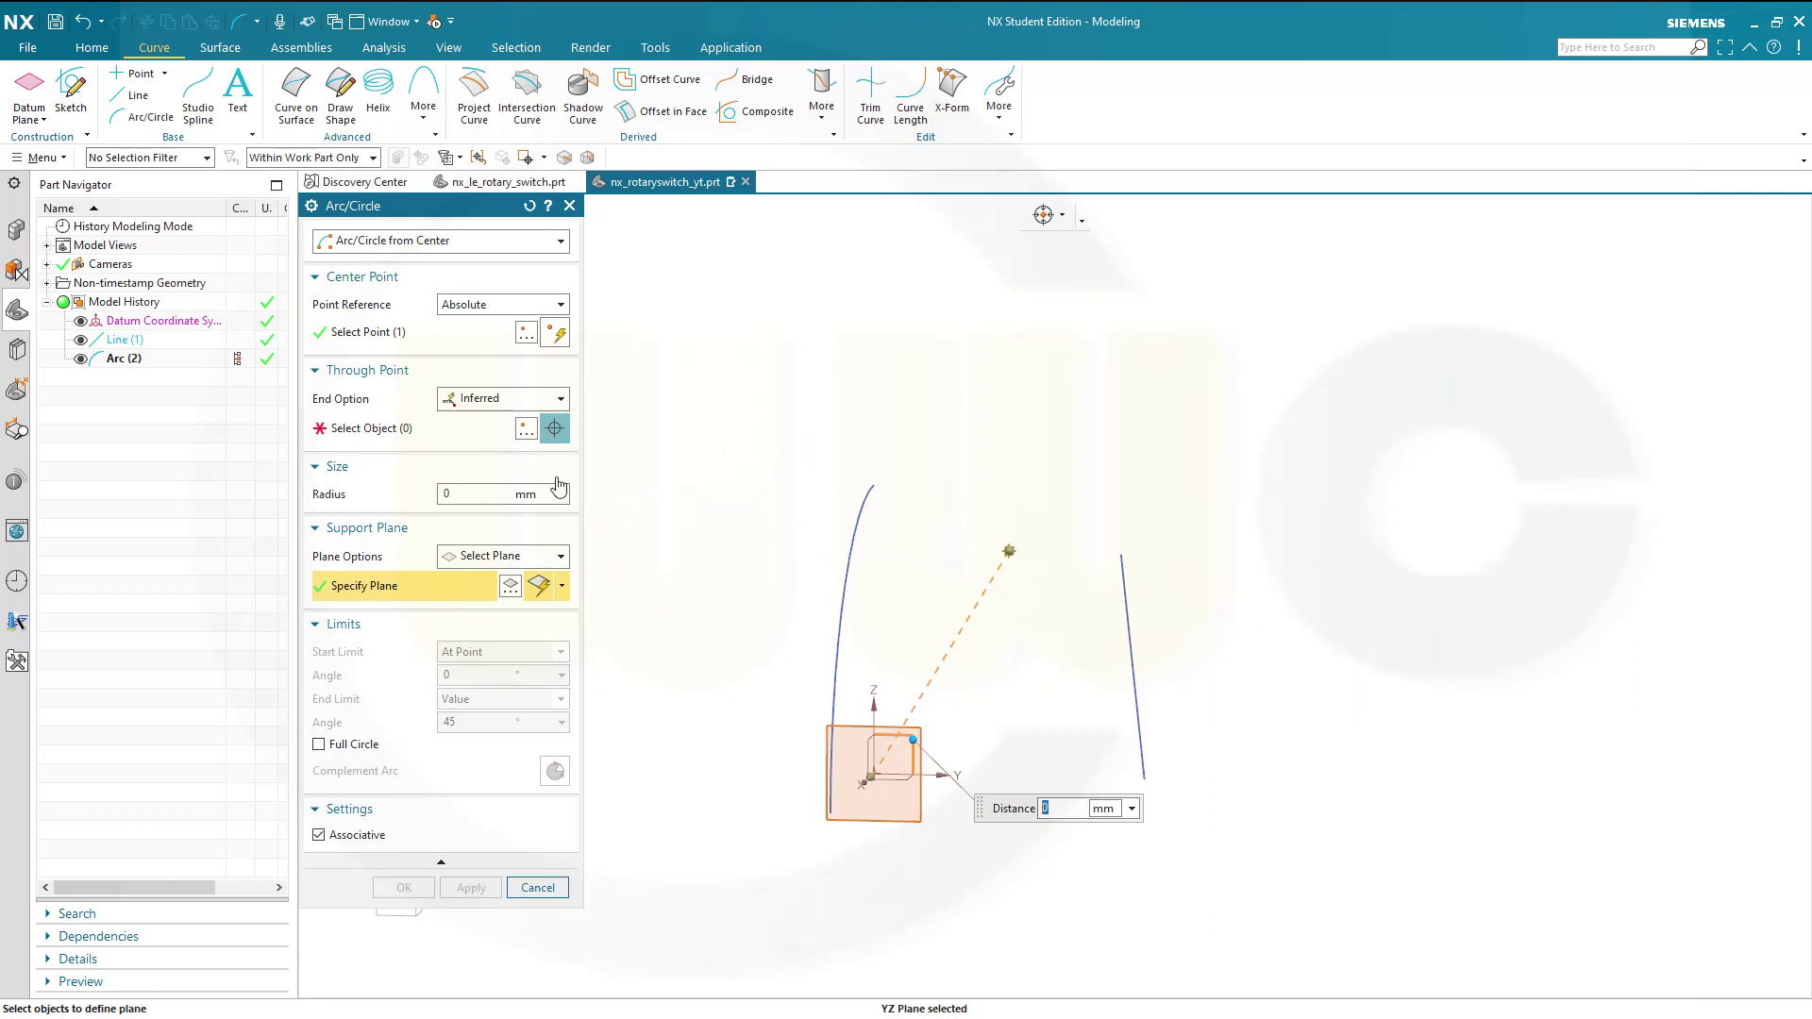
click(525, 431)
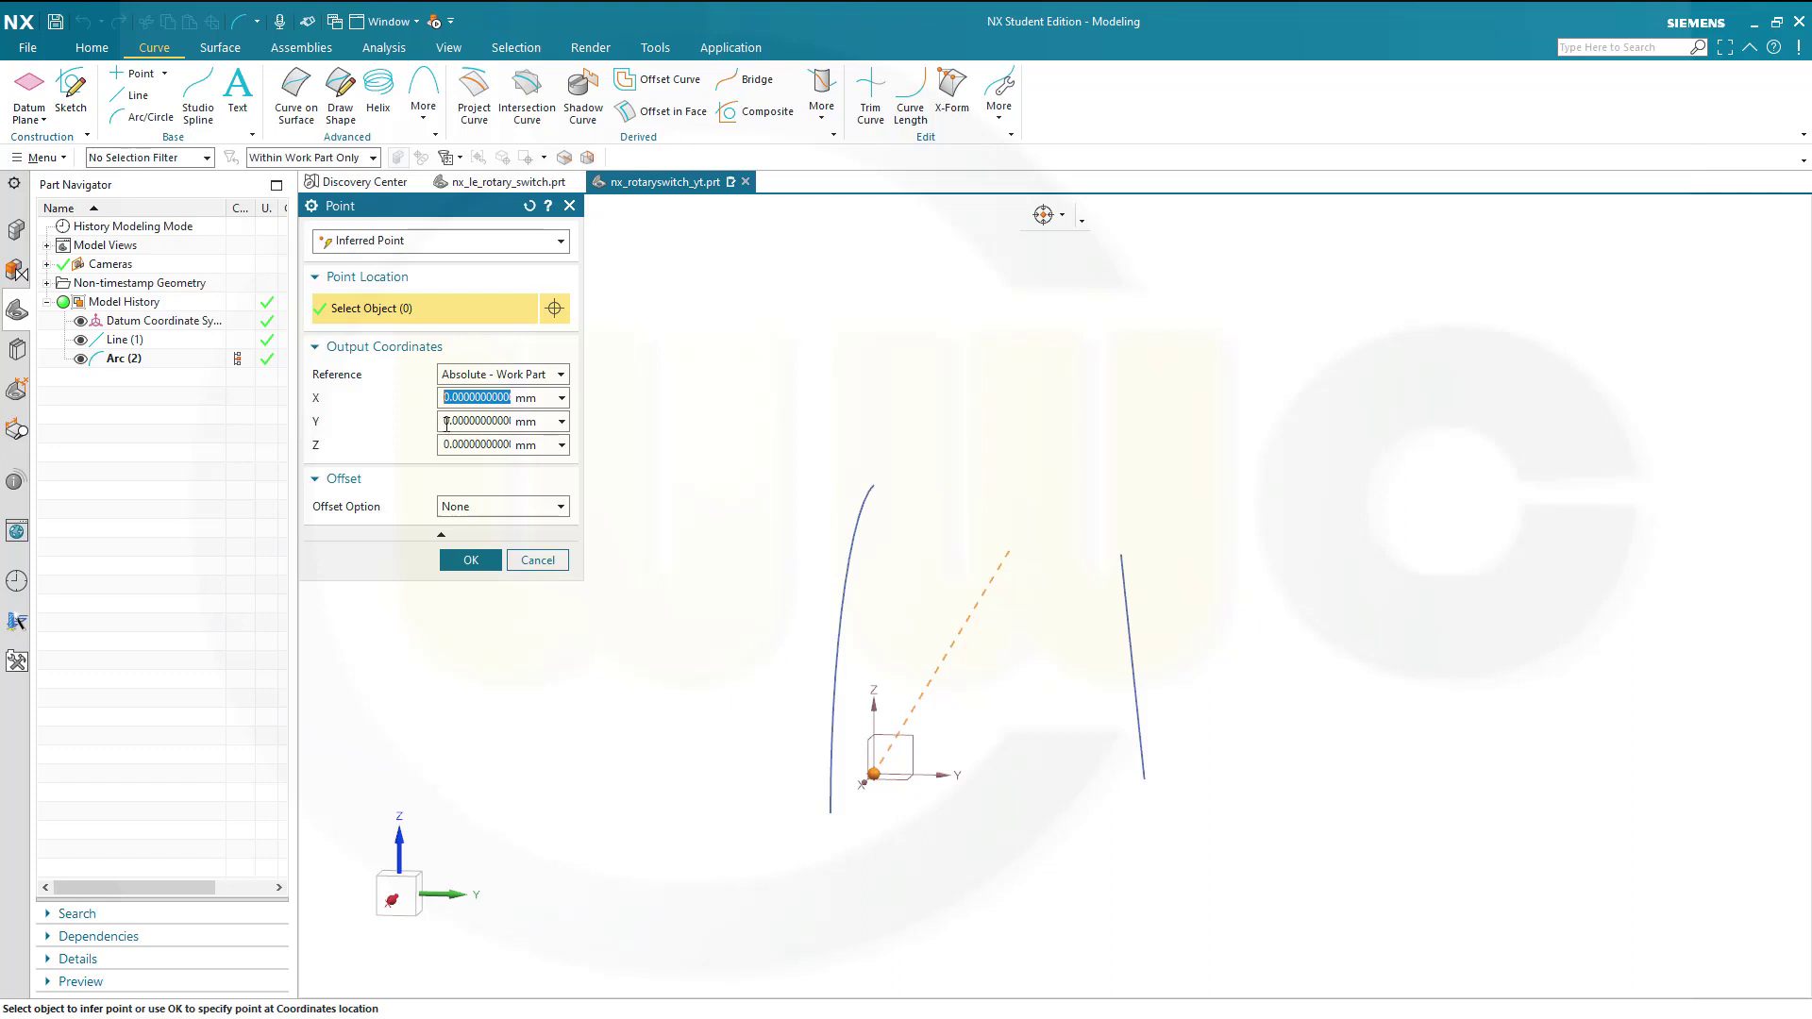
click(444, 424)
double_click(444, 424)
text(10)
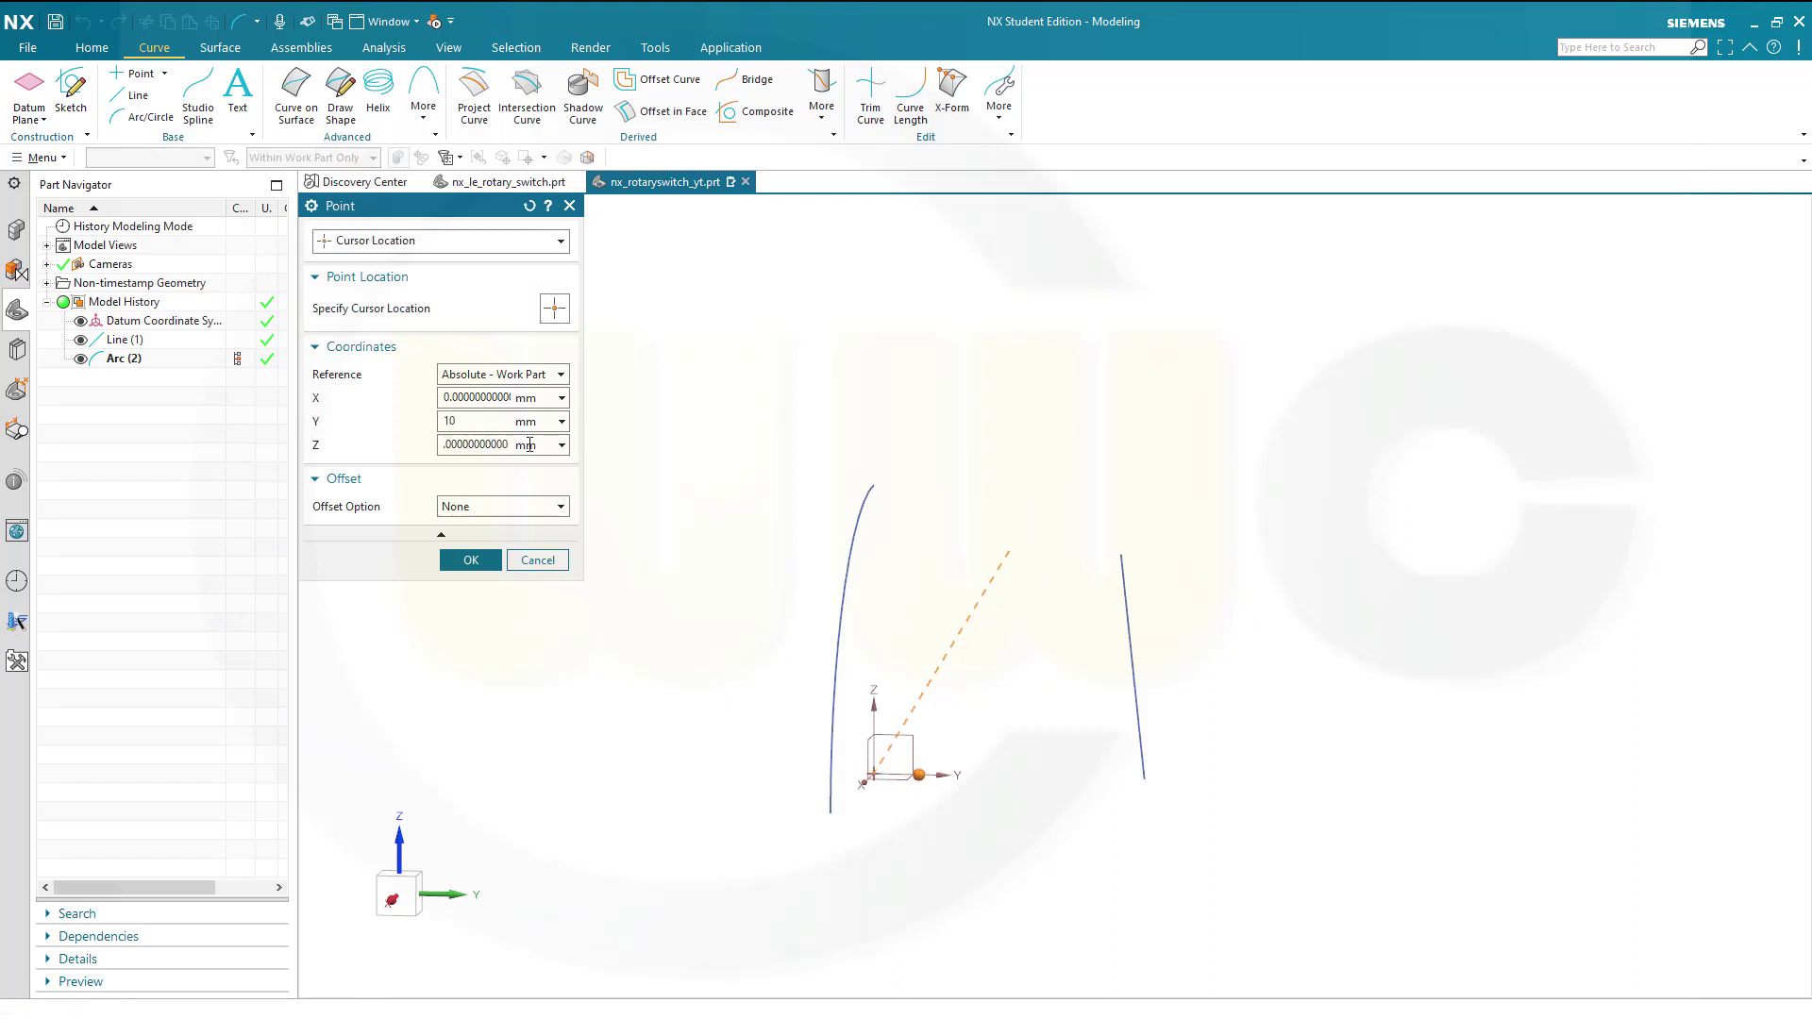
double_click(445, 445)
text(50)
click(480, 560)
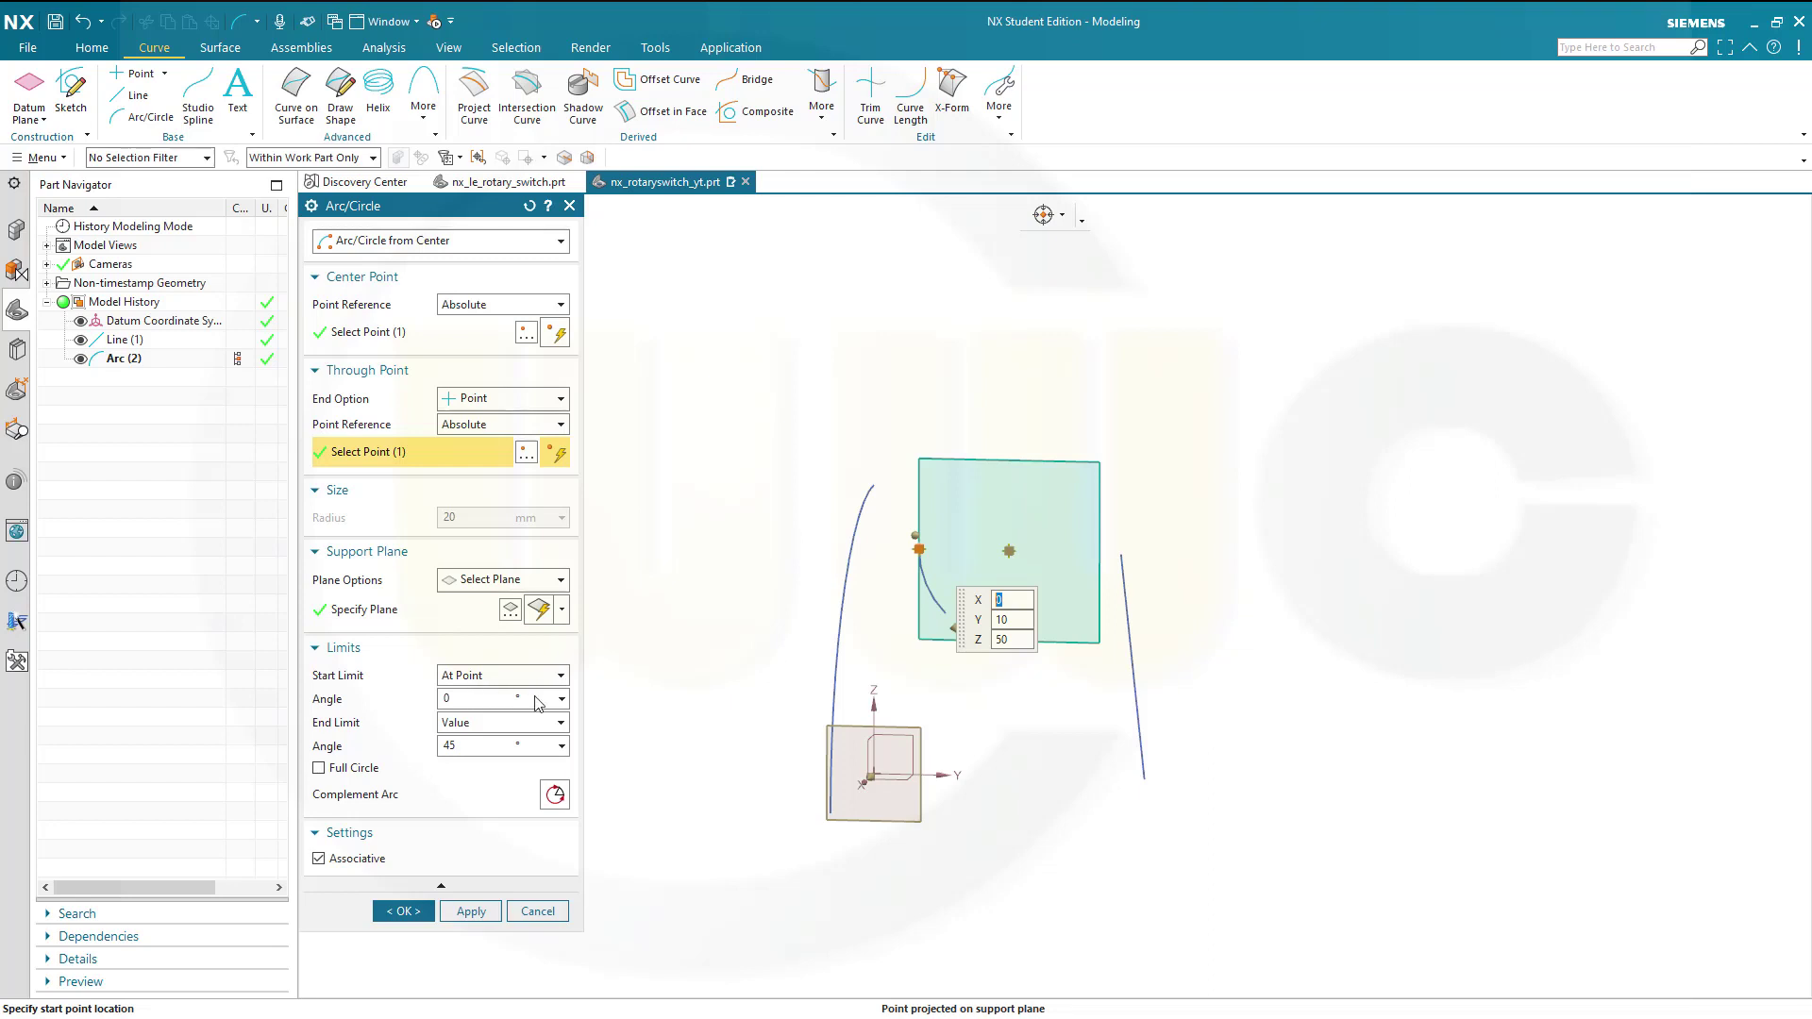
Sweep the arc from 10° to 80° and create it.
click(450, 700)
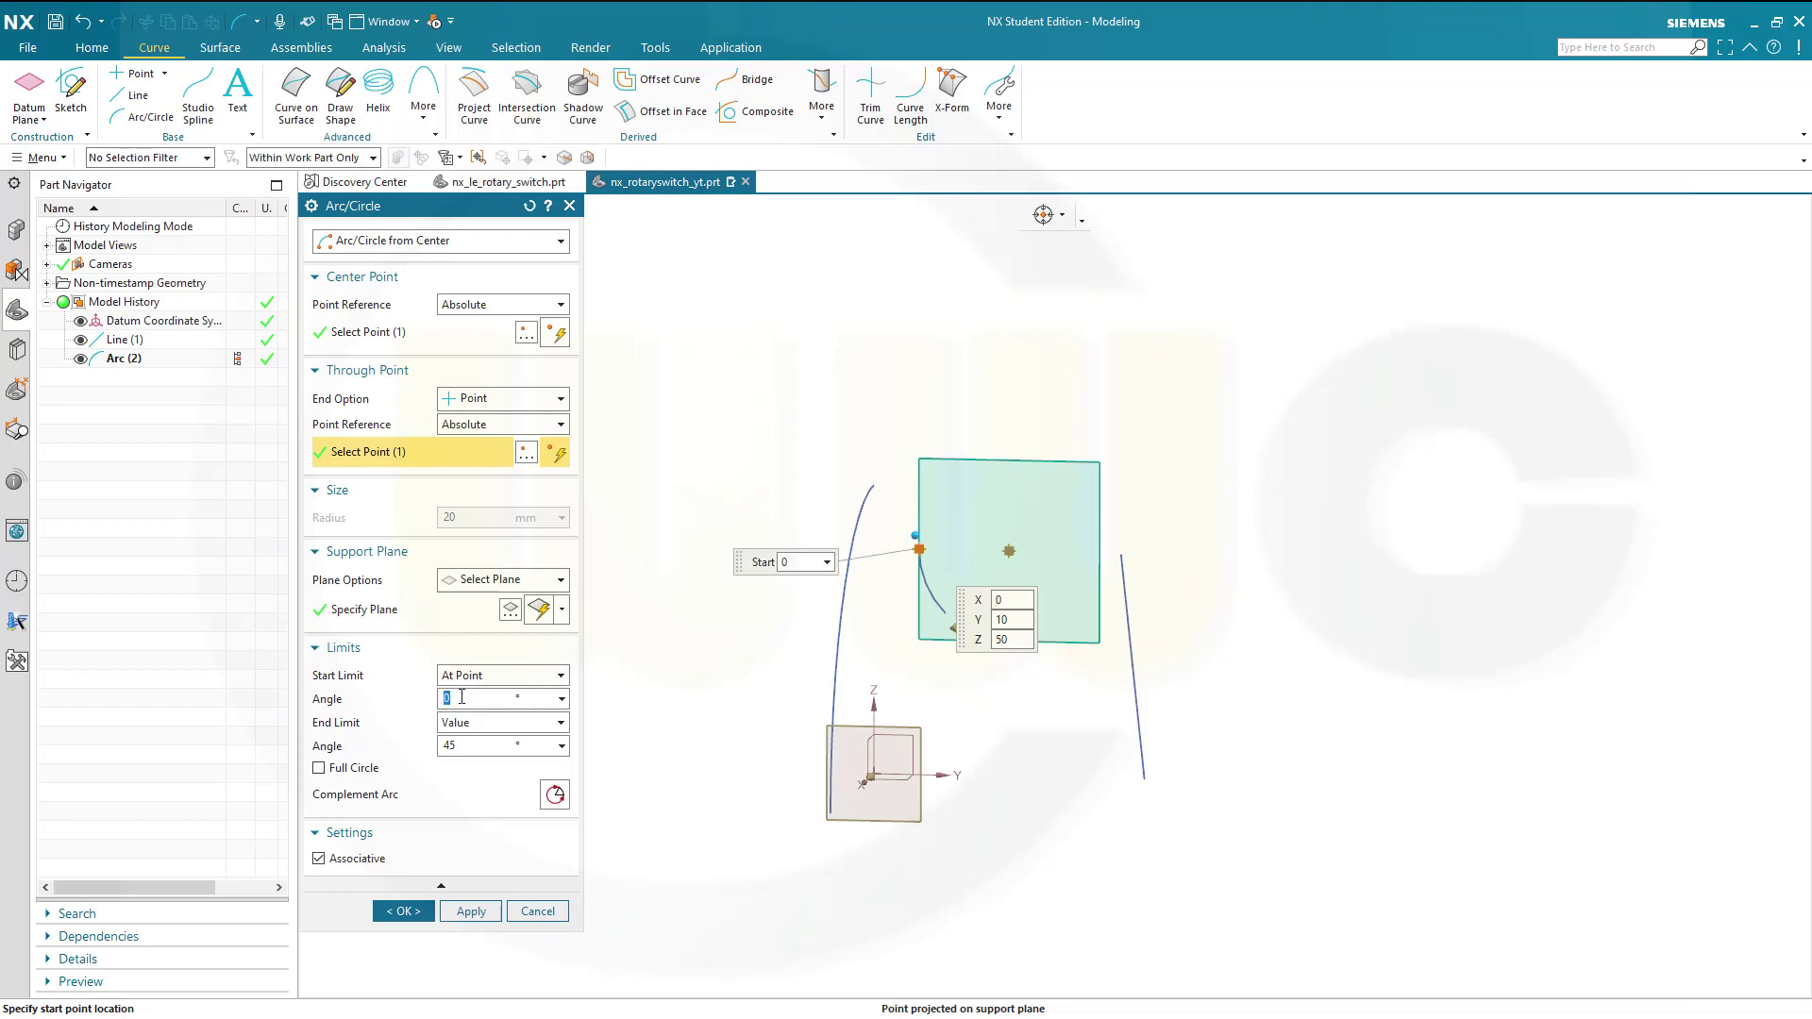
key(Return)
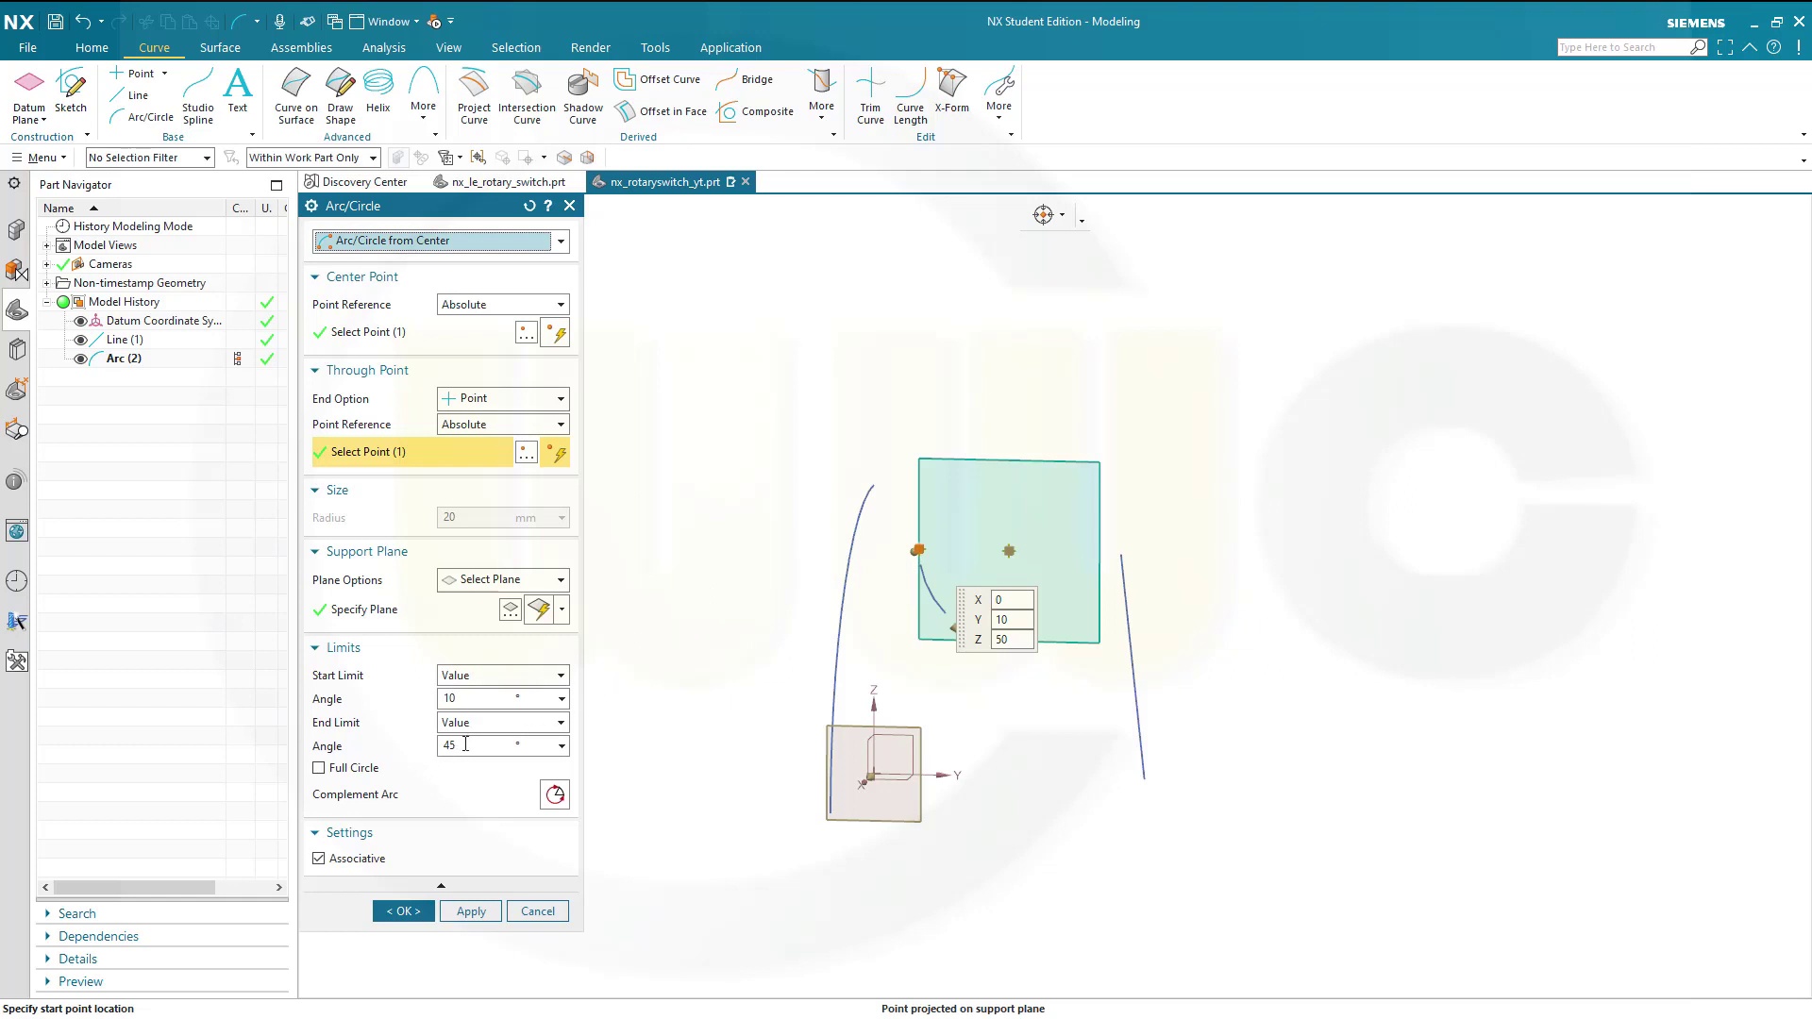
click(466, 745)
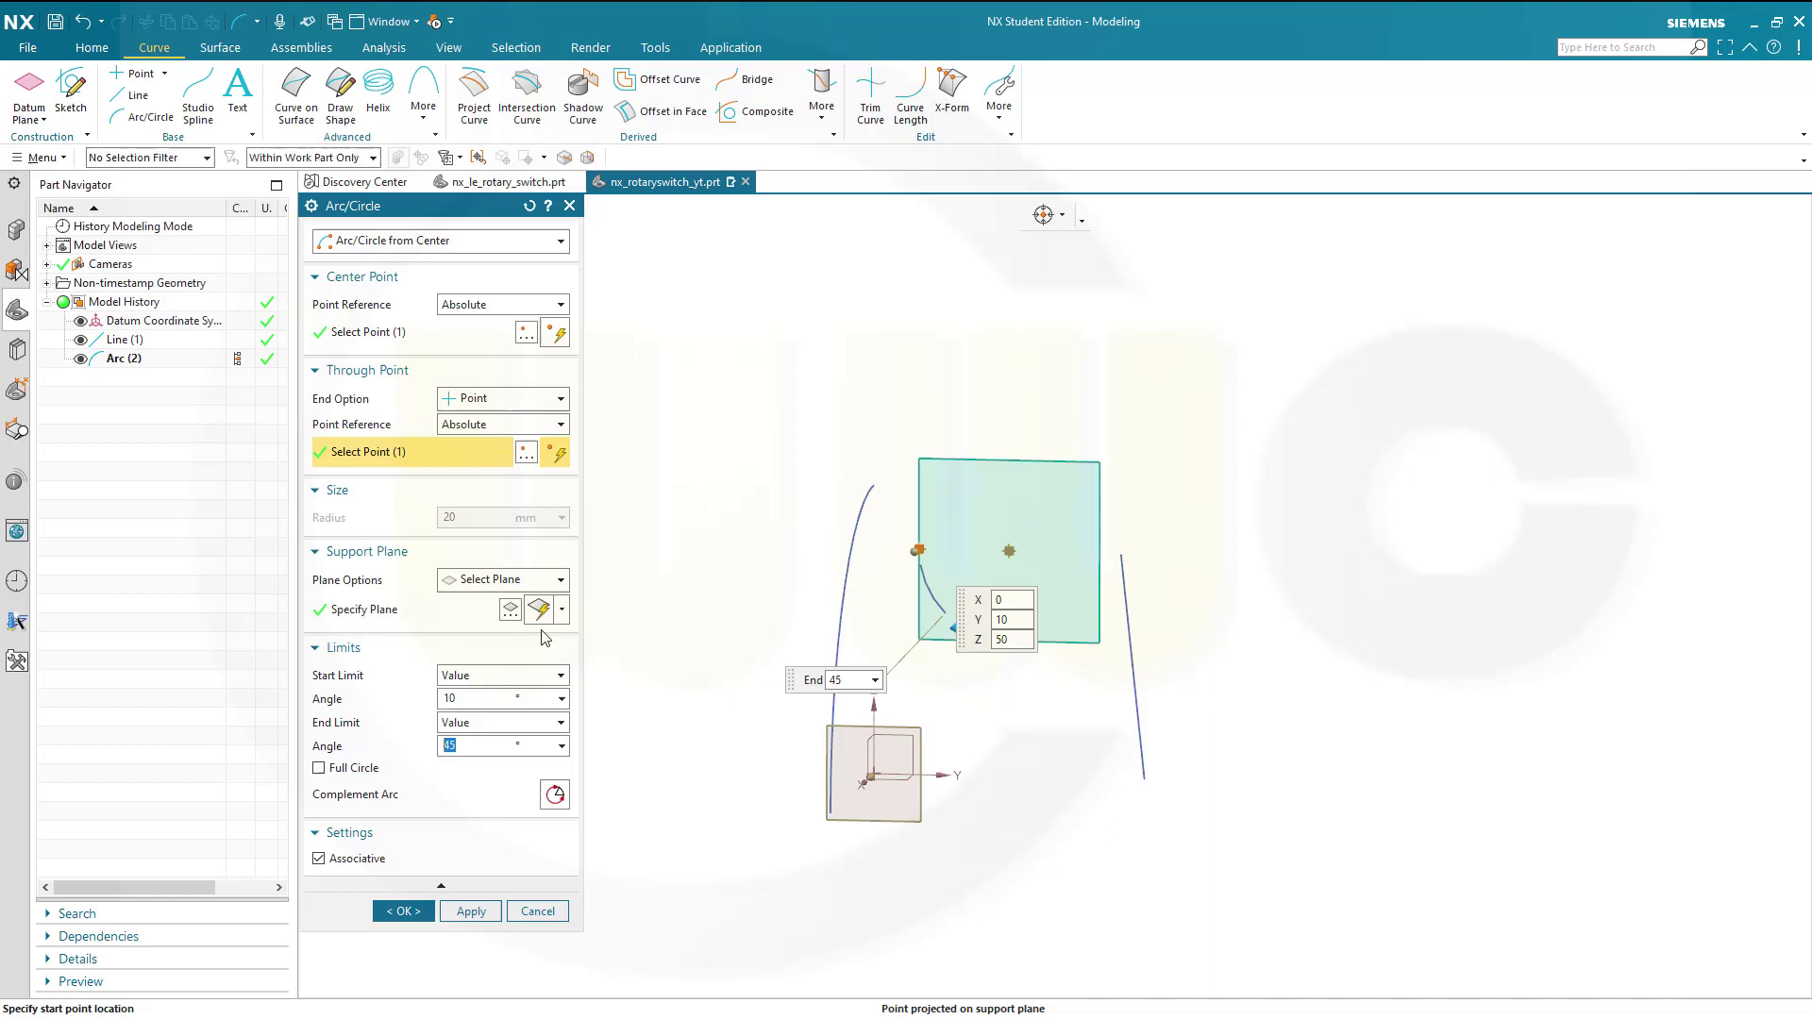
text(80)
key(Return)
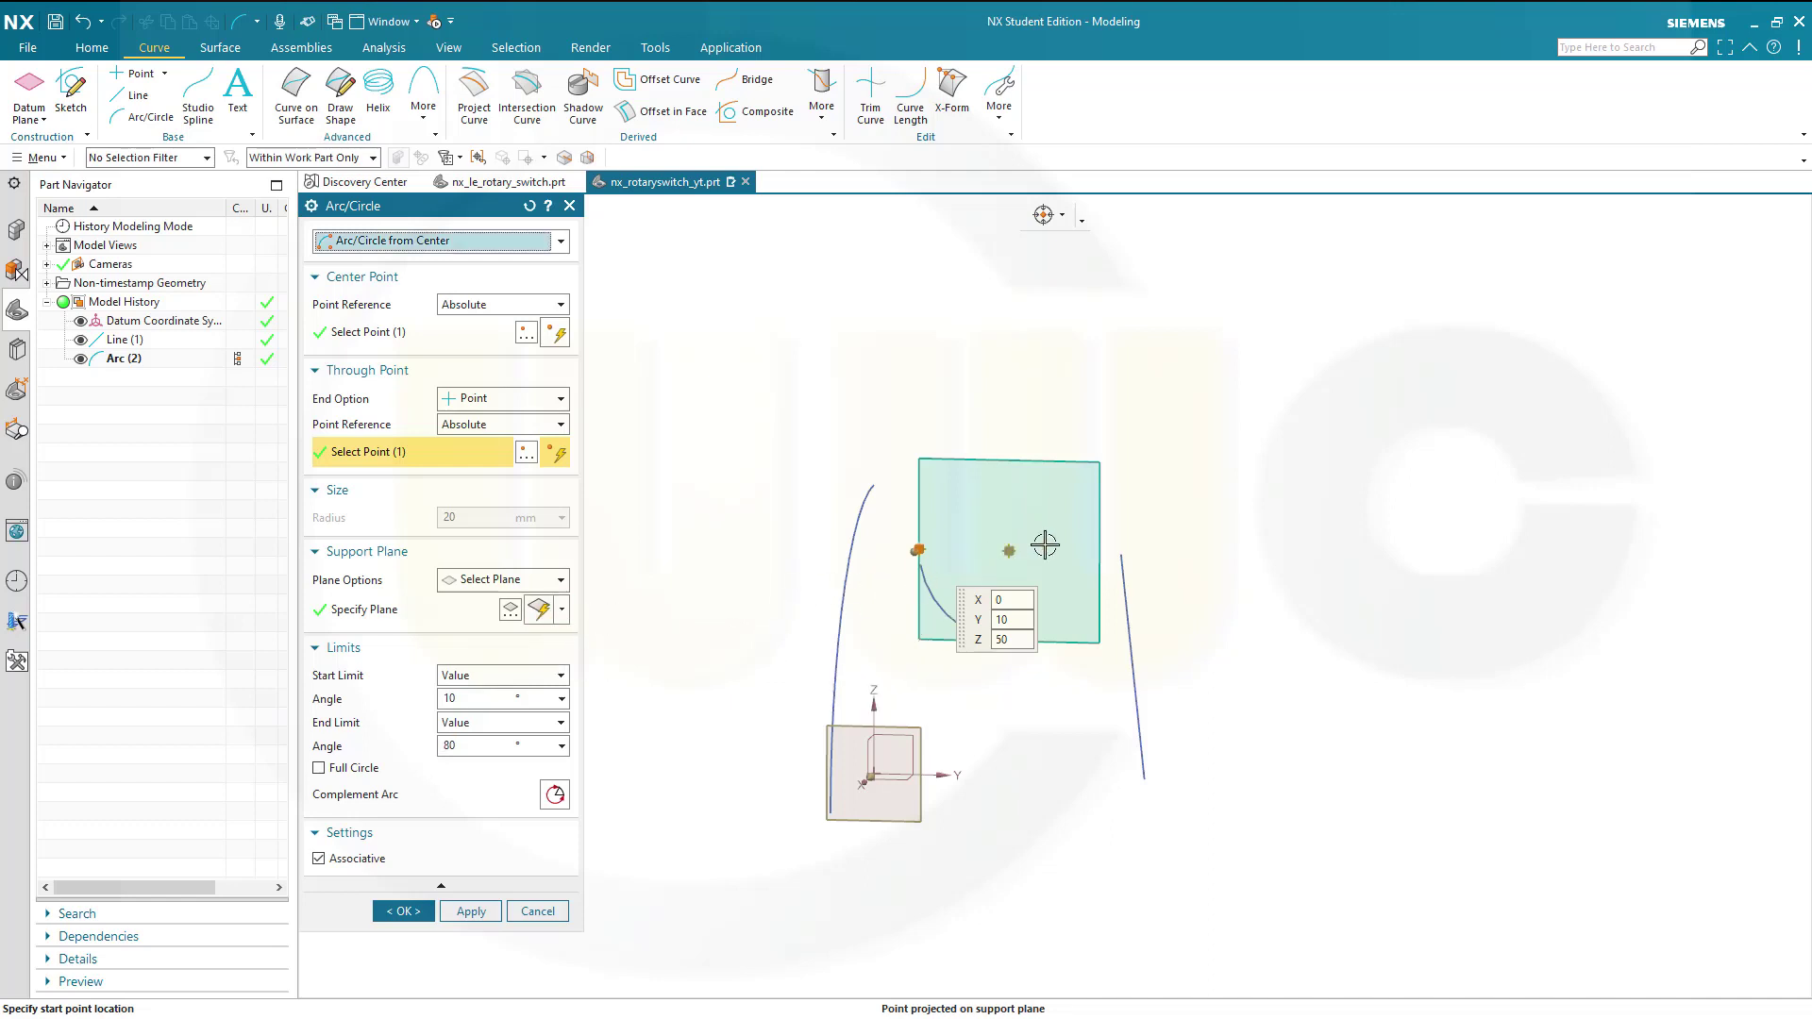
scroll(1208, 557, up, 2)
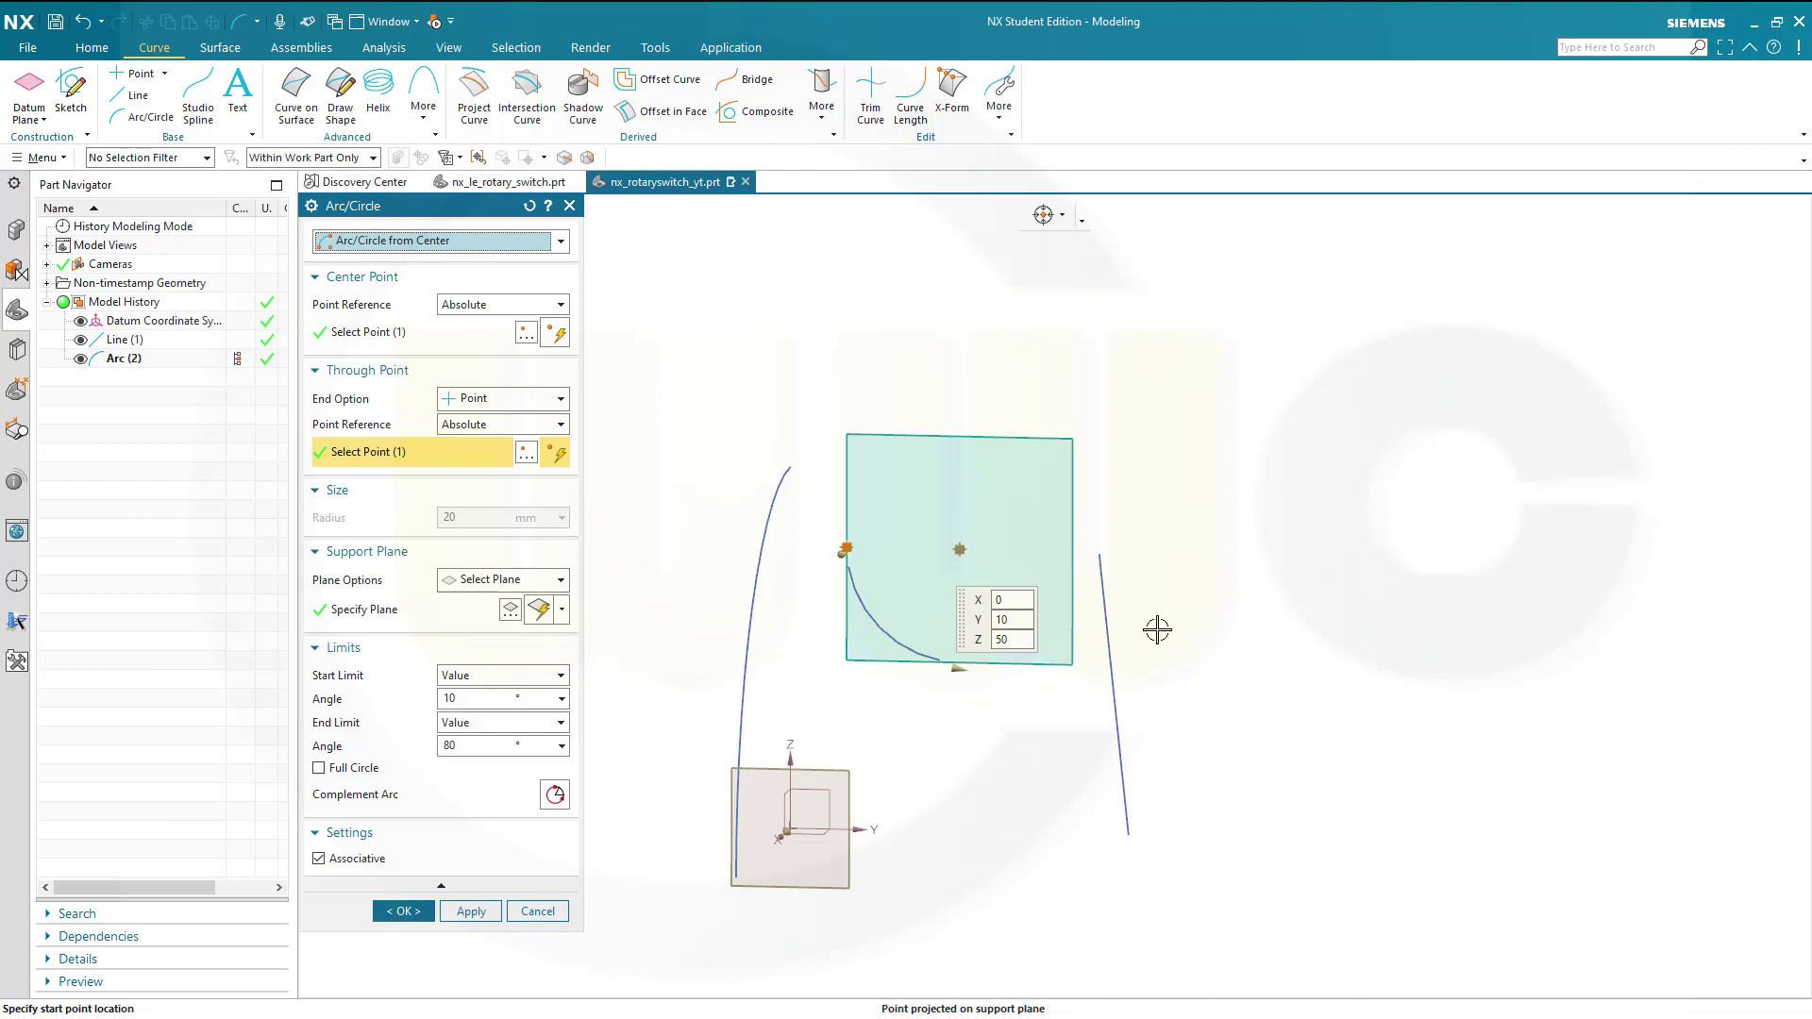
middle_drag(1157, 623, 1173, 635)
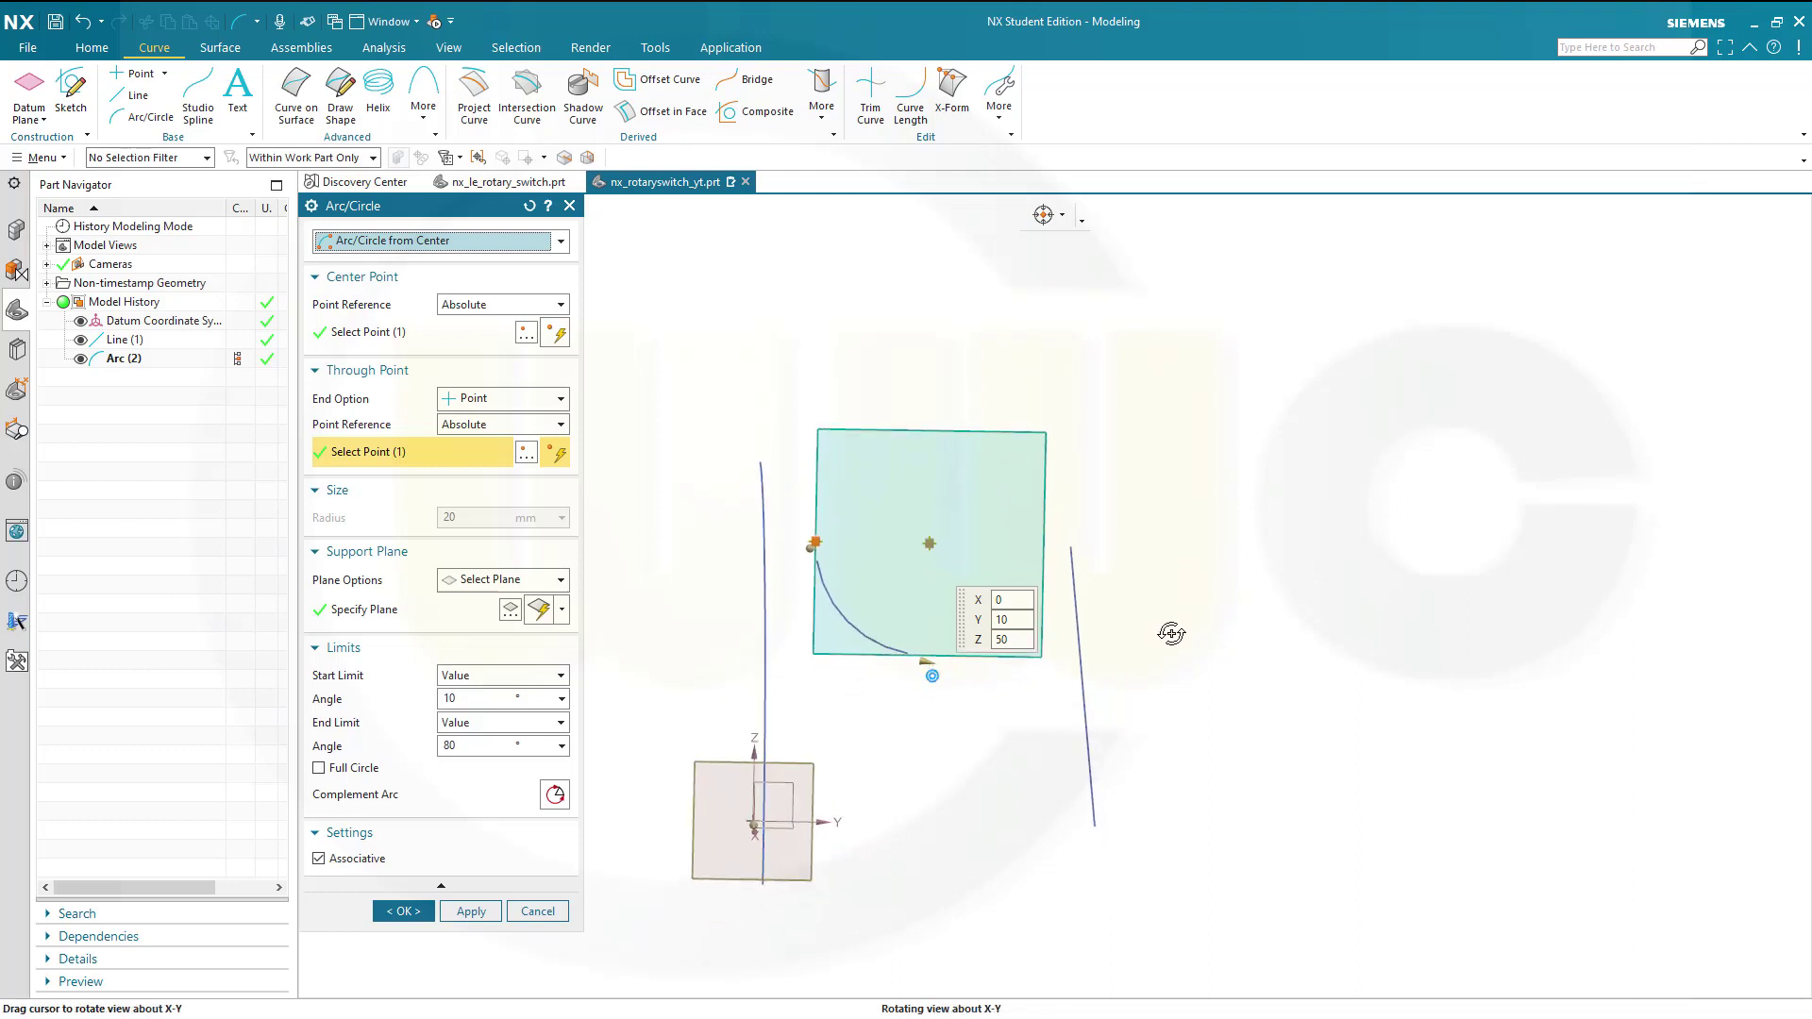
middle_click(1157, 634)
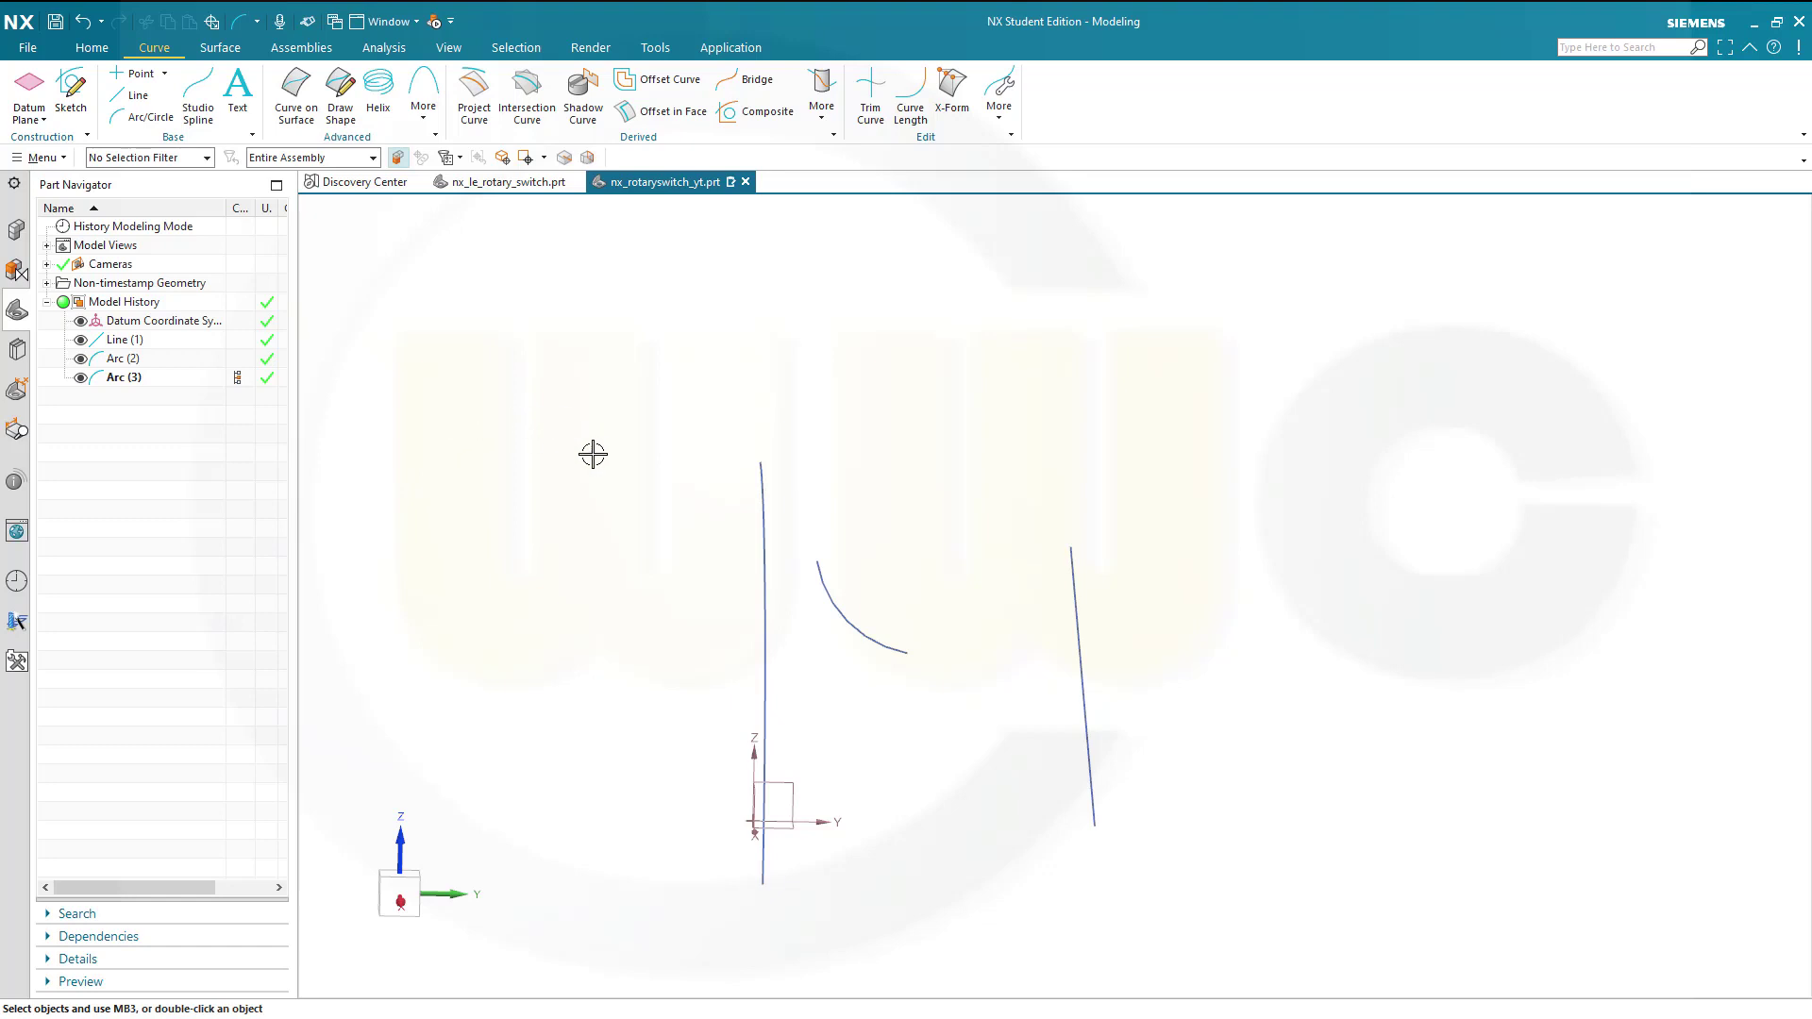
Extrude the middle arc 60 mm into a curved sheet surface.
middle_drag(593, 454, 498, 453)
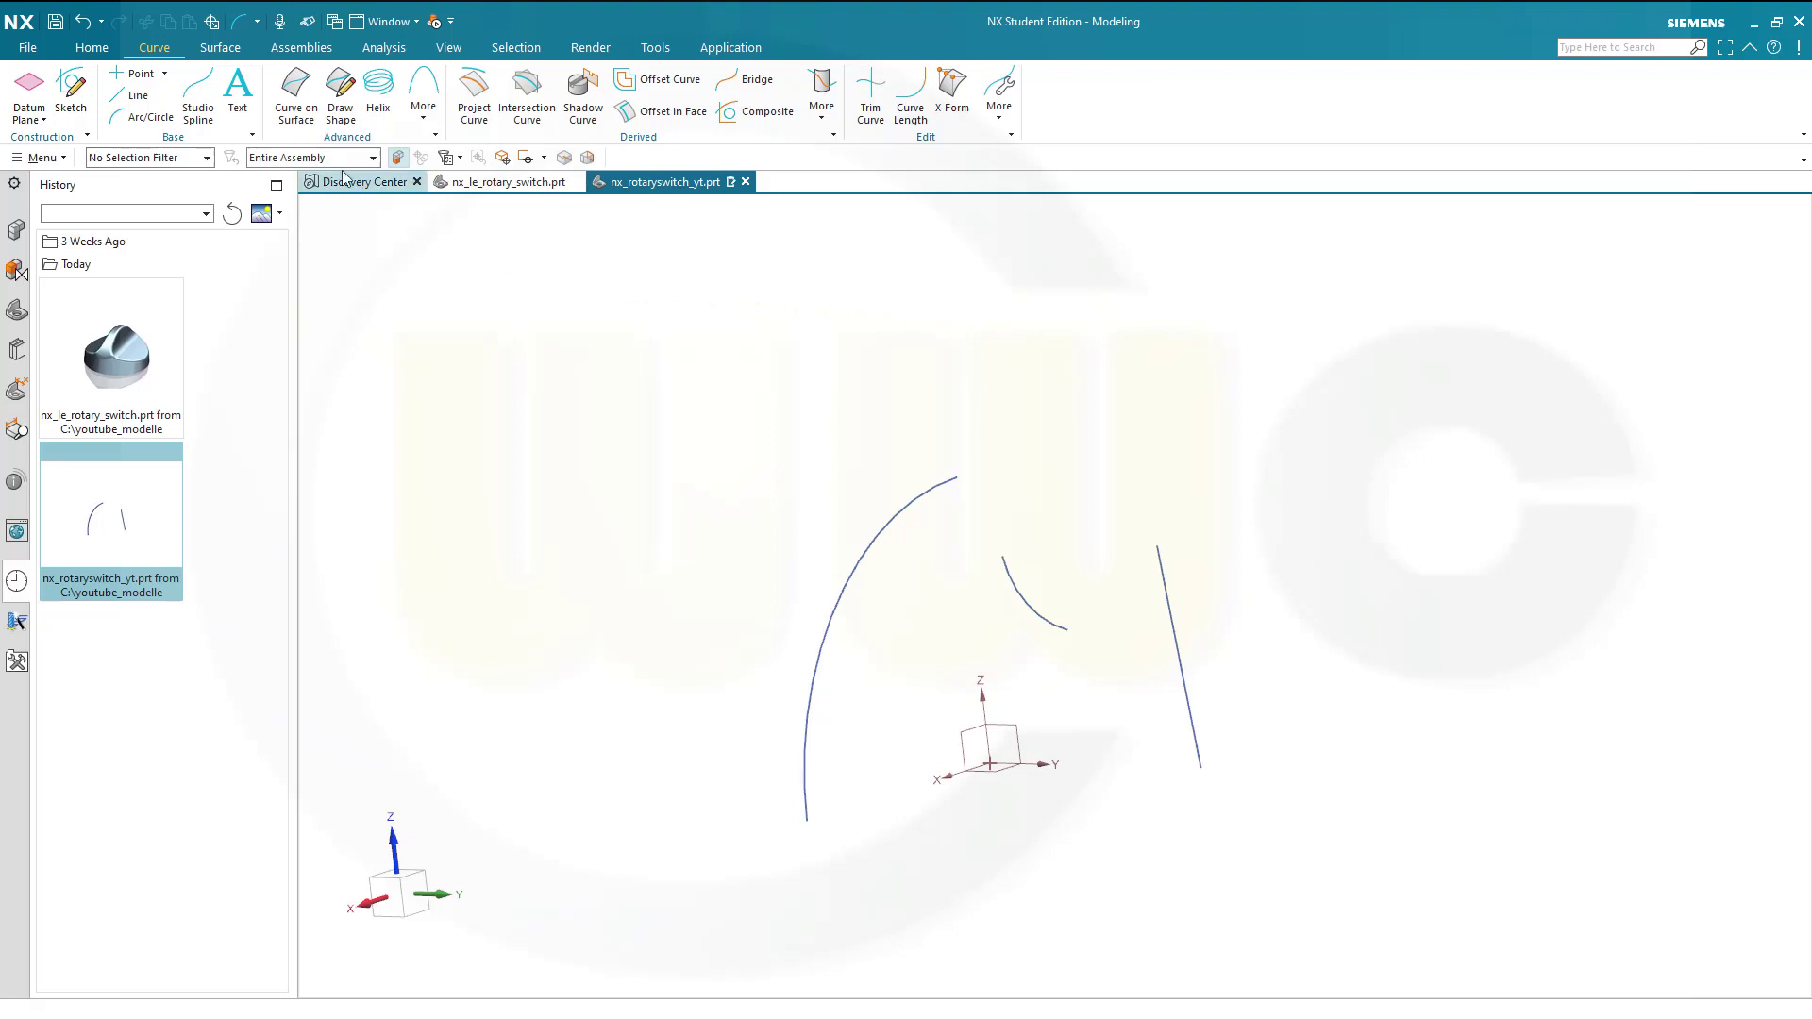
click(220, 47)
key(x)
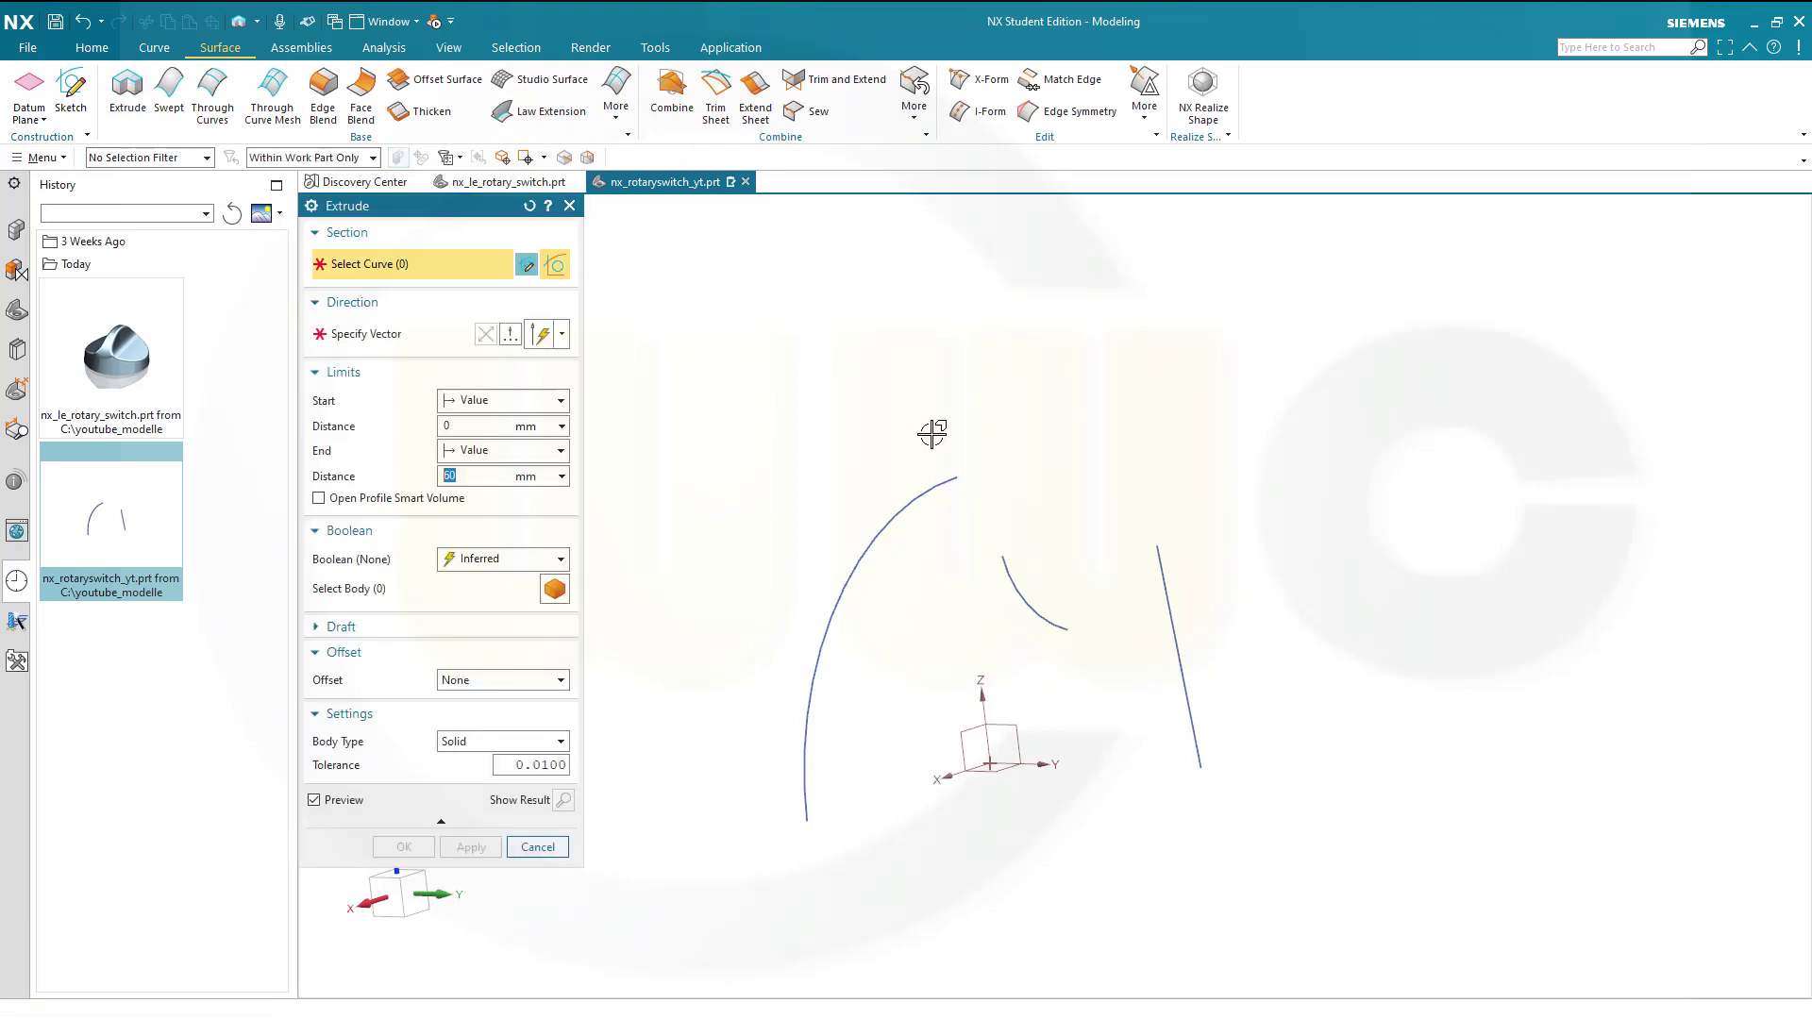
click(1006, 580)
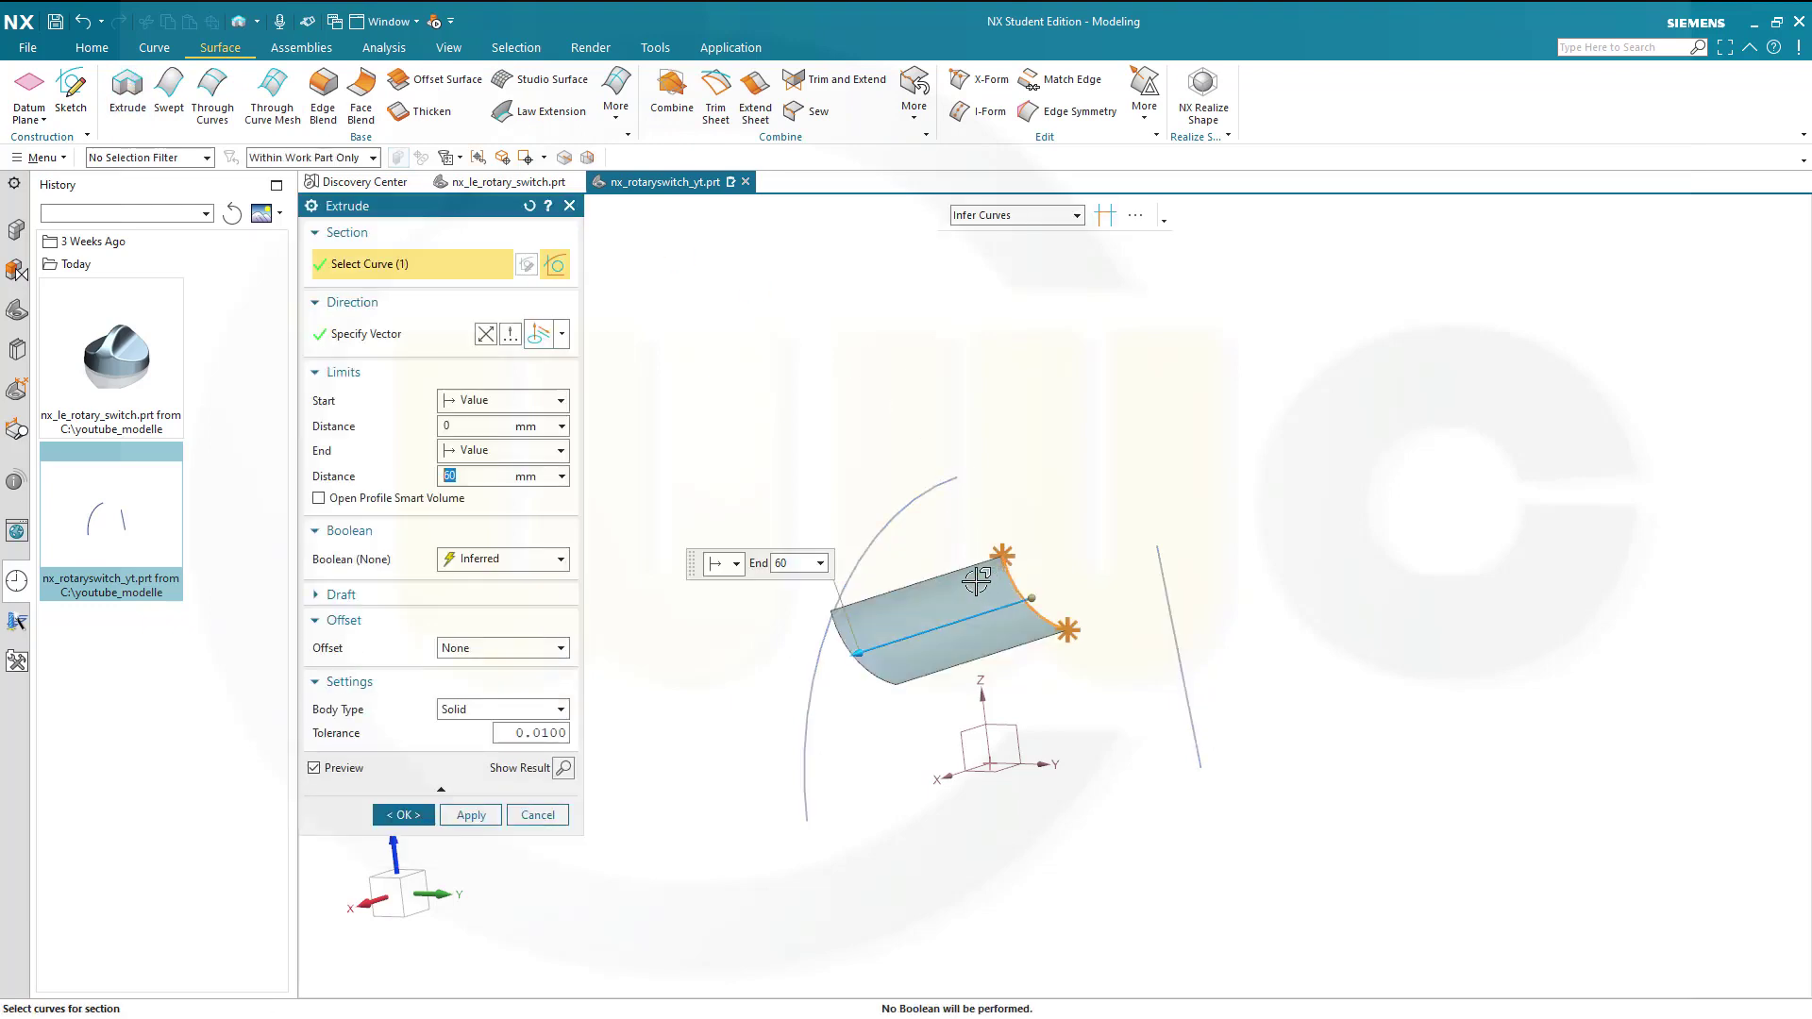
click(451, 478)
click(417, 817)
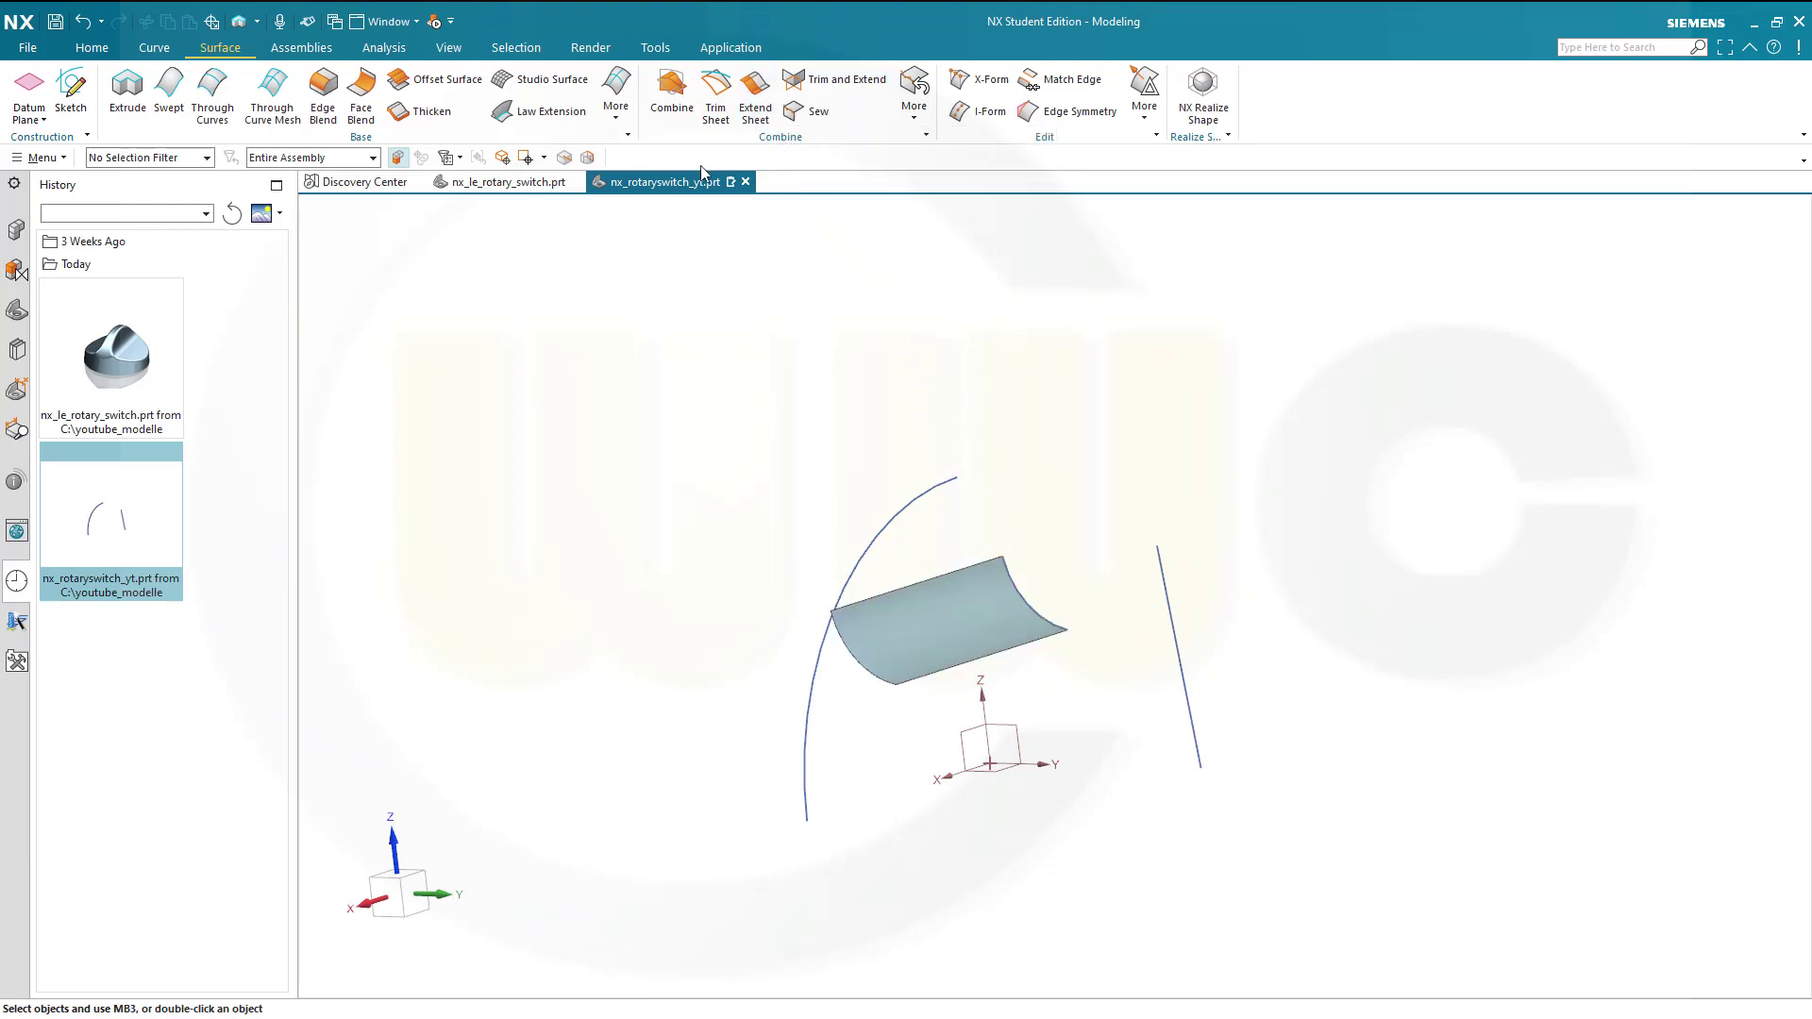
Extend the curved sheet 40 mm from its bottom edge with Law Extension.
click(542, 113)
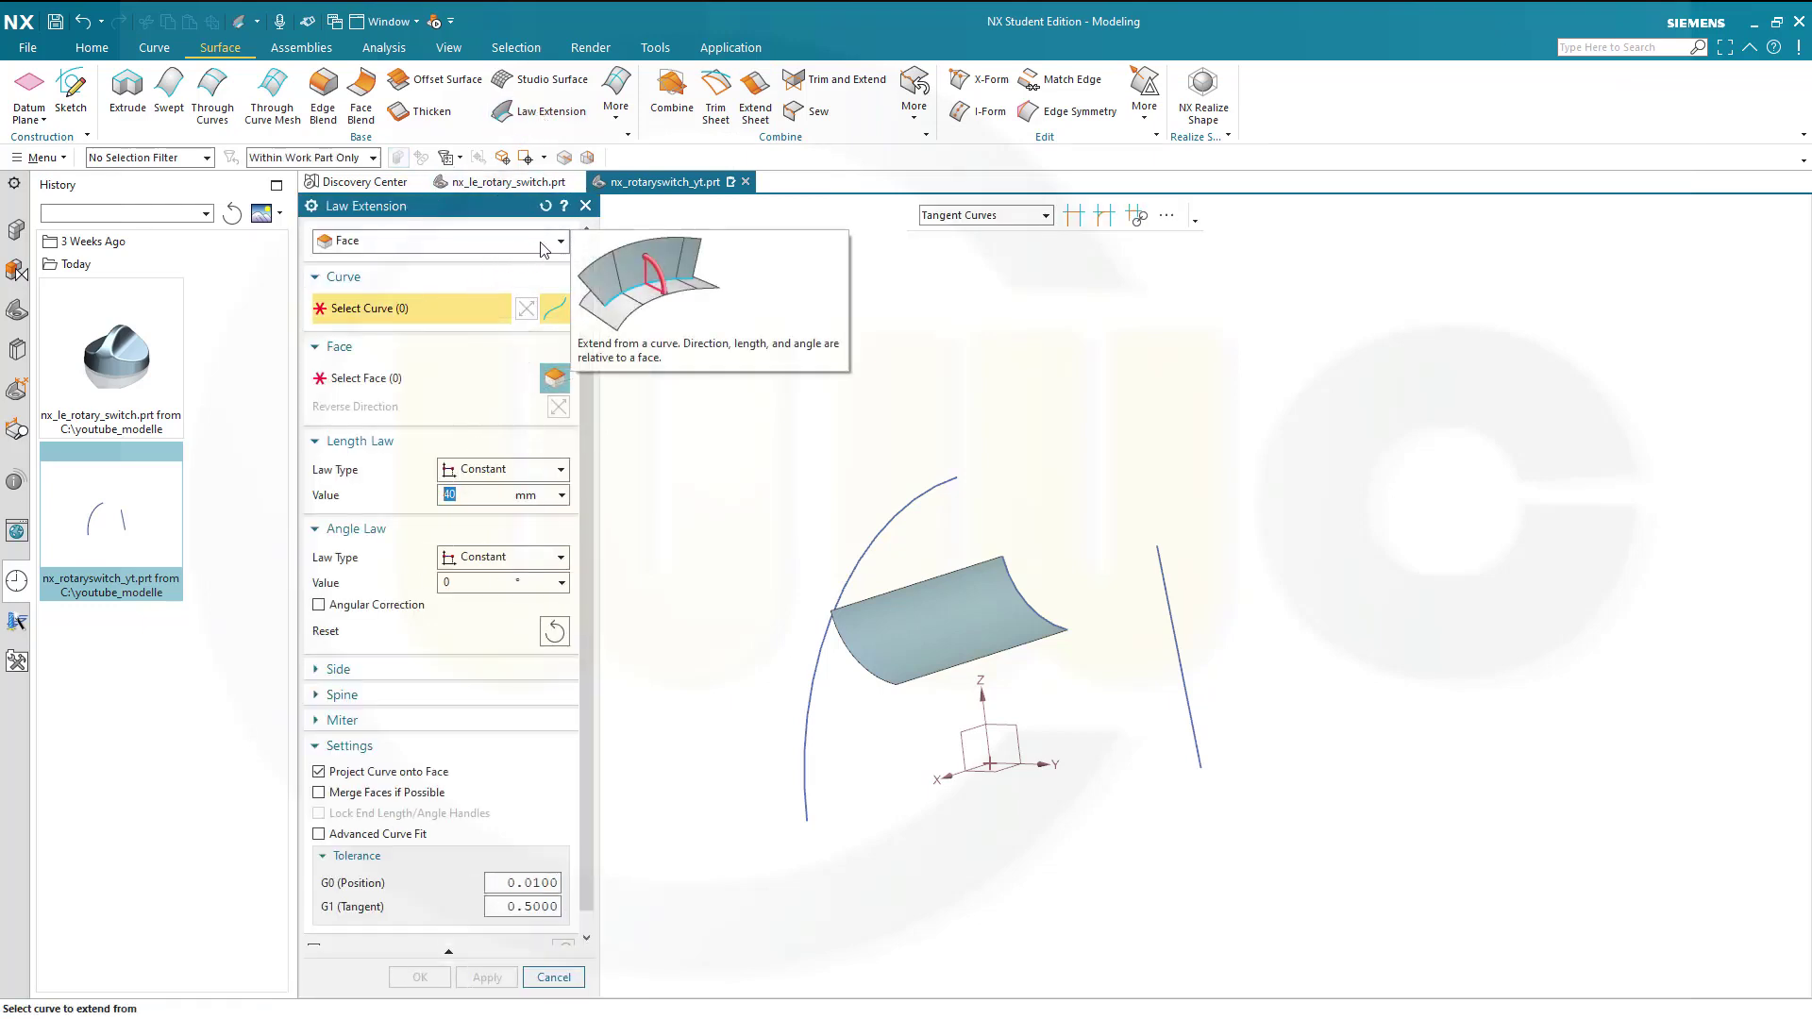
click(1002, 652)
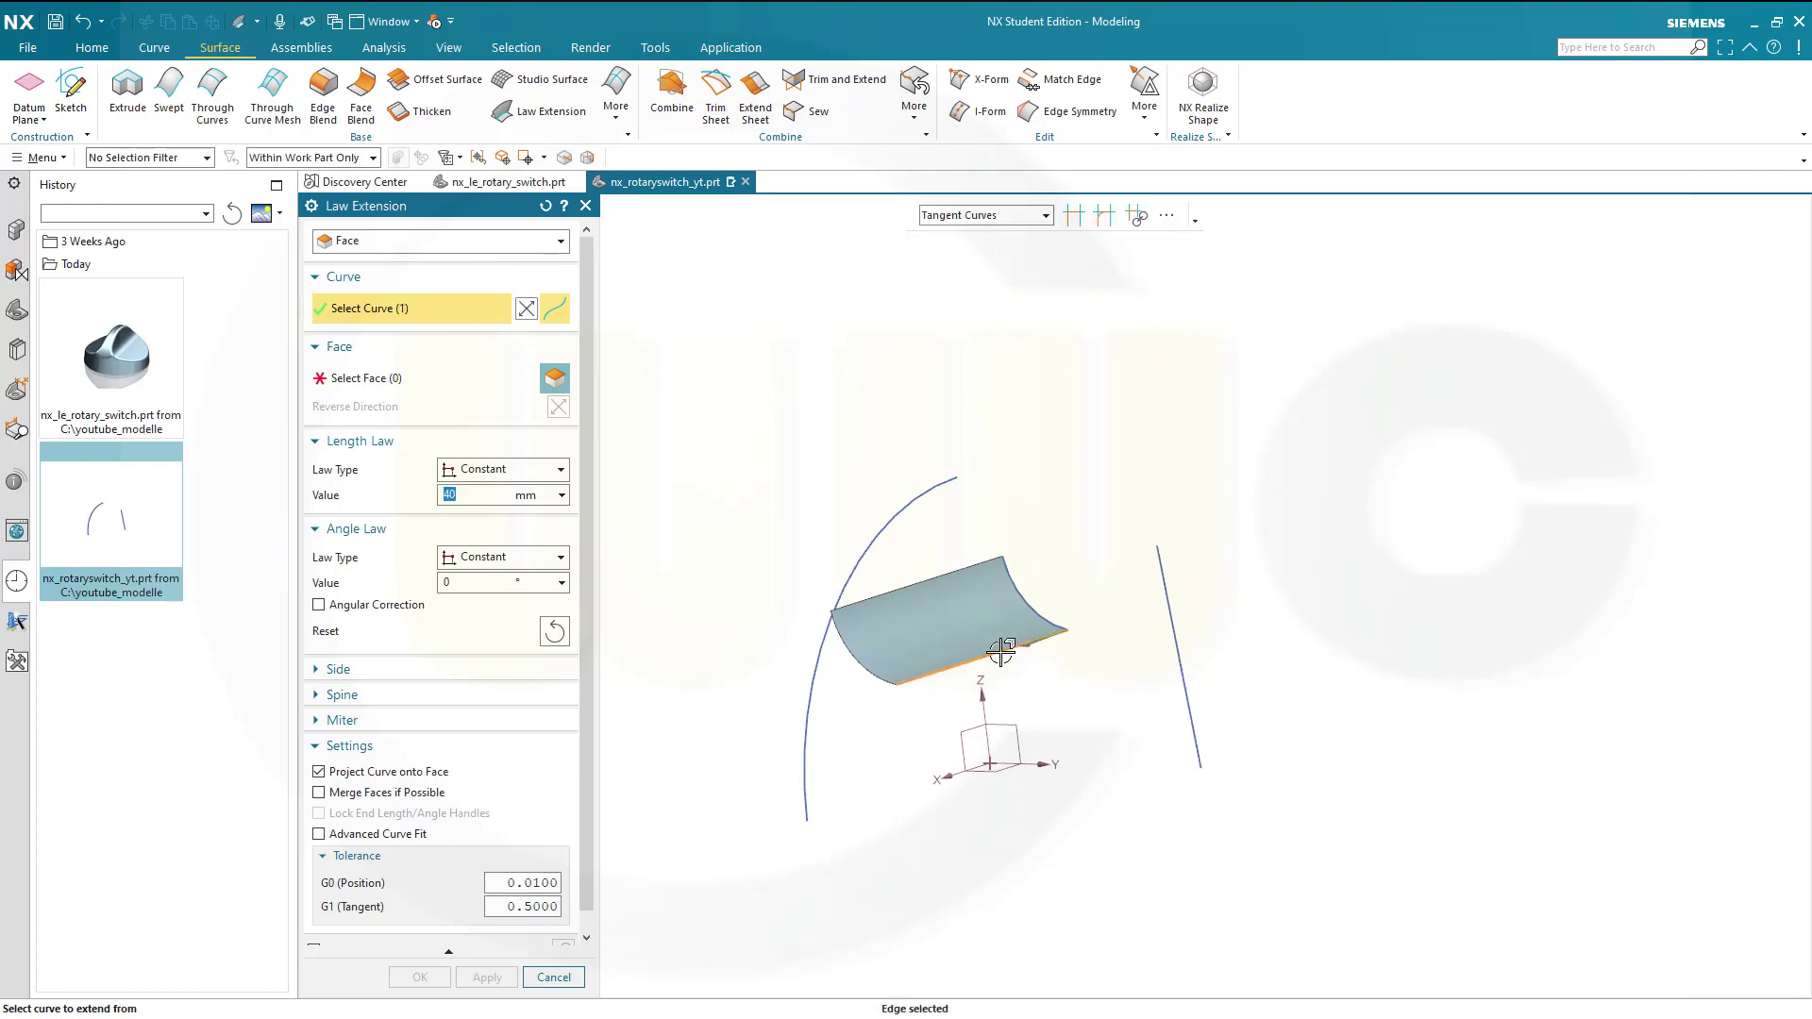
click(376, 379)
click(948, 604)
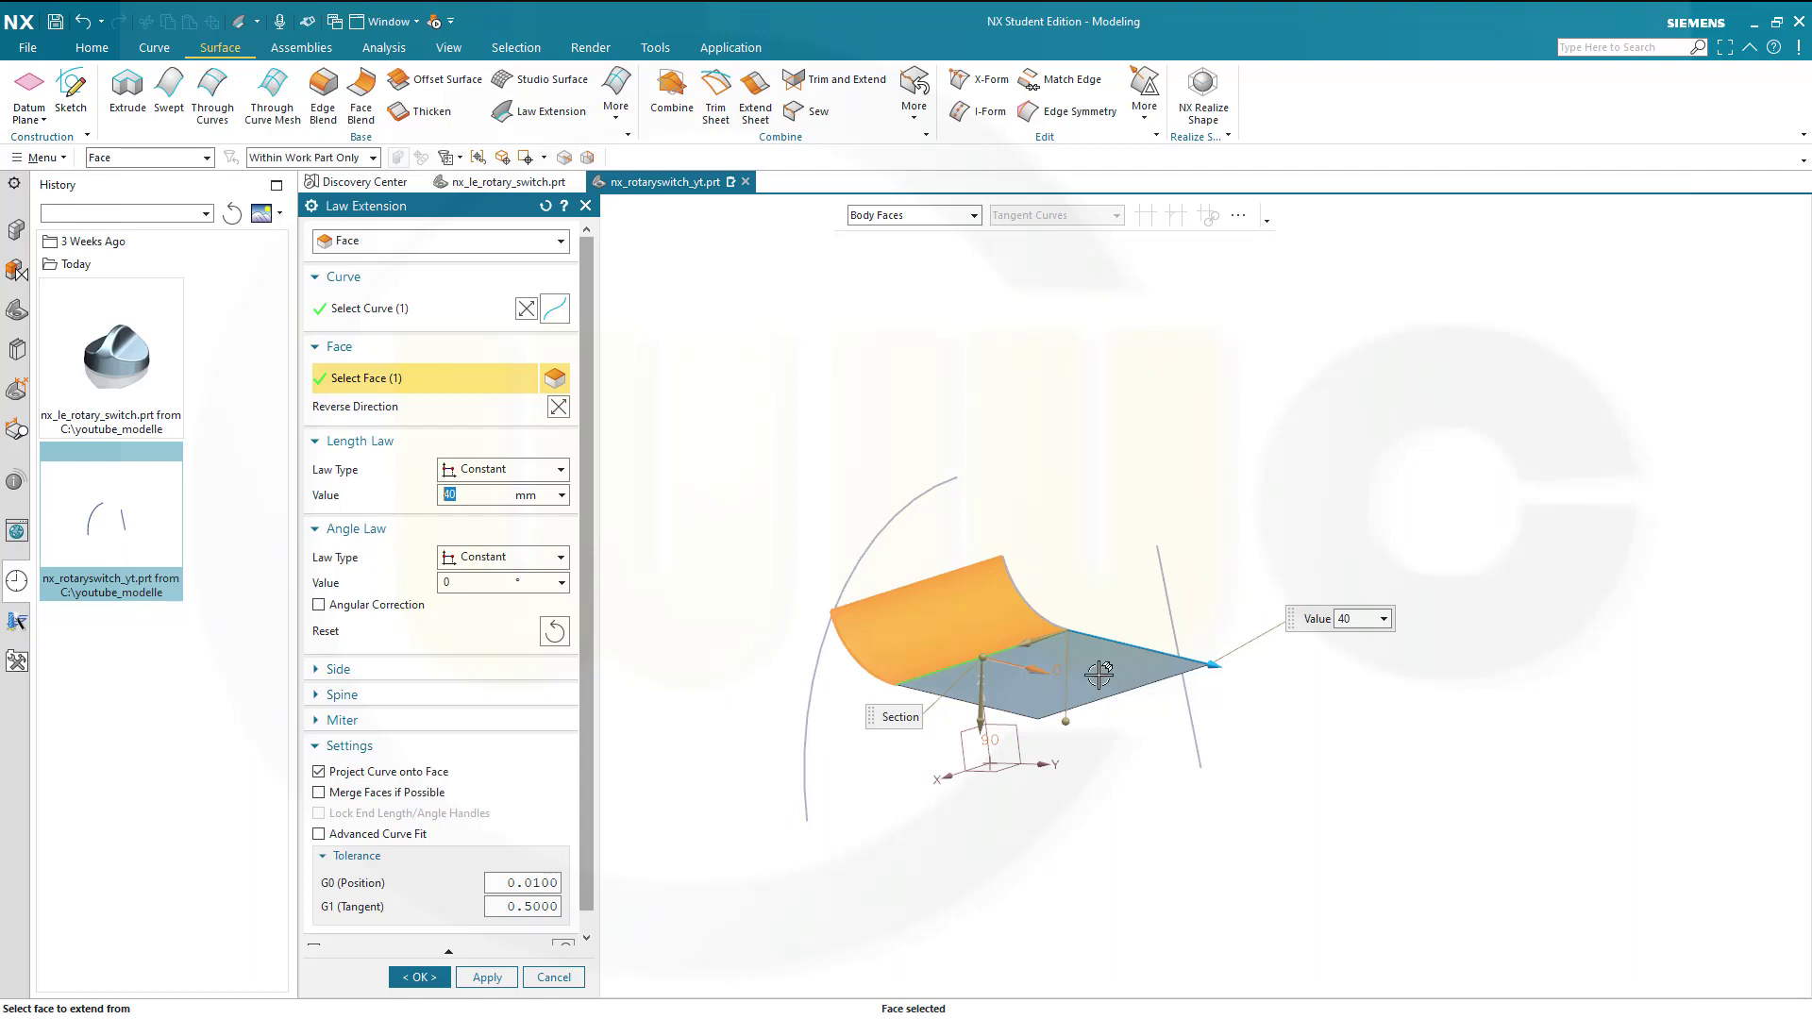
click(481, 978)
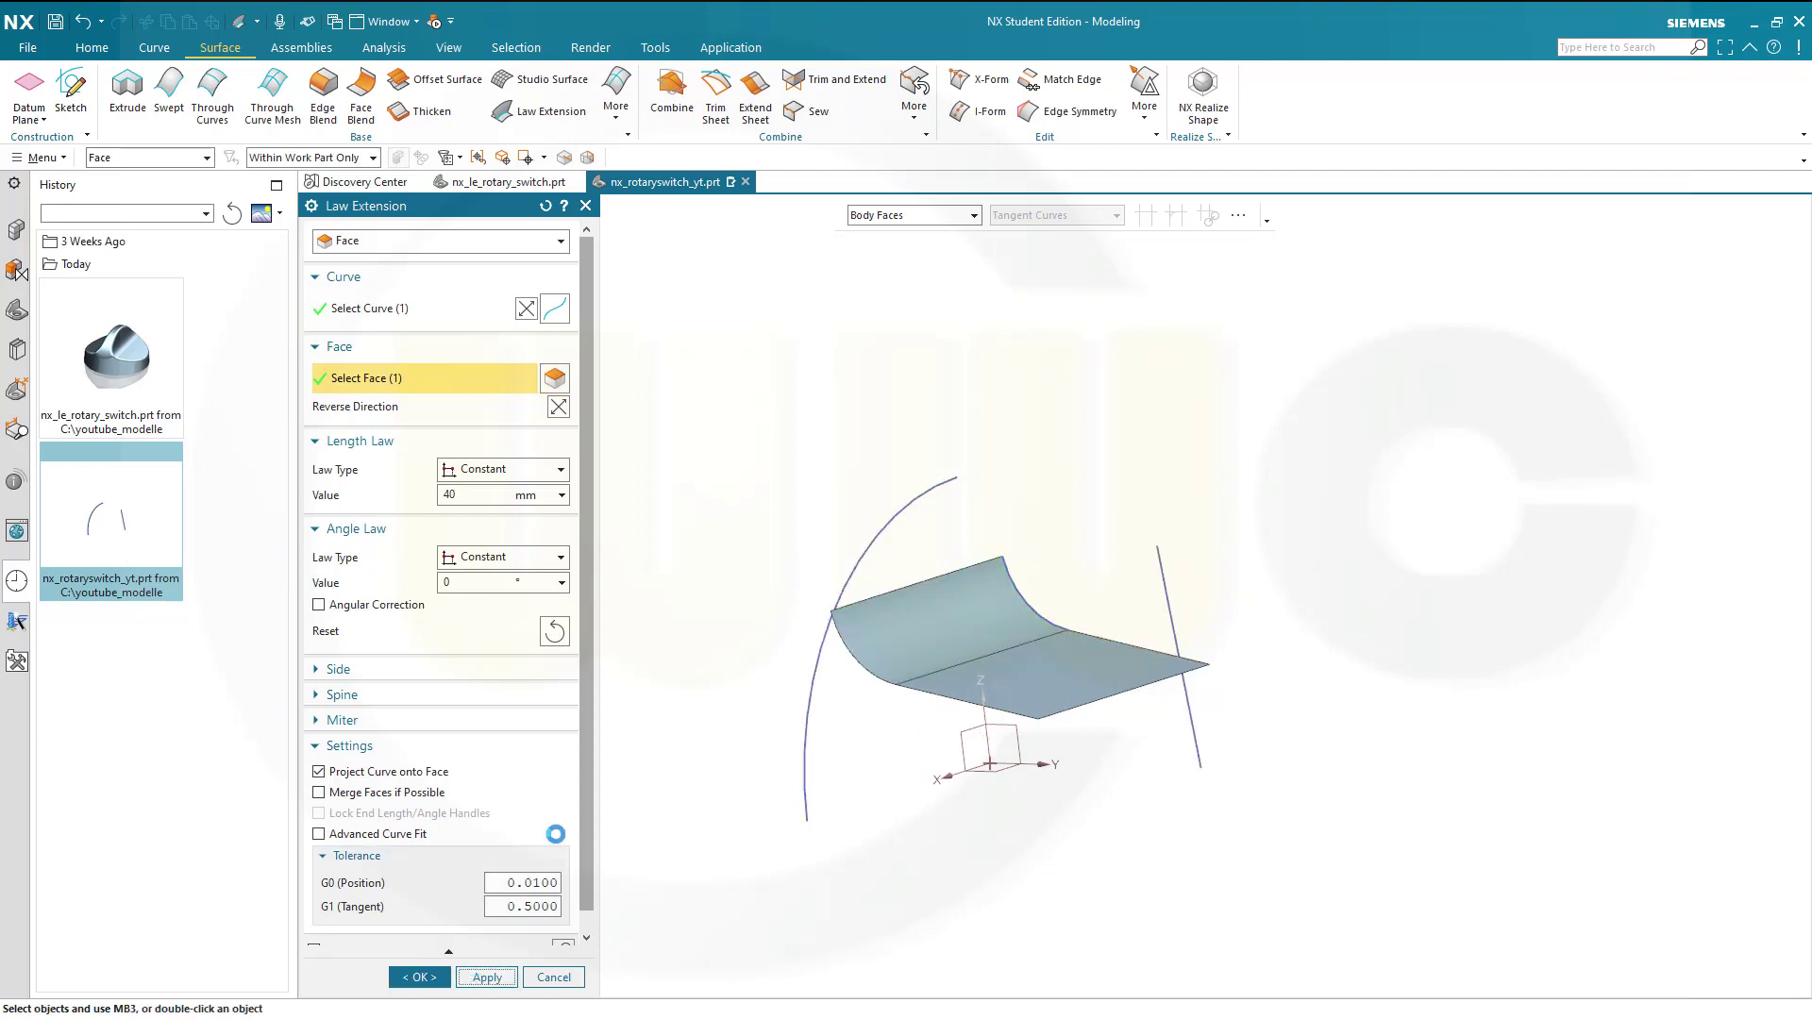
Add a reversed 40 mm Law Extension running upward from the top edge.
click(942, 572)
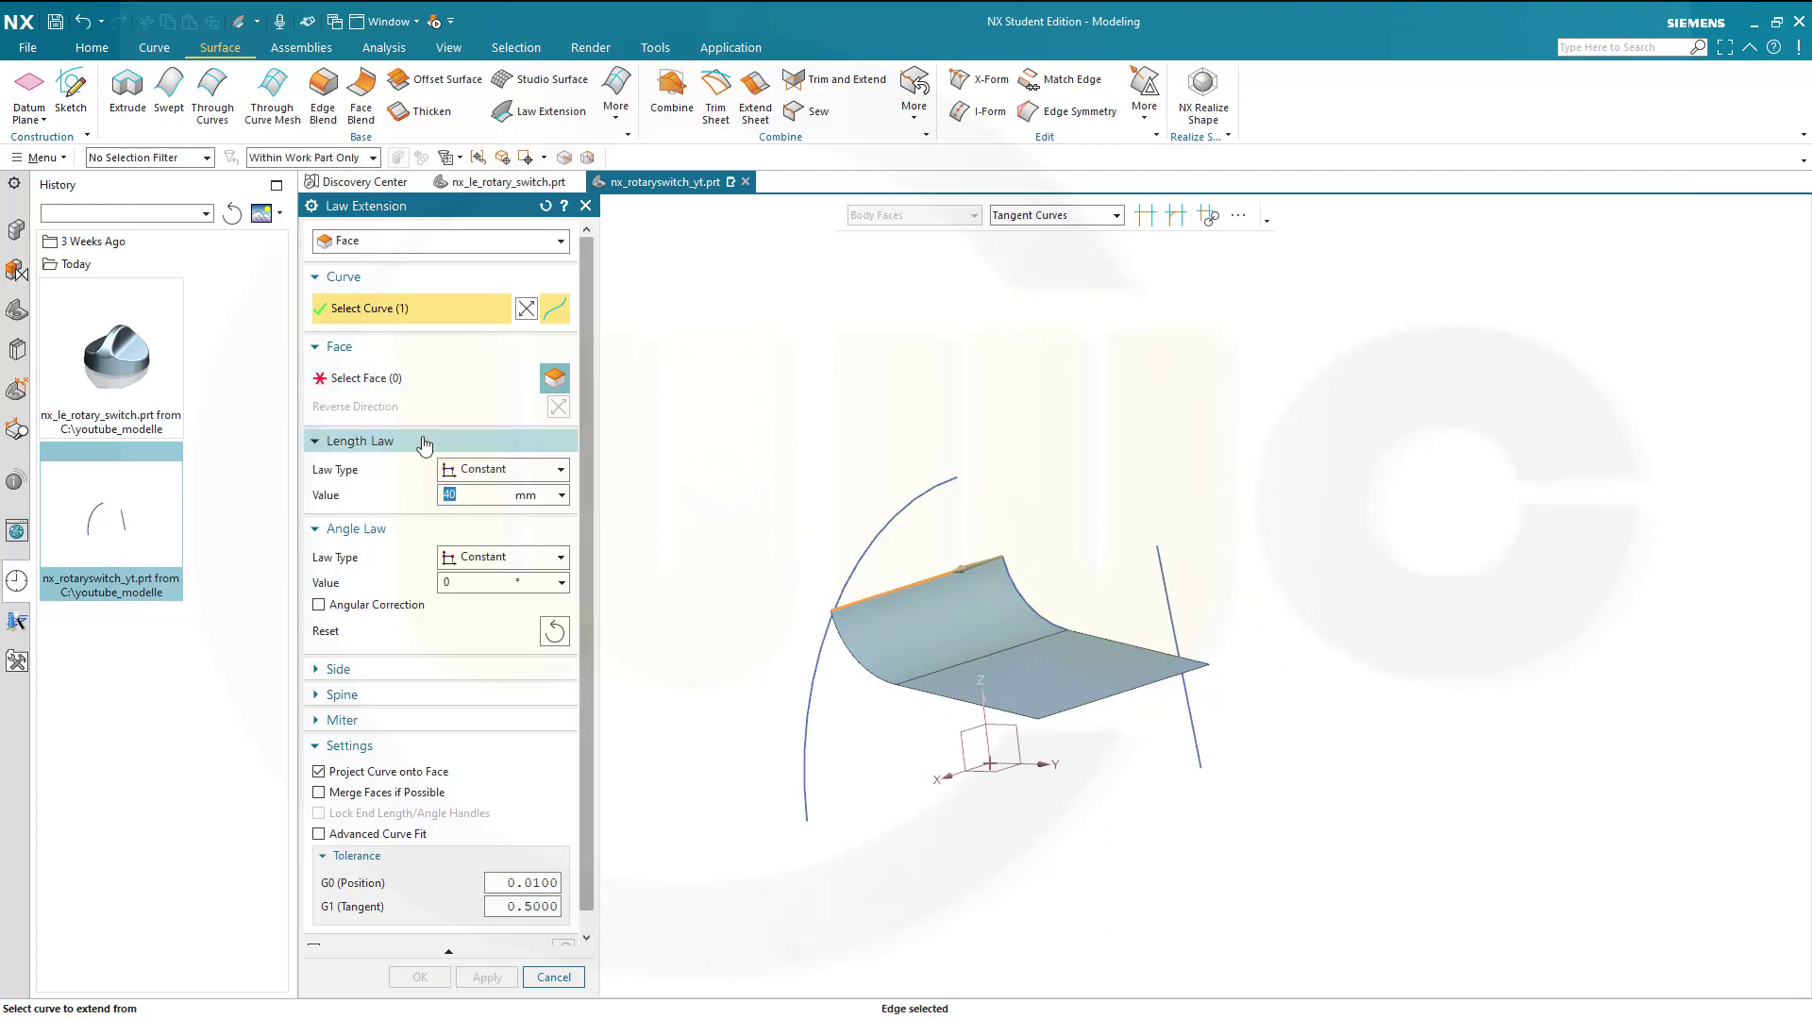
click(368, 377)
click(909, 624)
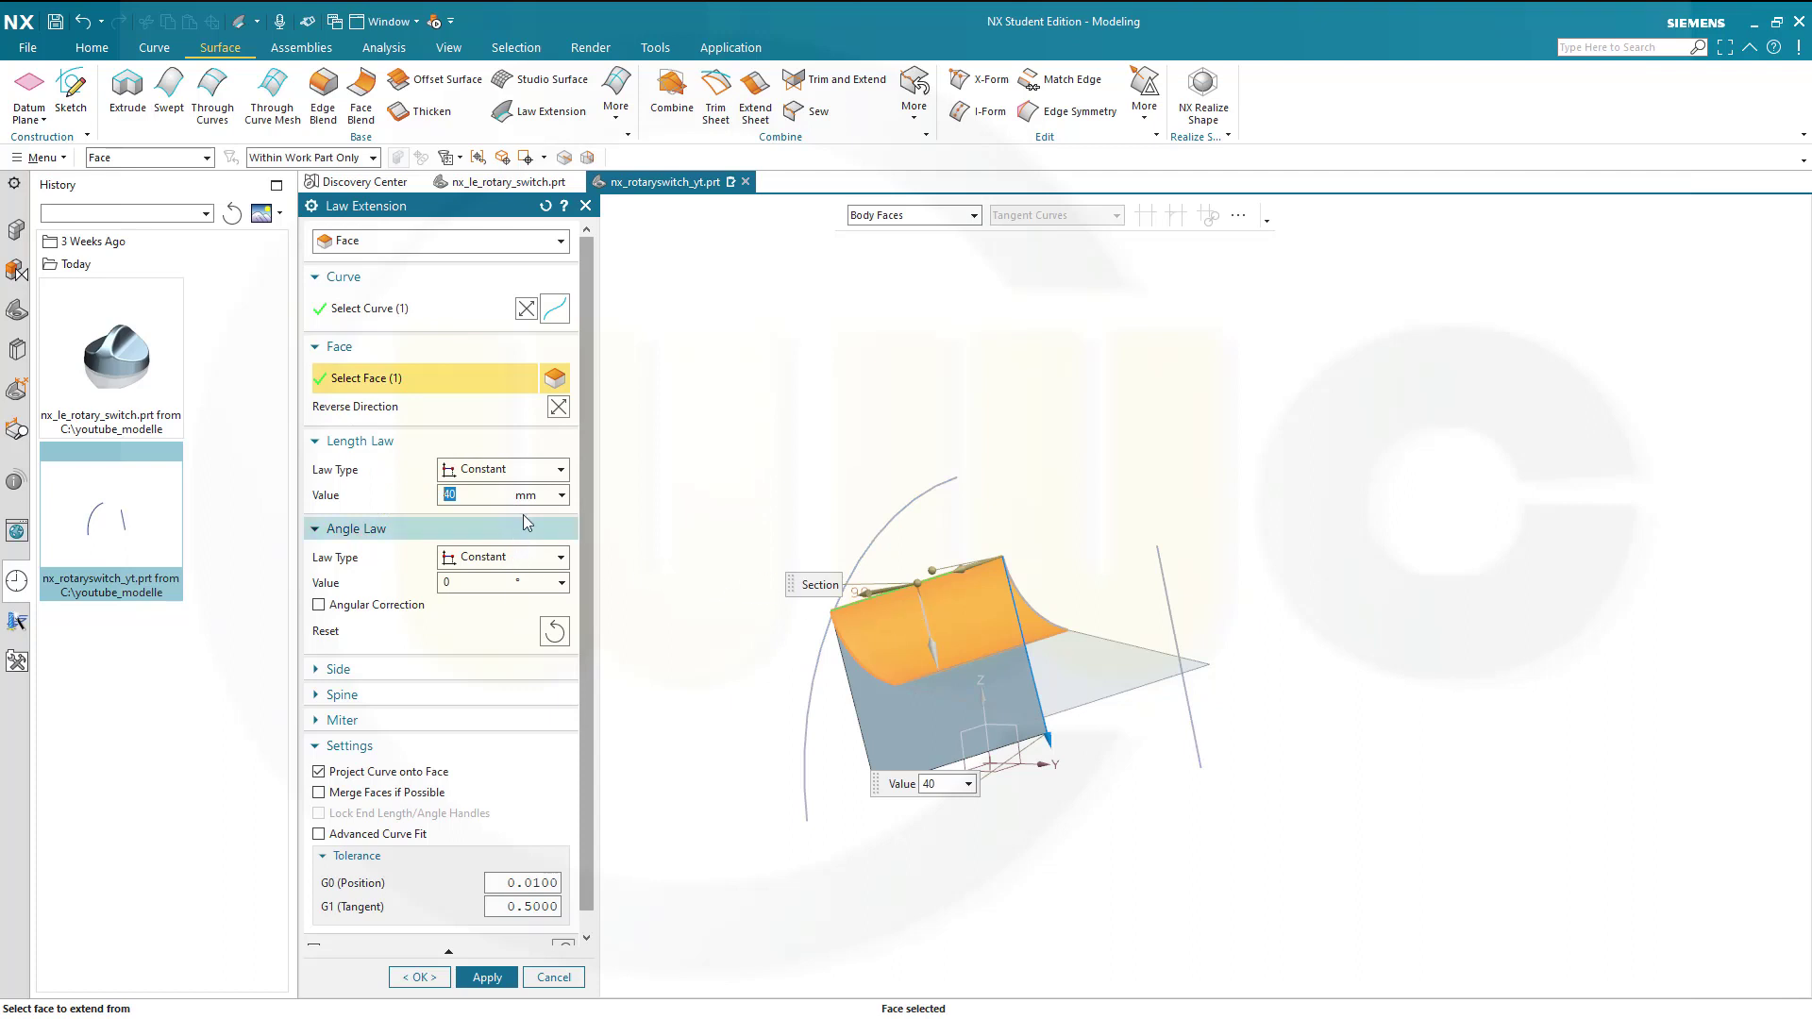
click(559, 407)
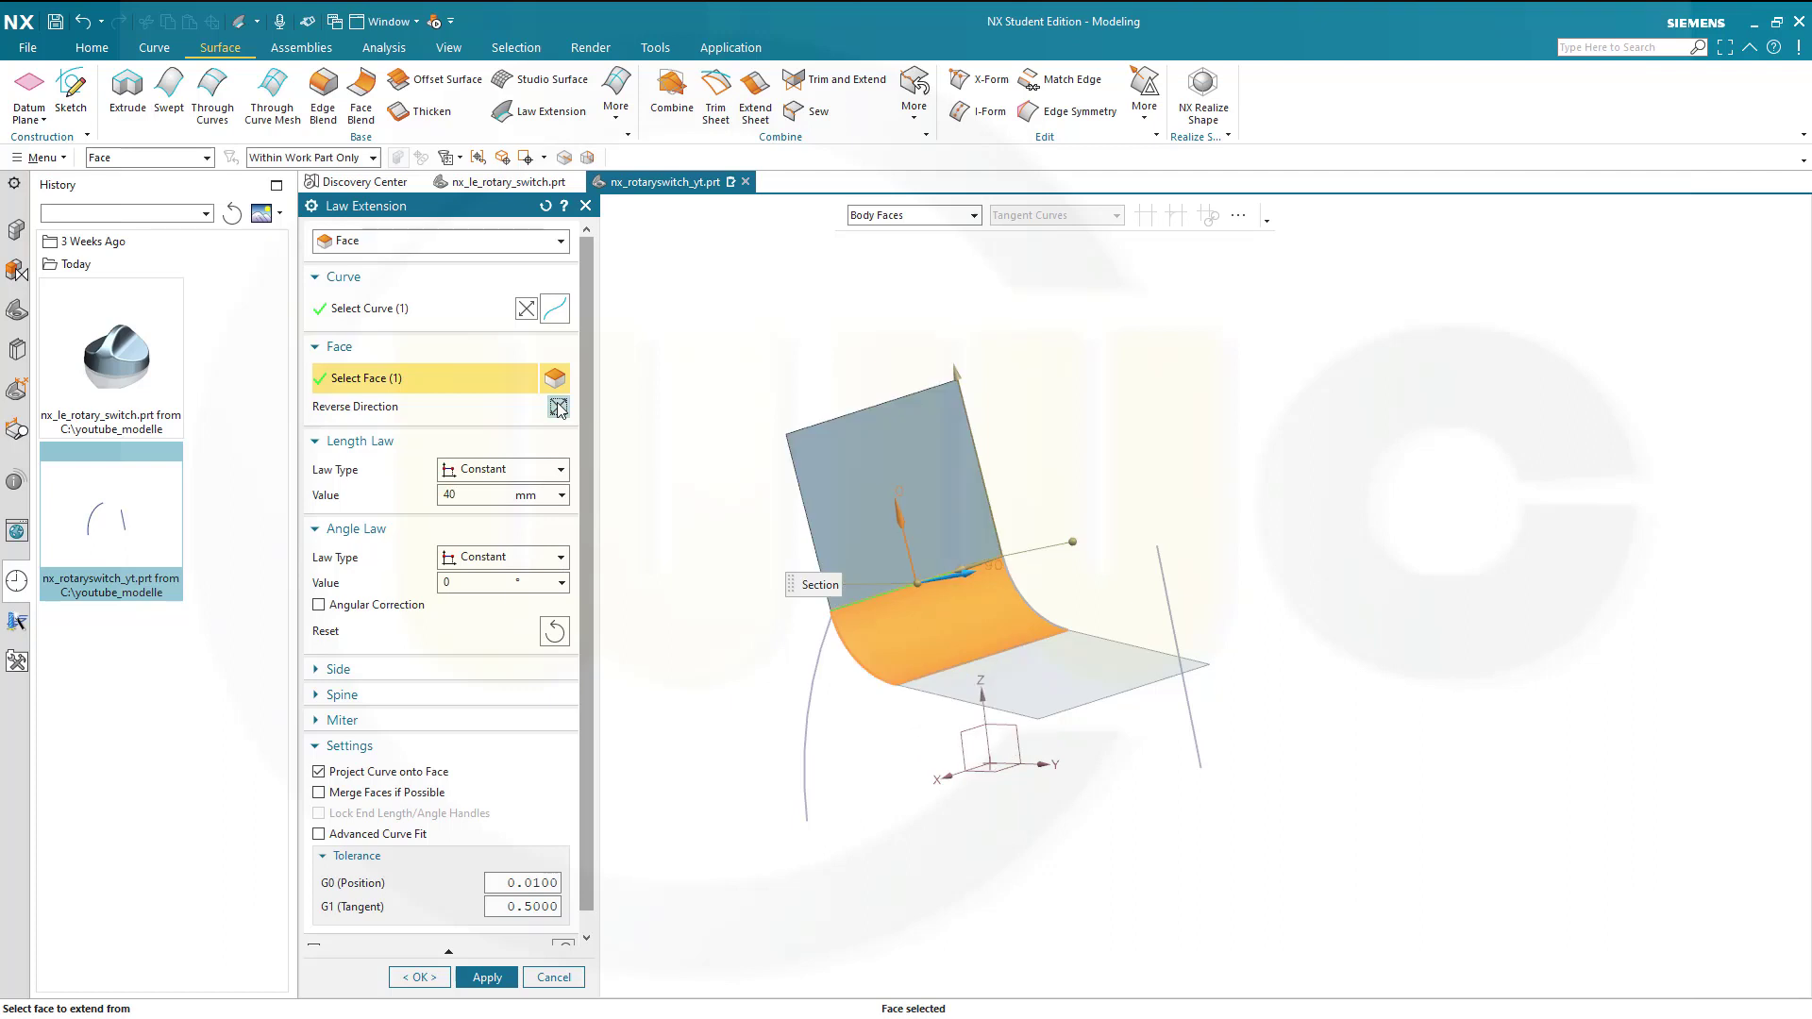
click(419, 977)
middle_drag(737, 561, 700, 554)
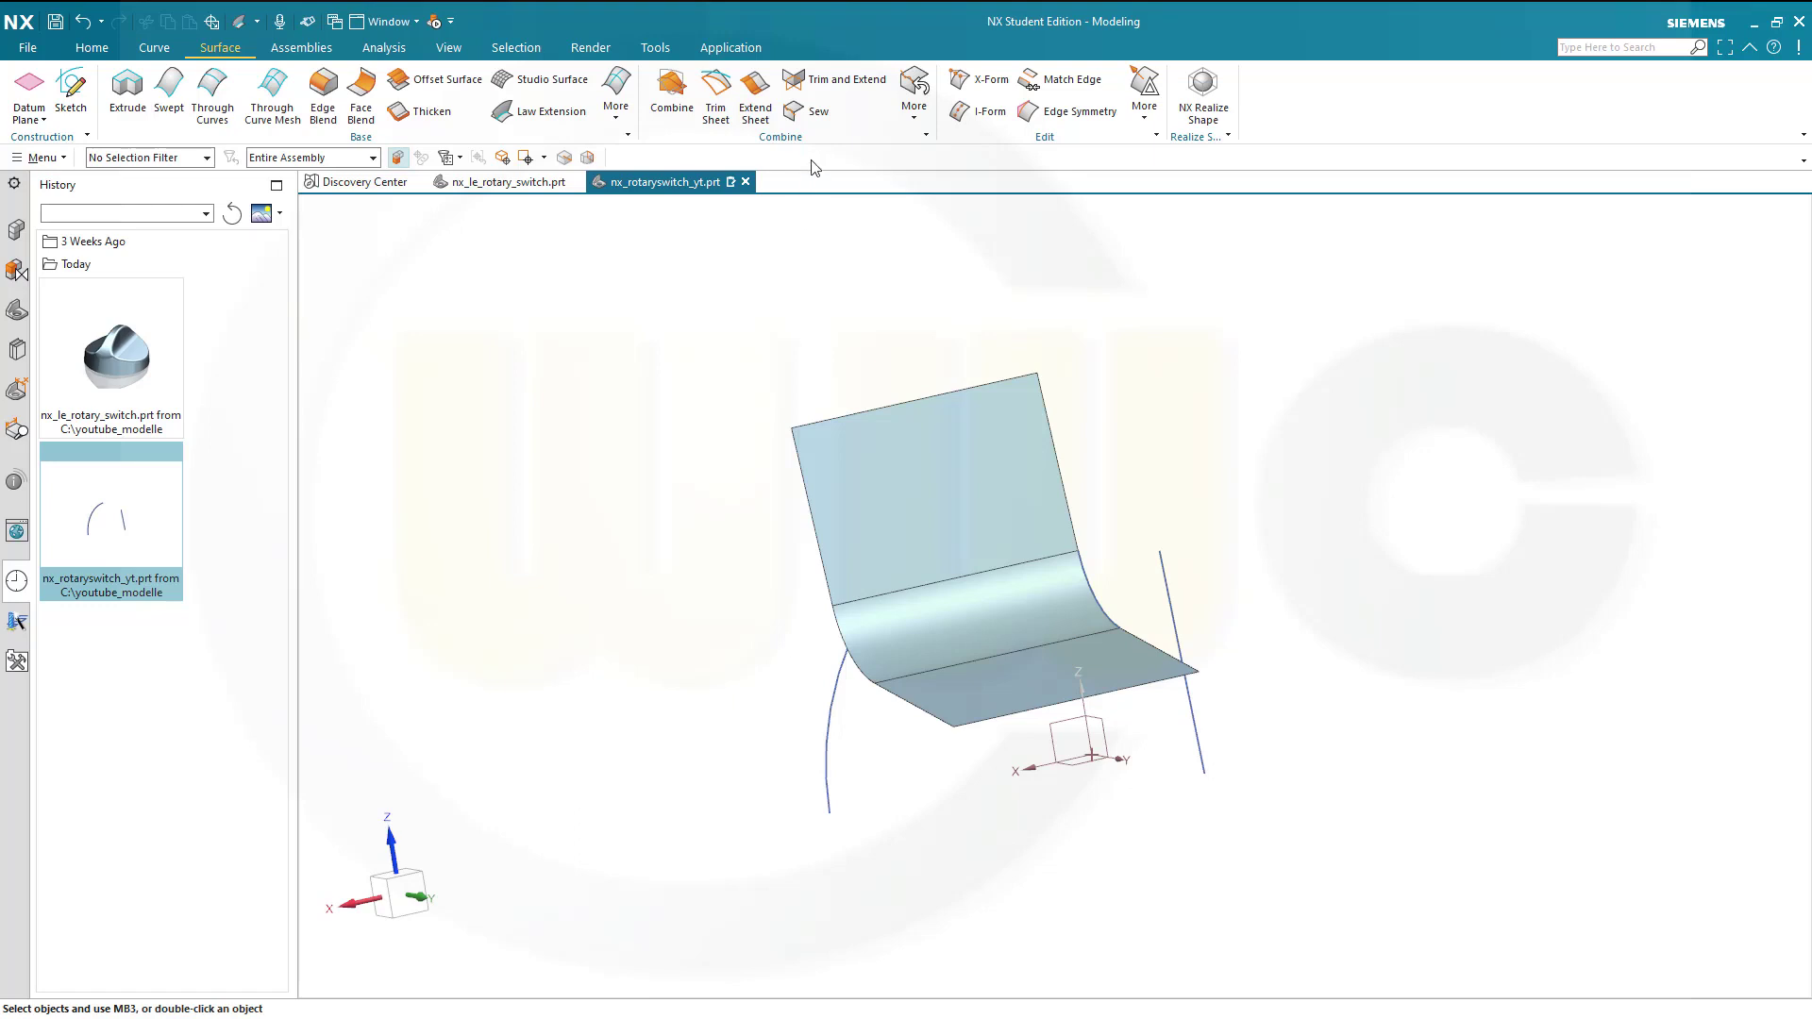
Sew the curved face with the upper and lower flat sheets into one body.
click(804, 111)
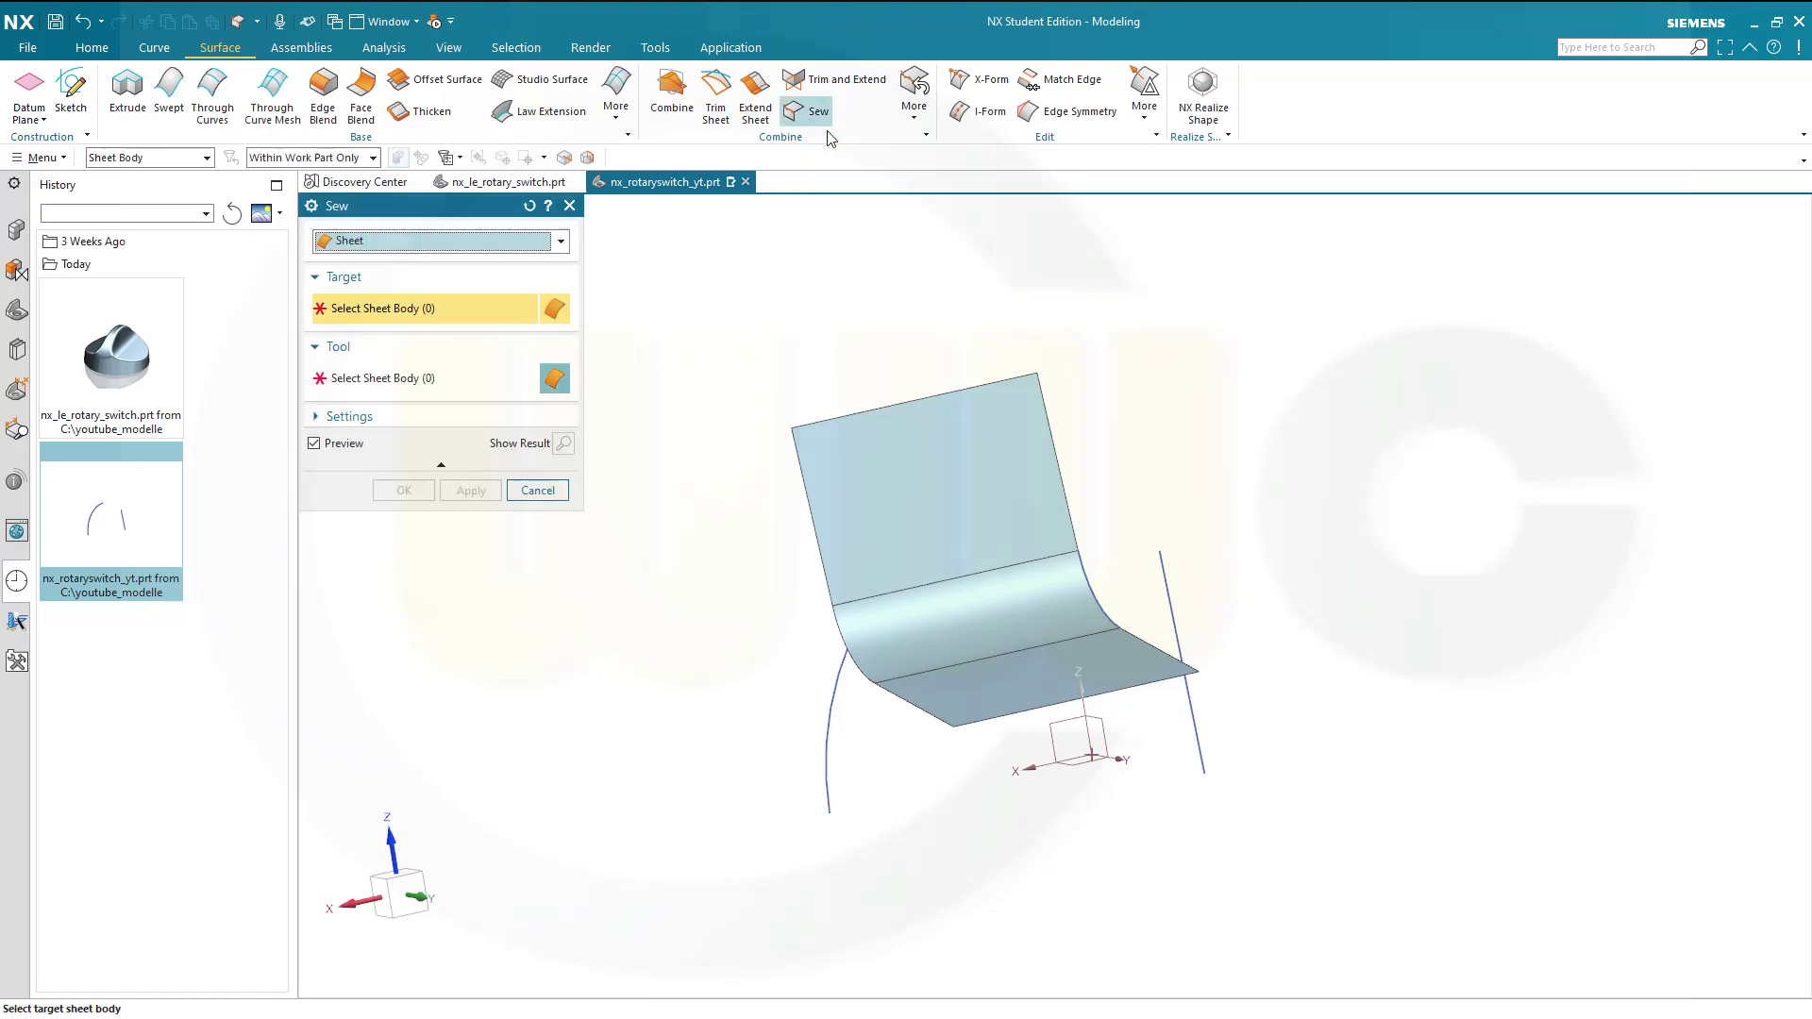
click(988, 620)
click(983, 495)
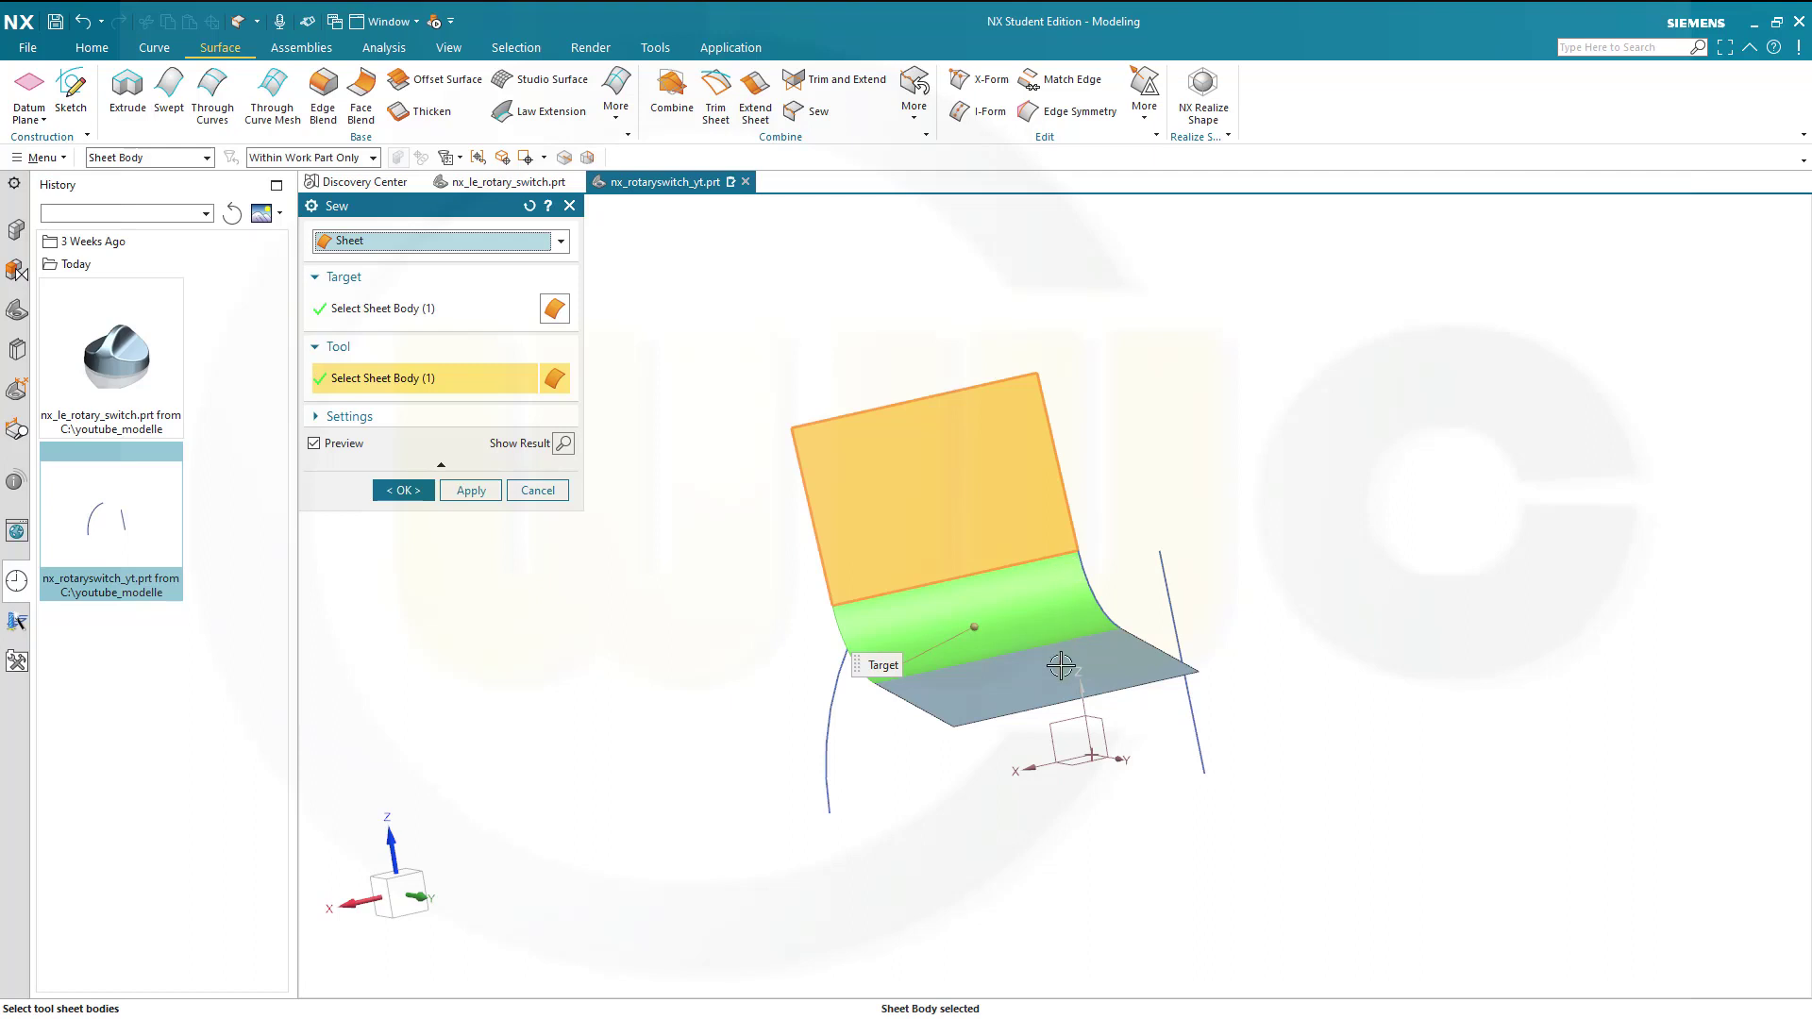
click(1060, 666)
click(403, 490)
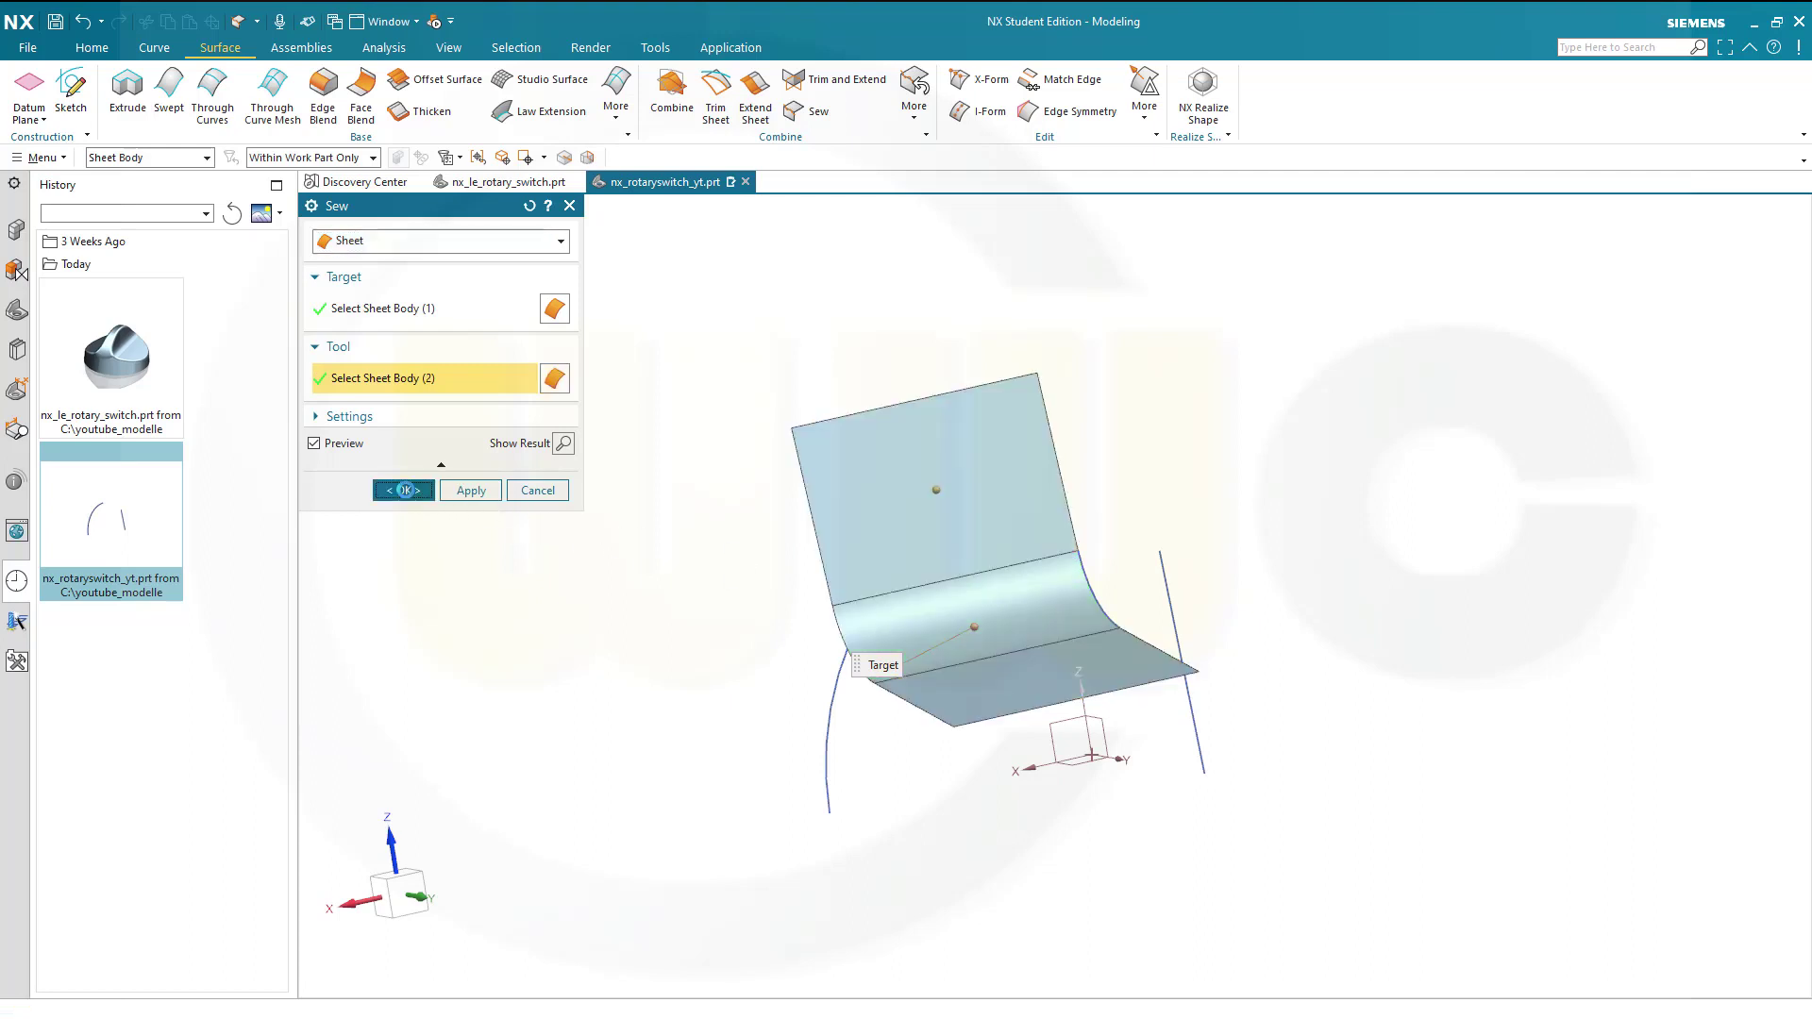
middle_drag(716, 497, 796, 503)
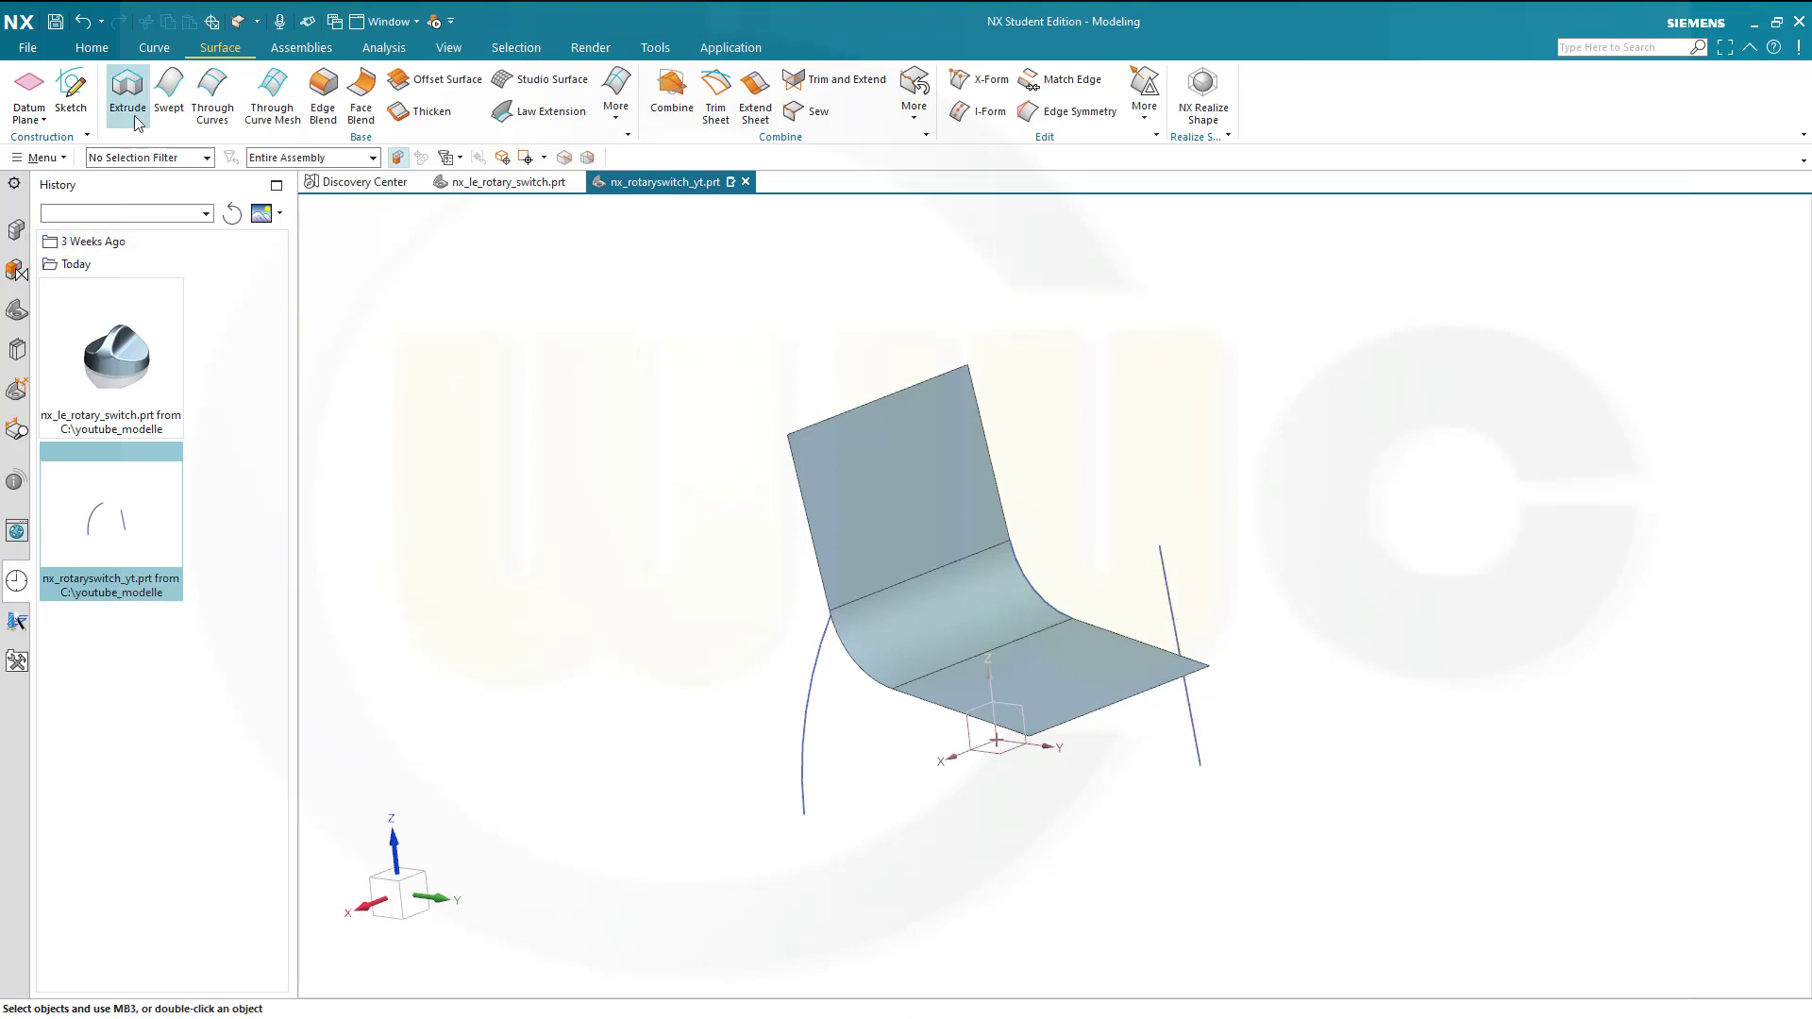
Revolve the right-hand line 90° about the vertical axis through the origin.
click(92, 49)
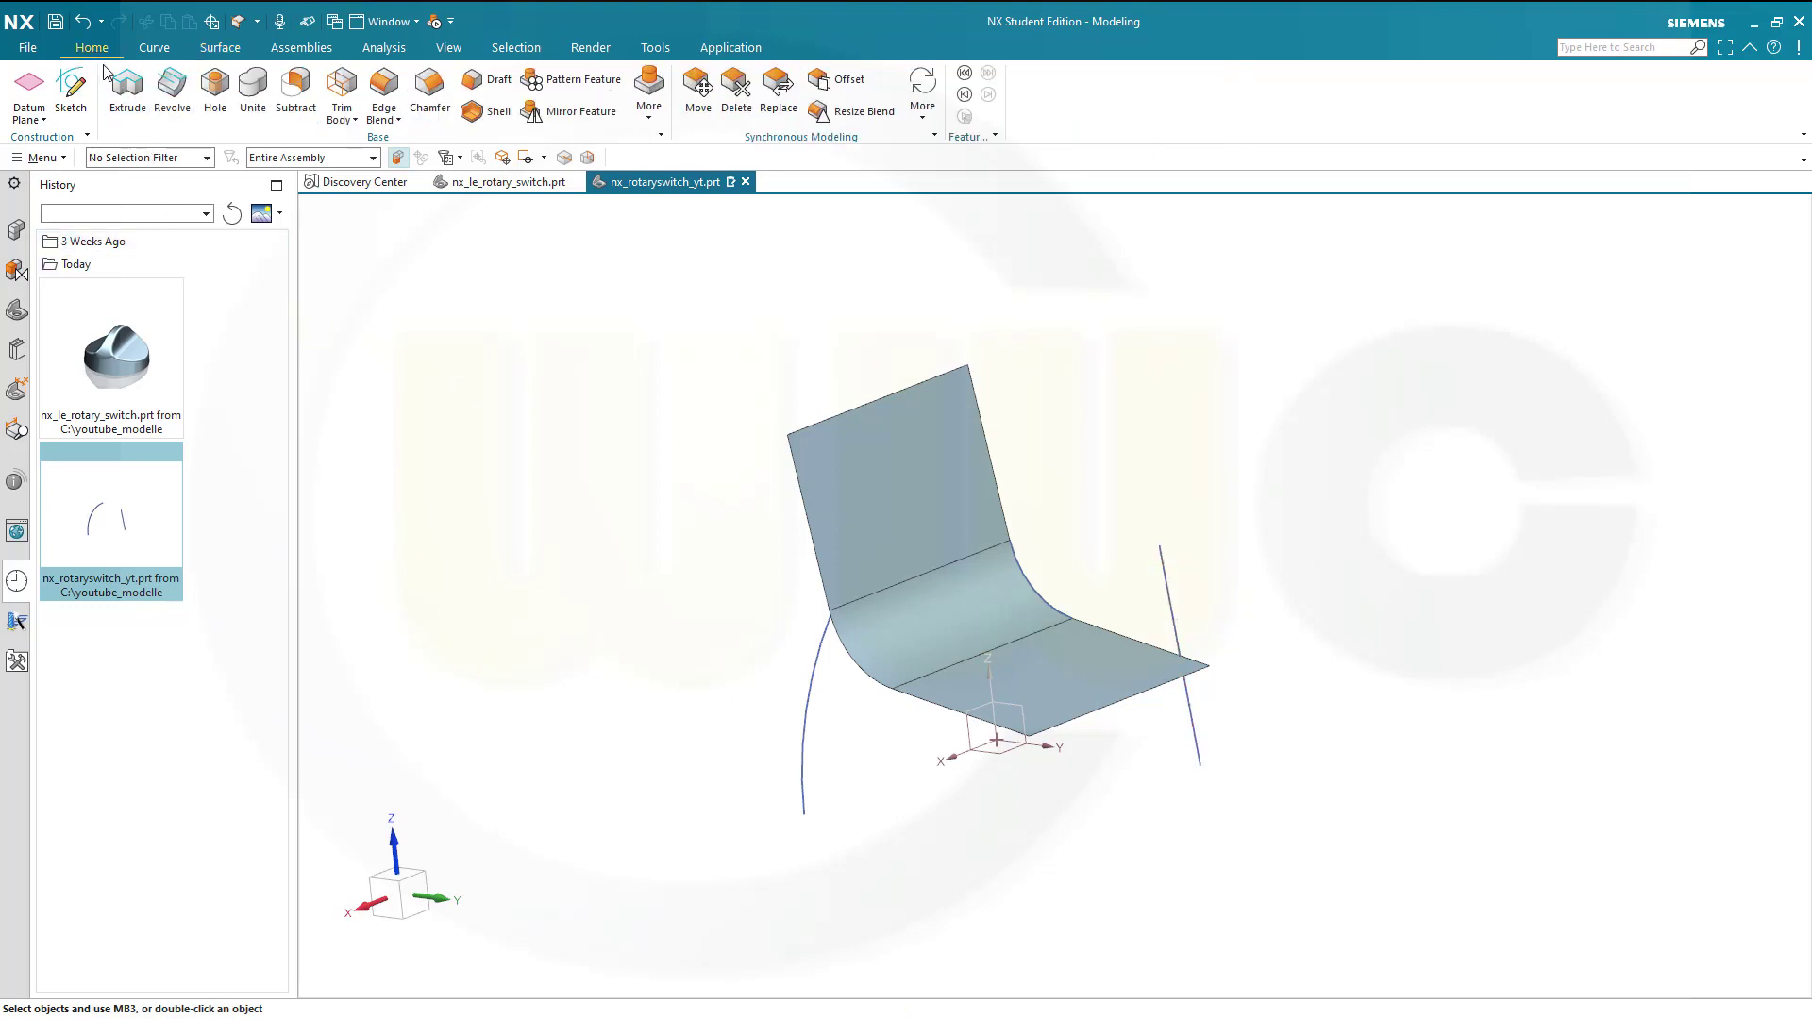
click(172, 87)
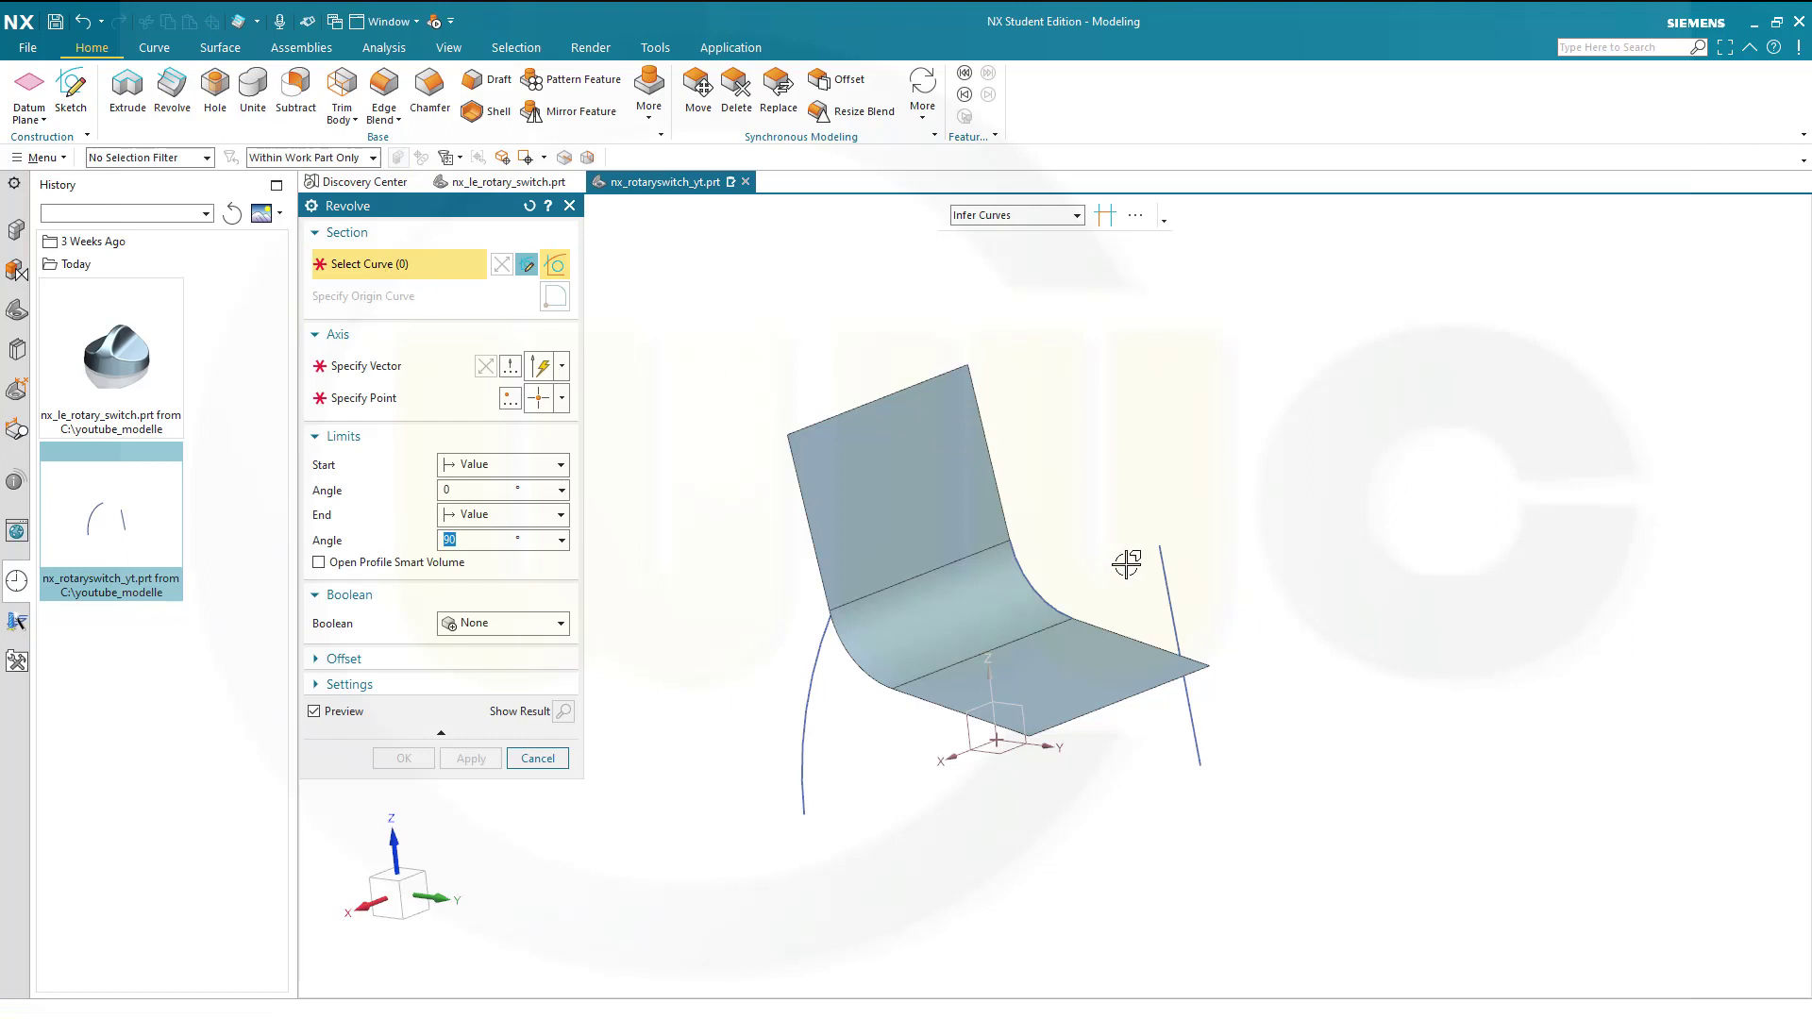
click(1167, 576)
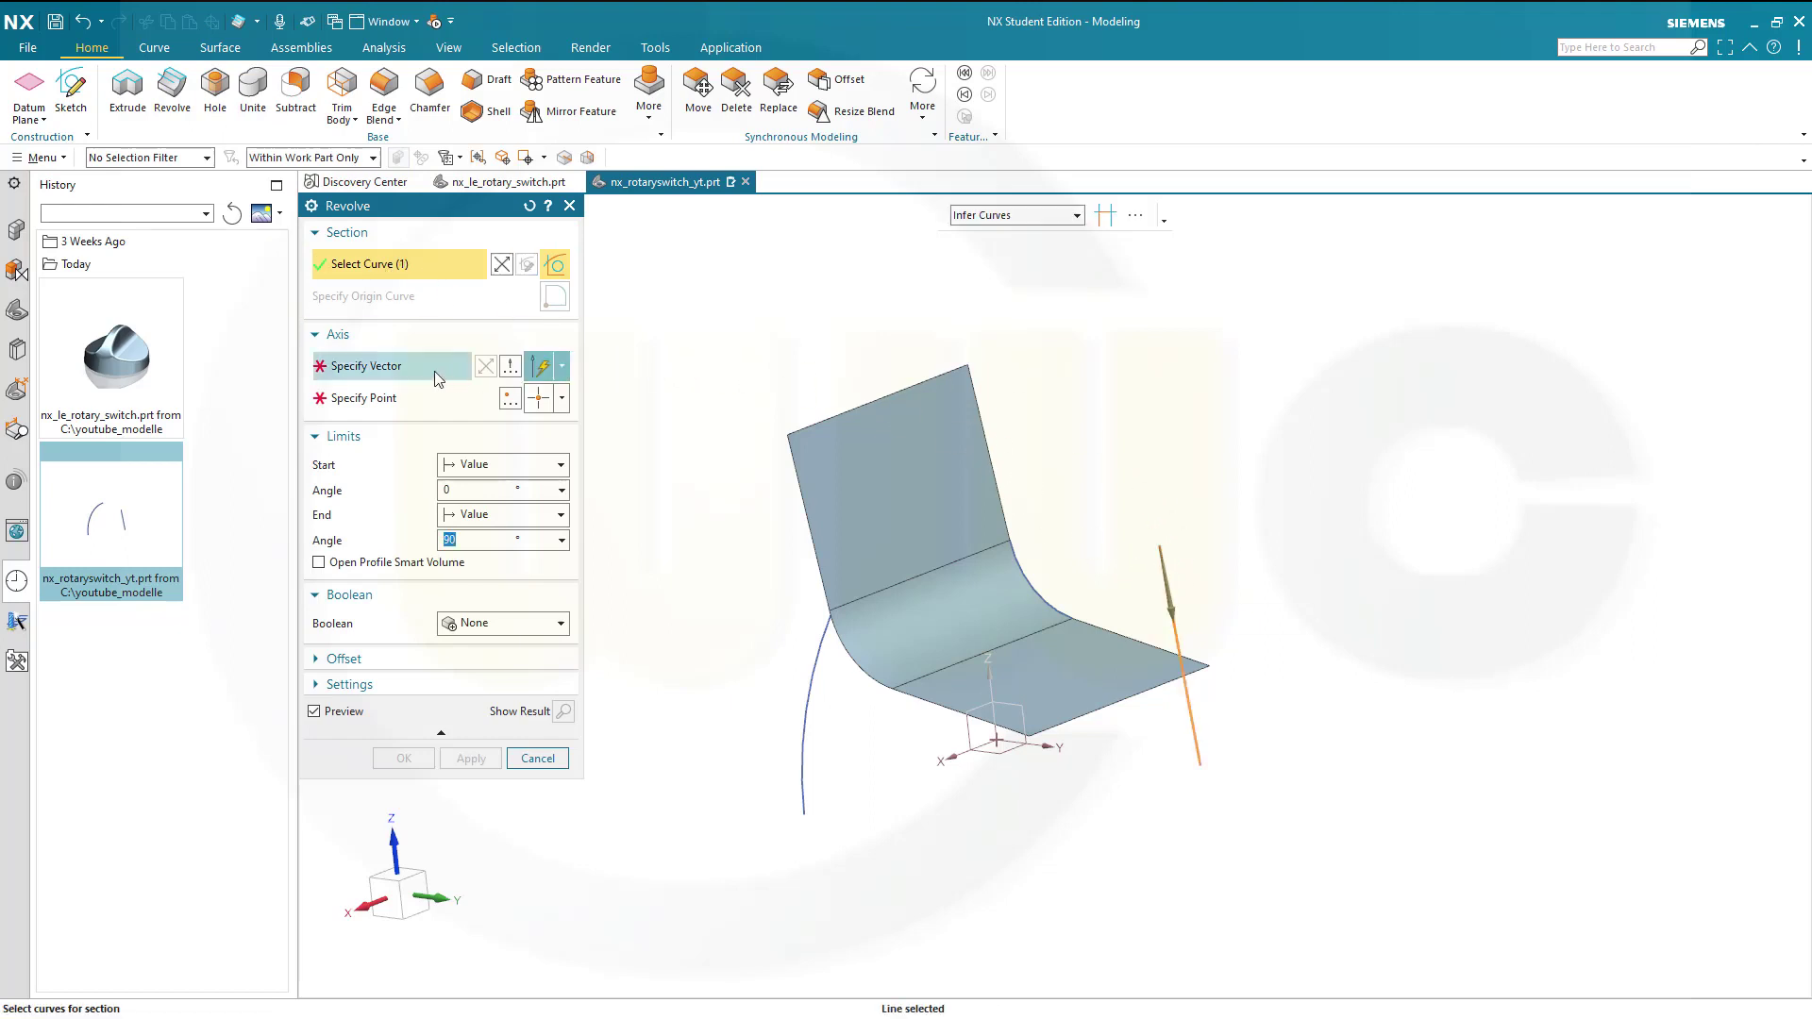
click(377, 368)
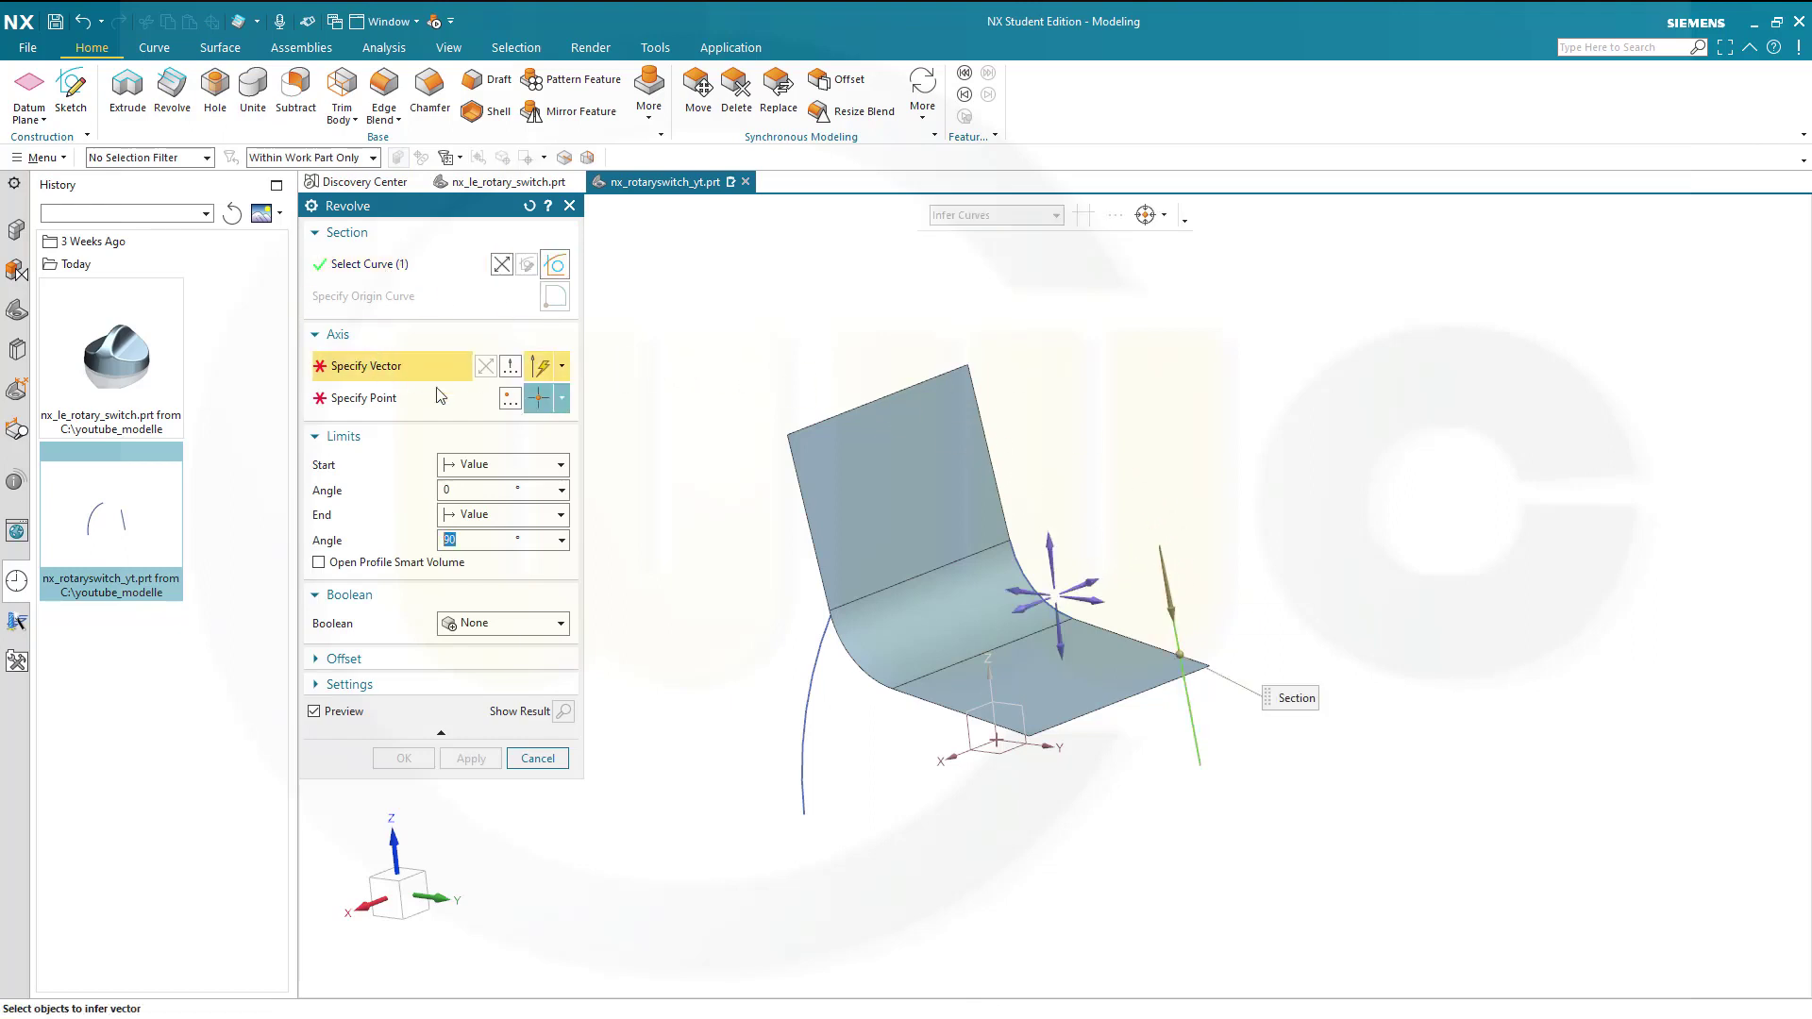
click(1048, 548)
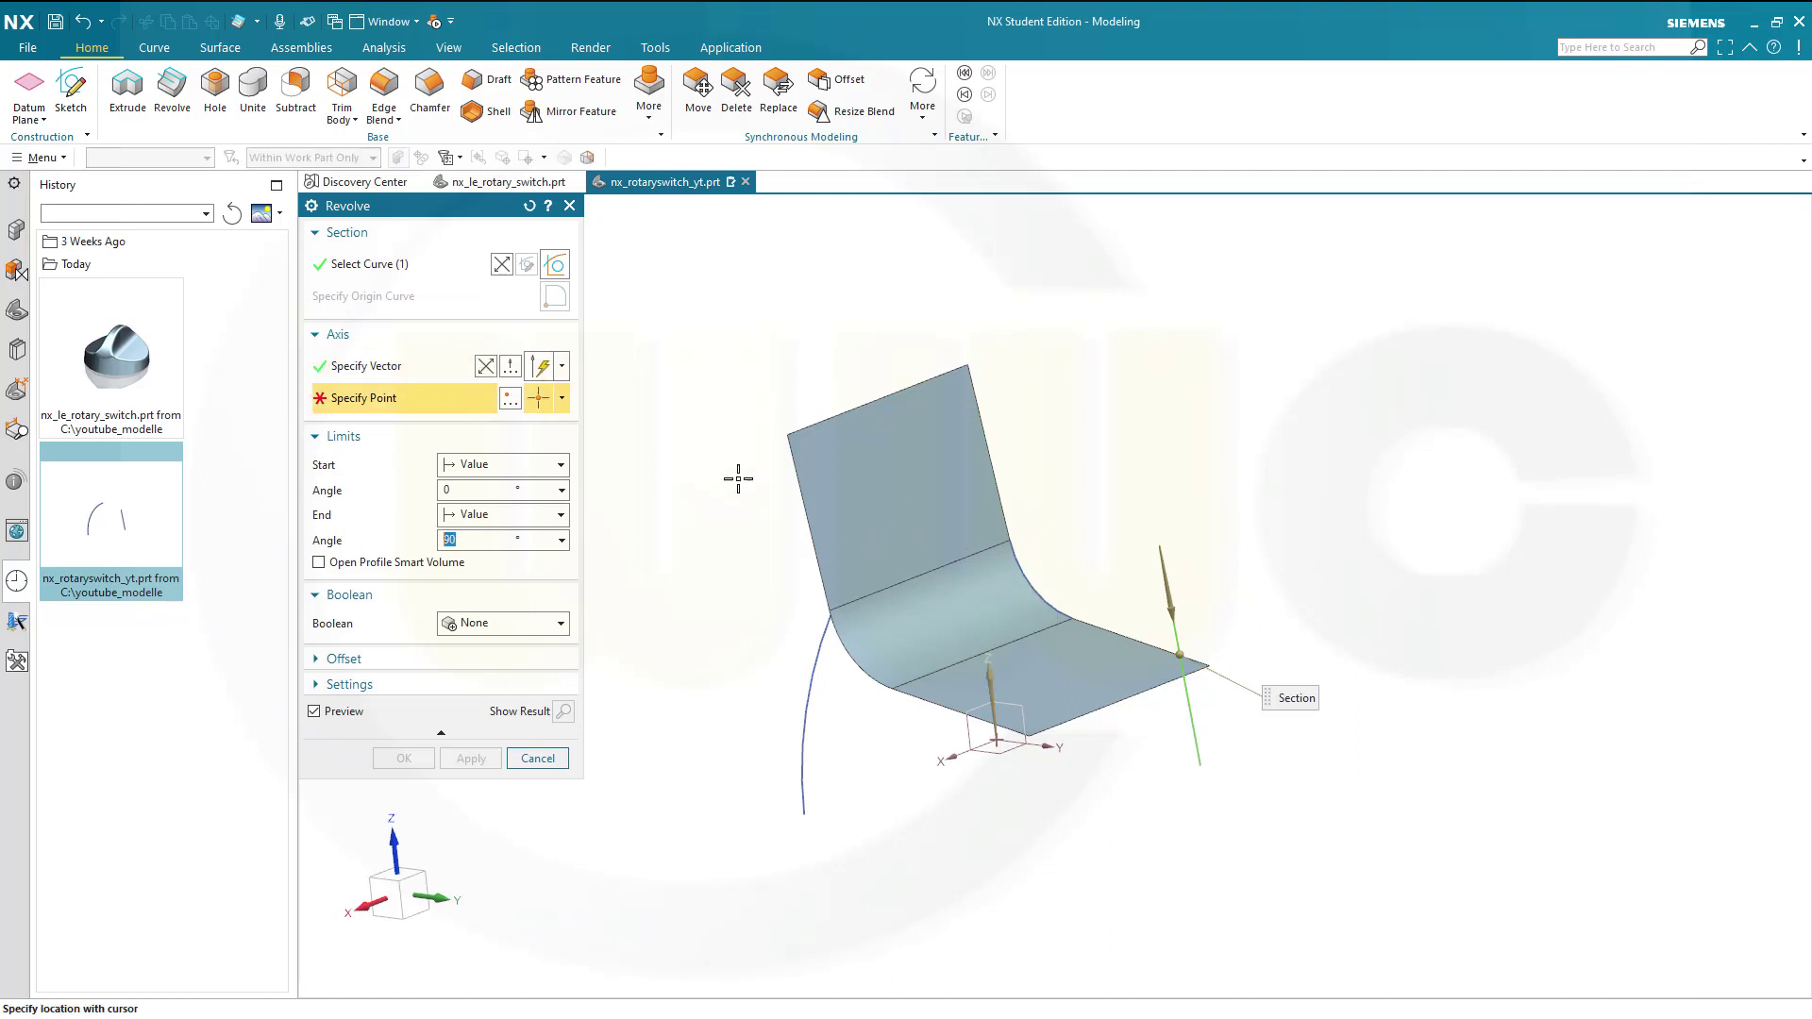
click(510, 398)
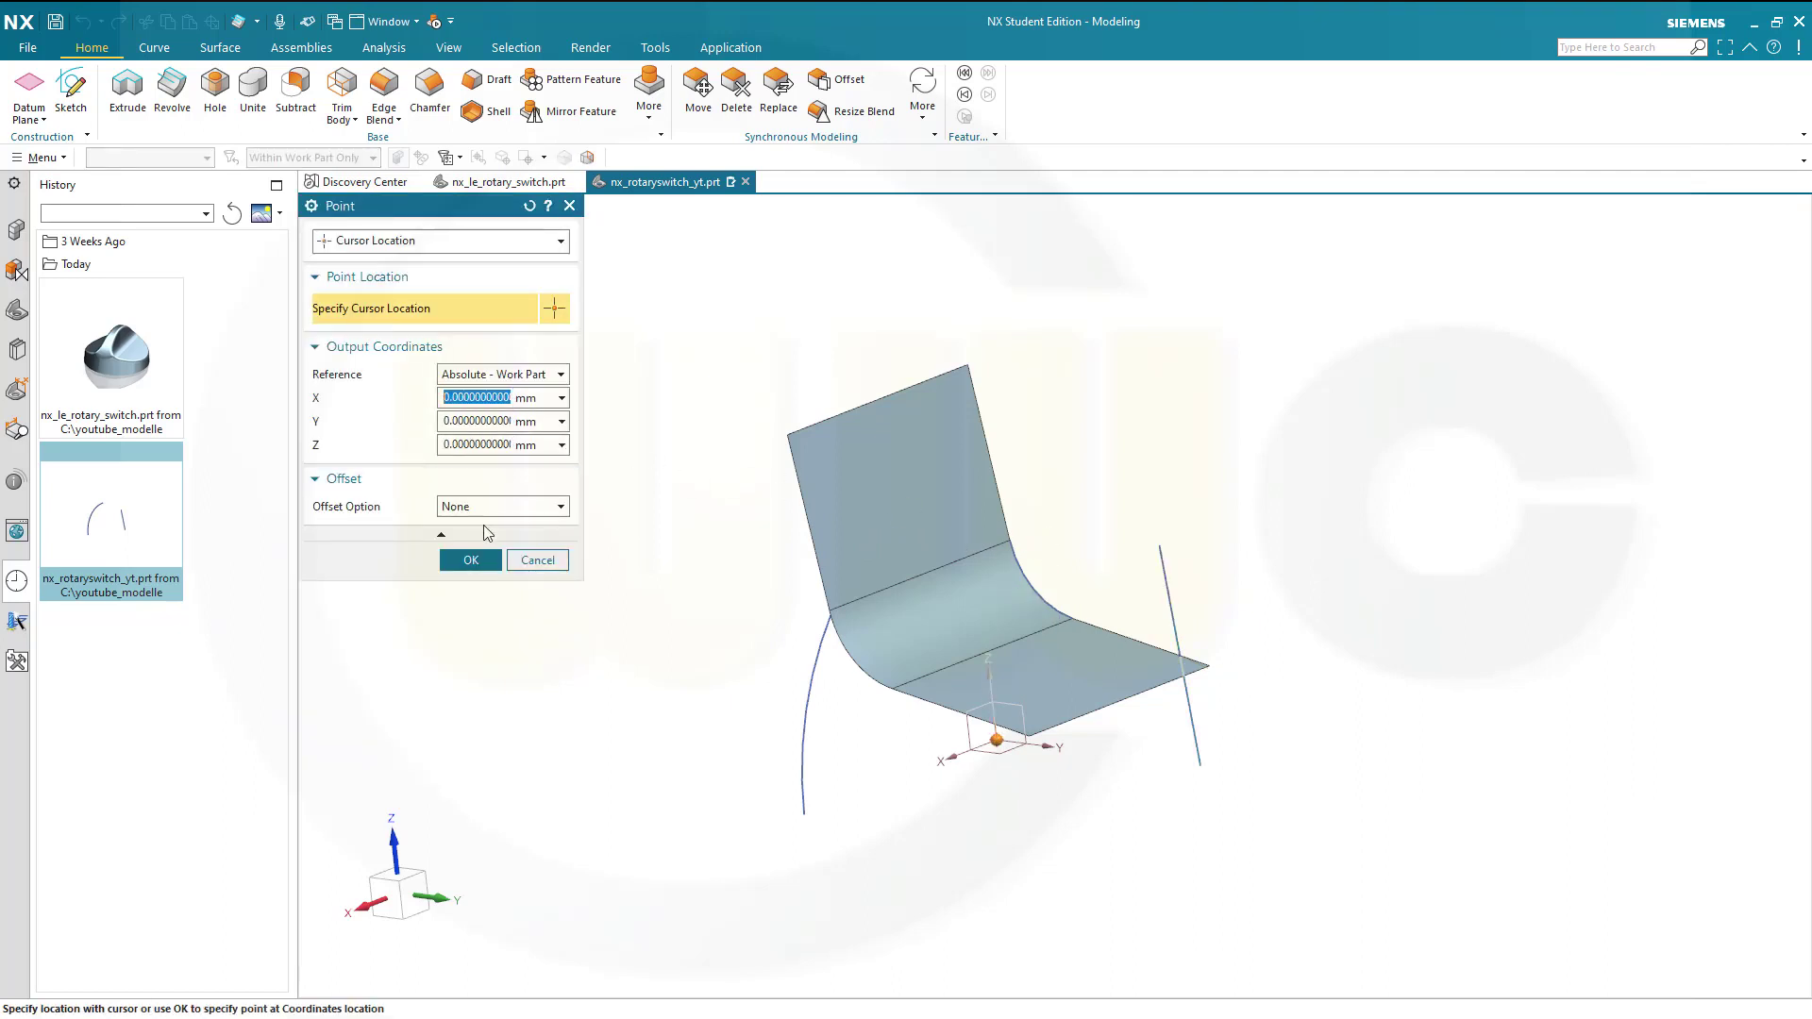
click(477, 558)
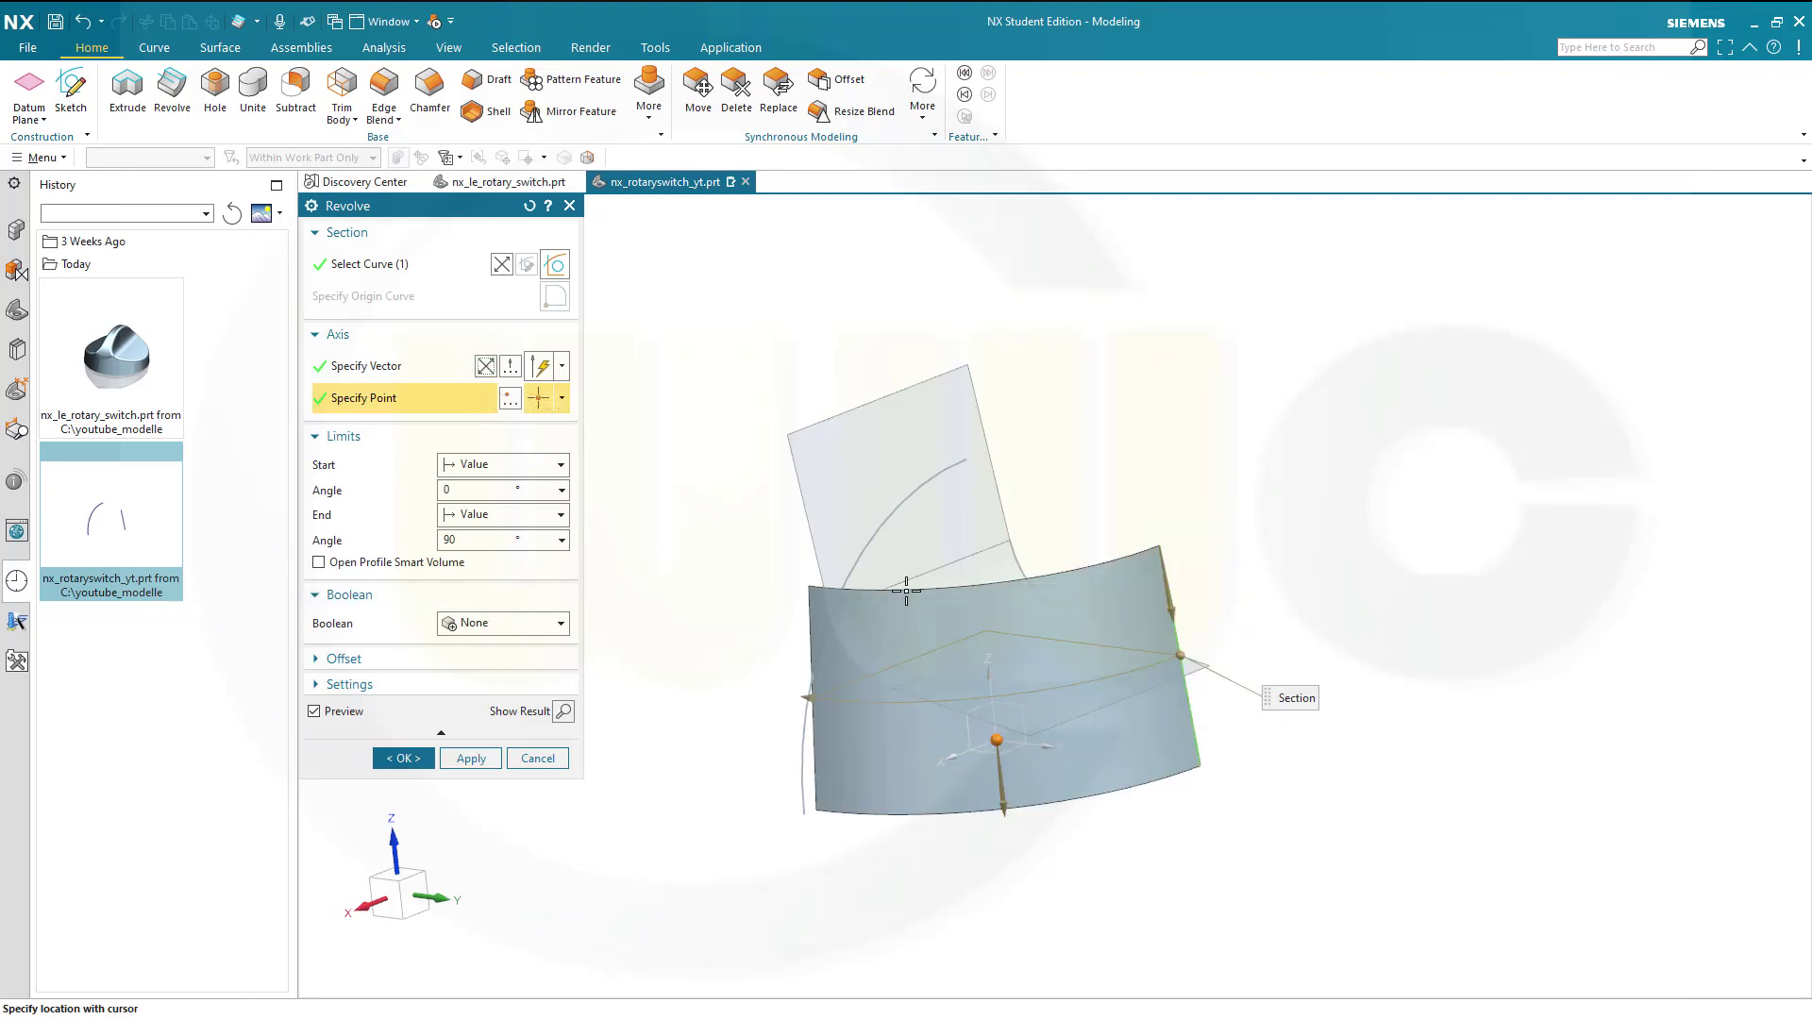
click(405, 759)
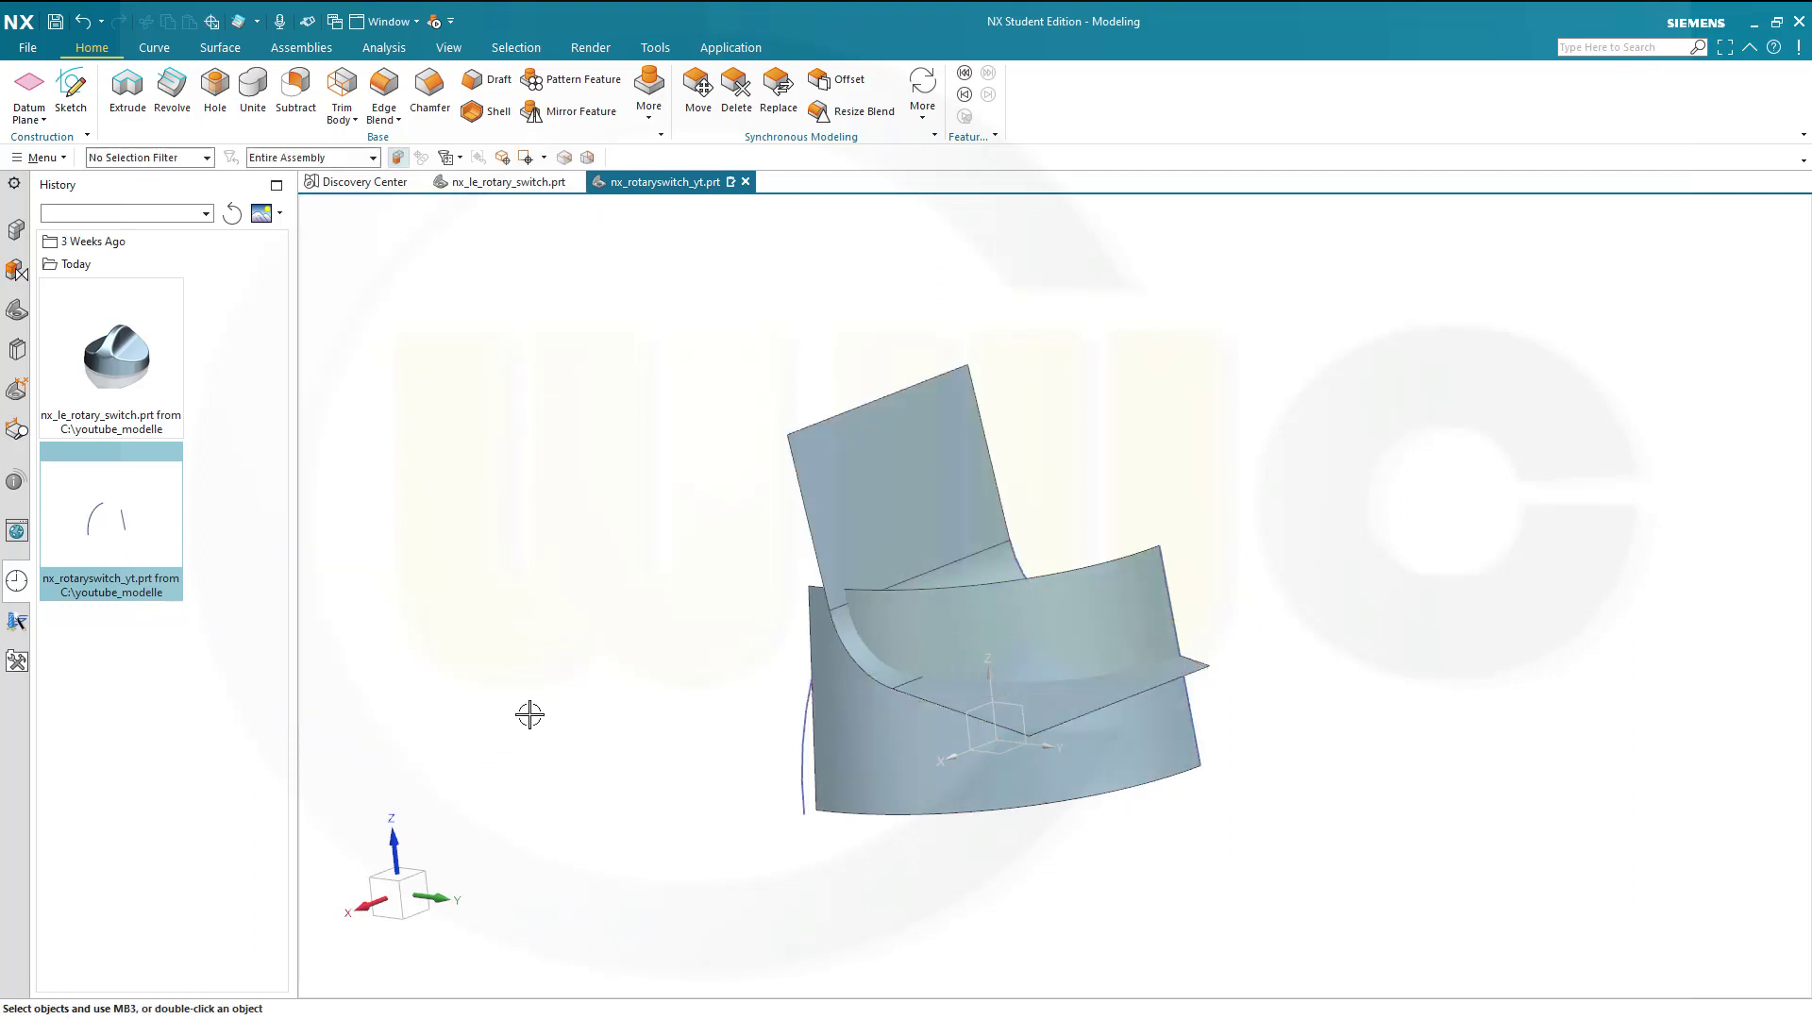
middle_drag(575, 660, 631, 615)
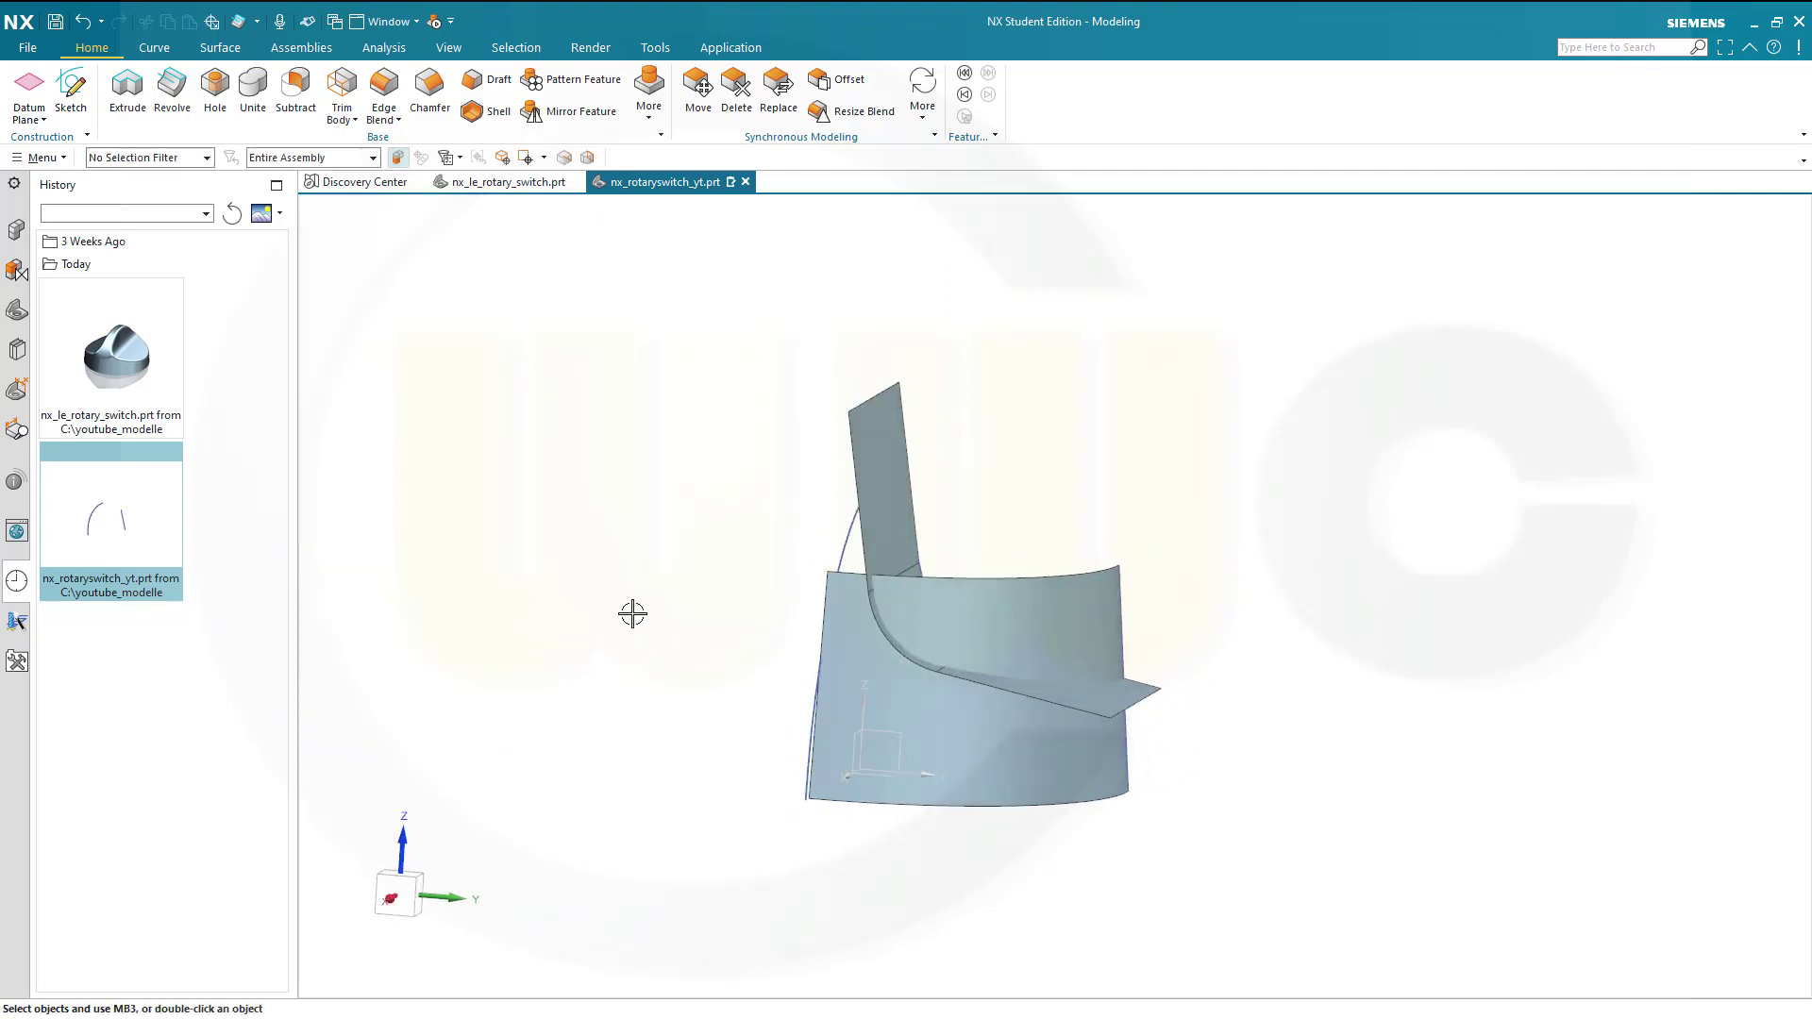
Extrude the edge curve 60 mm into a sheet, Extrude (9), and show the Part Navigator.
click(127, 90)
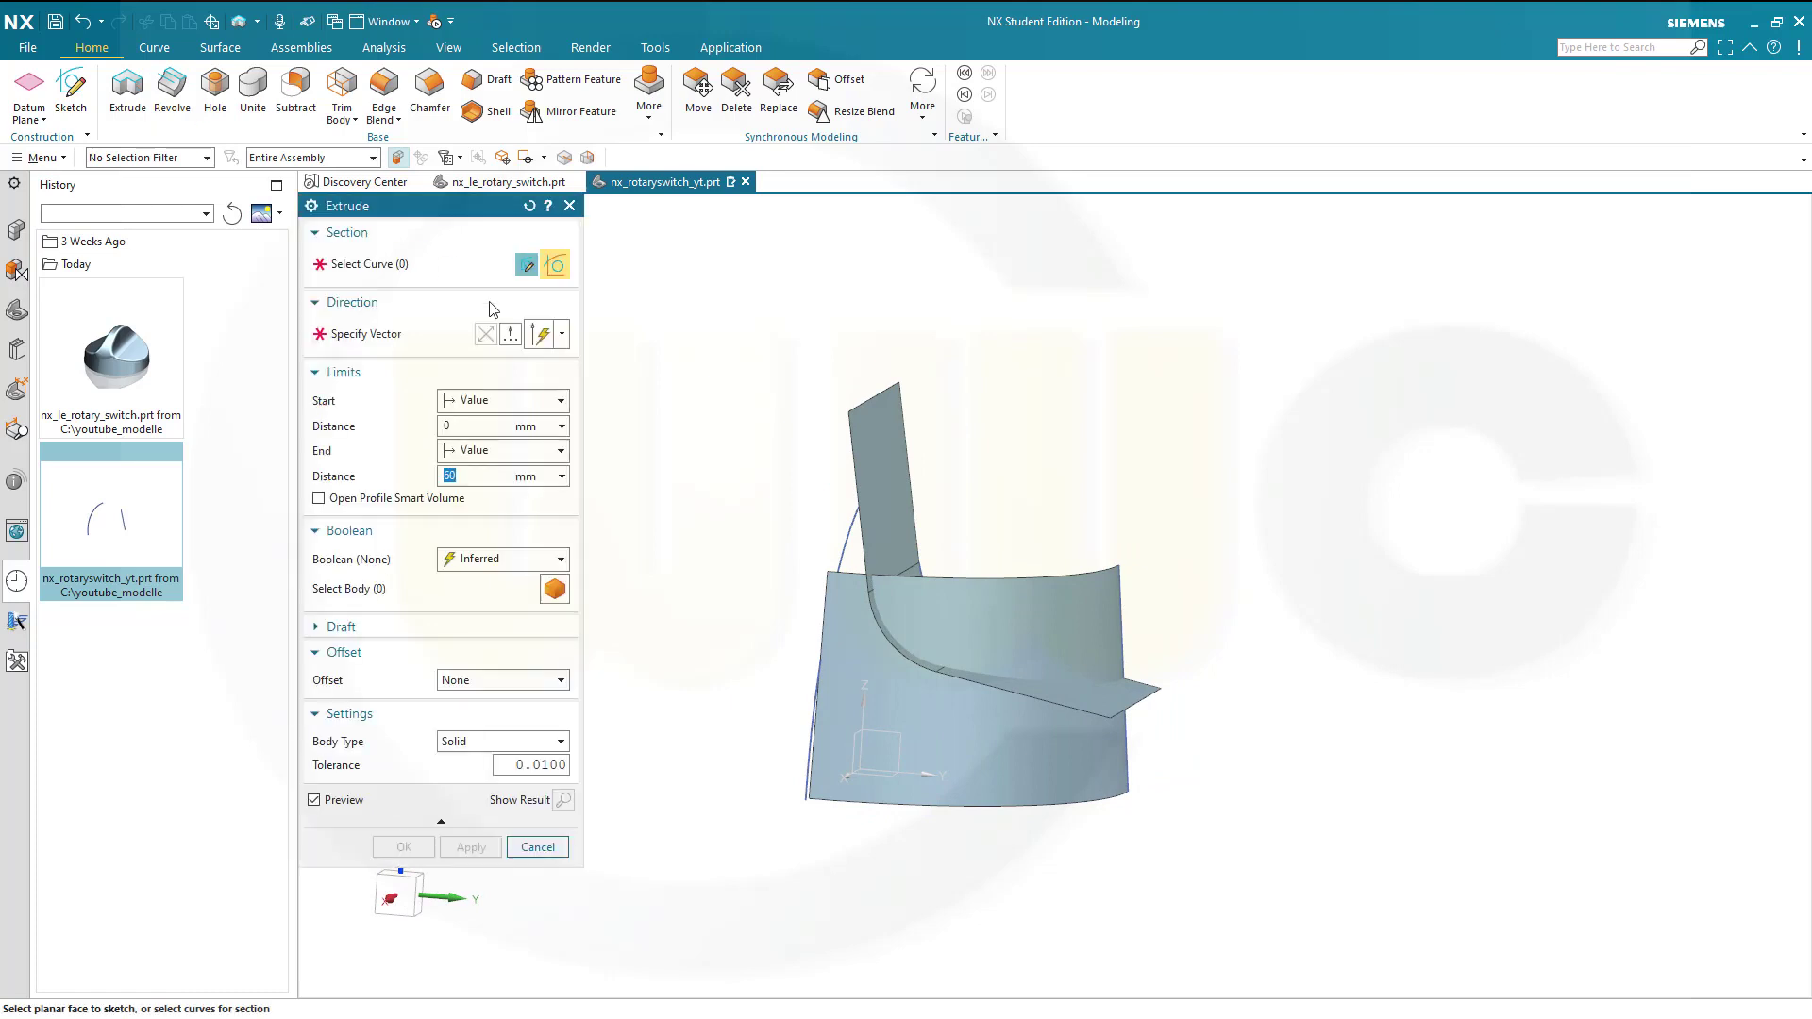
click(834, 553)
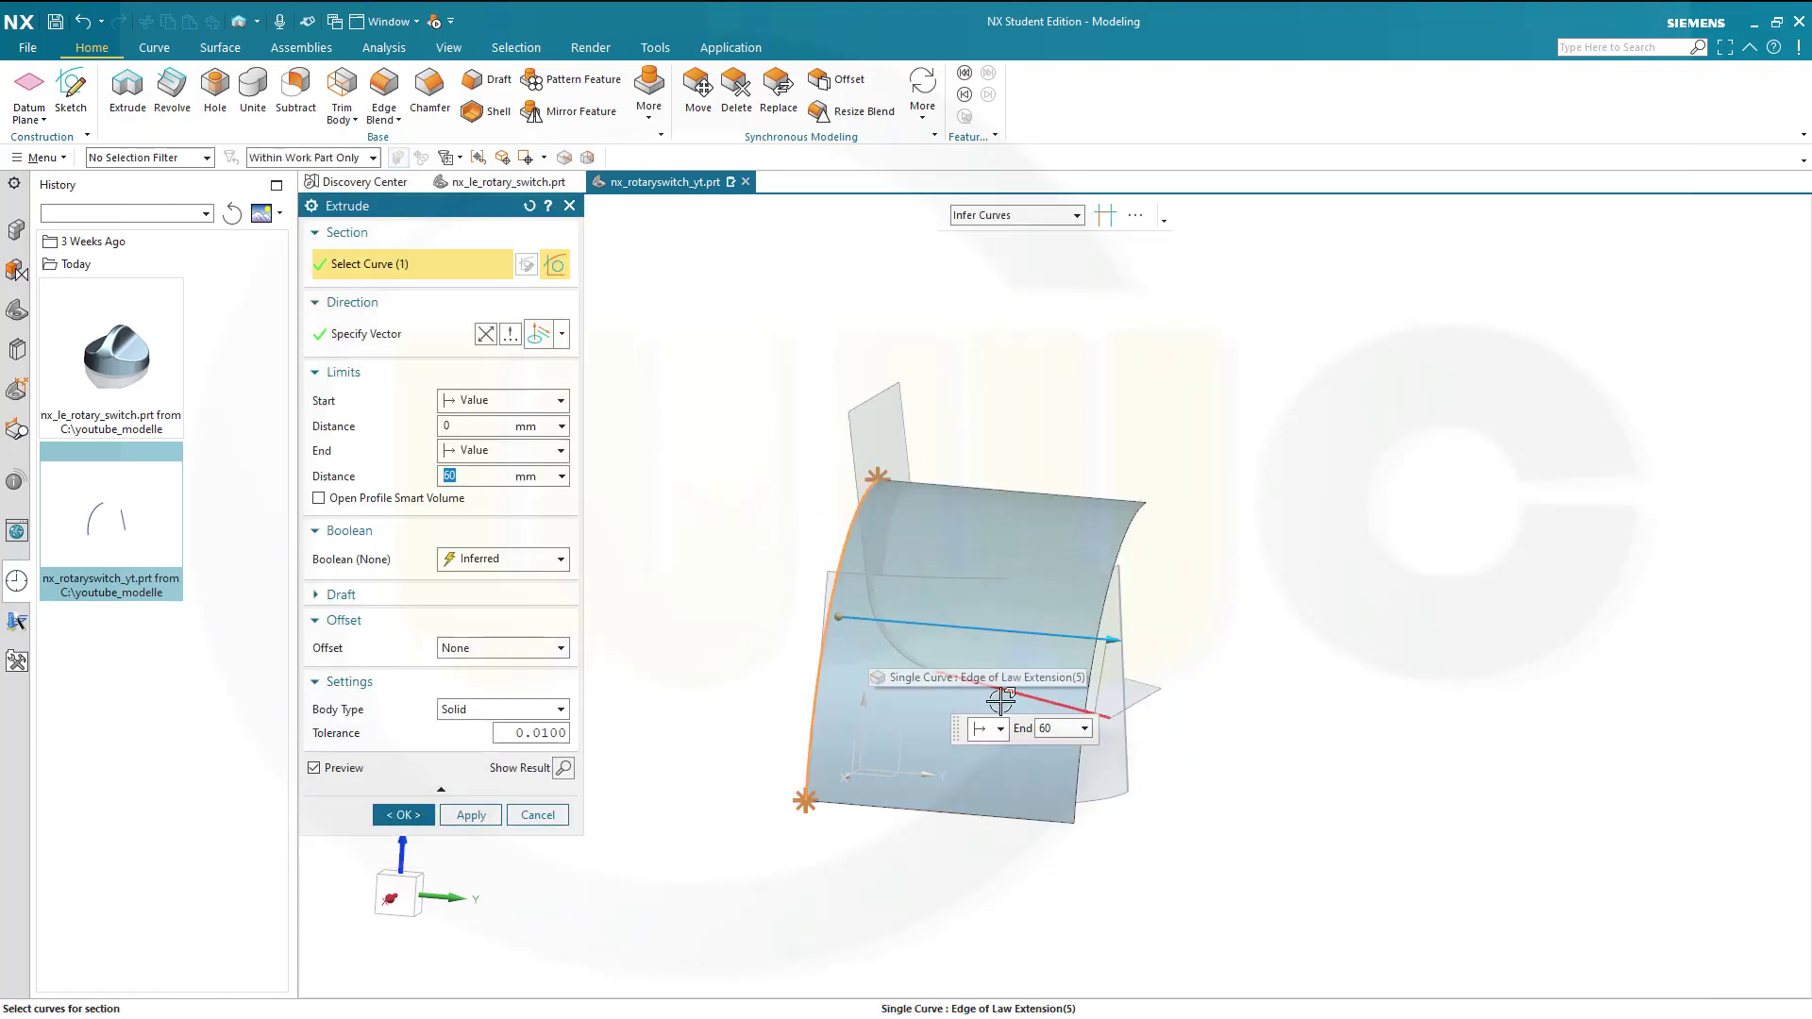
click(398, 813)
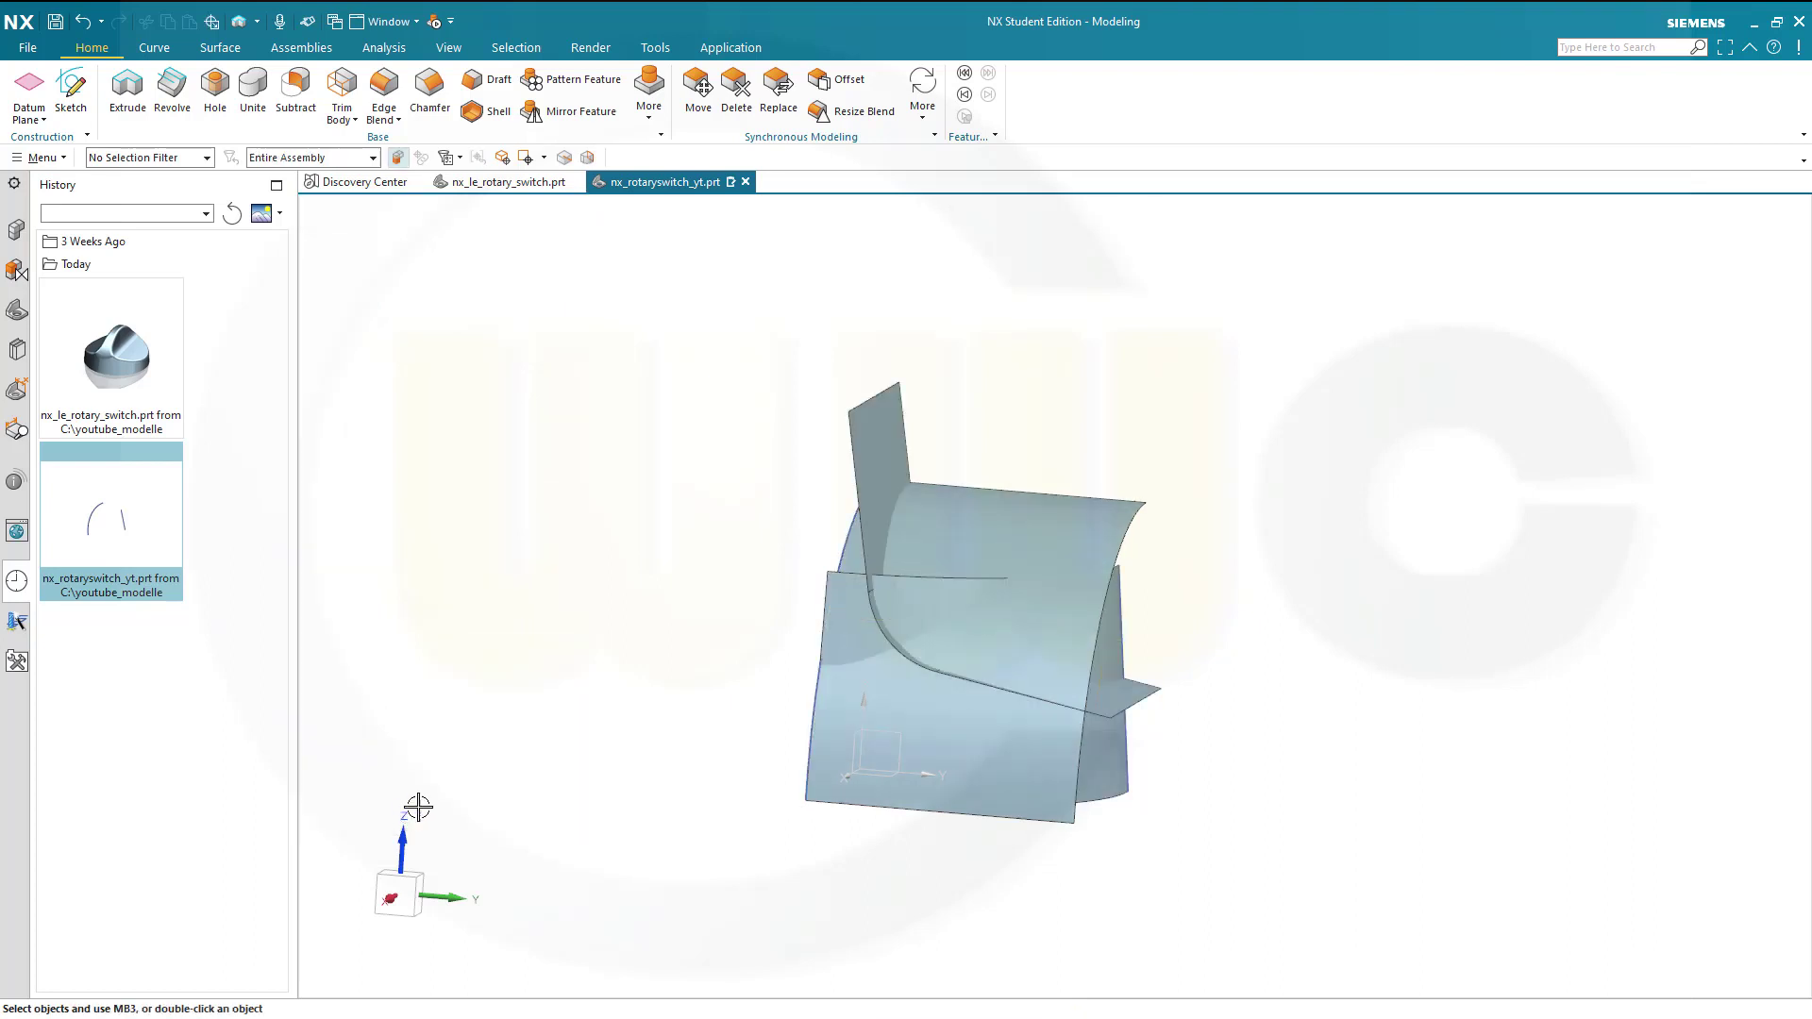
middle_drag(1258, 542, 1149, 538)
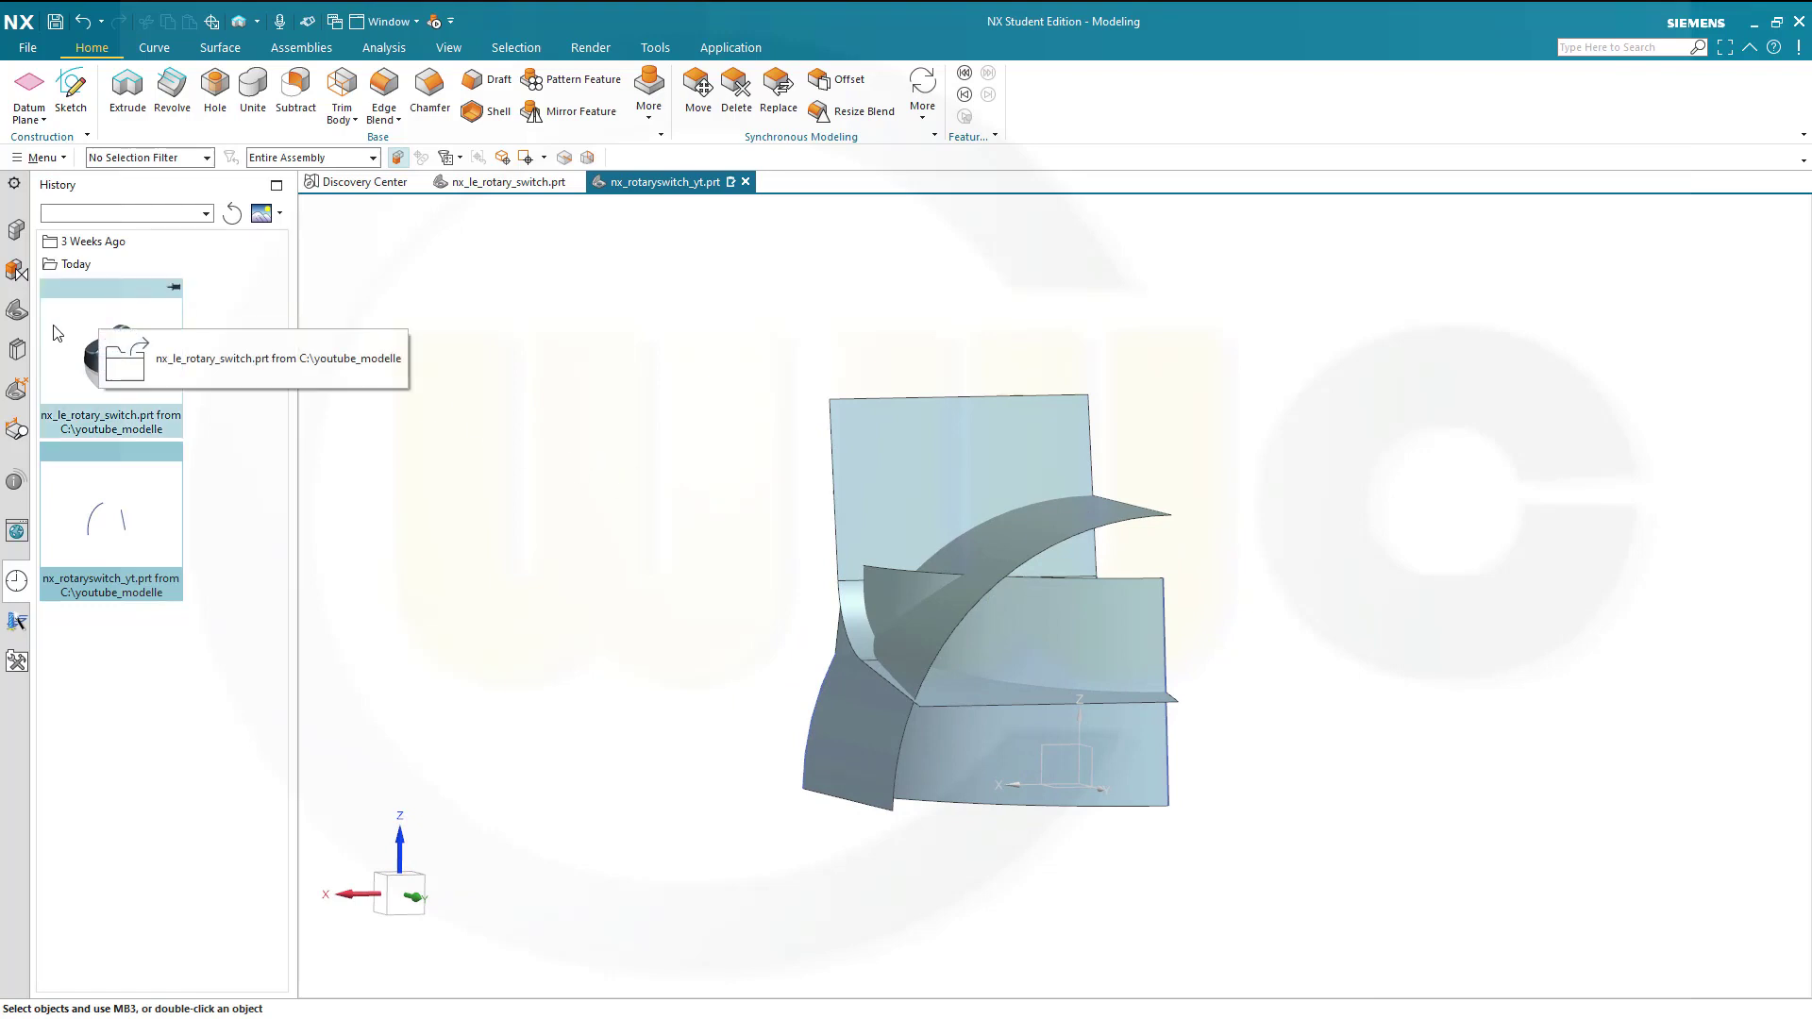
click(17, 314)
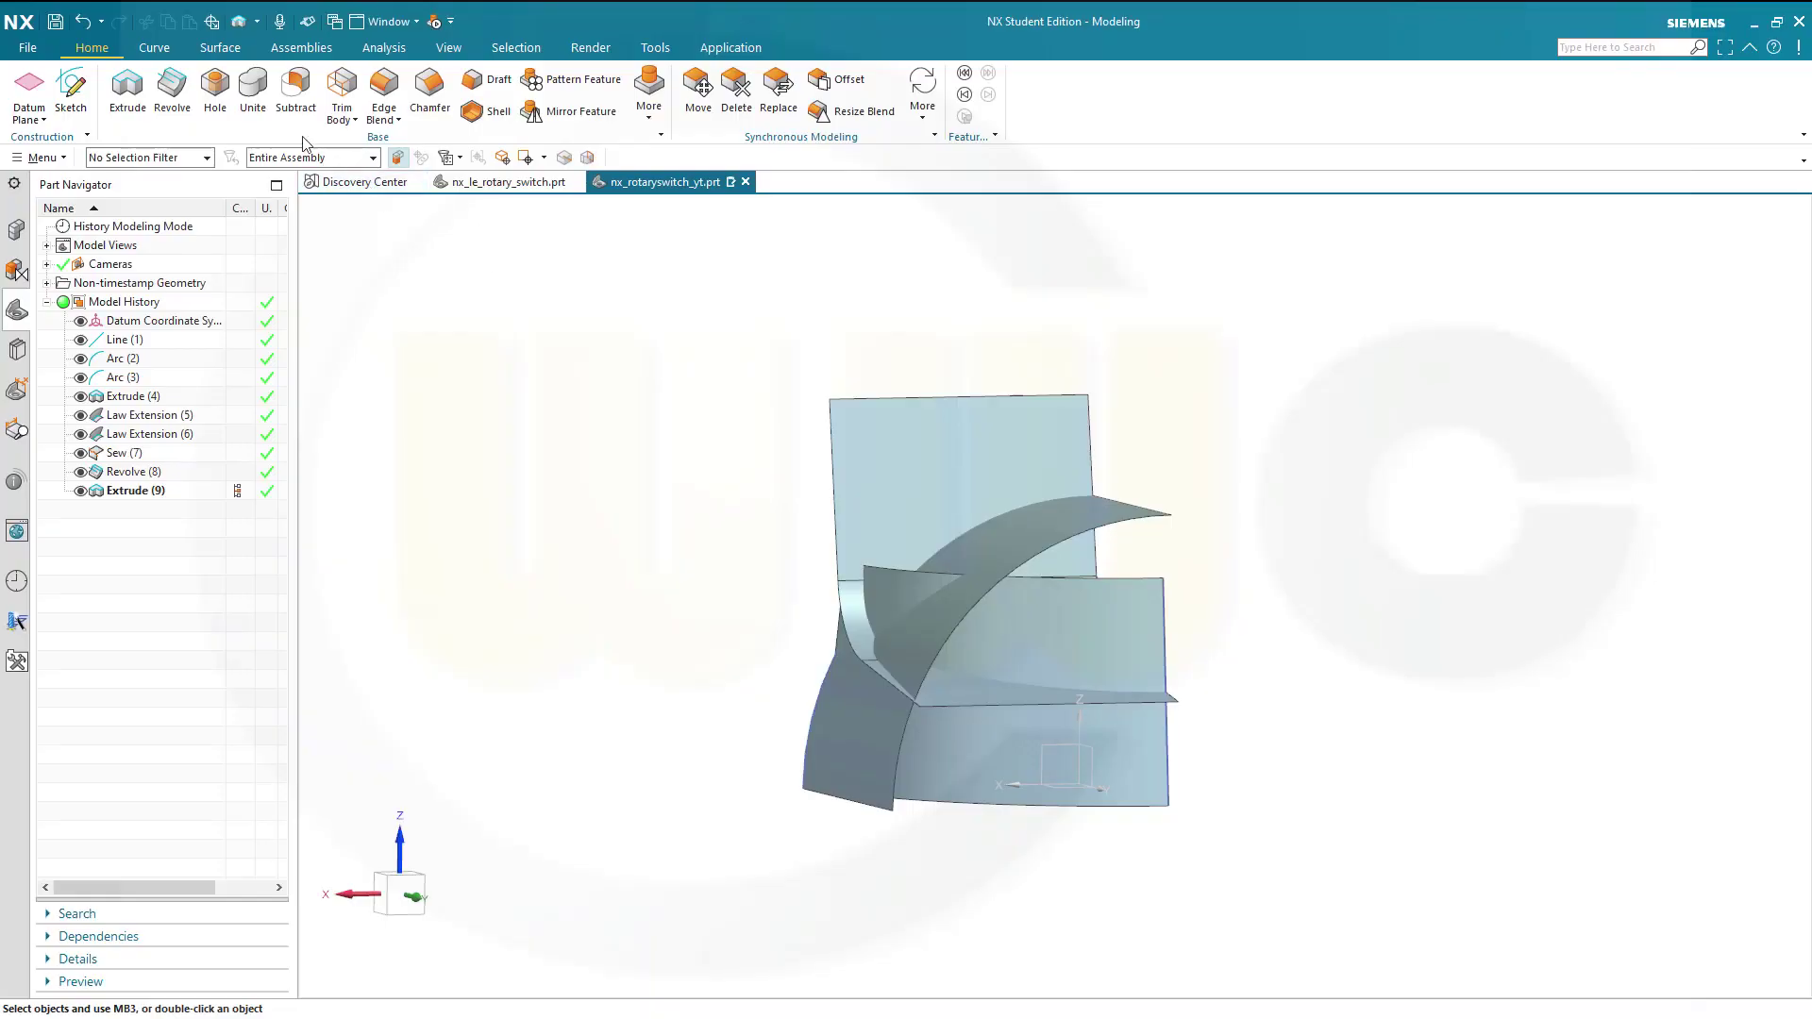
click(220, 48)
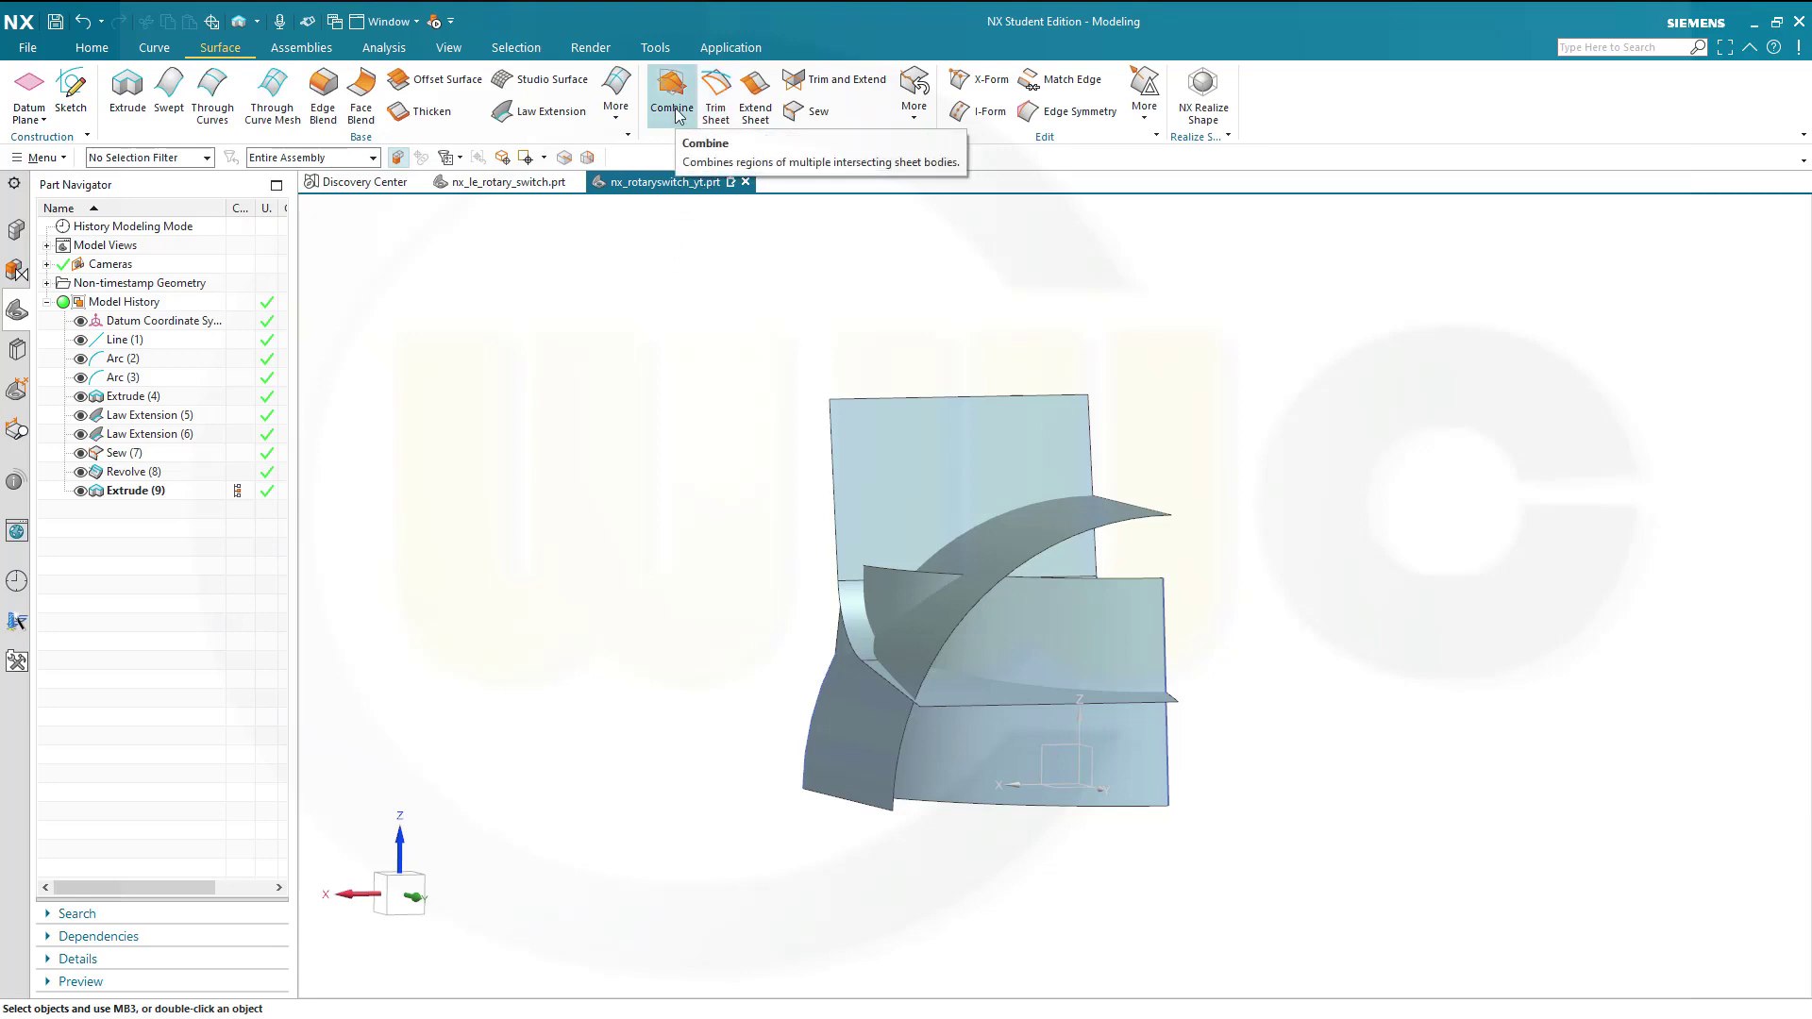
Combine the three intersecting sheets, keeping the enclosed regions, into one wedge-shaped body.
middle_drag(699, 361, 672, 382)
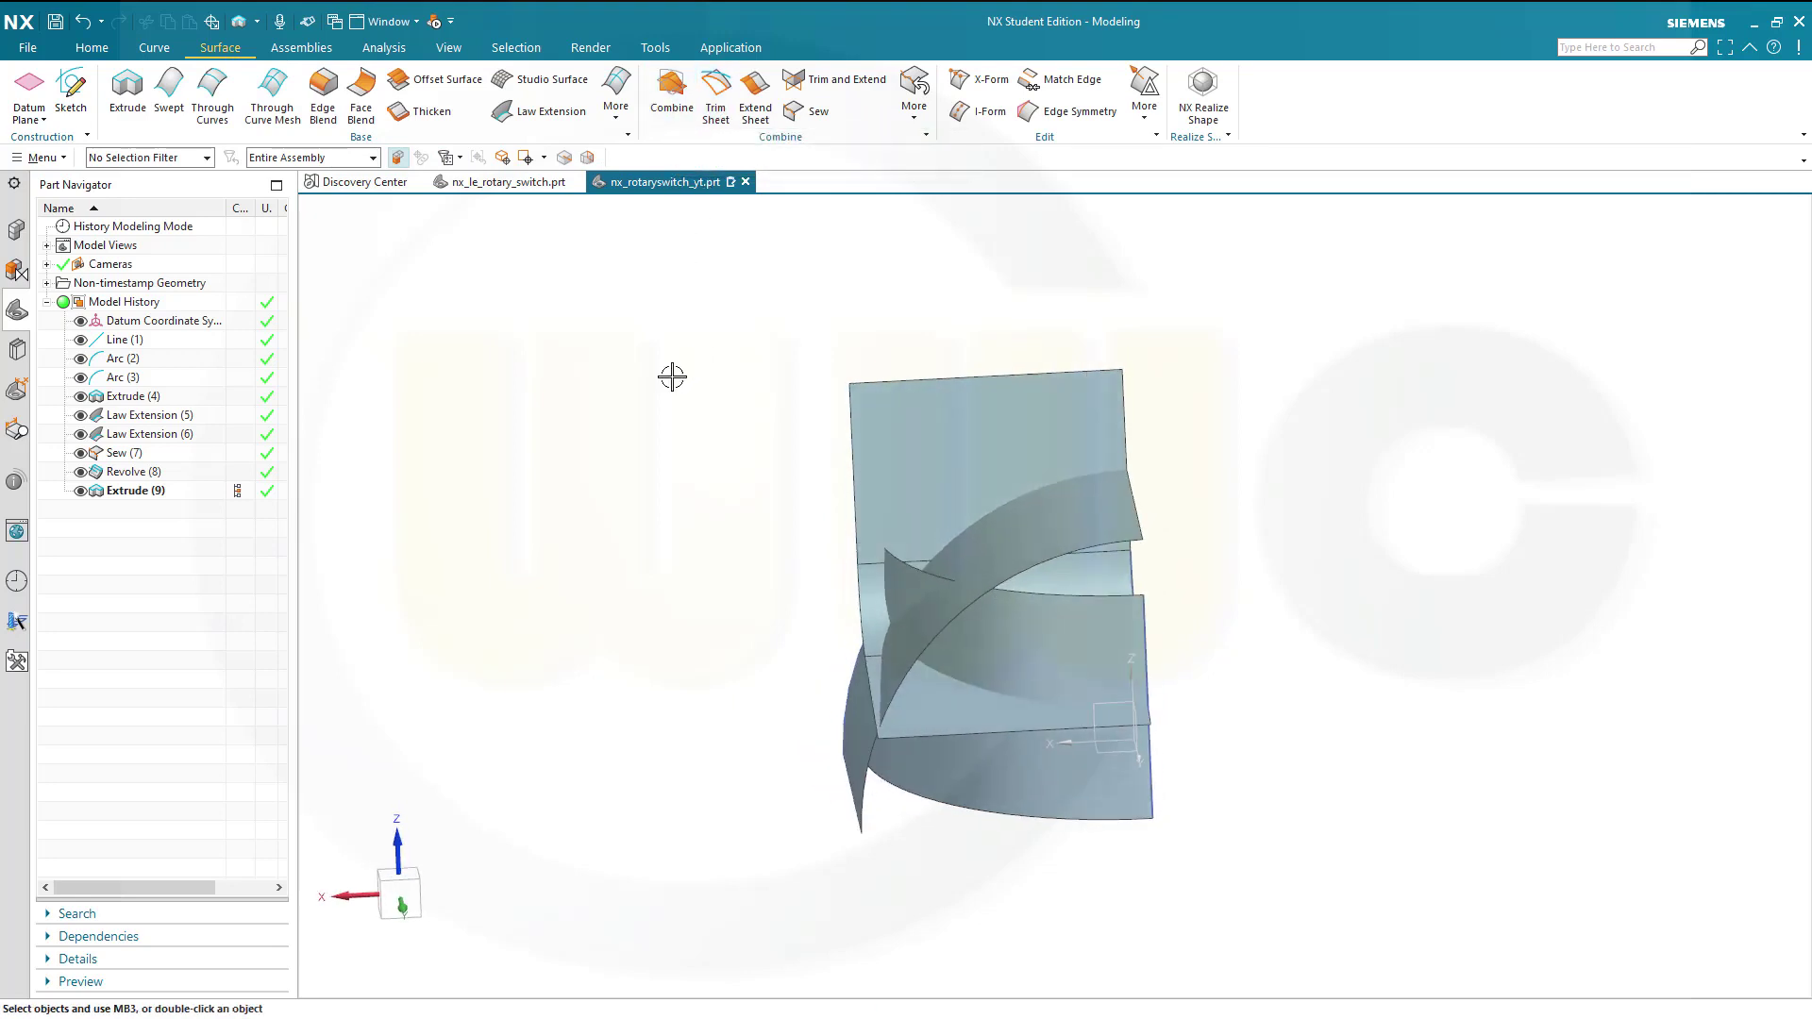
click(672, 92)
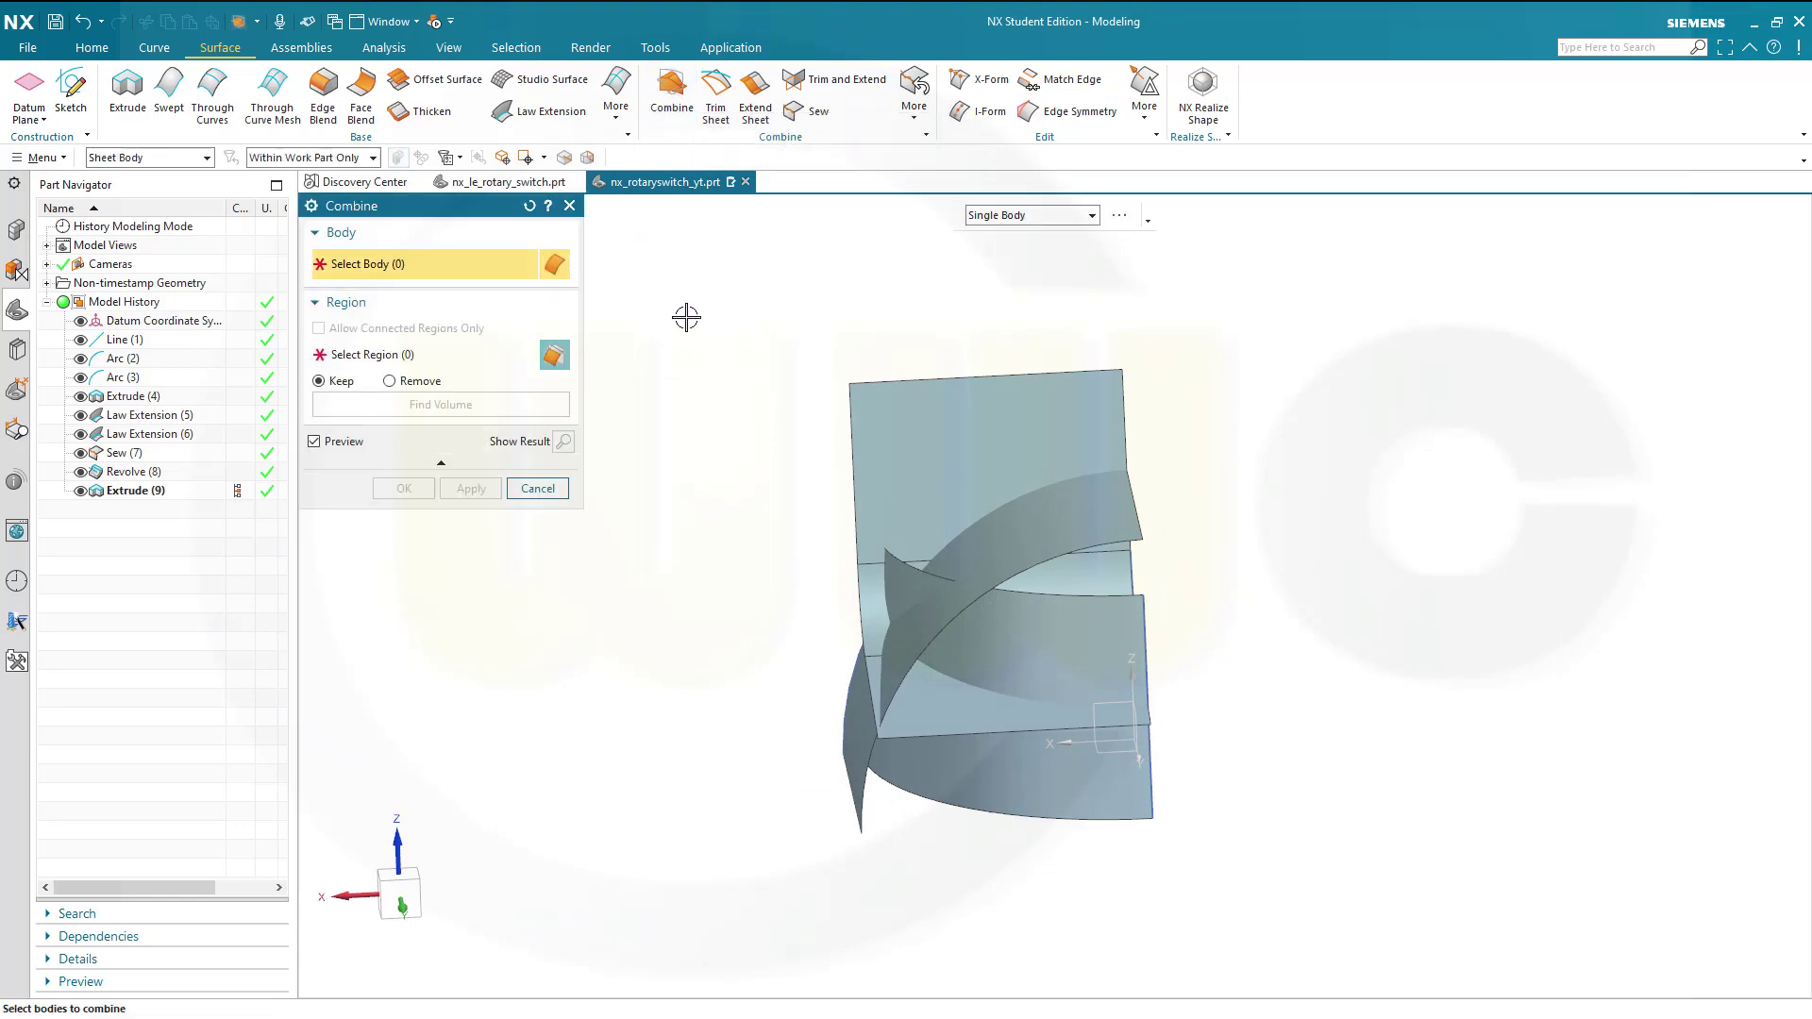
drag(687, 318, 1341, 859)
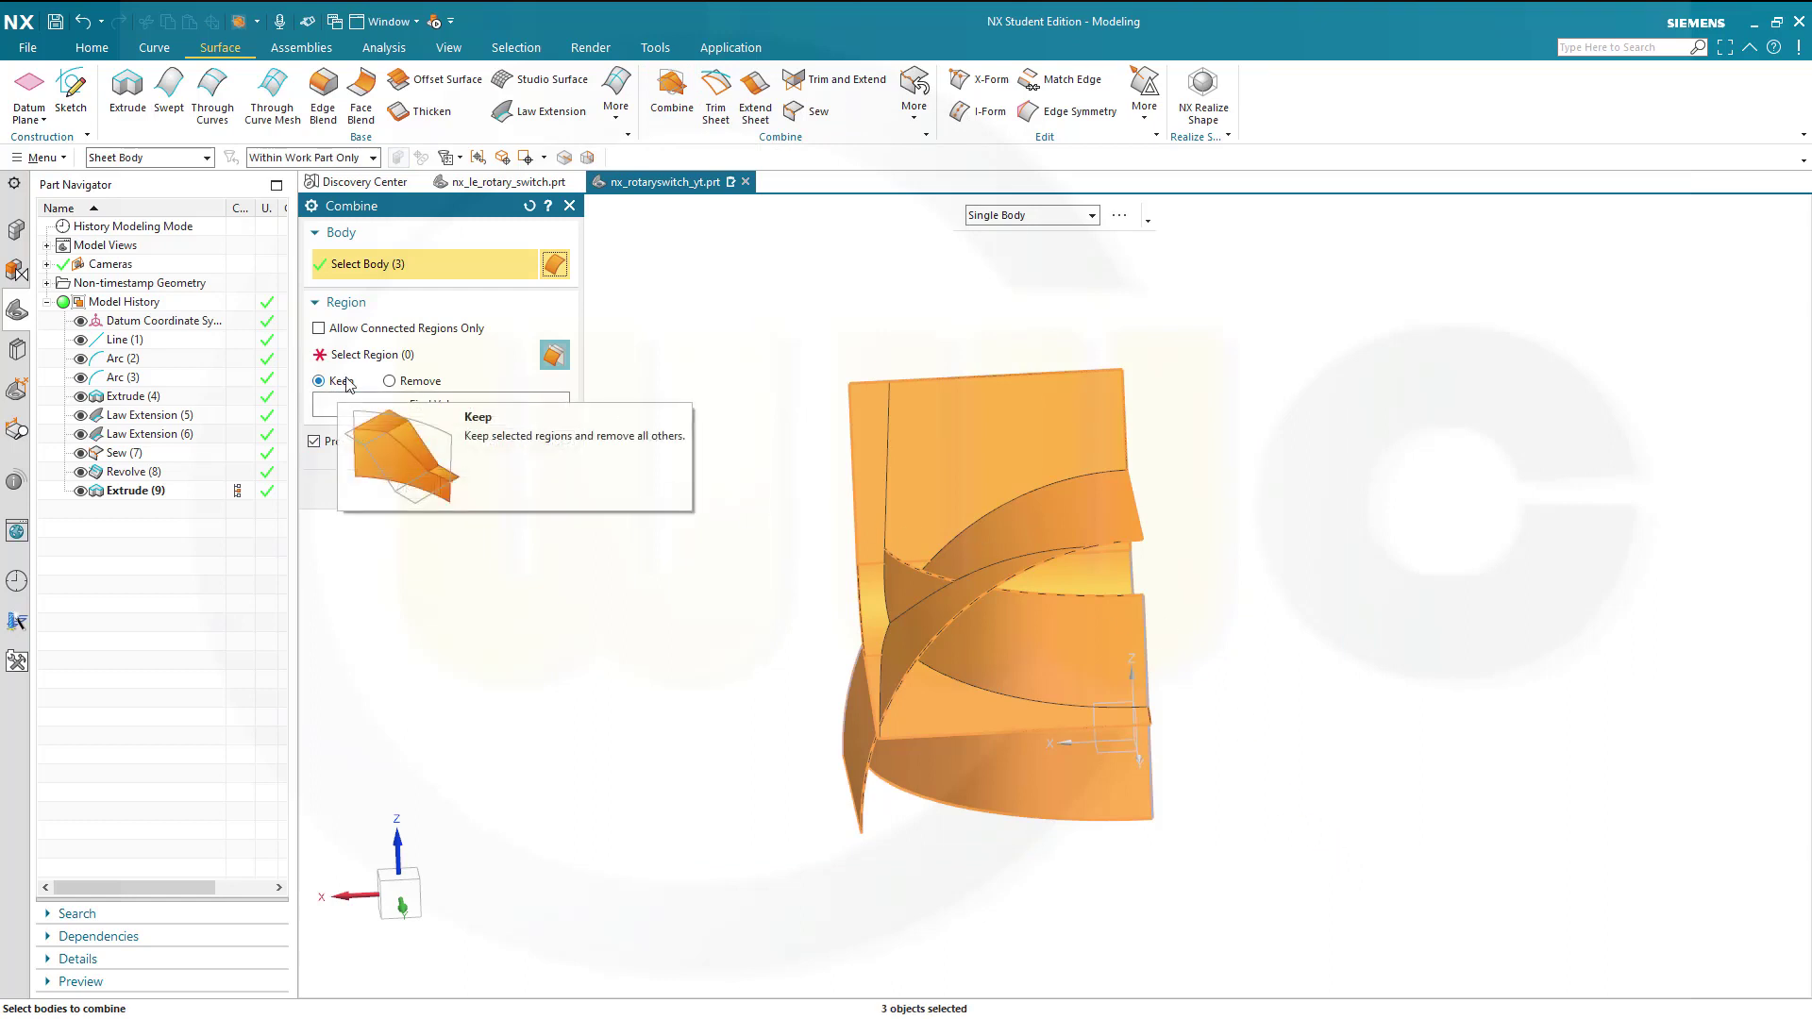
middle_drag(614, 587, 552, 613)
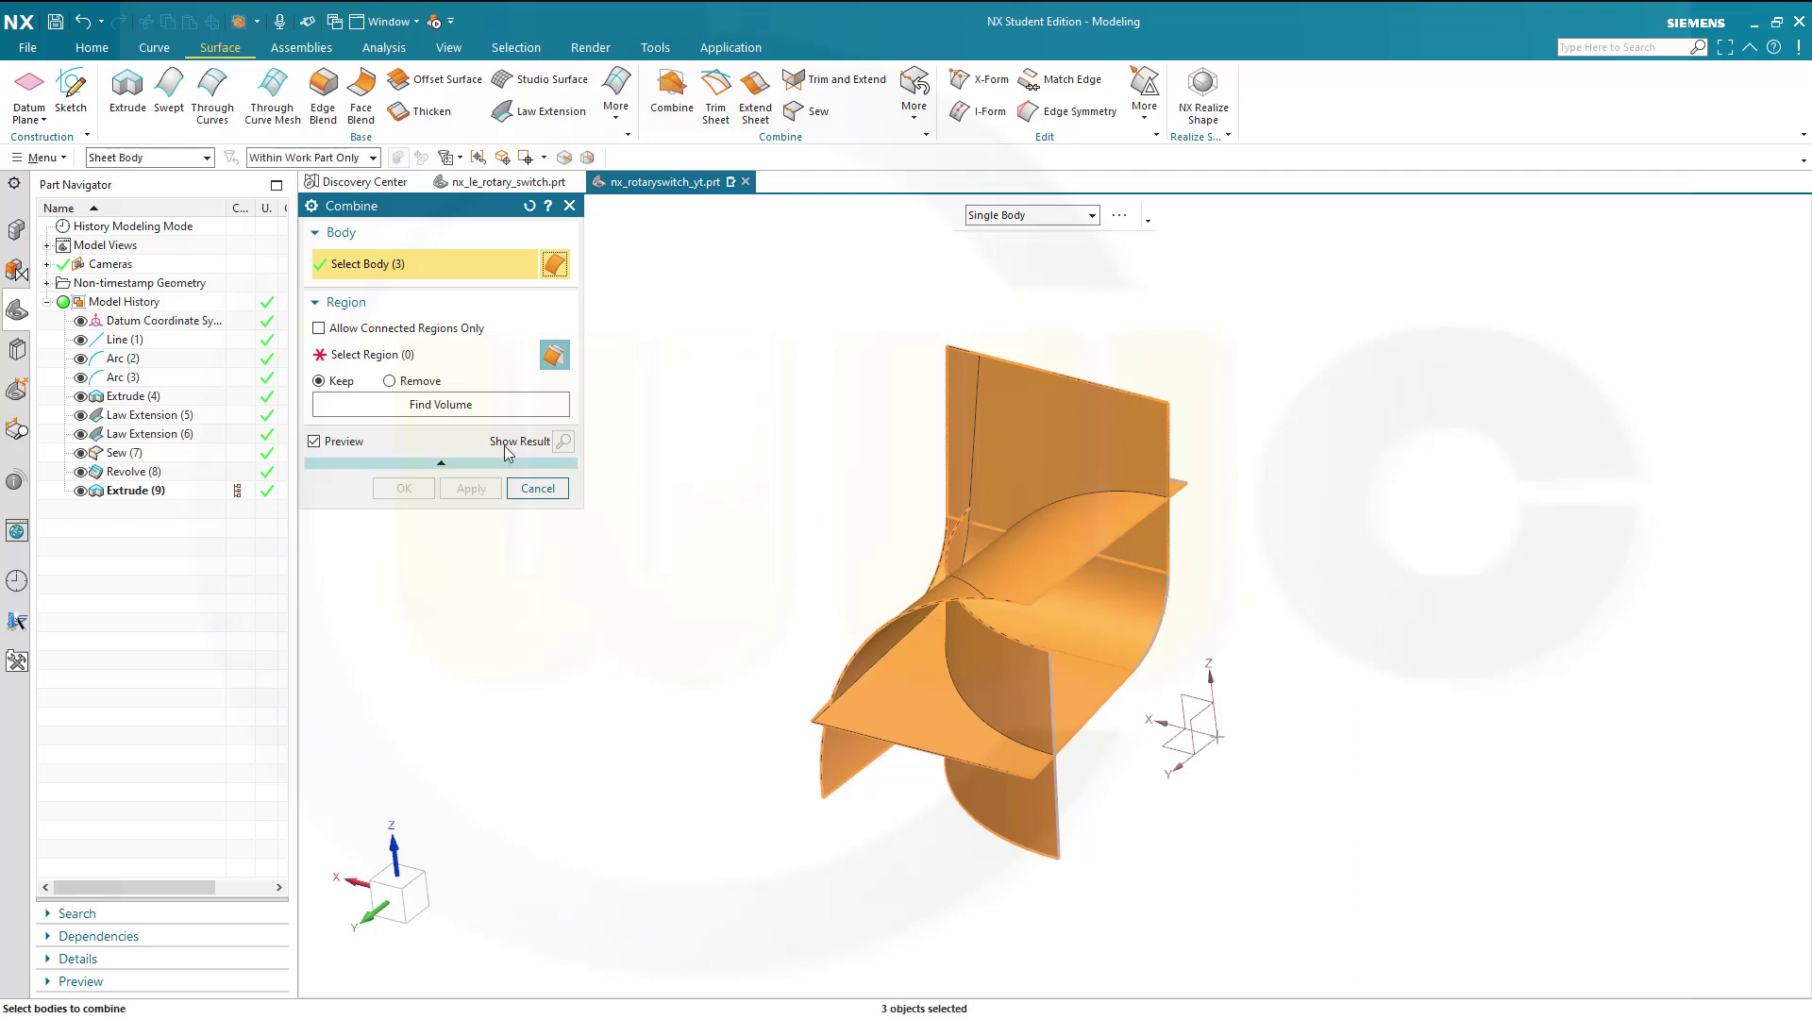
click(381, 359)
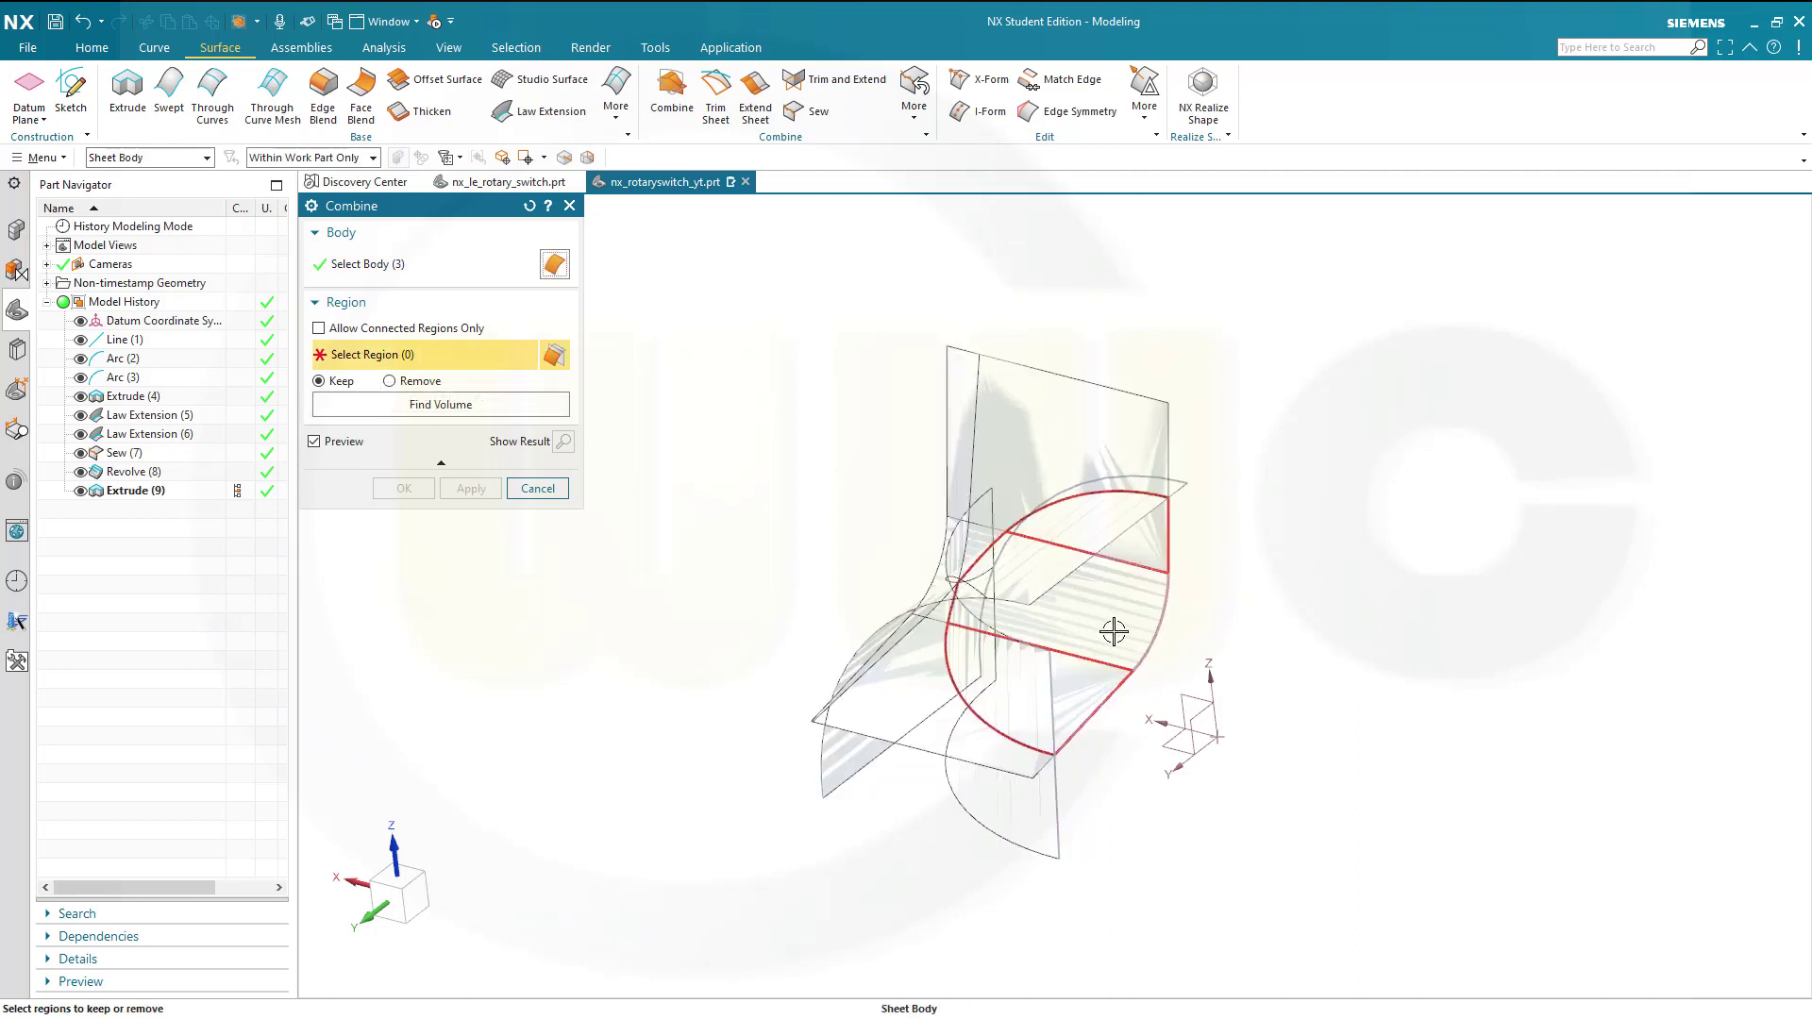
click(1114, 631)
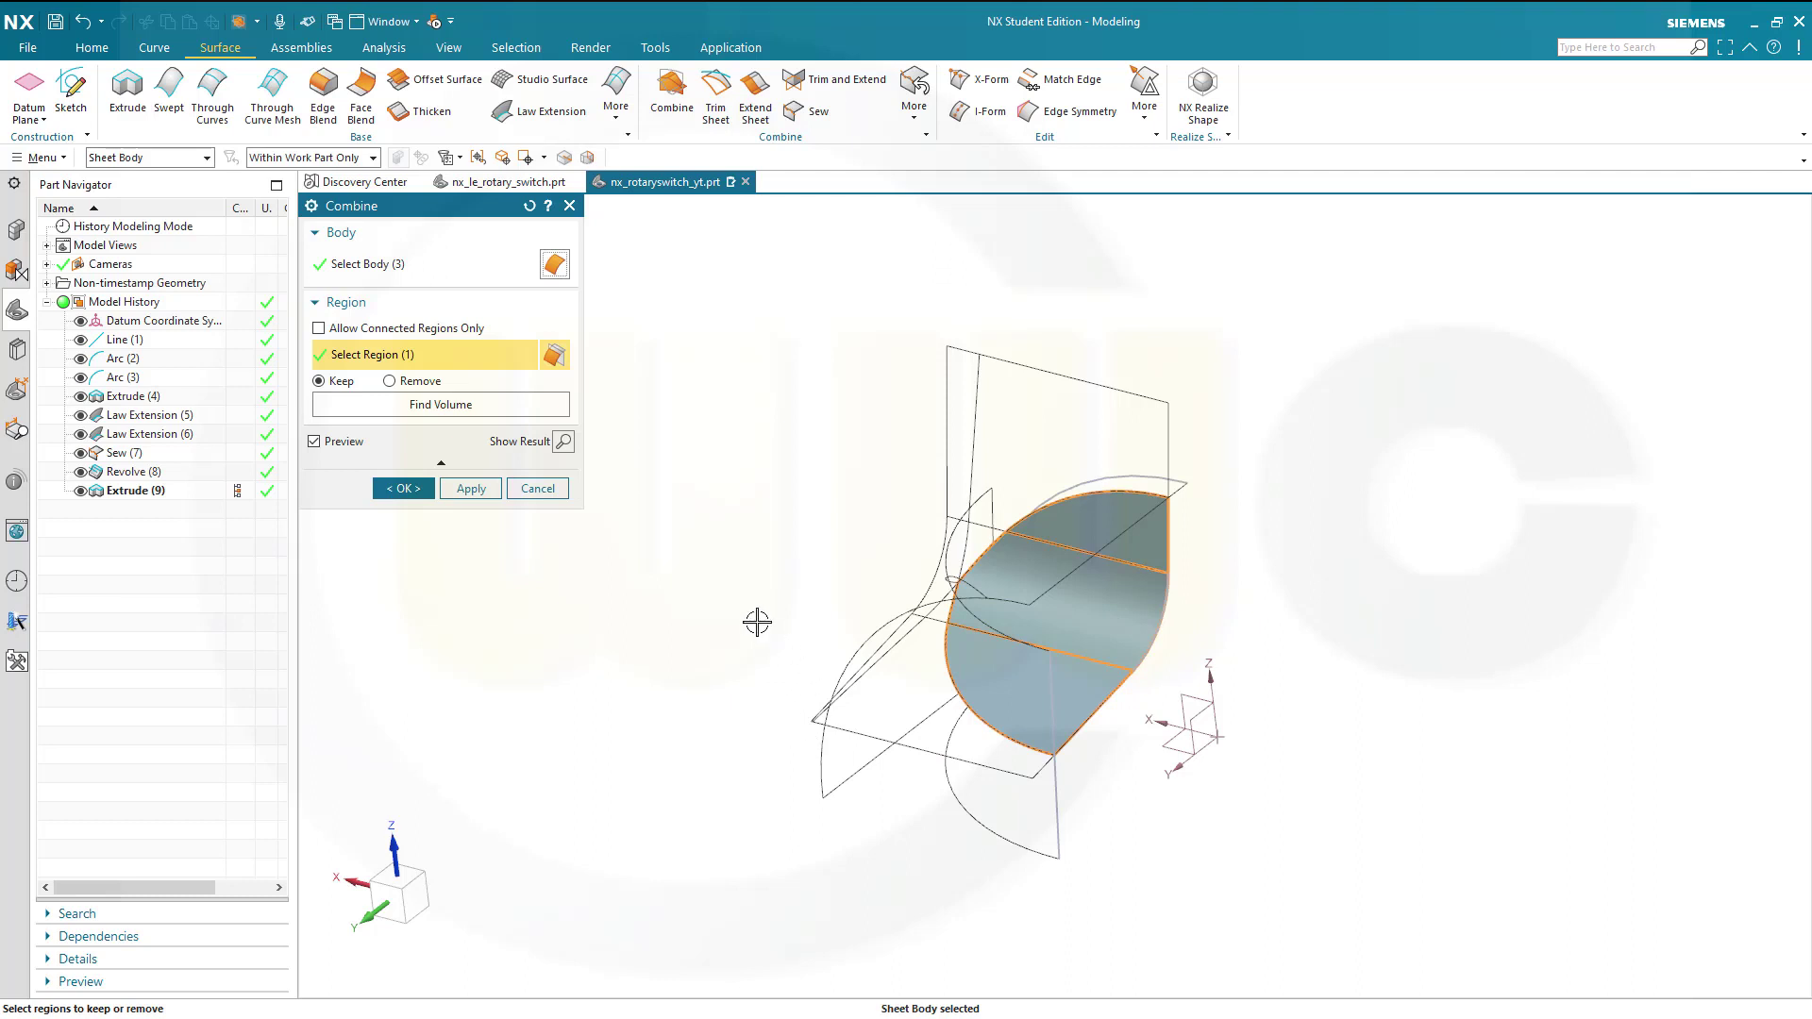
middle_drag(757, 622, 811, 606)
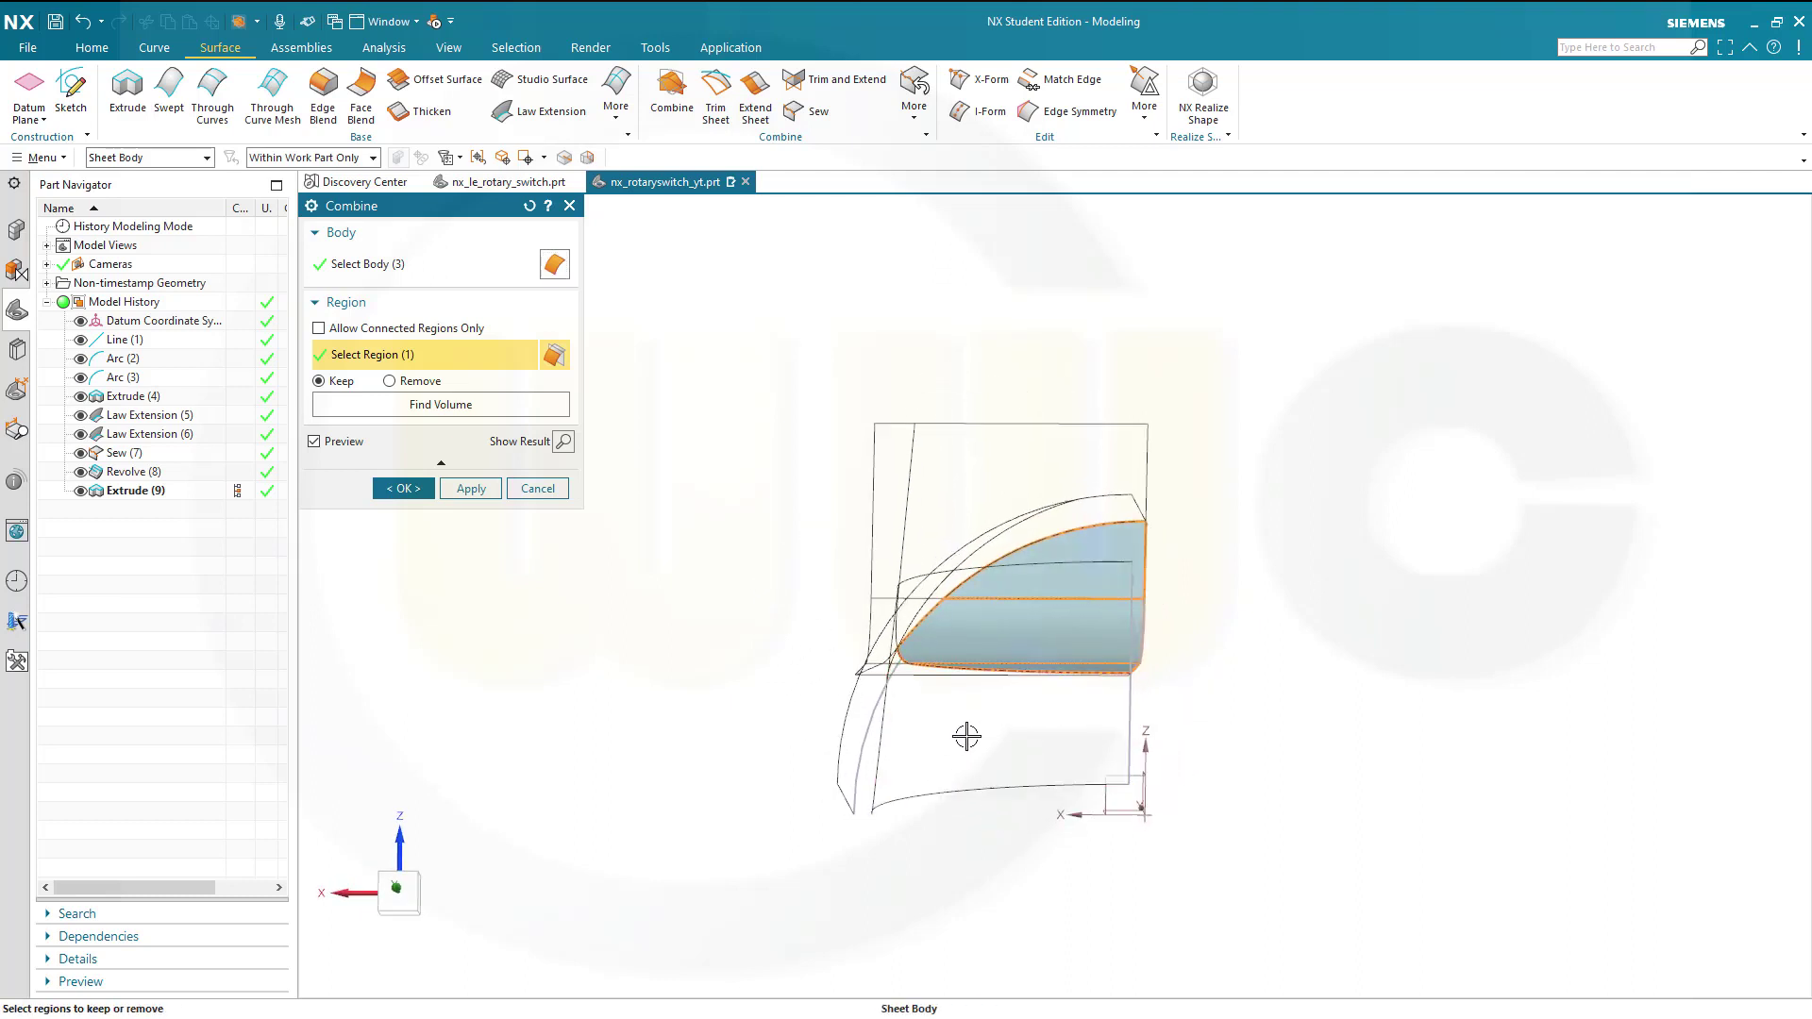
middle_drag(701, 590, 811, 533)
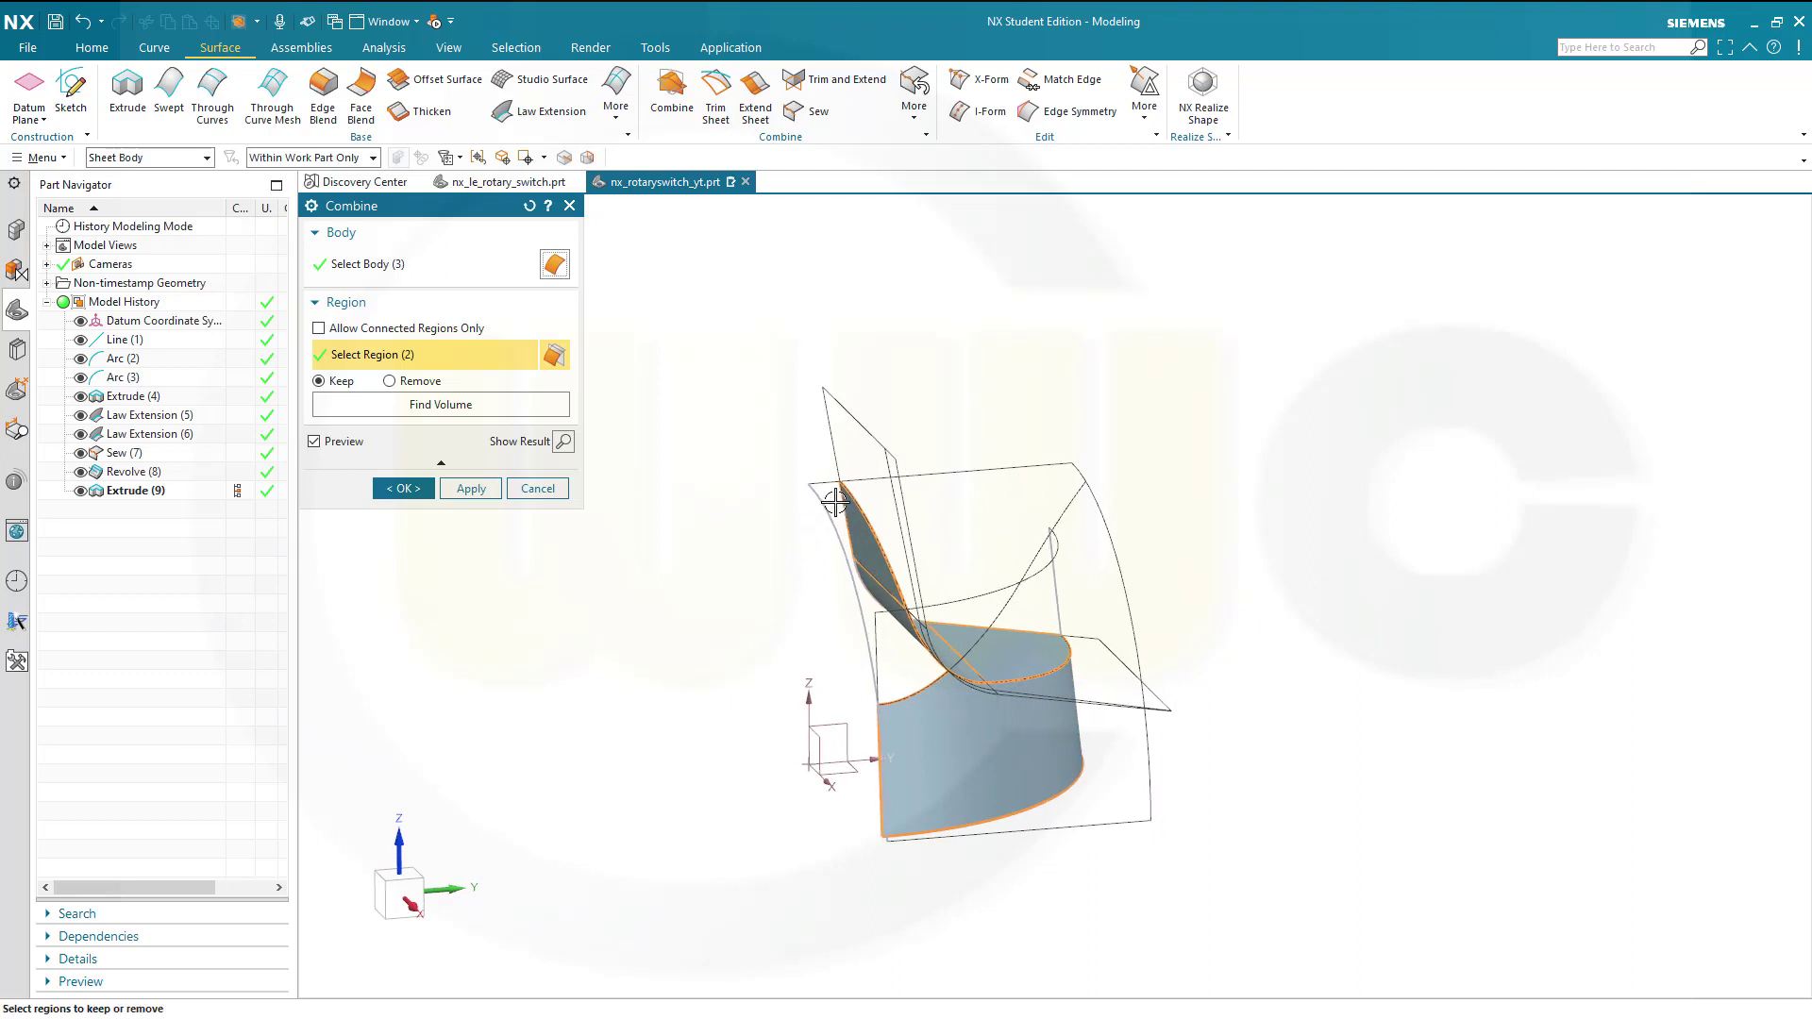
click(837, 500)
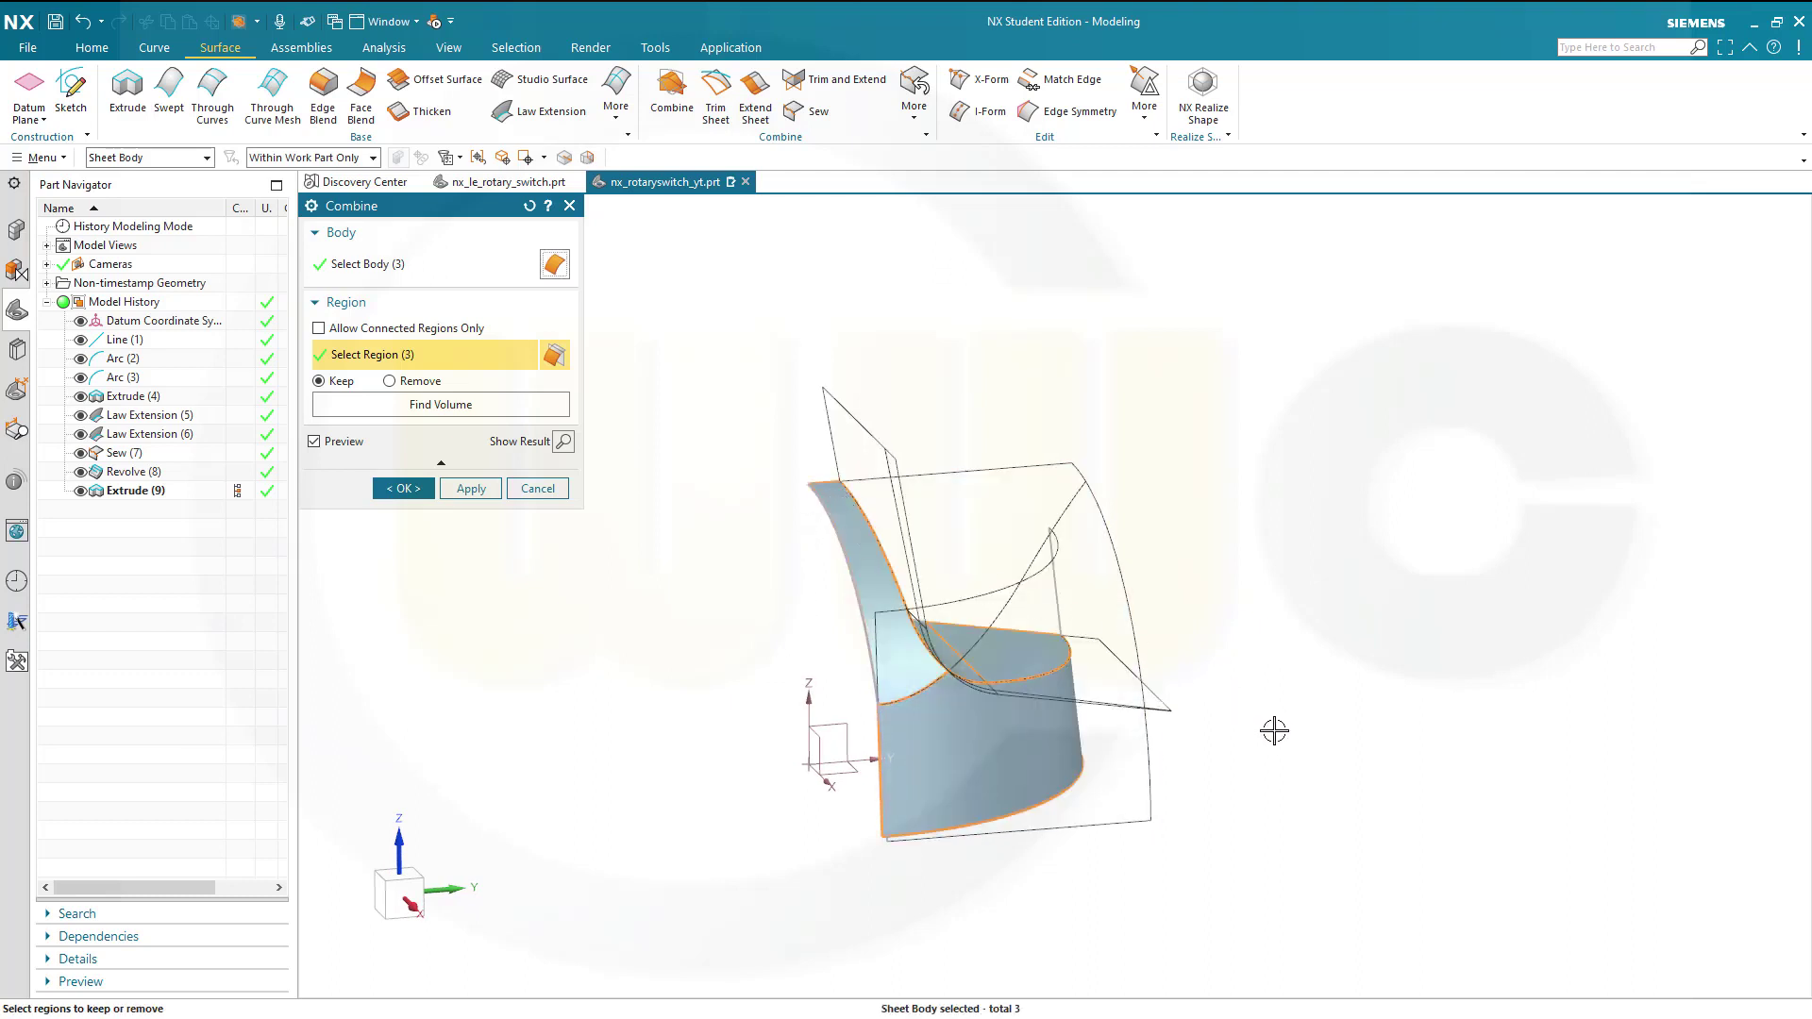
middle_drag(1274, 730, 1132, 740)
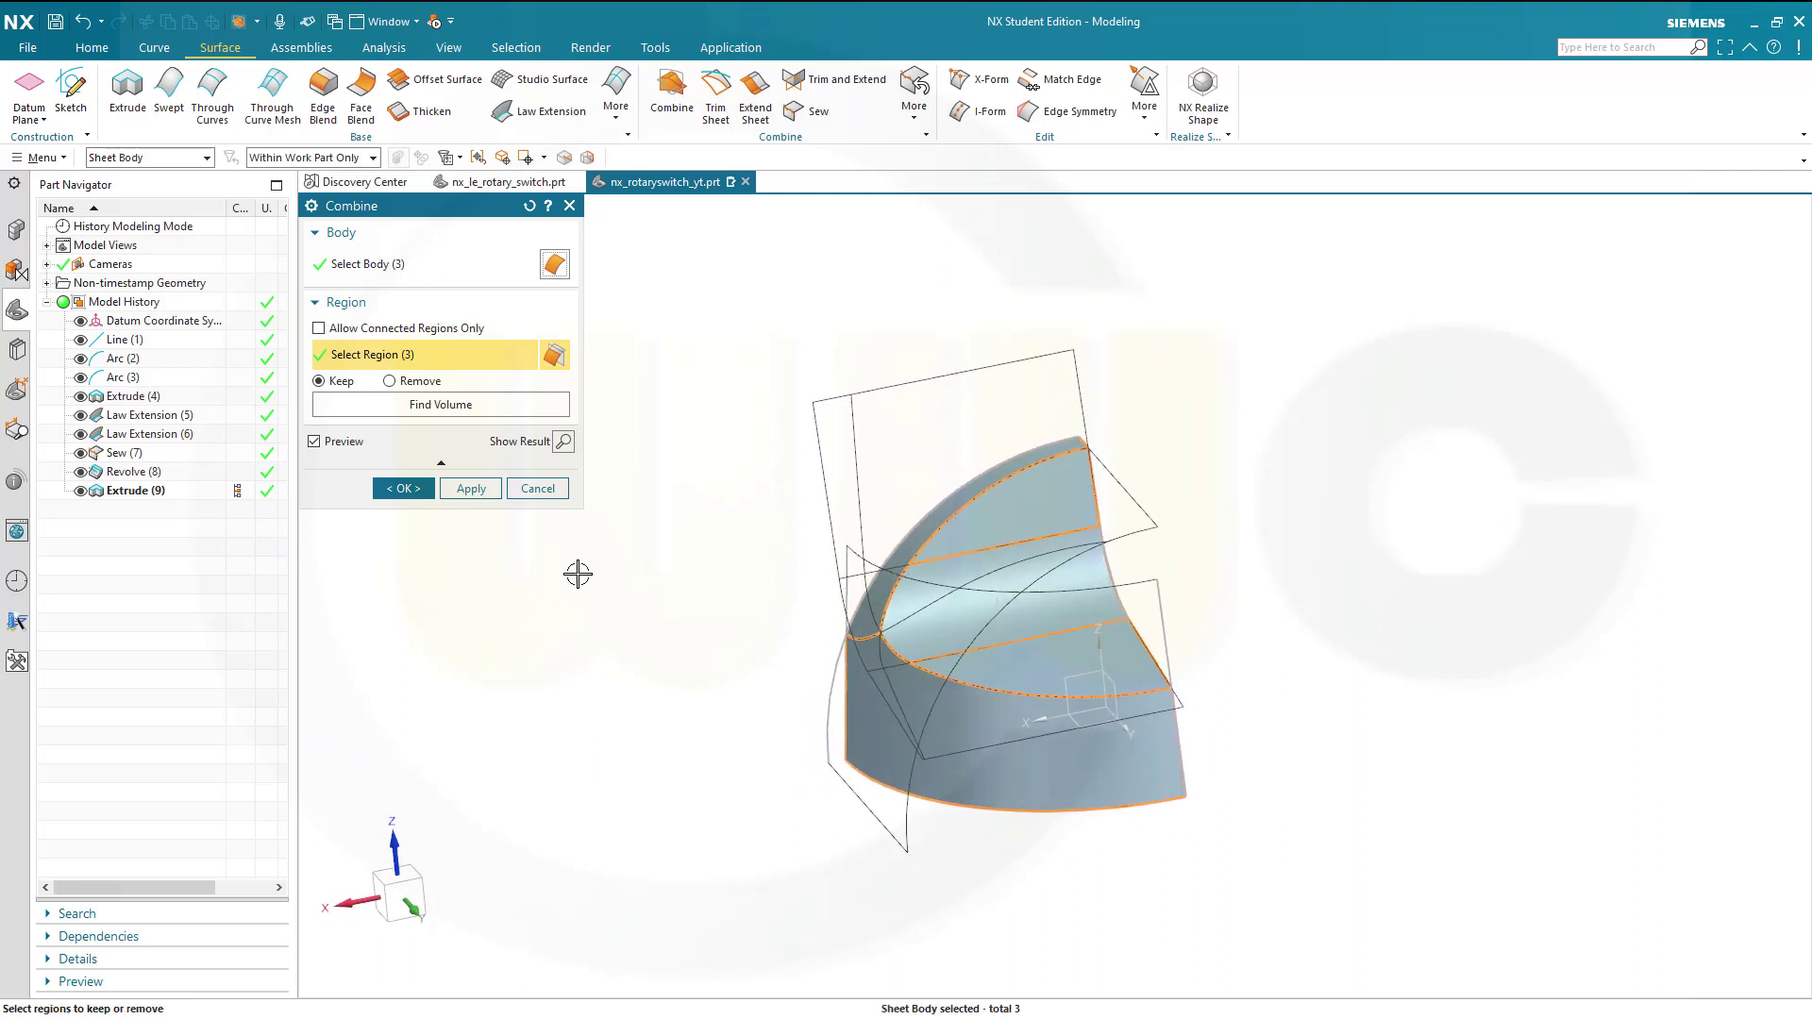
click(408, 489)
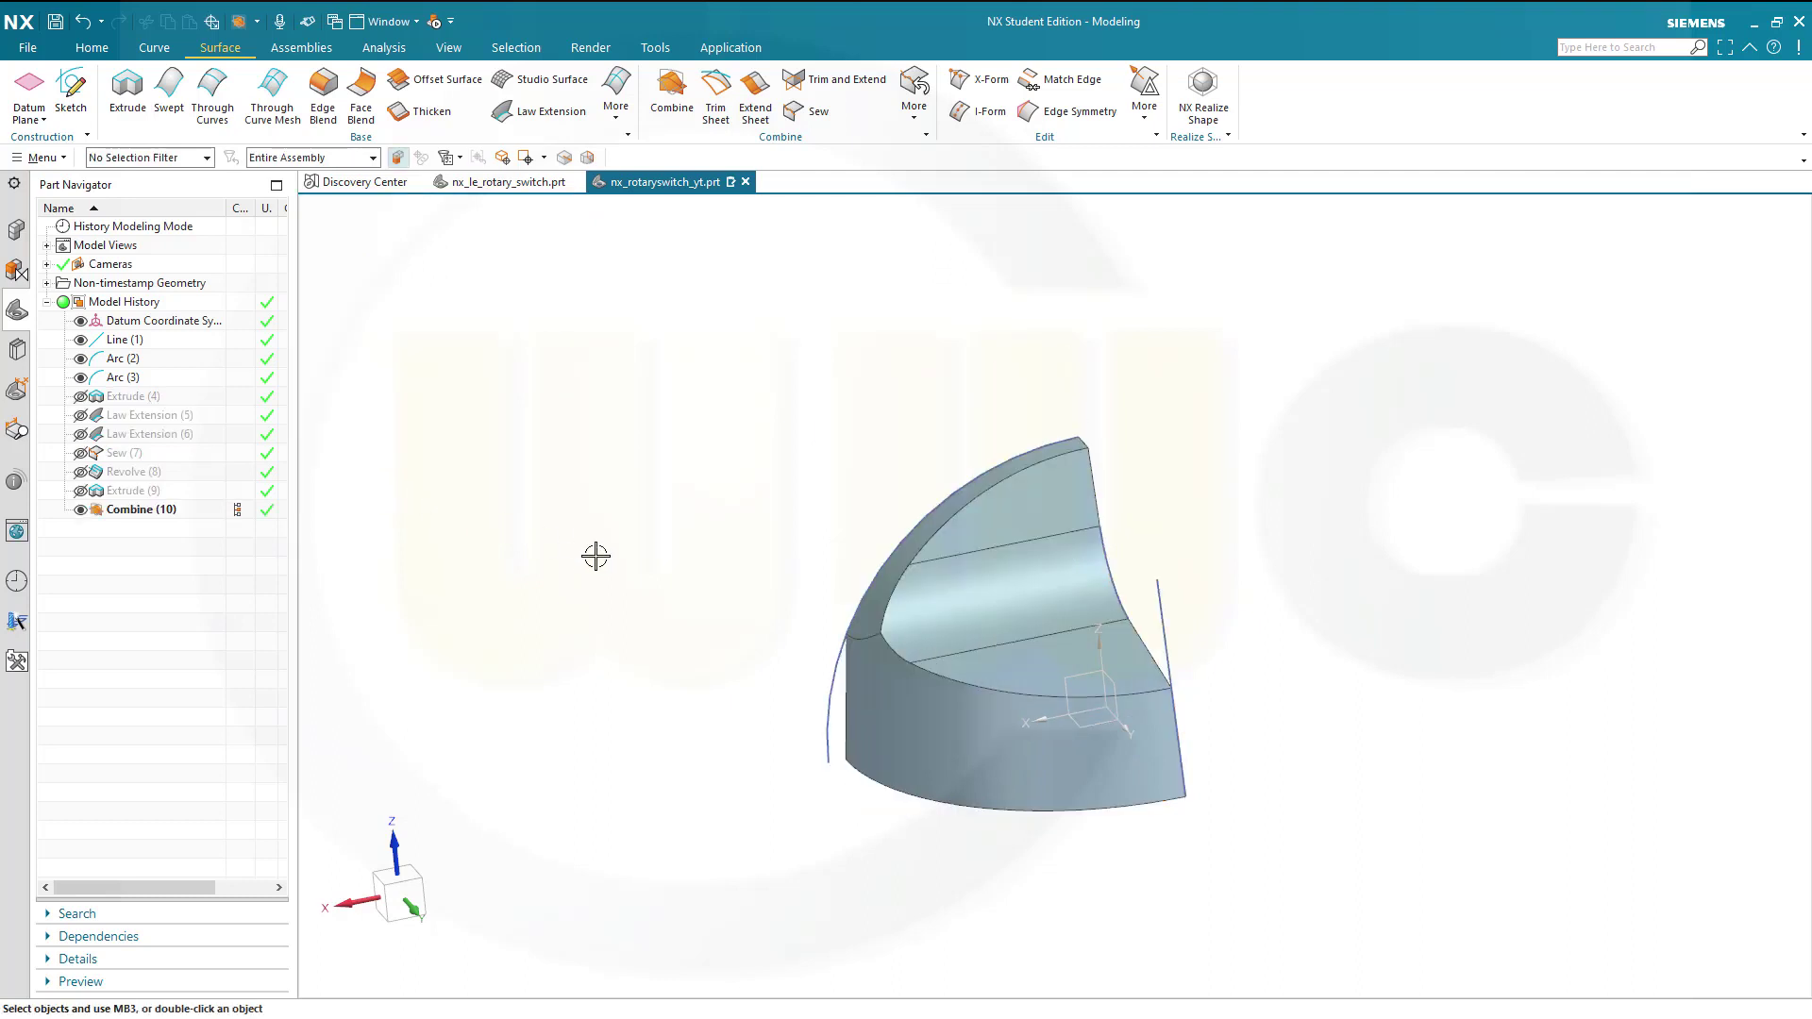
Hide the Arc (3) curve and turn the view to inspect the combined quarter body.
click(80, 378)
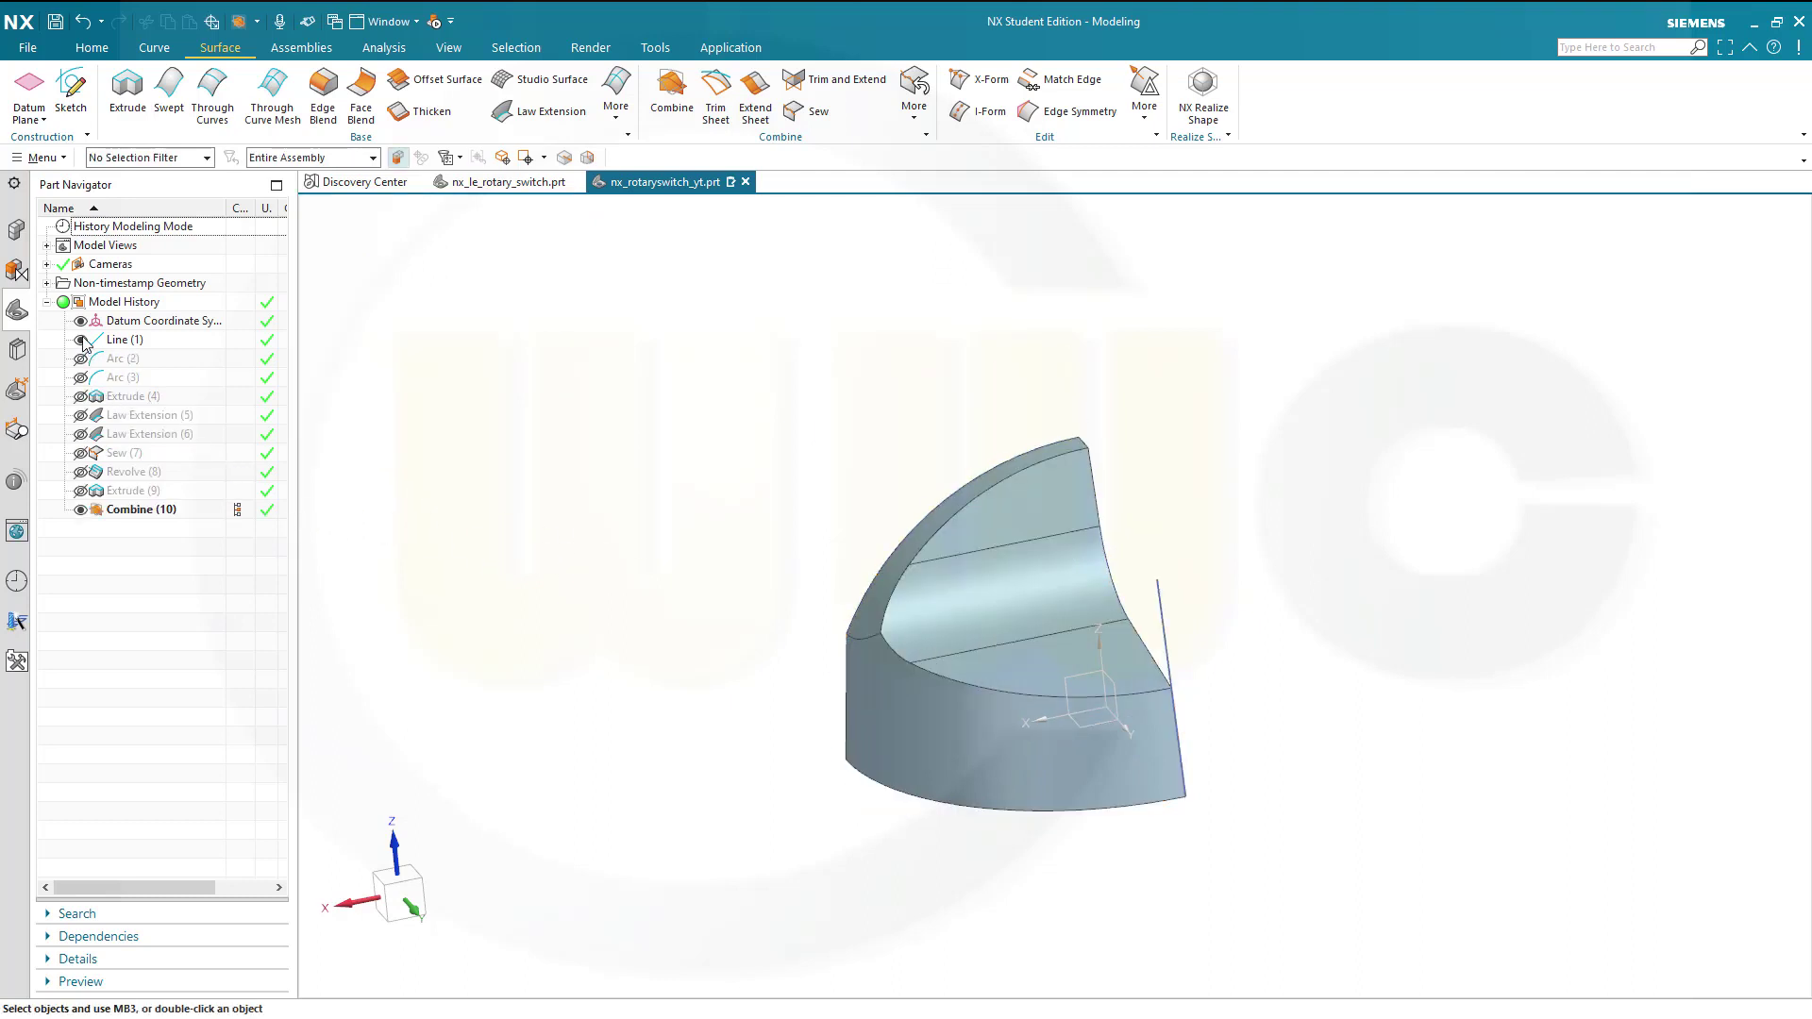
middle_drag(621, 541, 791, 570)
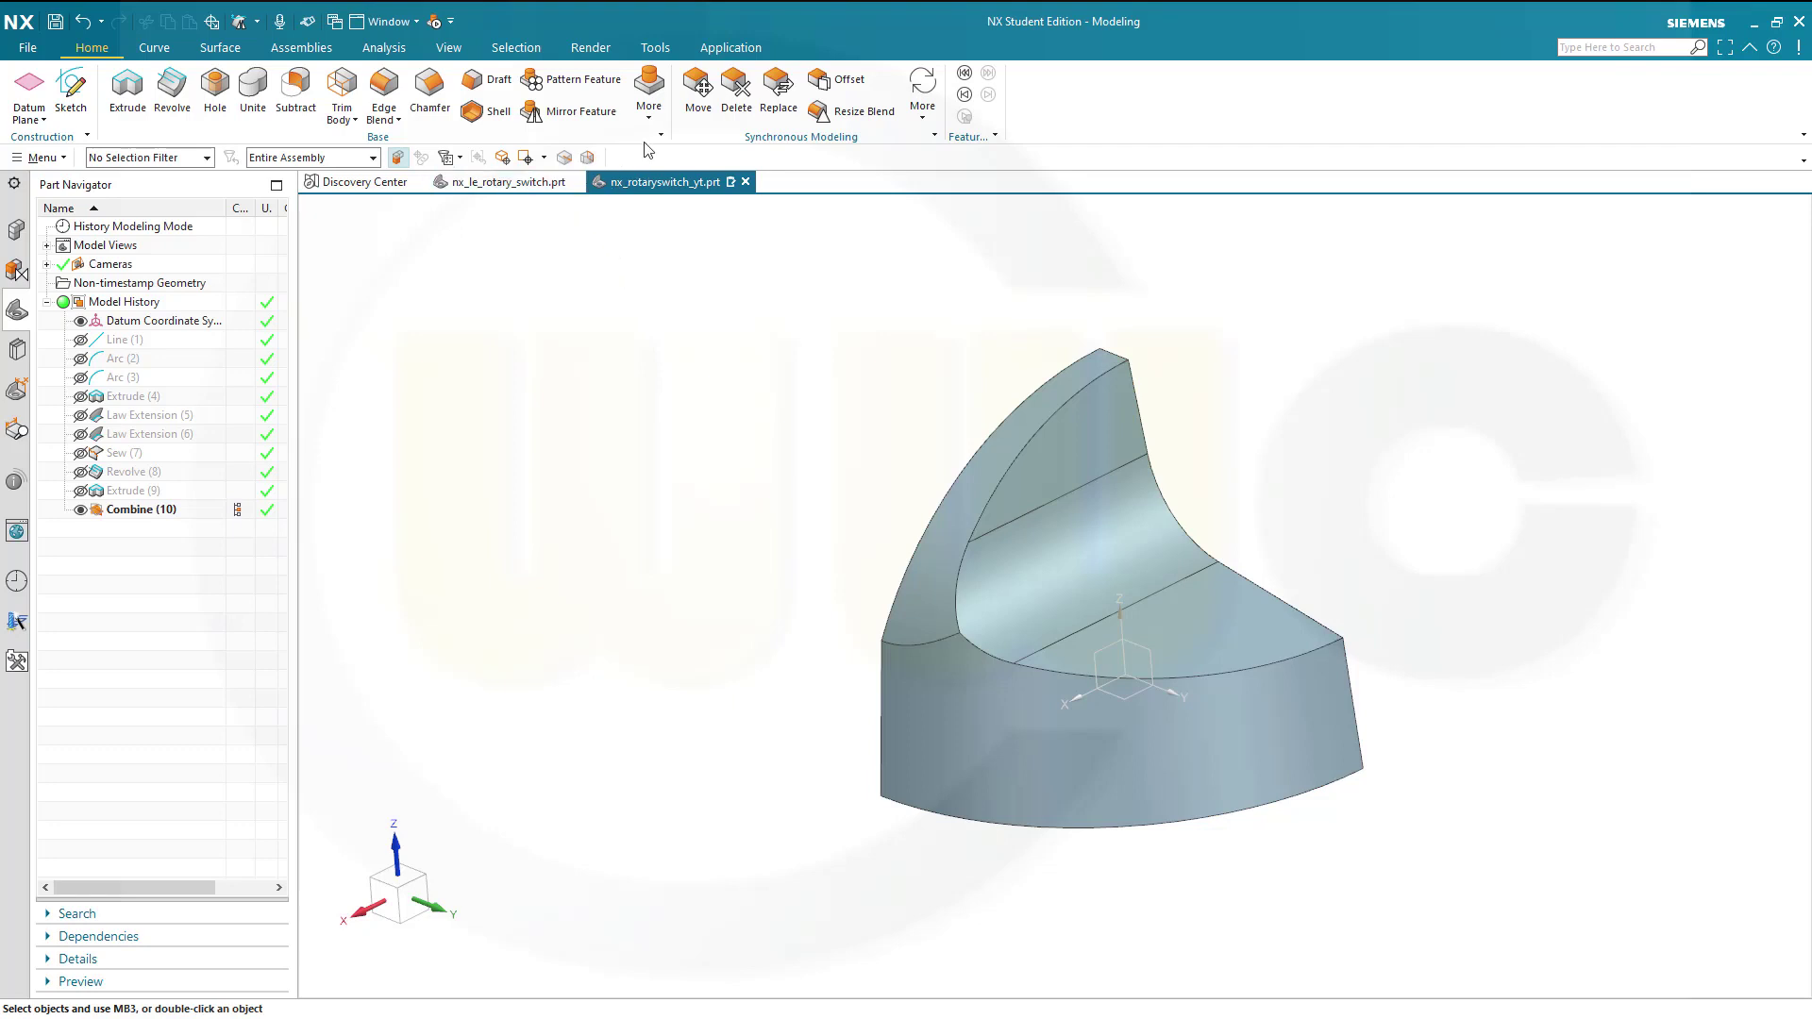
Mirror the combined wedge body across the datum XZ plane as Mirror Geometry (12).
click(650, 95)
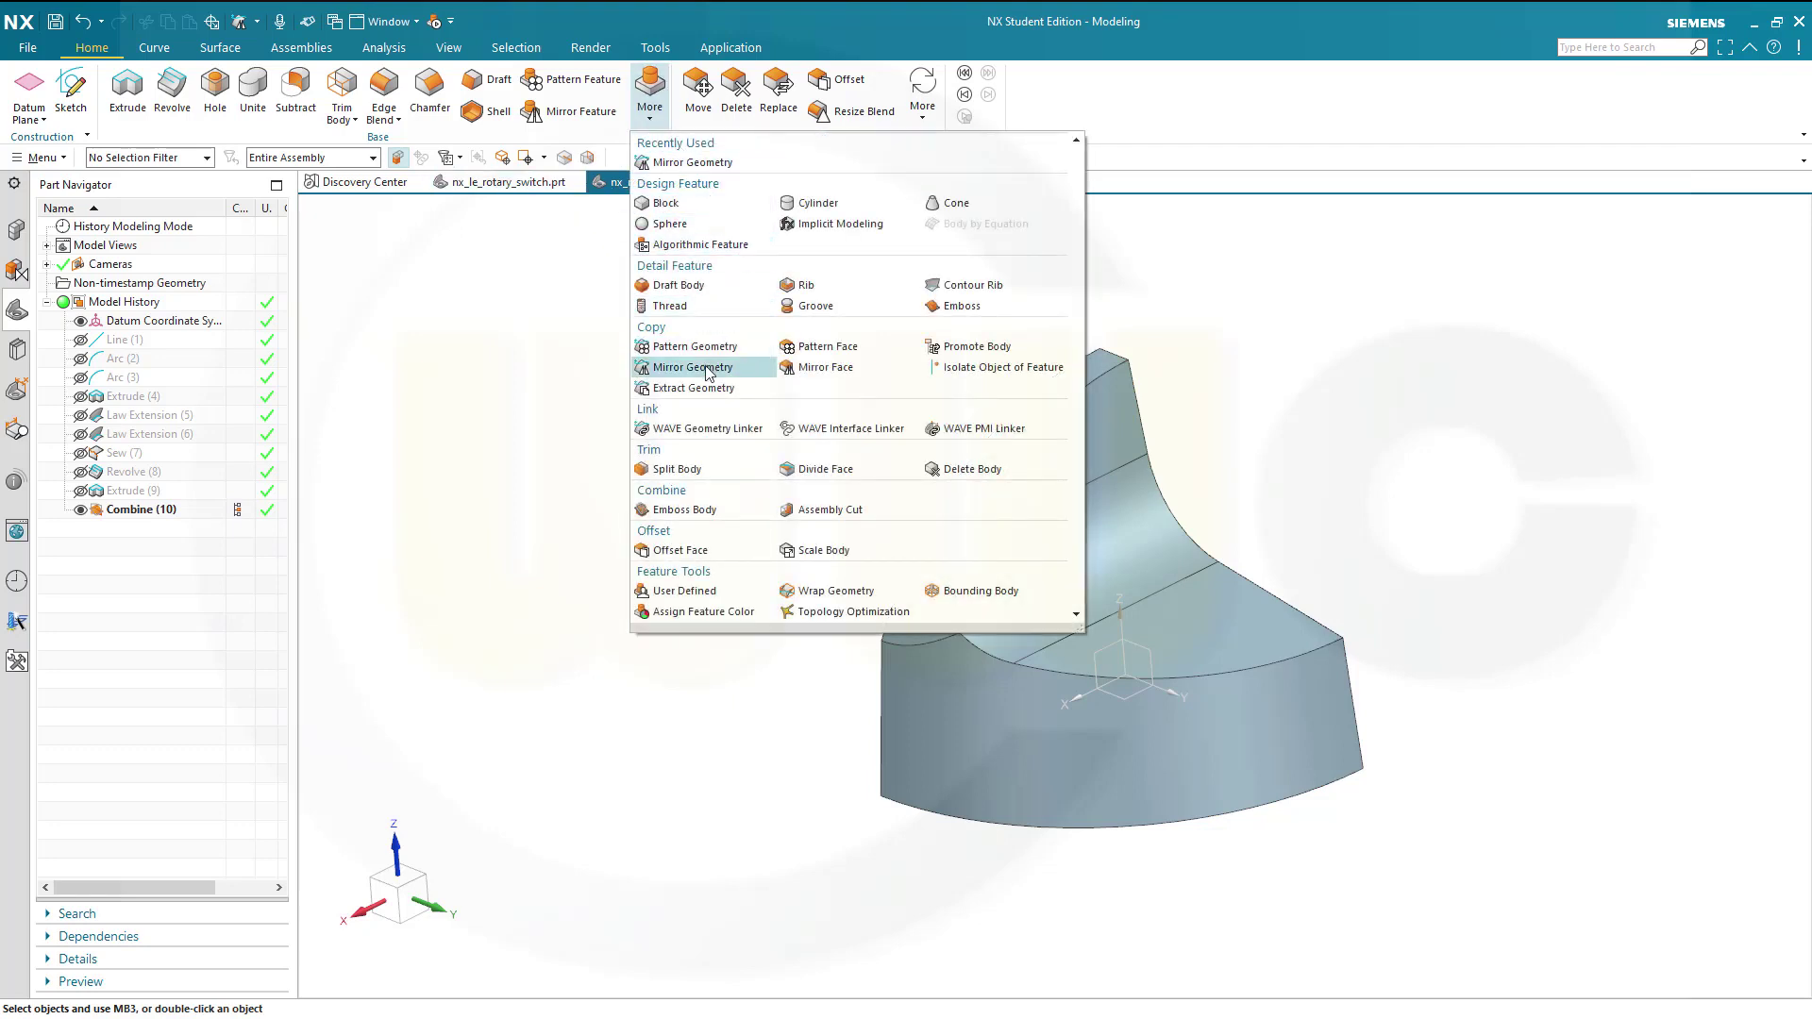
click(708, 368)
click(1133, 595)
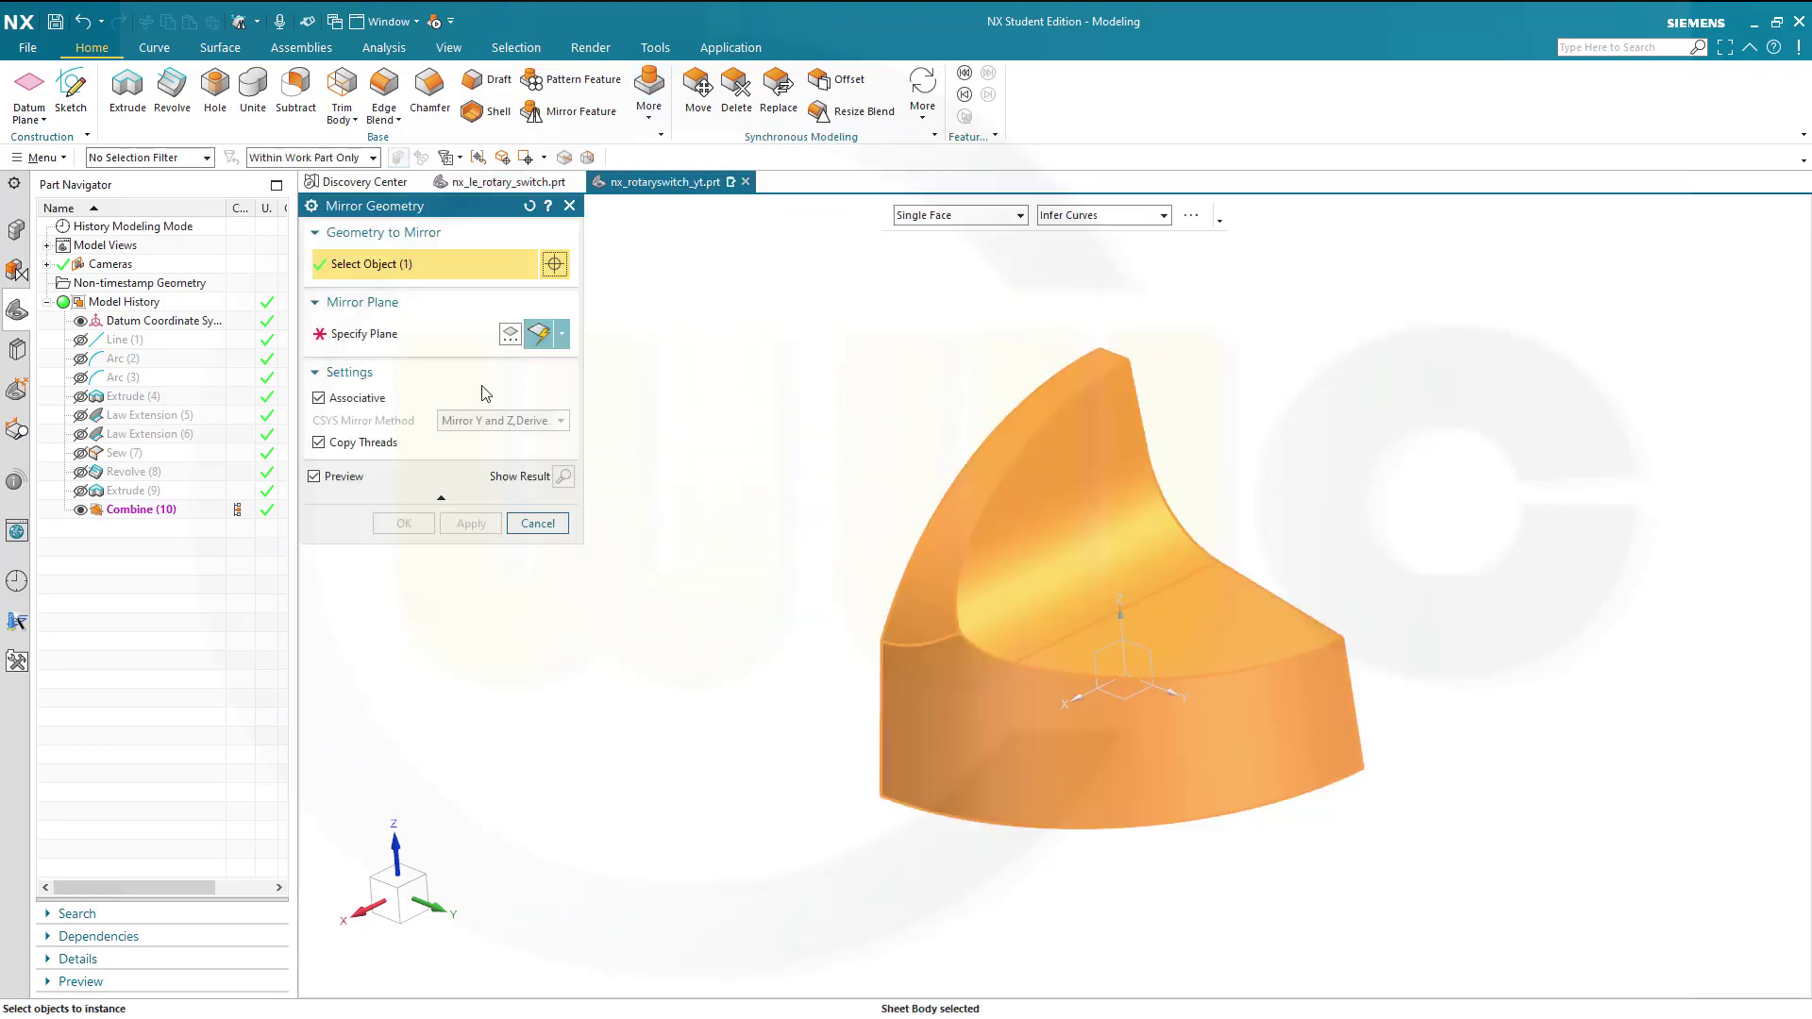
click(365, 334)
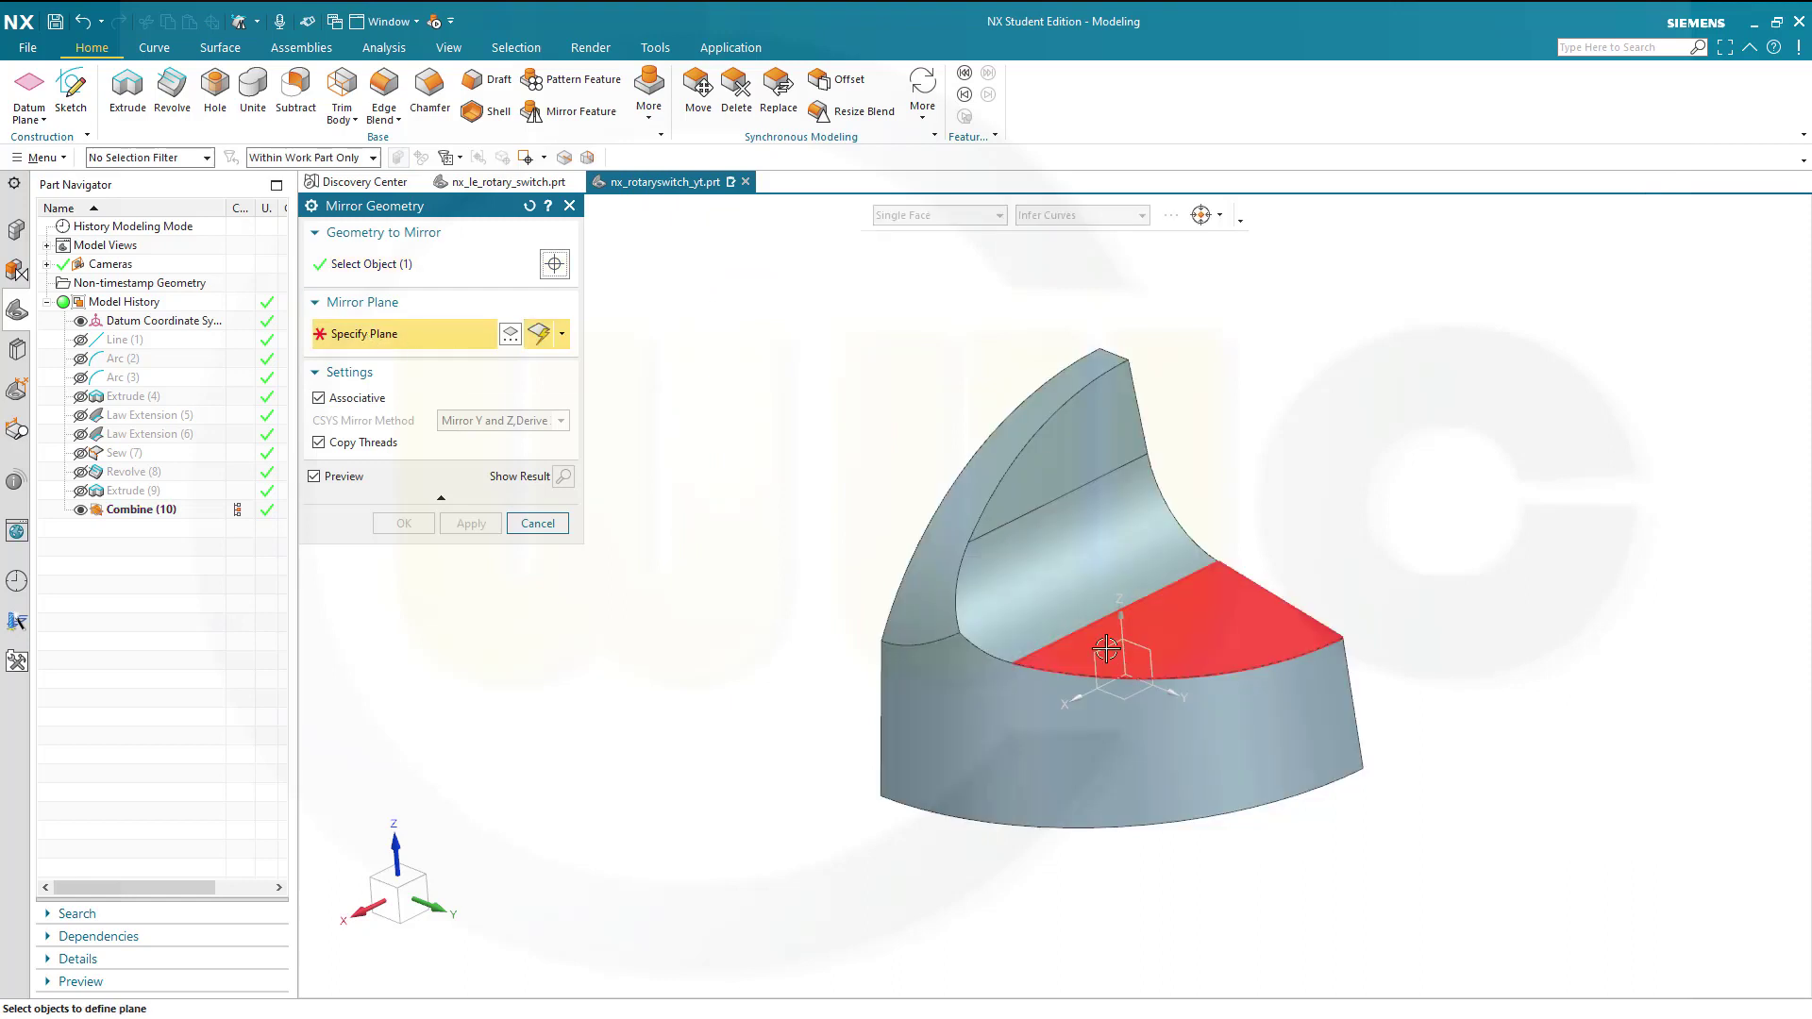
click(1135, 661)
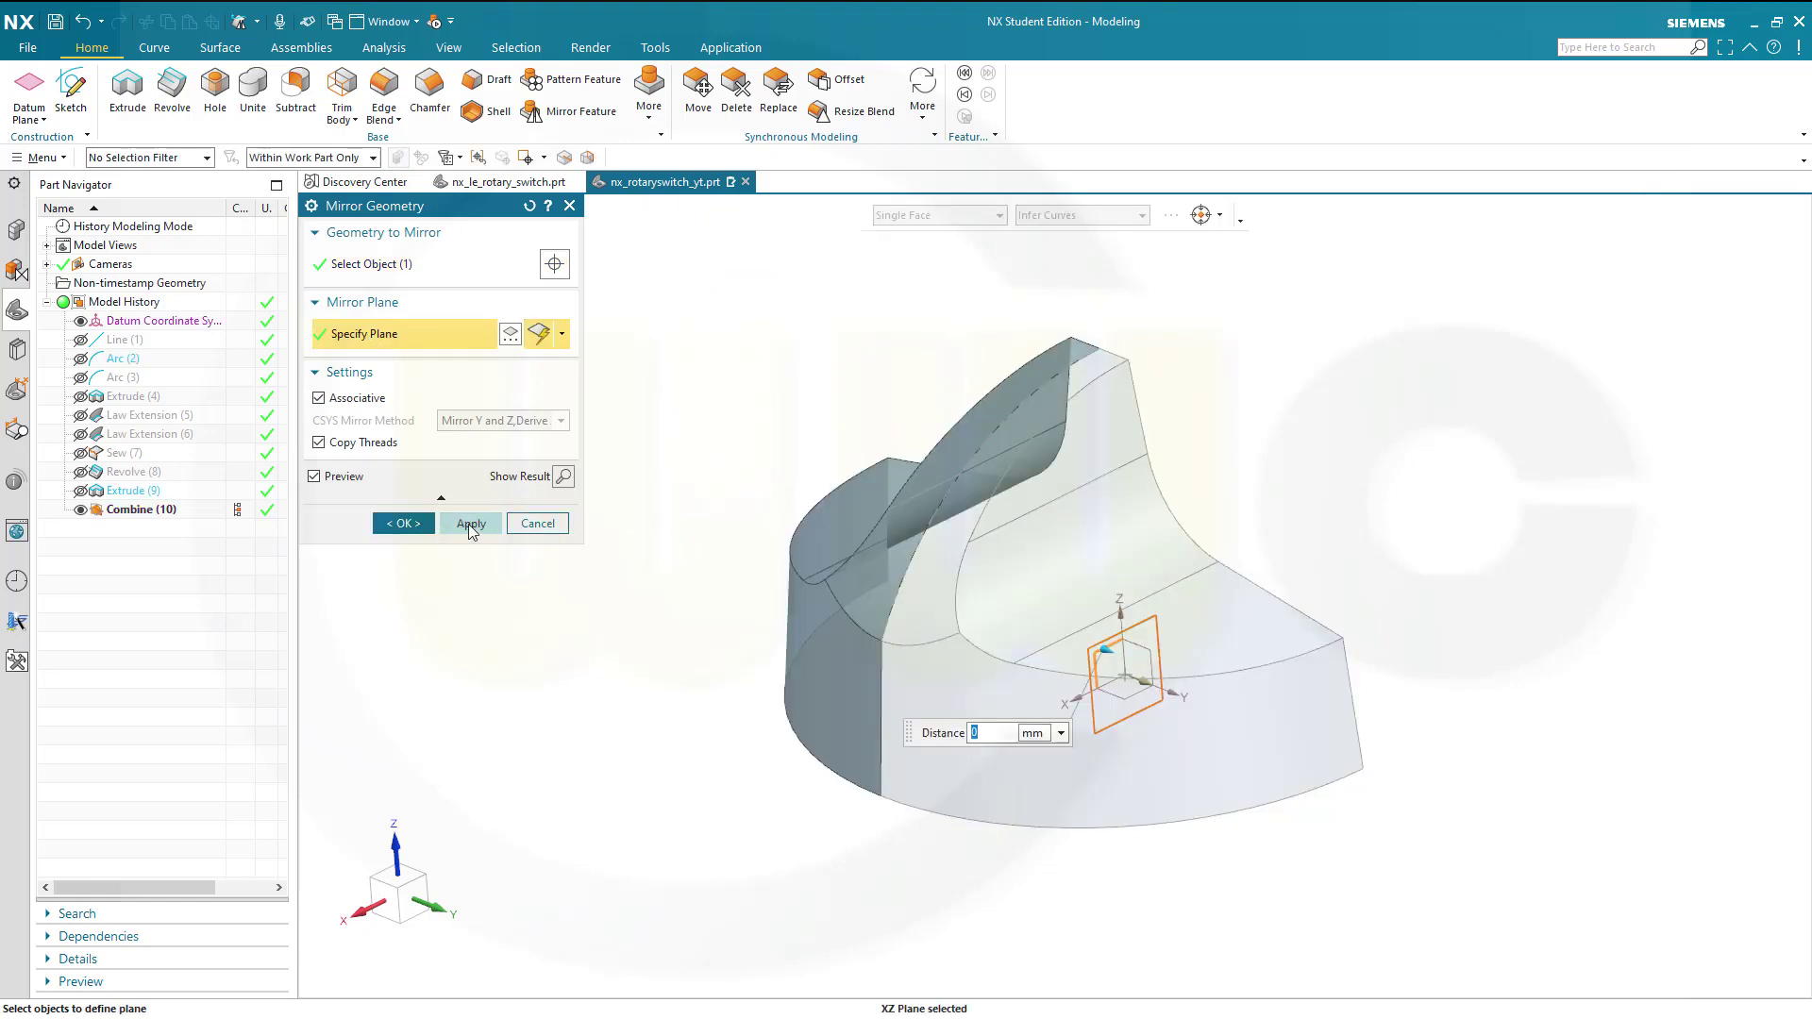
click(404, 523)
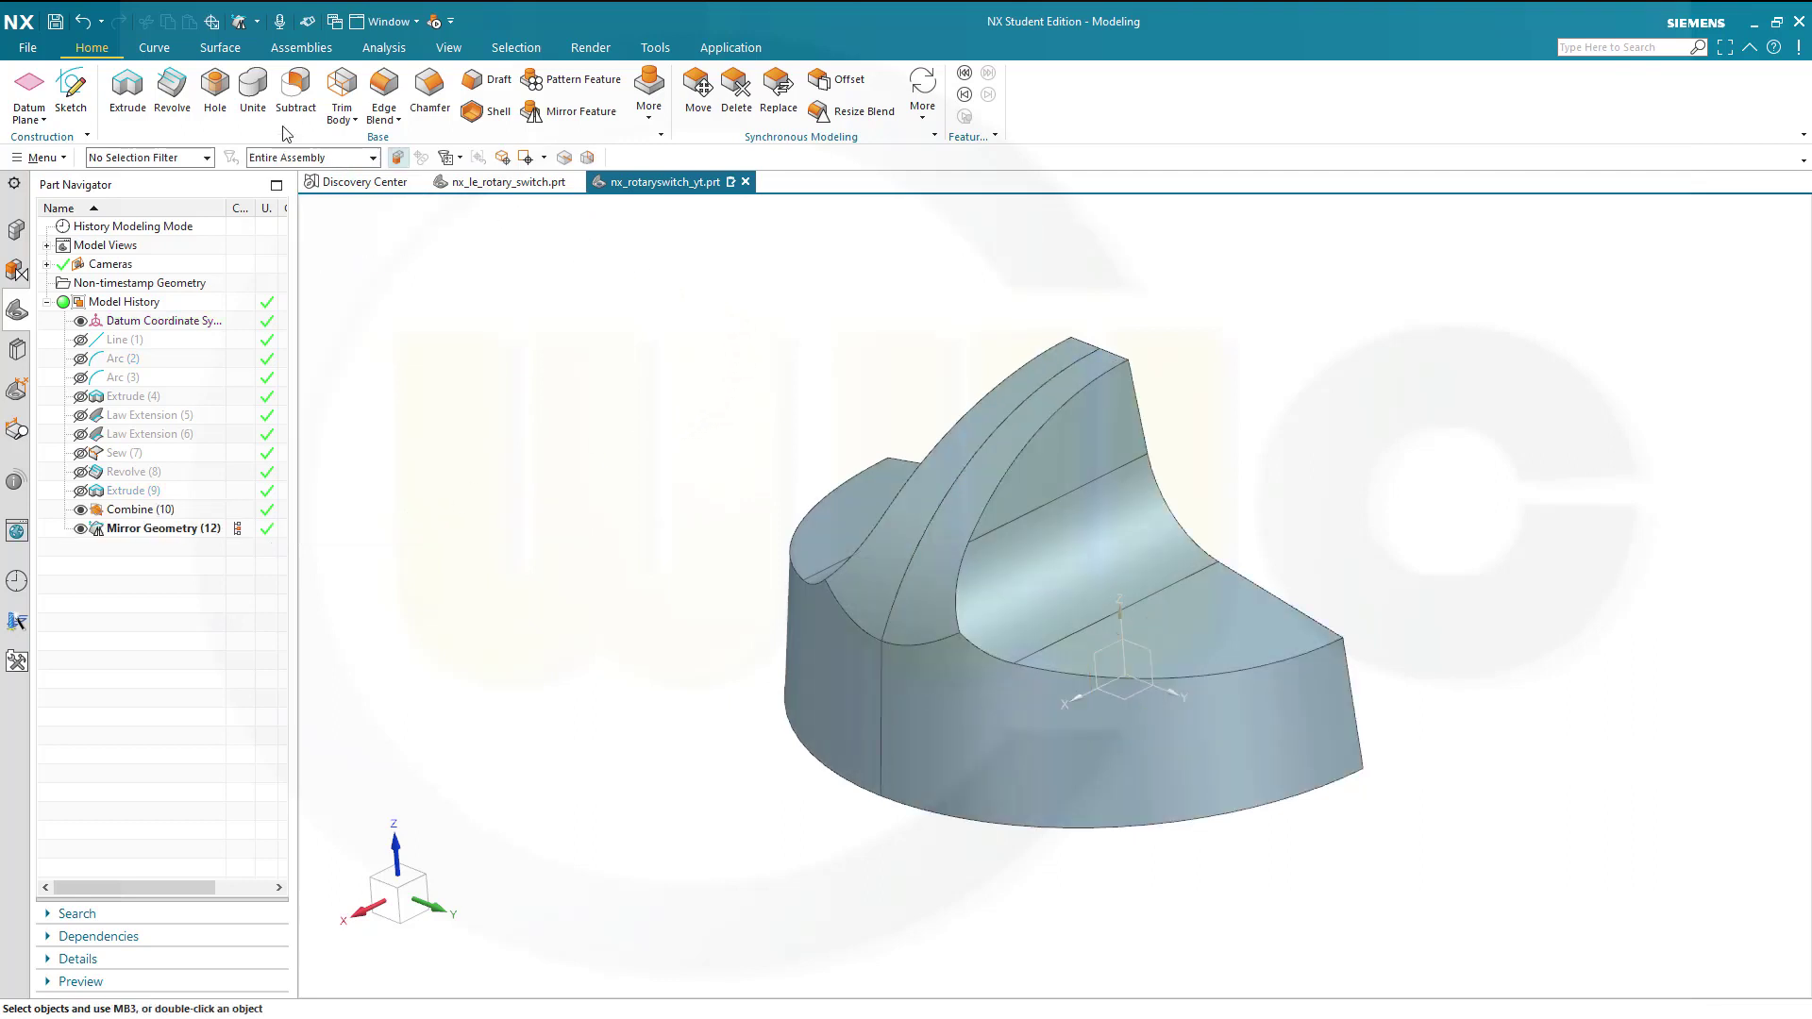
click(220, 47)
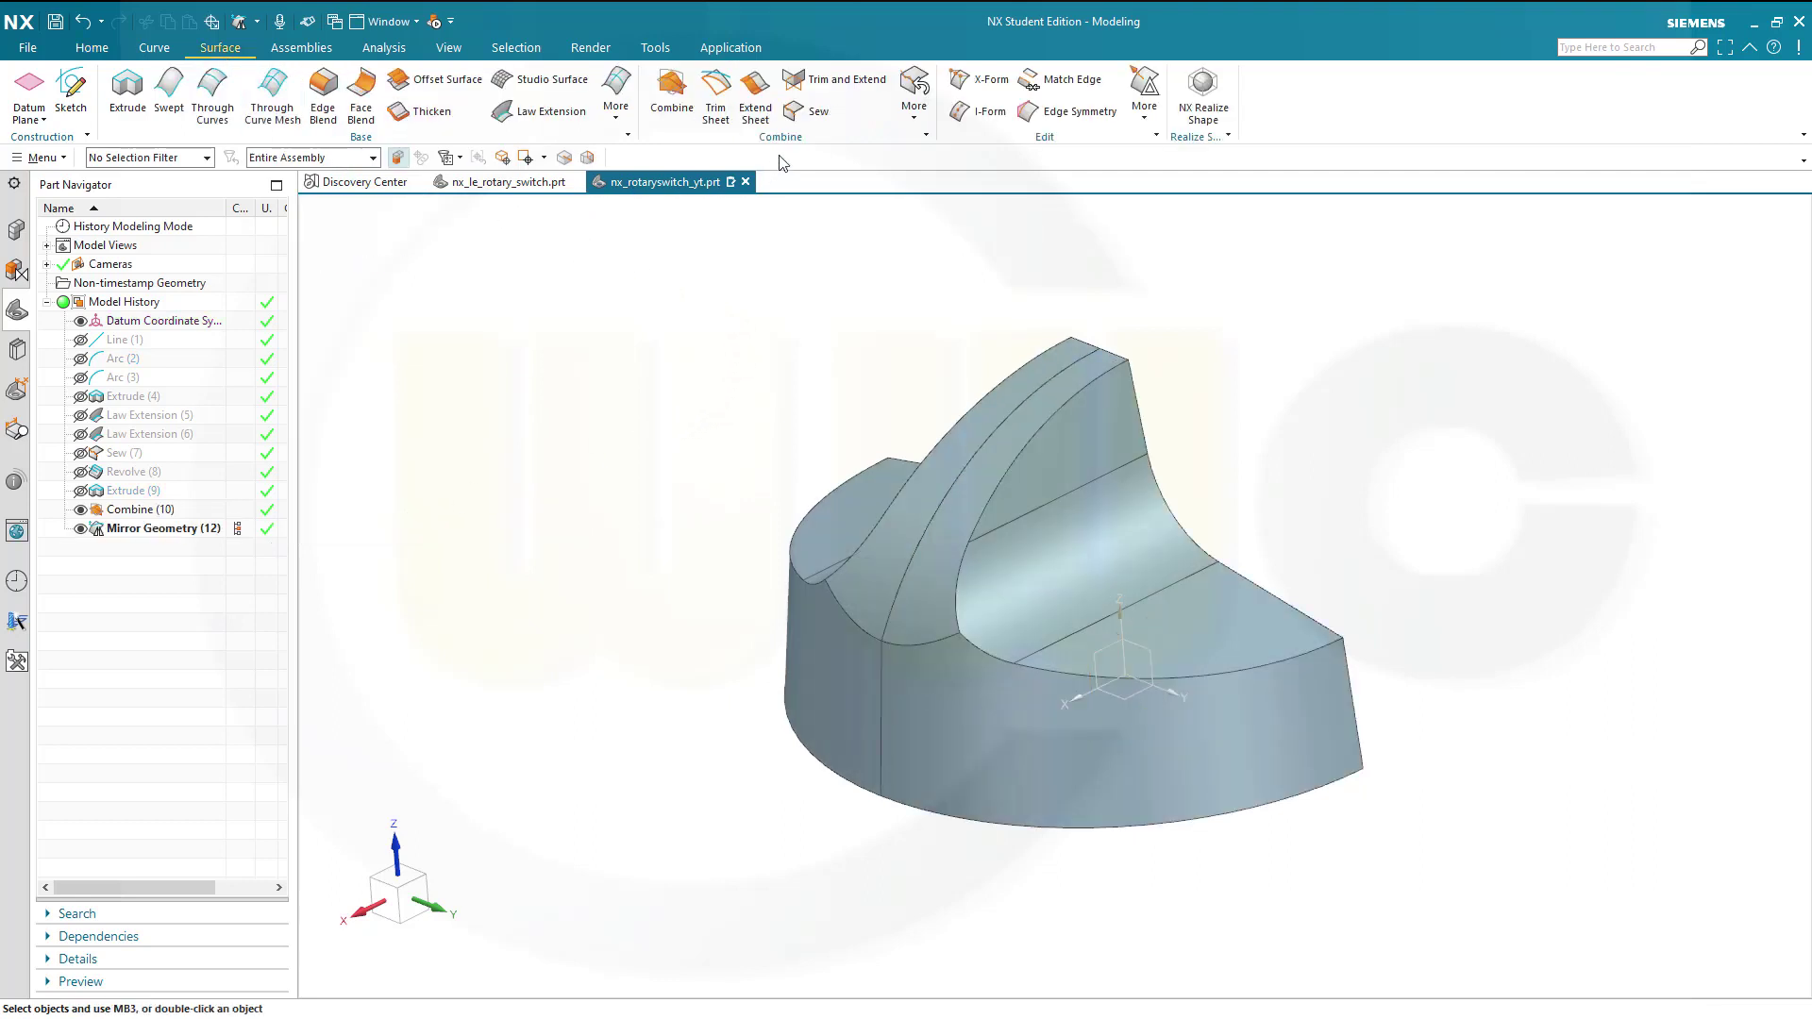
Sew the right half as target and the mirrored left half as tool into one sheet.
click(819, 120)
click(1084, 607)
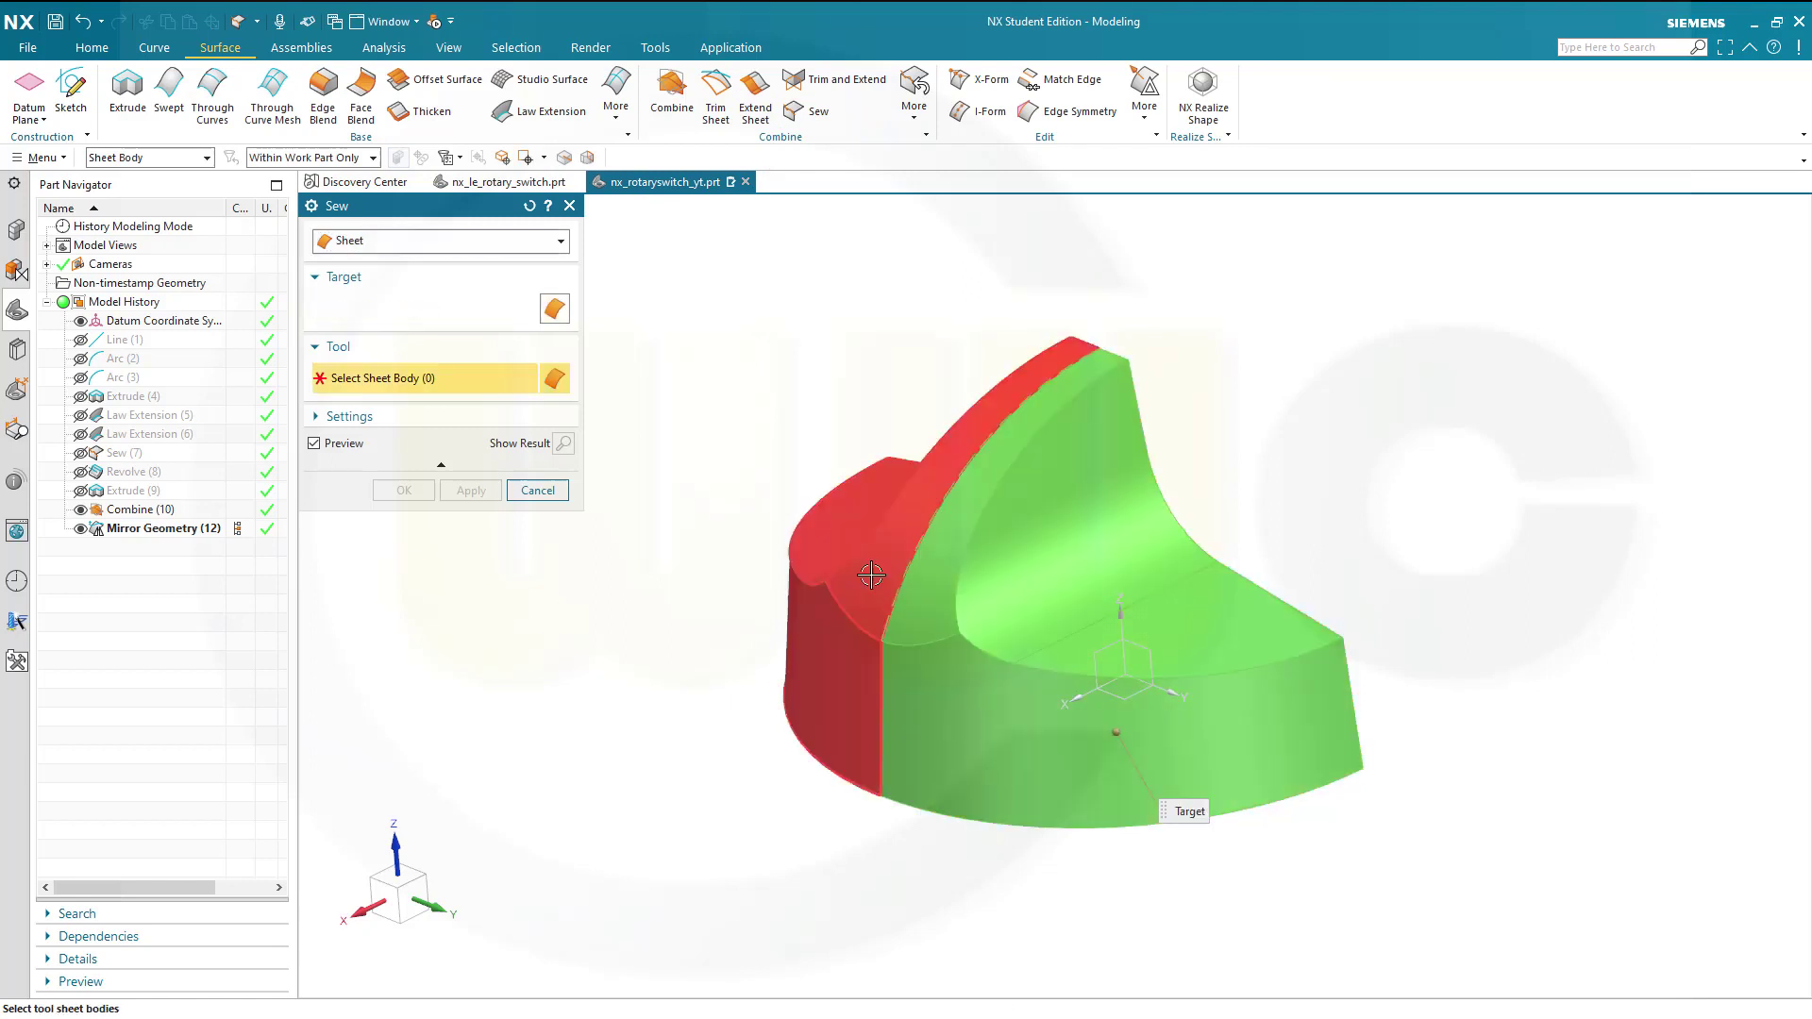
click(814, 553)
click(412, 490)
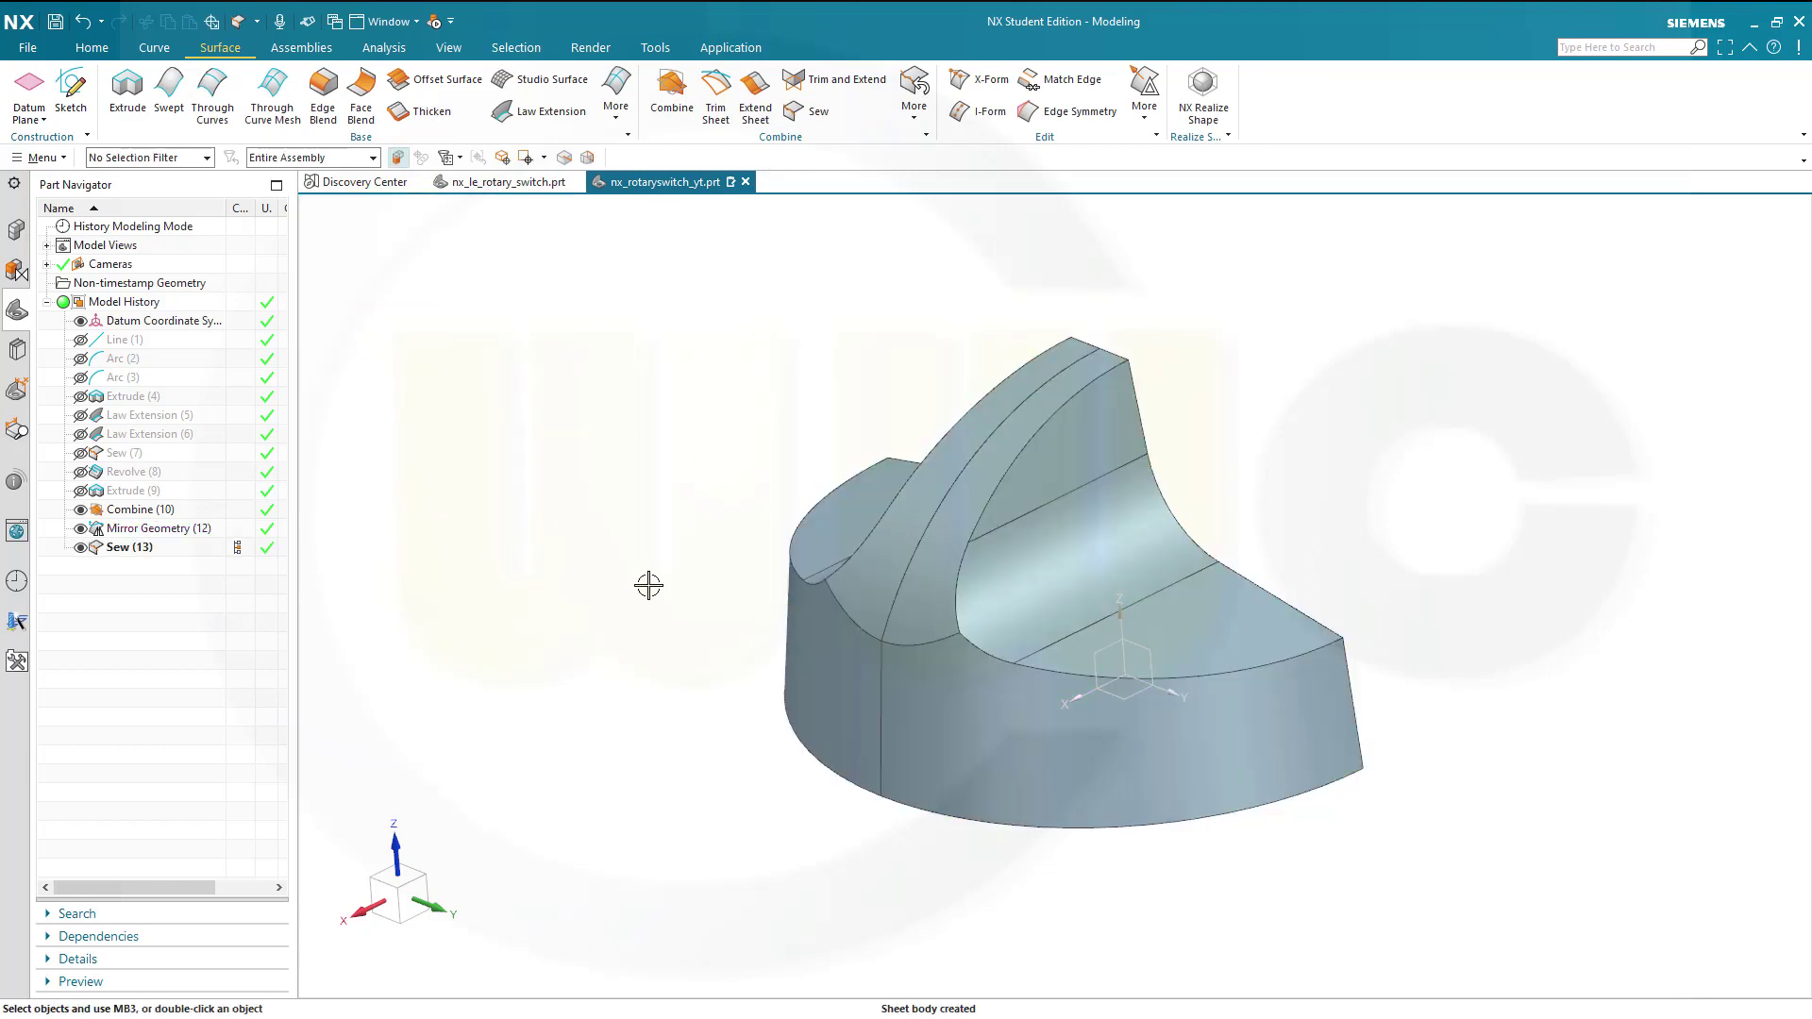
mouse_move(649, 585)
middle_down()
mouse_move(660, 547)
mouse_move(667, 566)
middle_up()
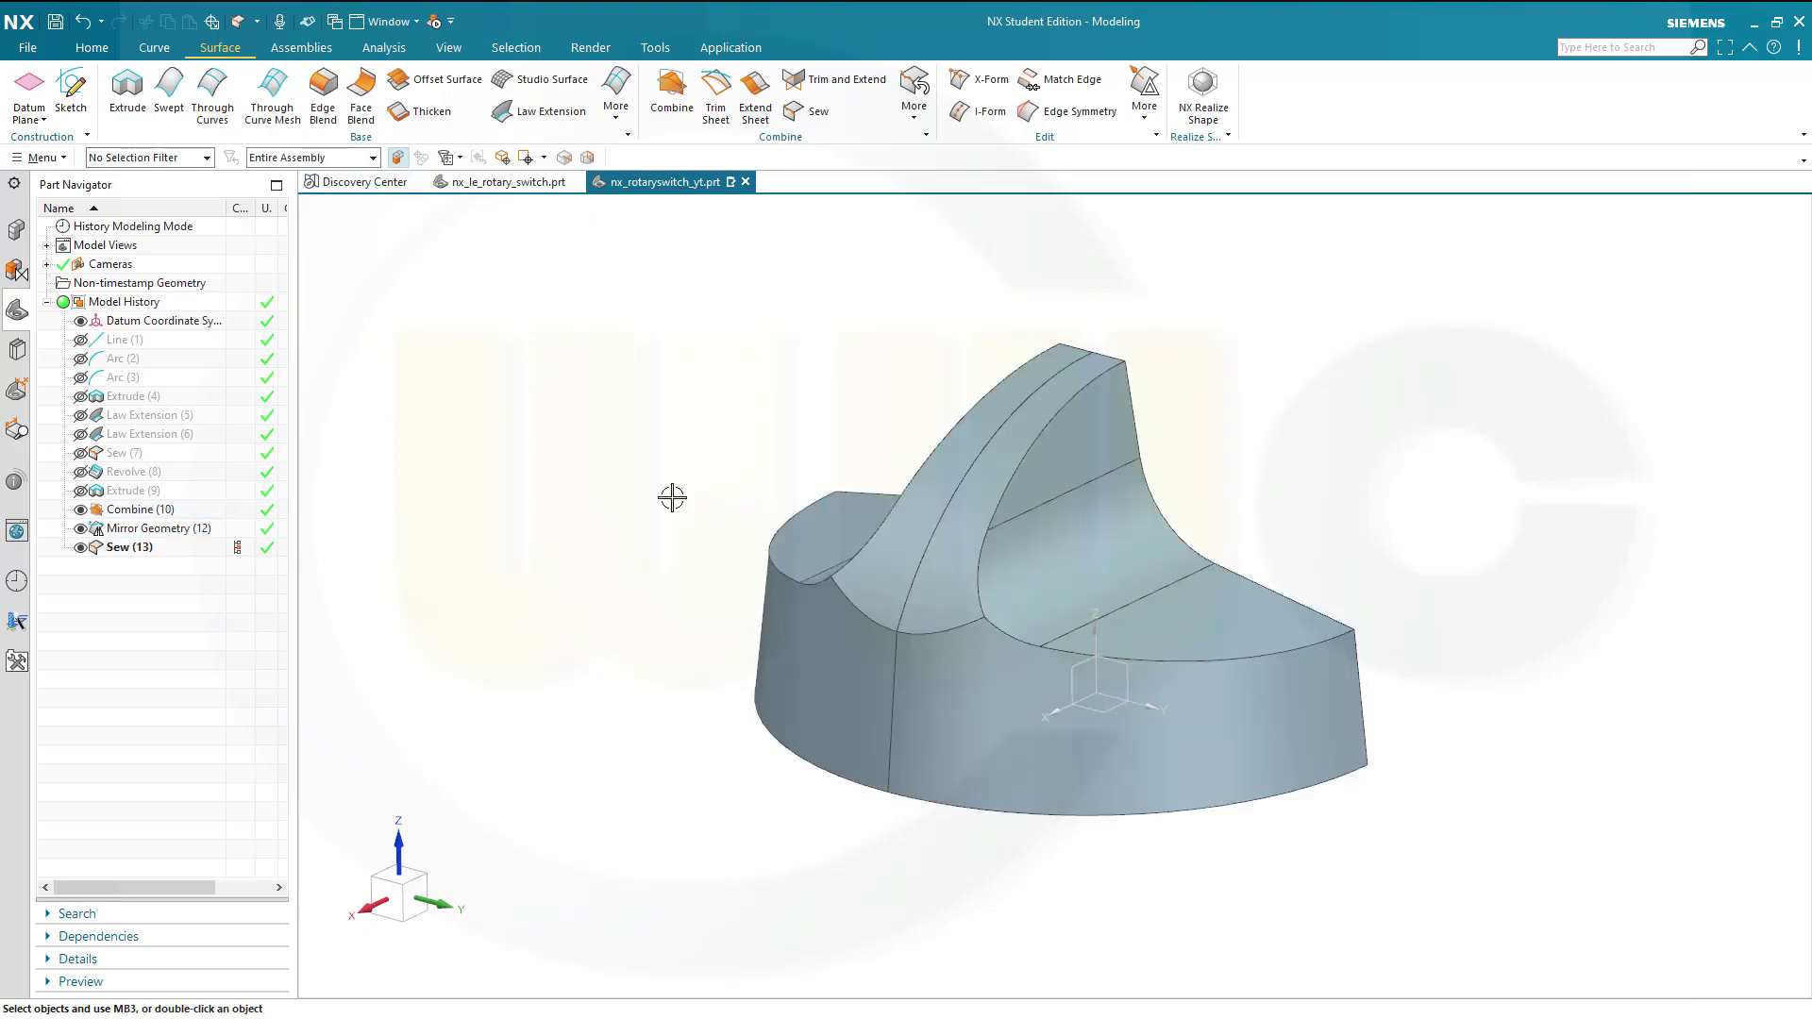
Start an edge blend on the fin's base edge chain with a radius-10 point at its end.
click(324, 113)
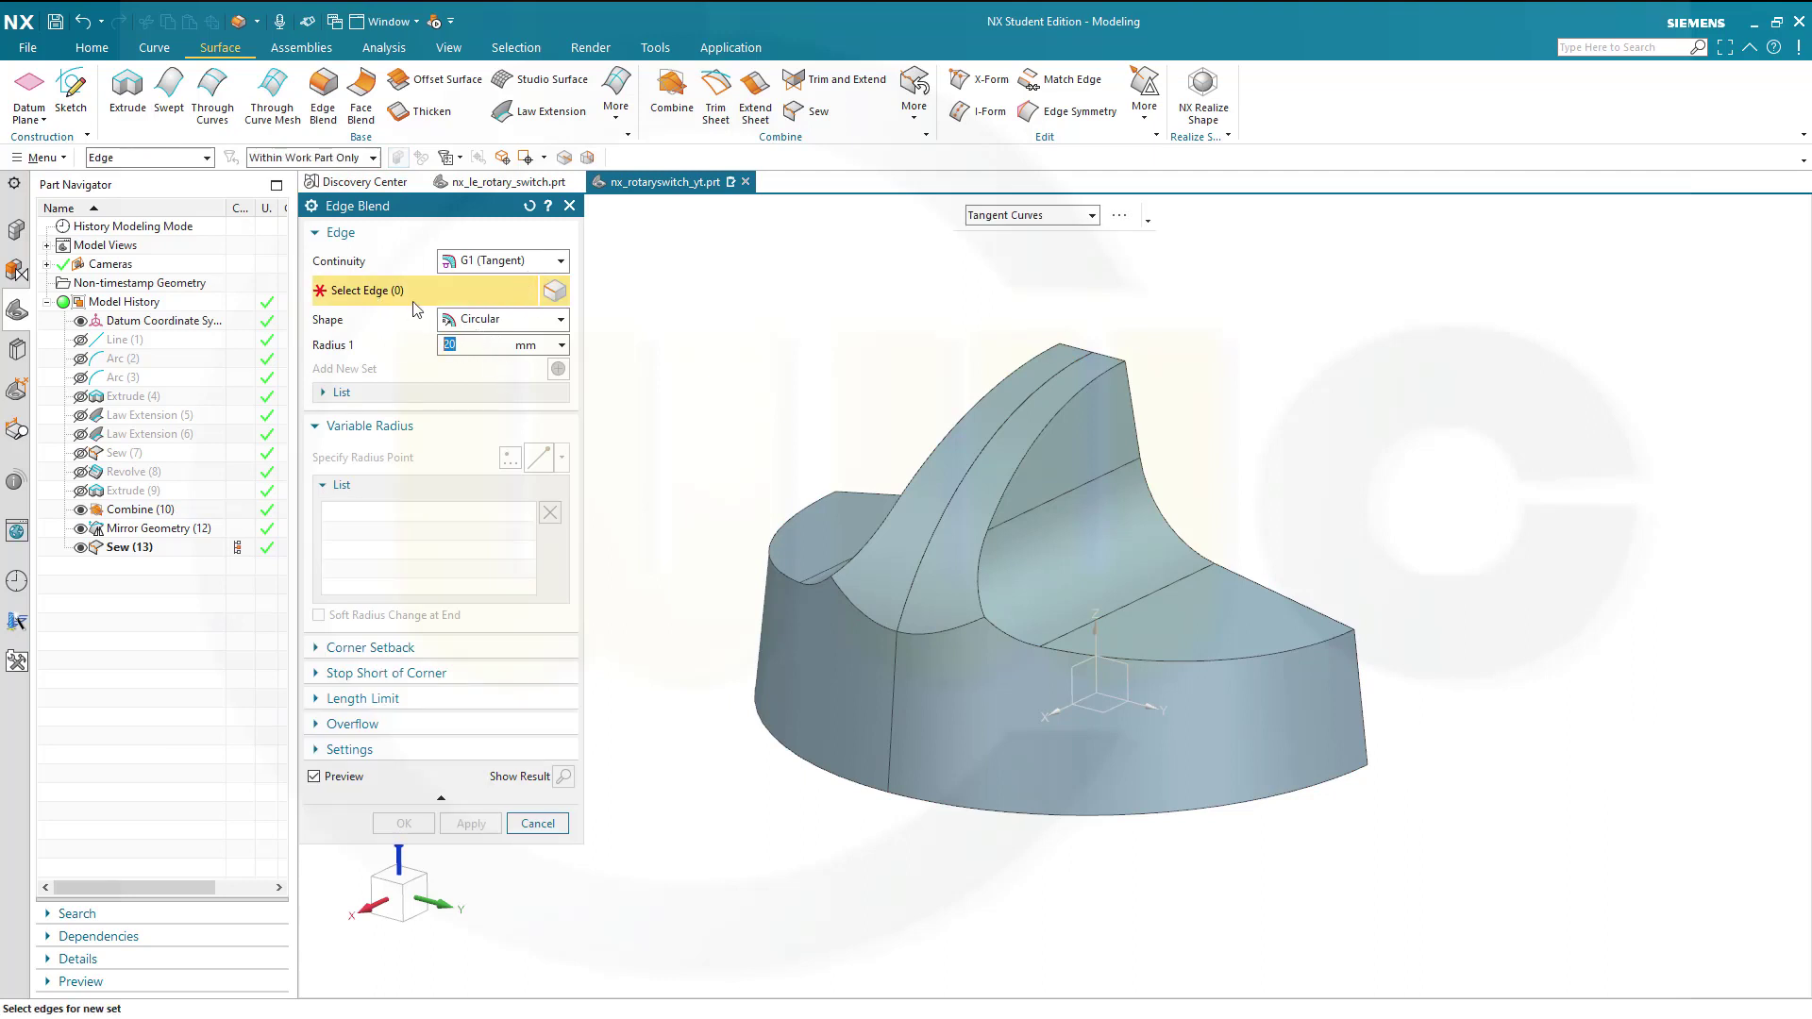
click(861, 613)
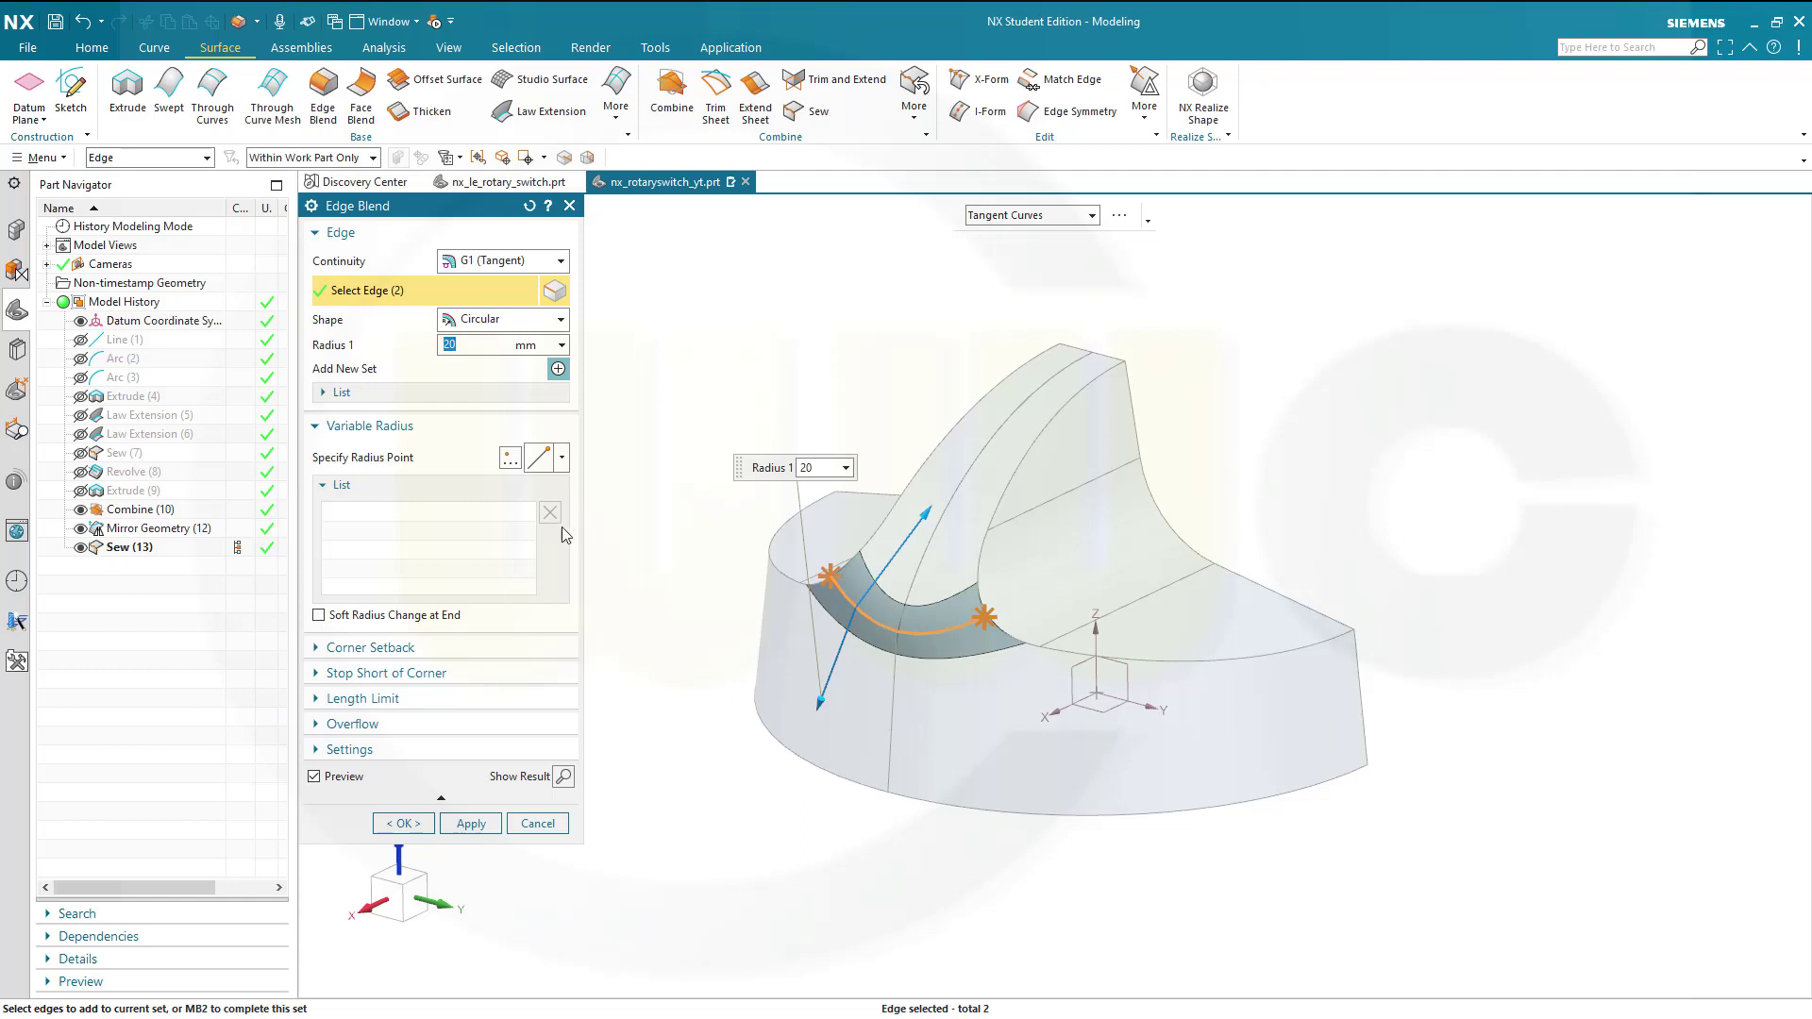
click(539, 458)
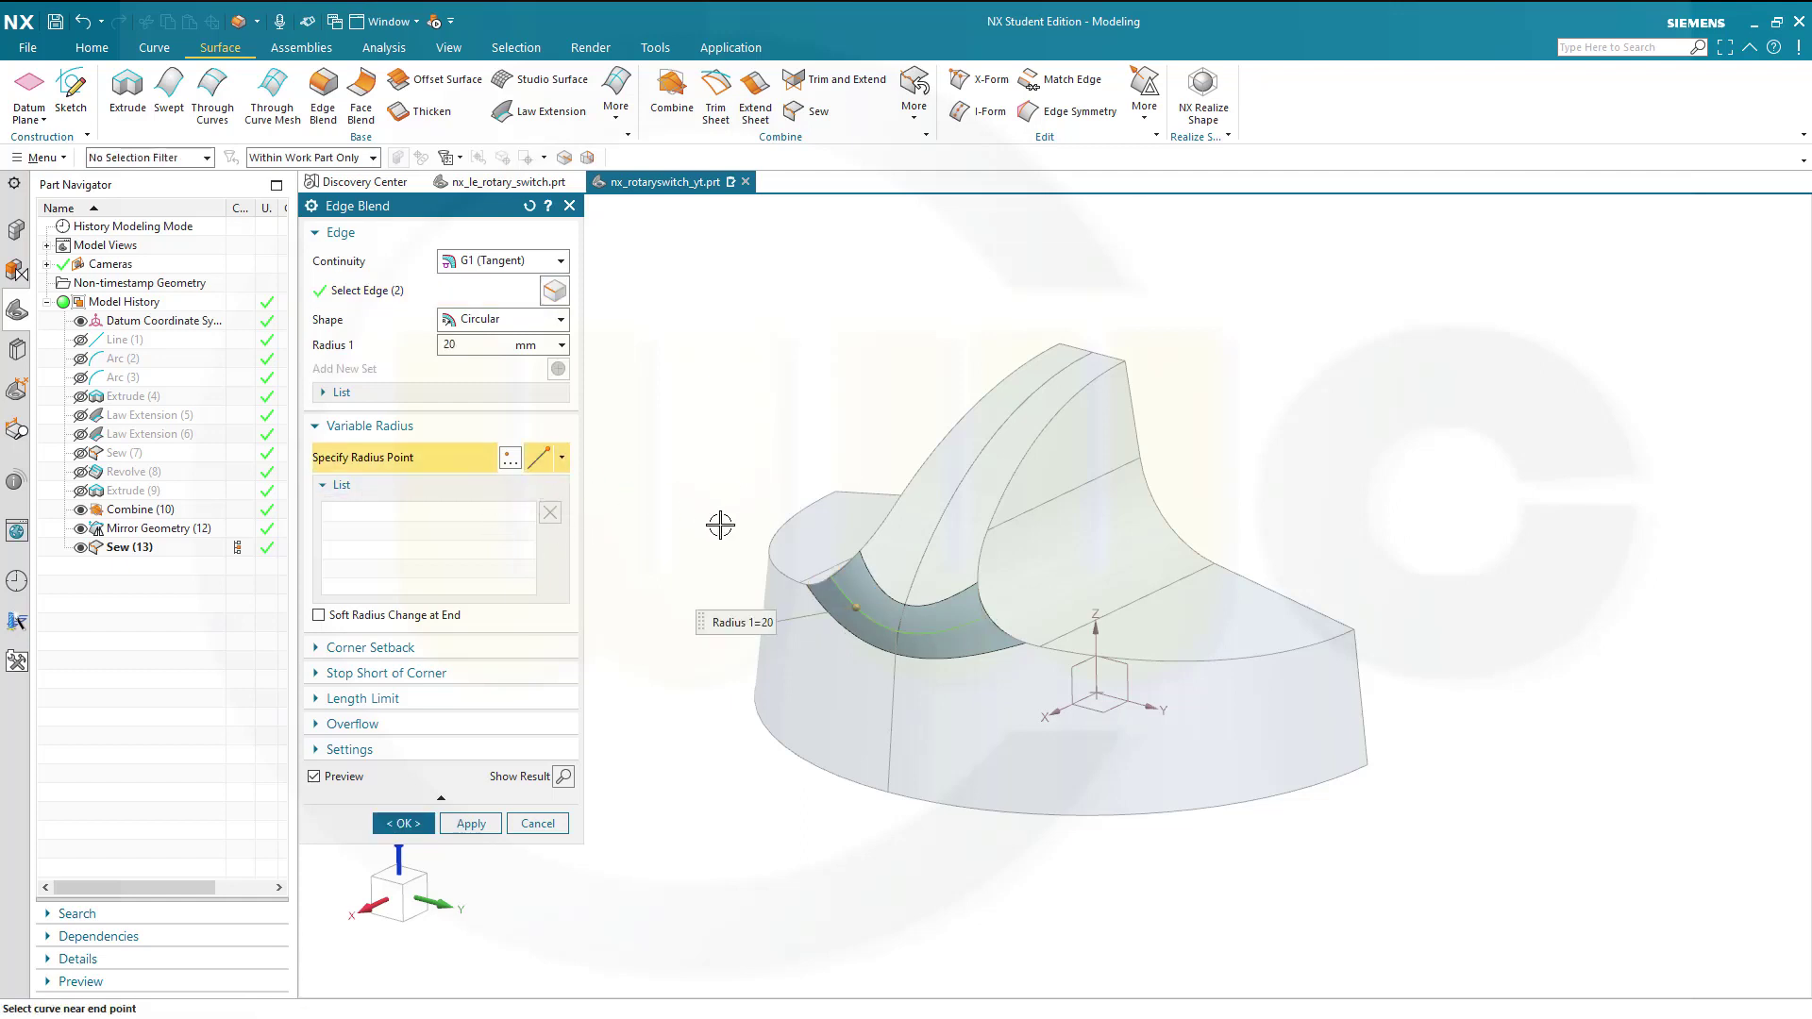
click(831, 582)
text(10)
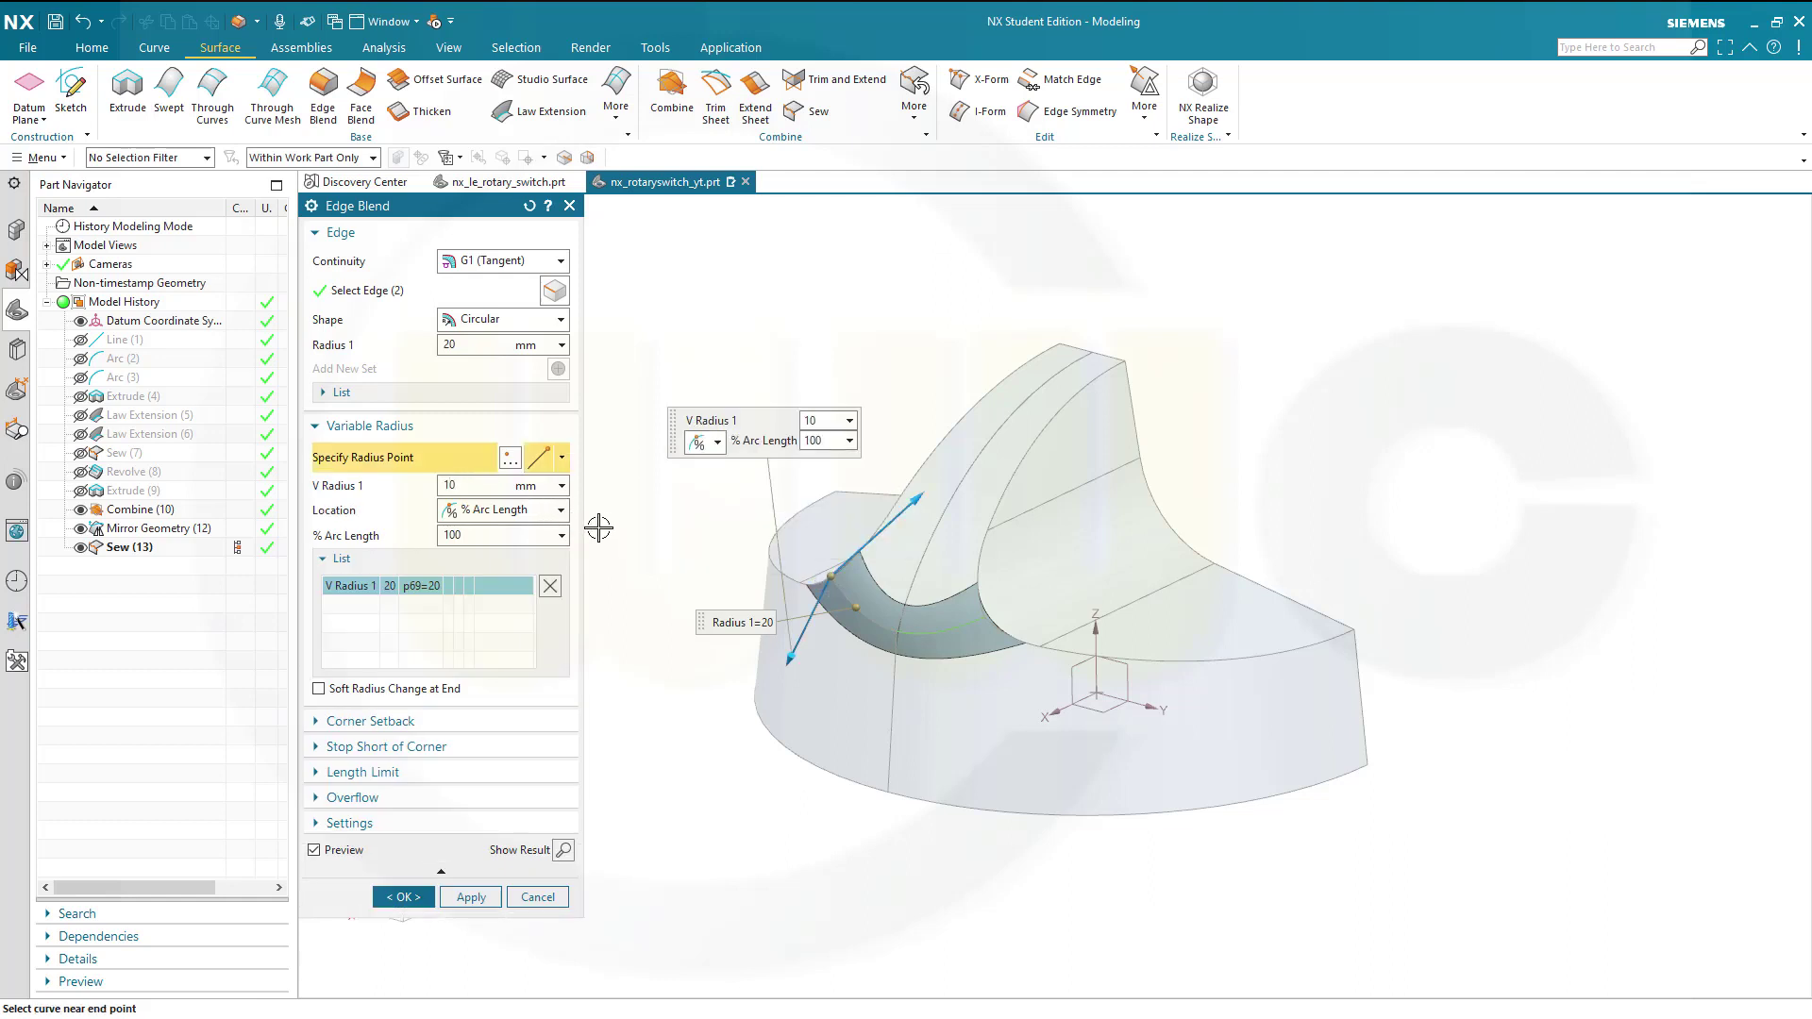
key(Tab)
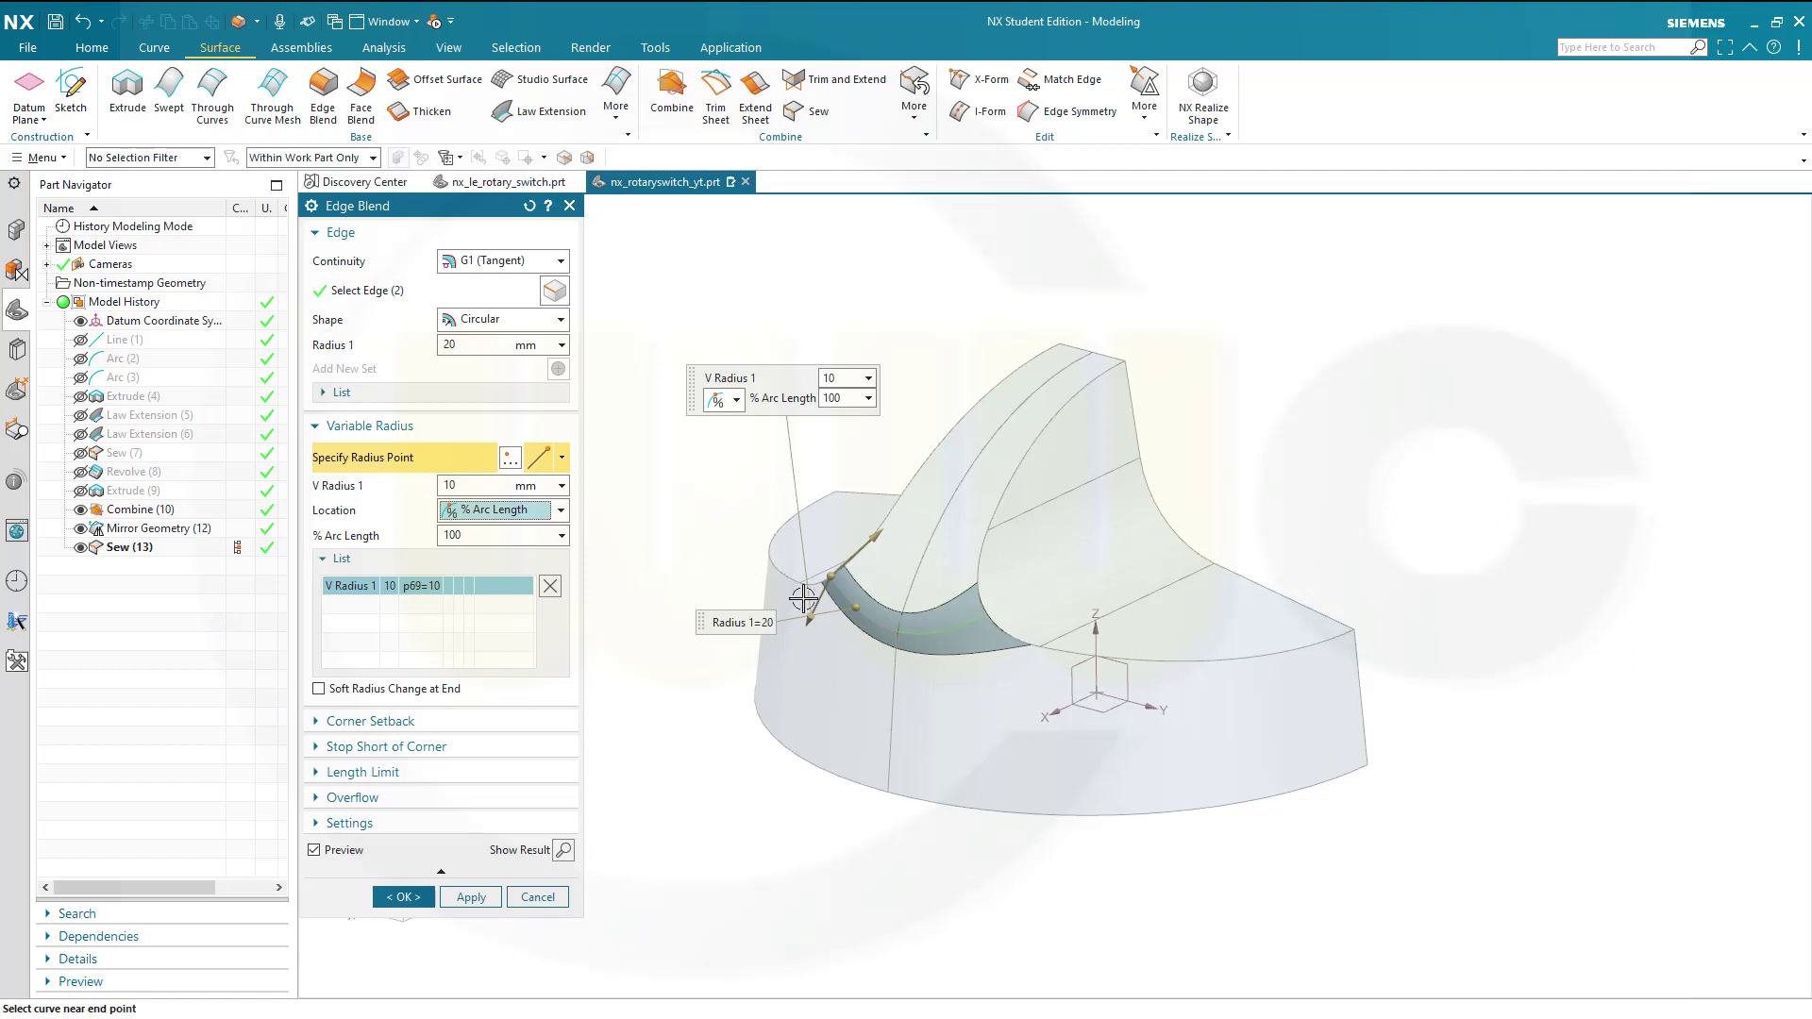
Add a radius 10 point at the far end and radius 20 at 50% arc length, then apply.
click(981, 625)
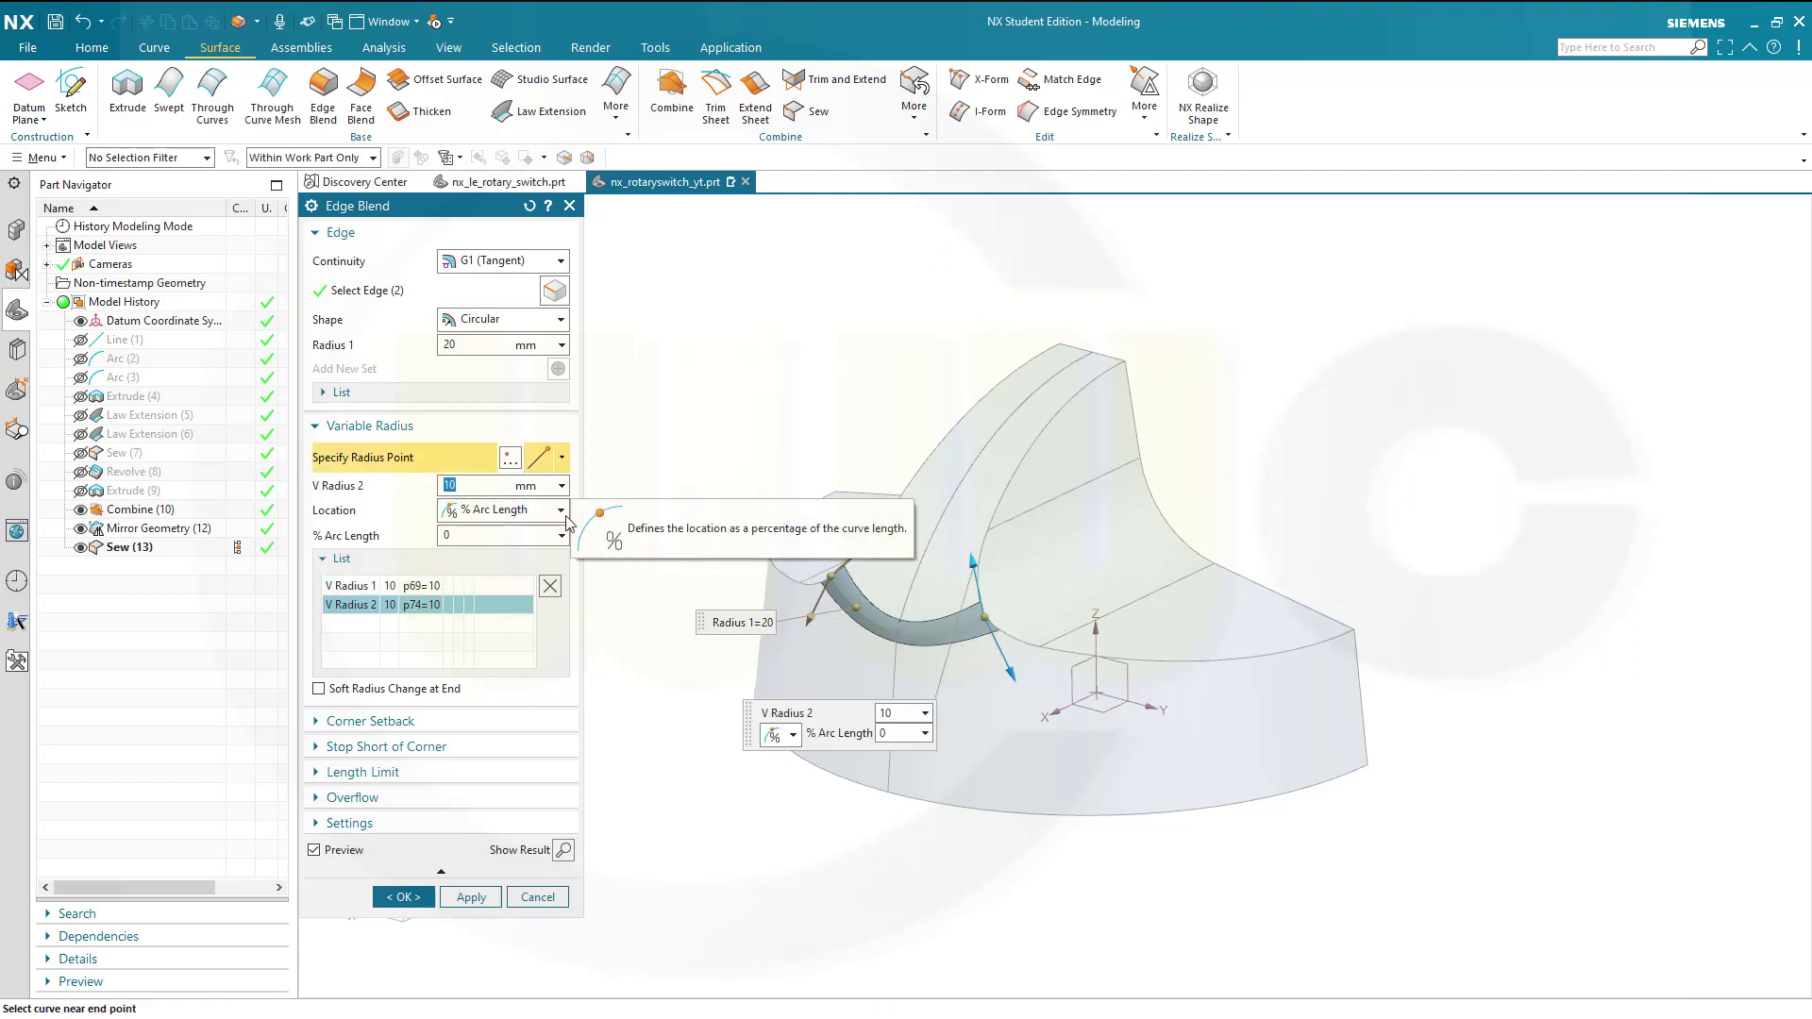
key(Tab)
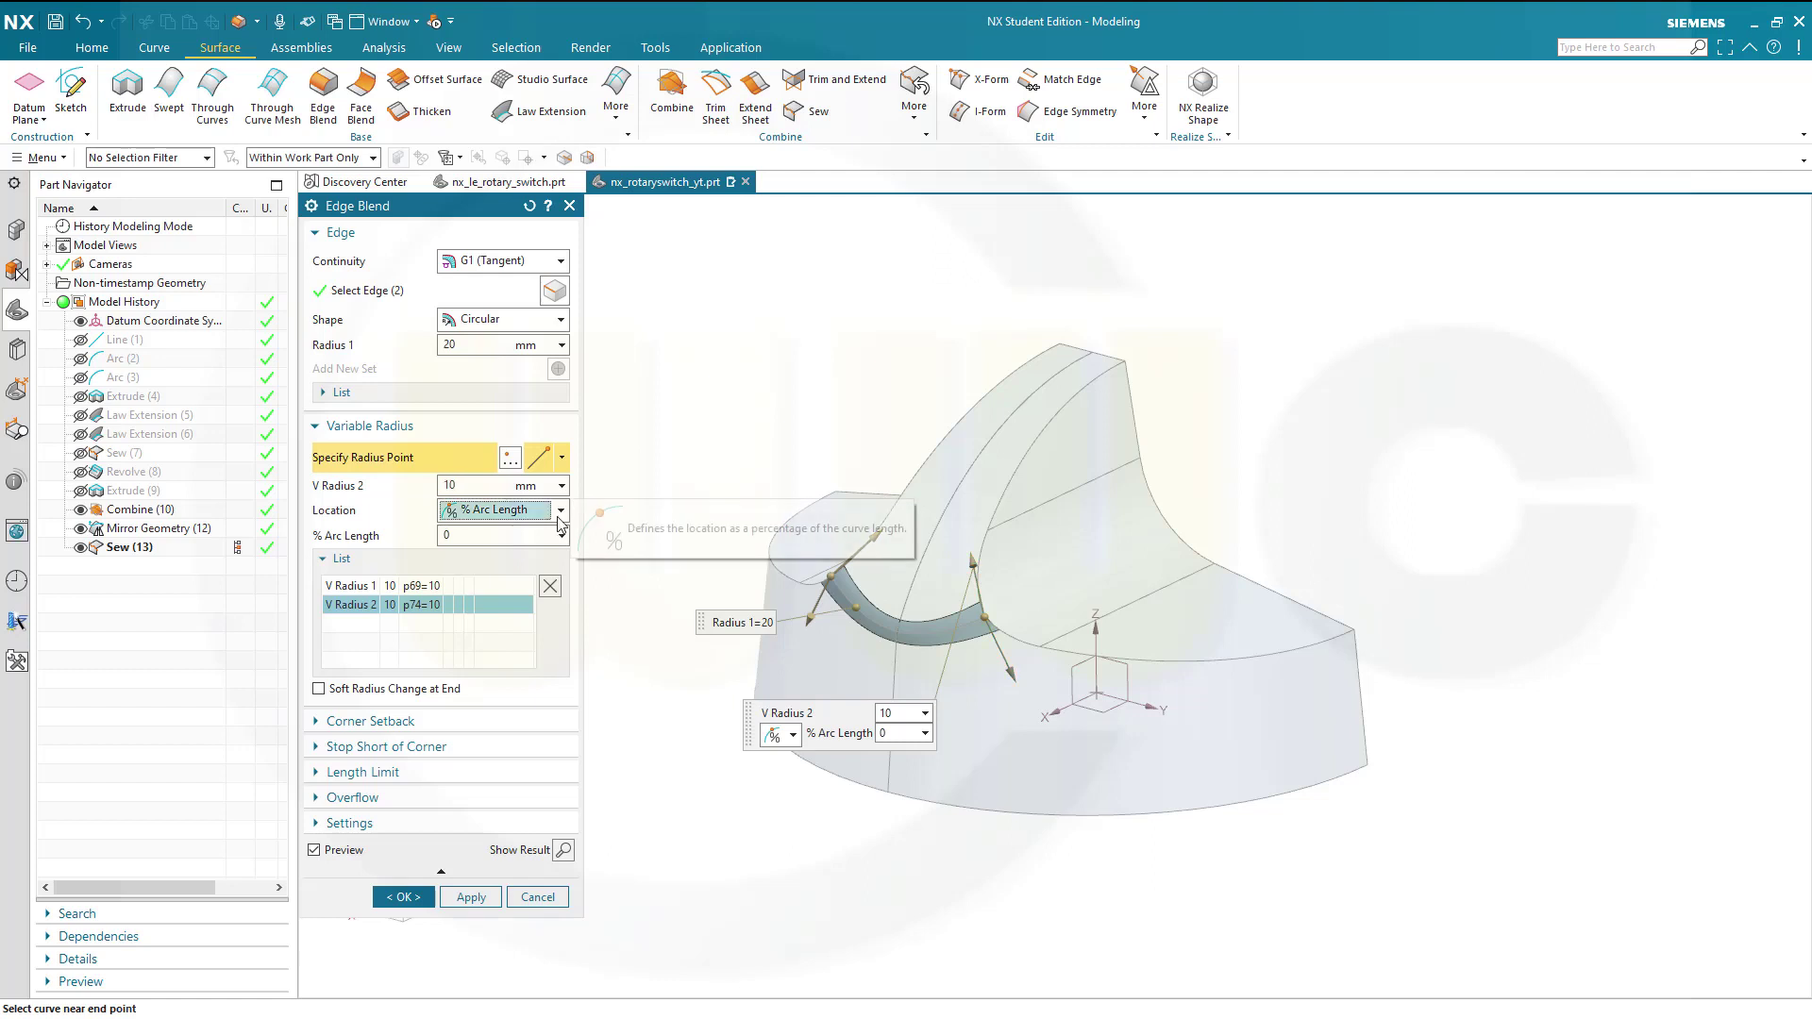
key(Tab)
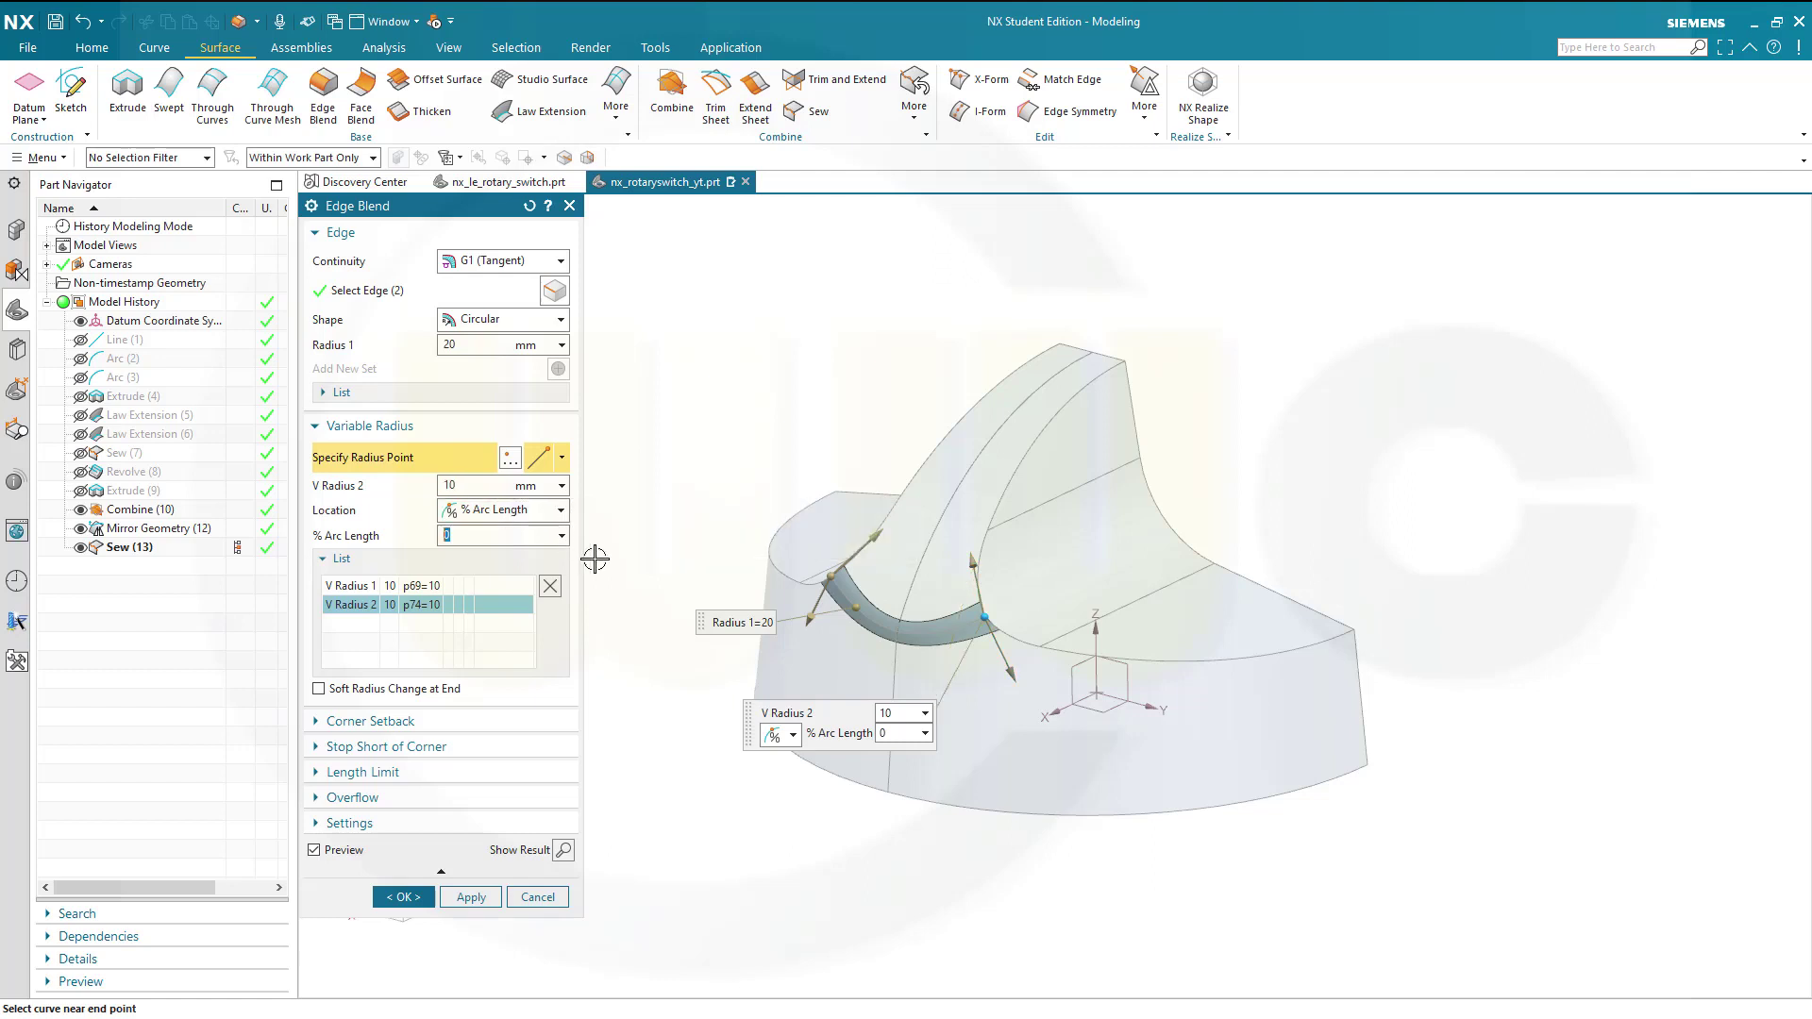
click(902, 605)
text(2)
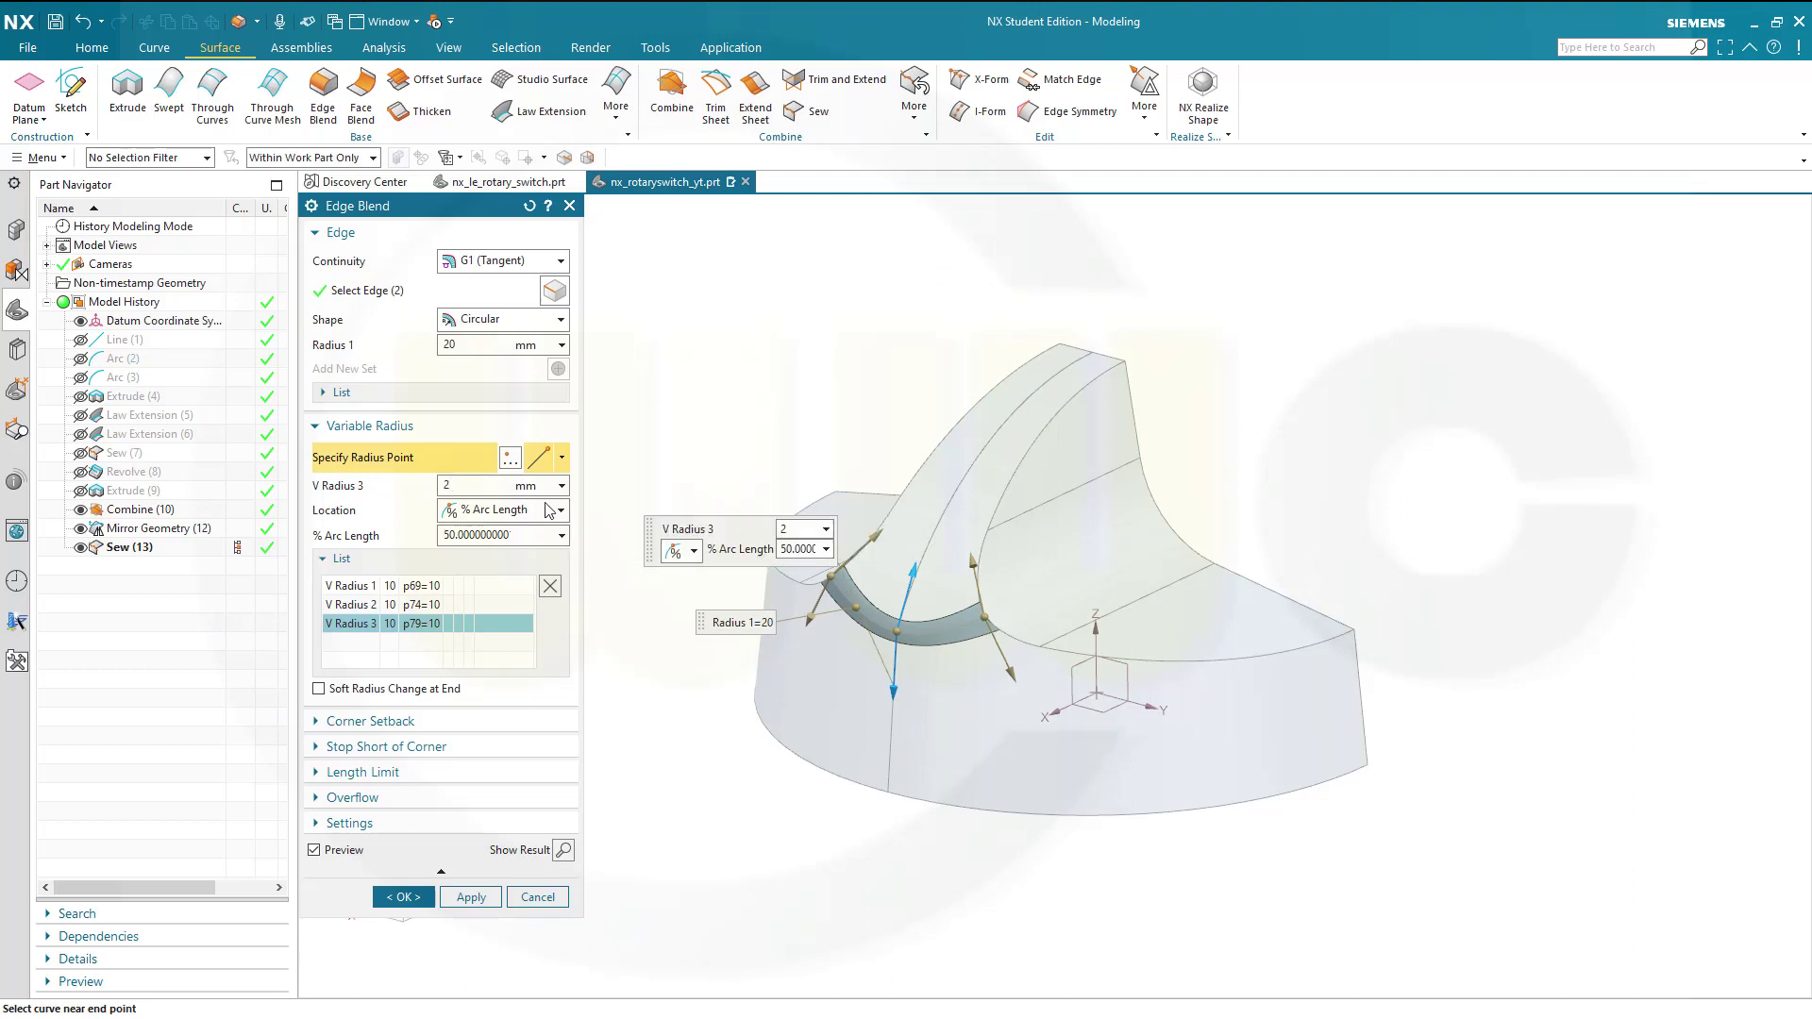
text(0)
key(Return)
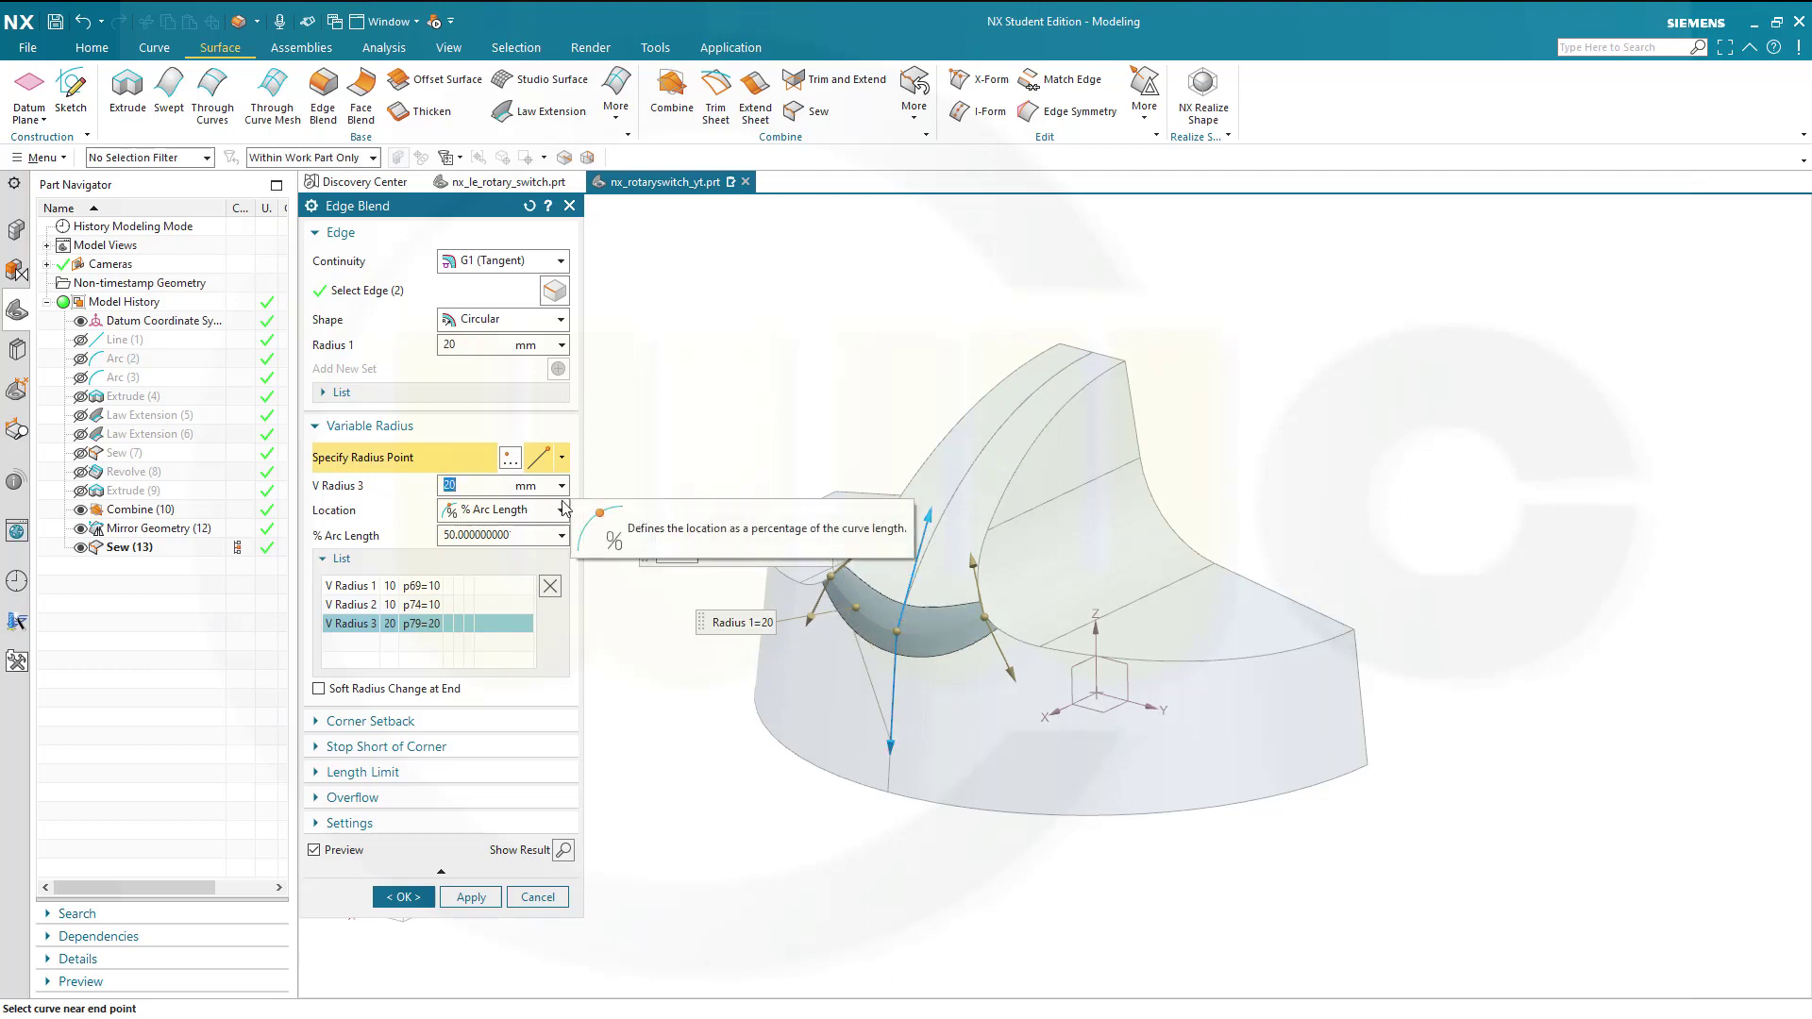
click(405, 897)
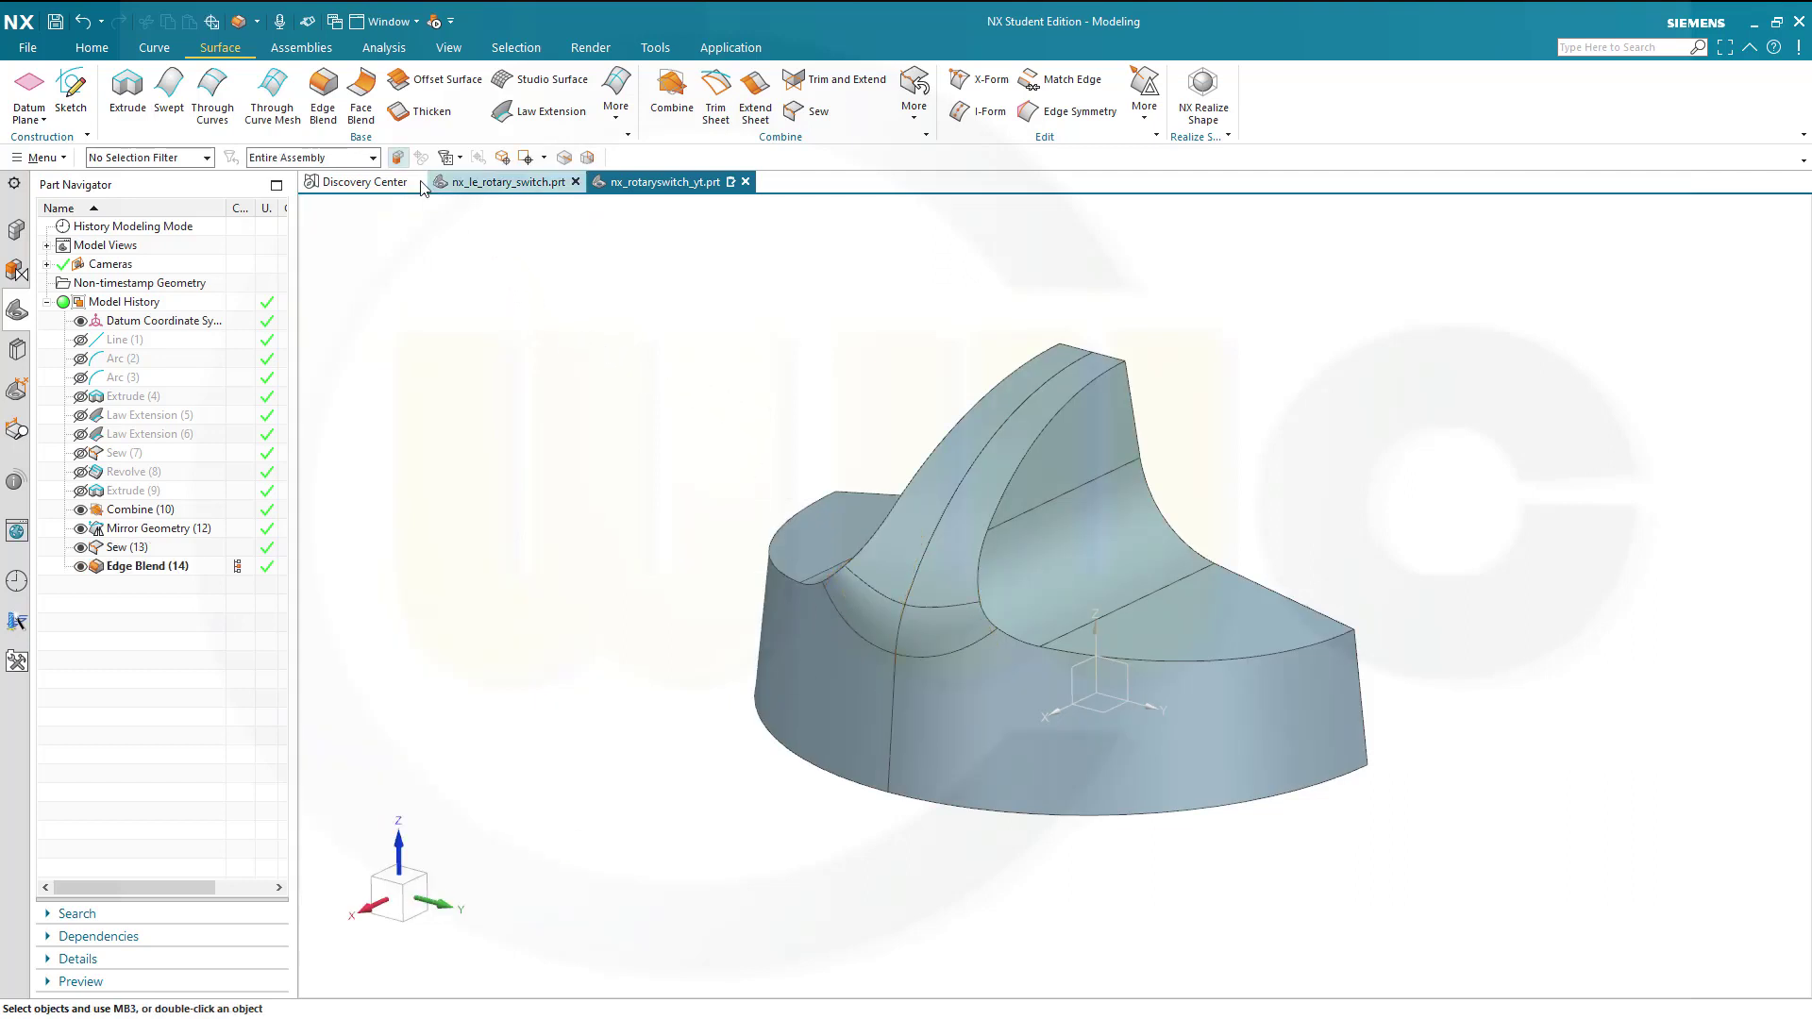
Blend the fin's right and left top edge chains with a constant 5 mm radius.
click(323, 93)
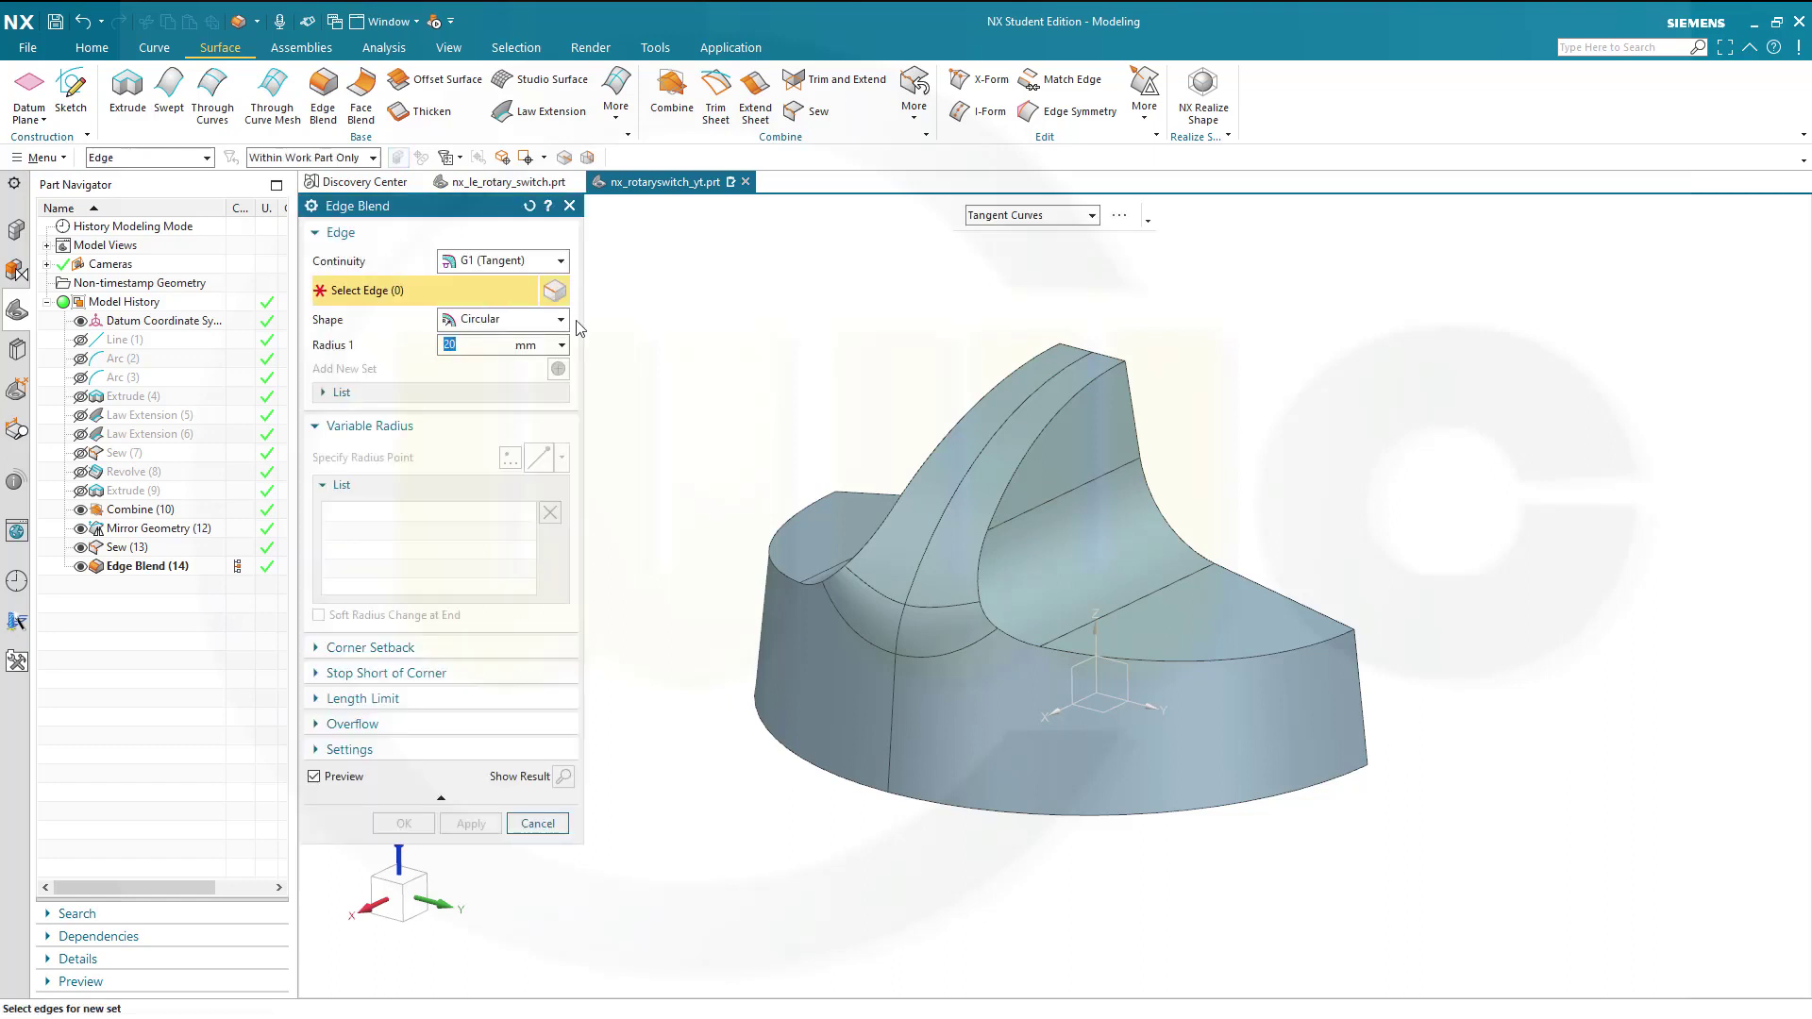
click(1069, 395)
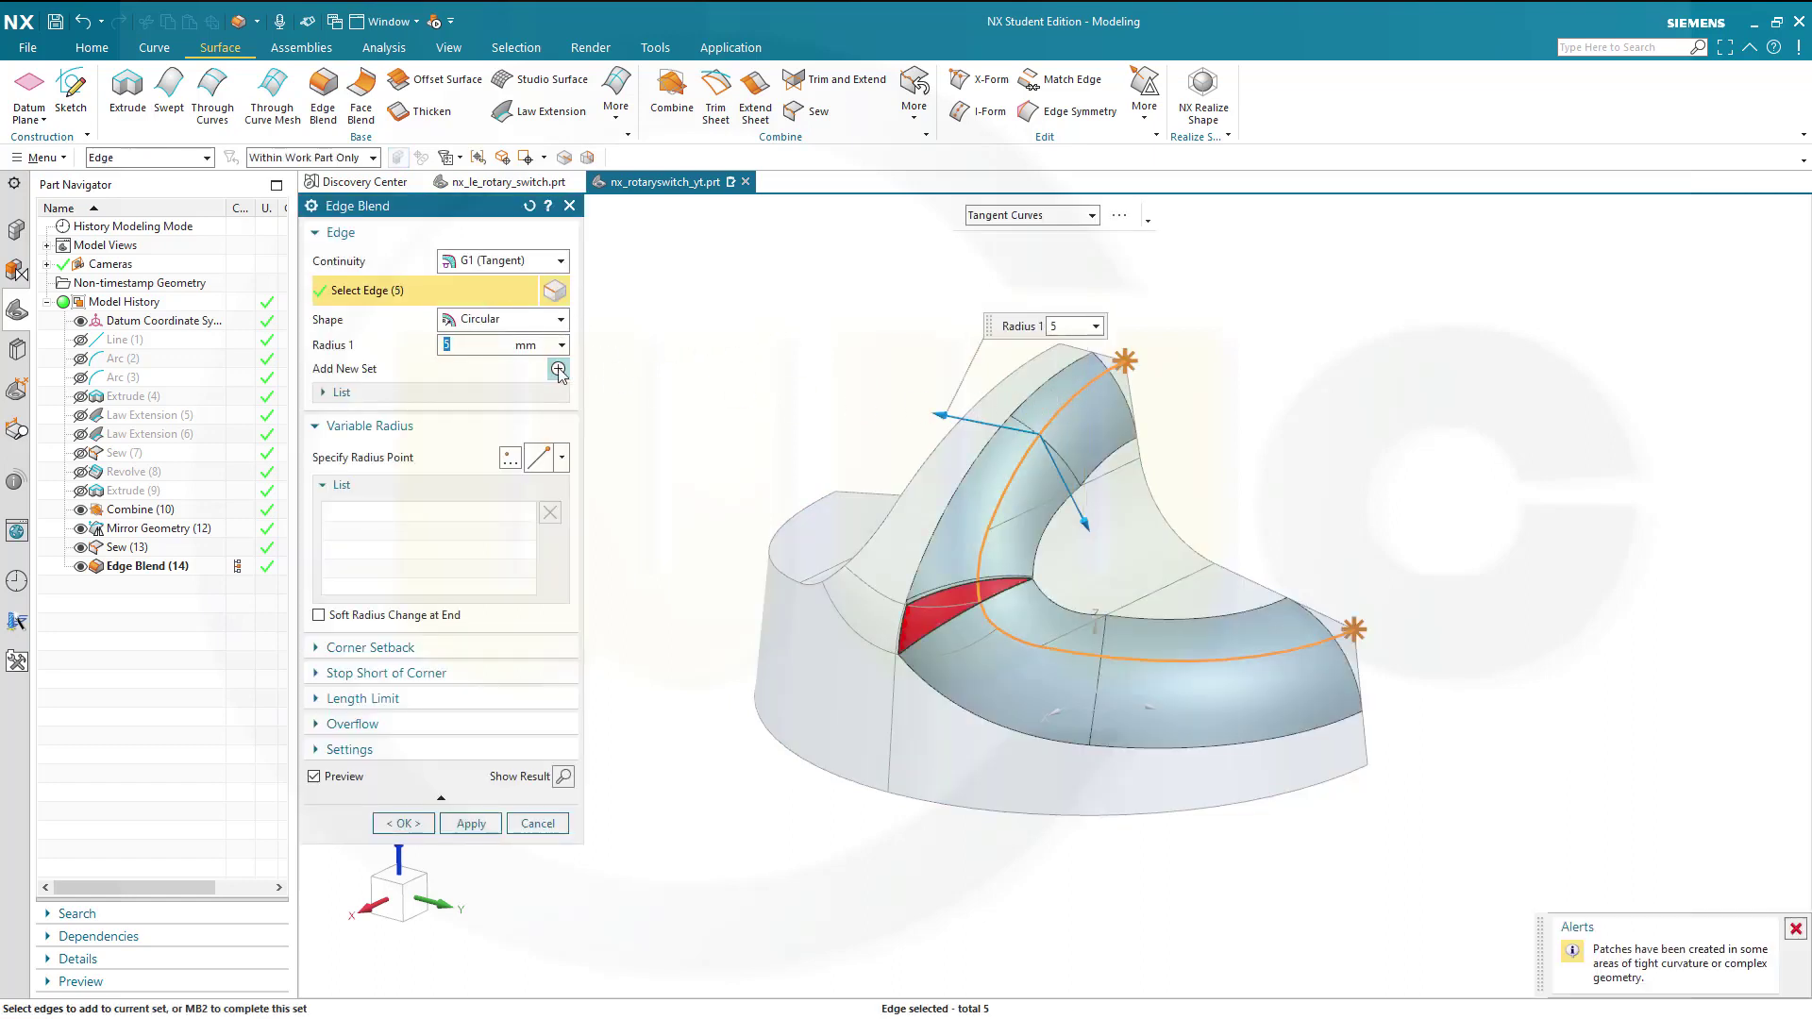
key(Tab)
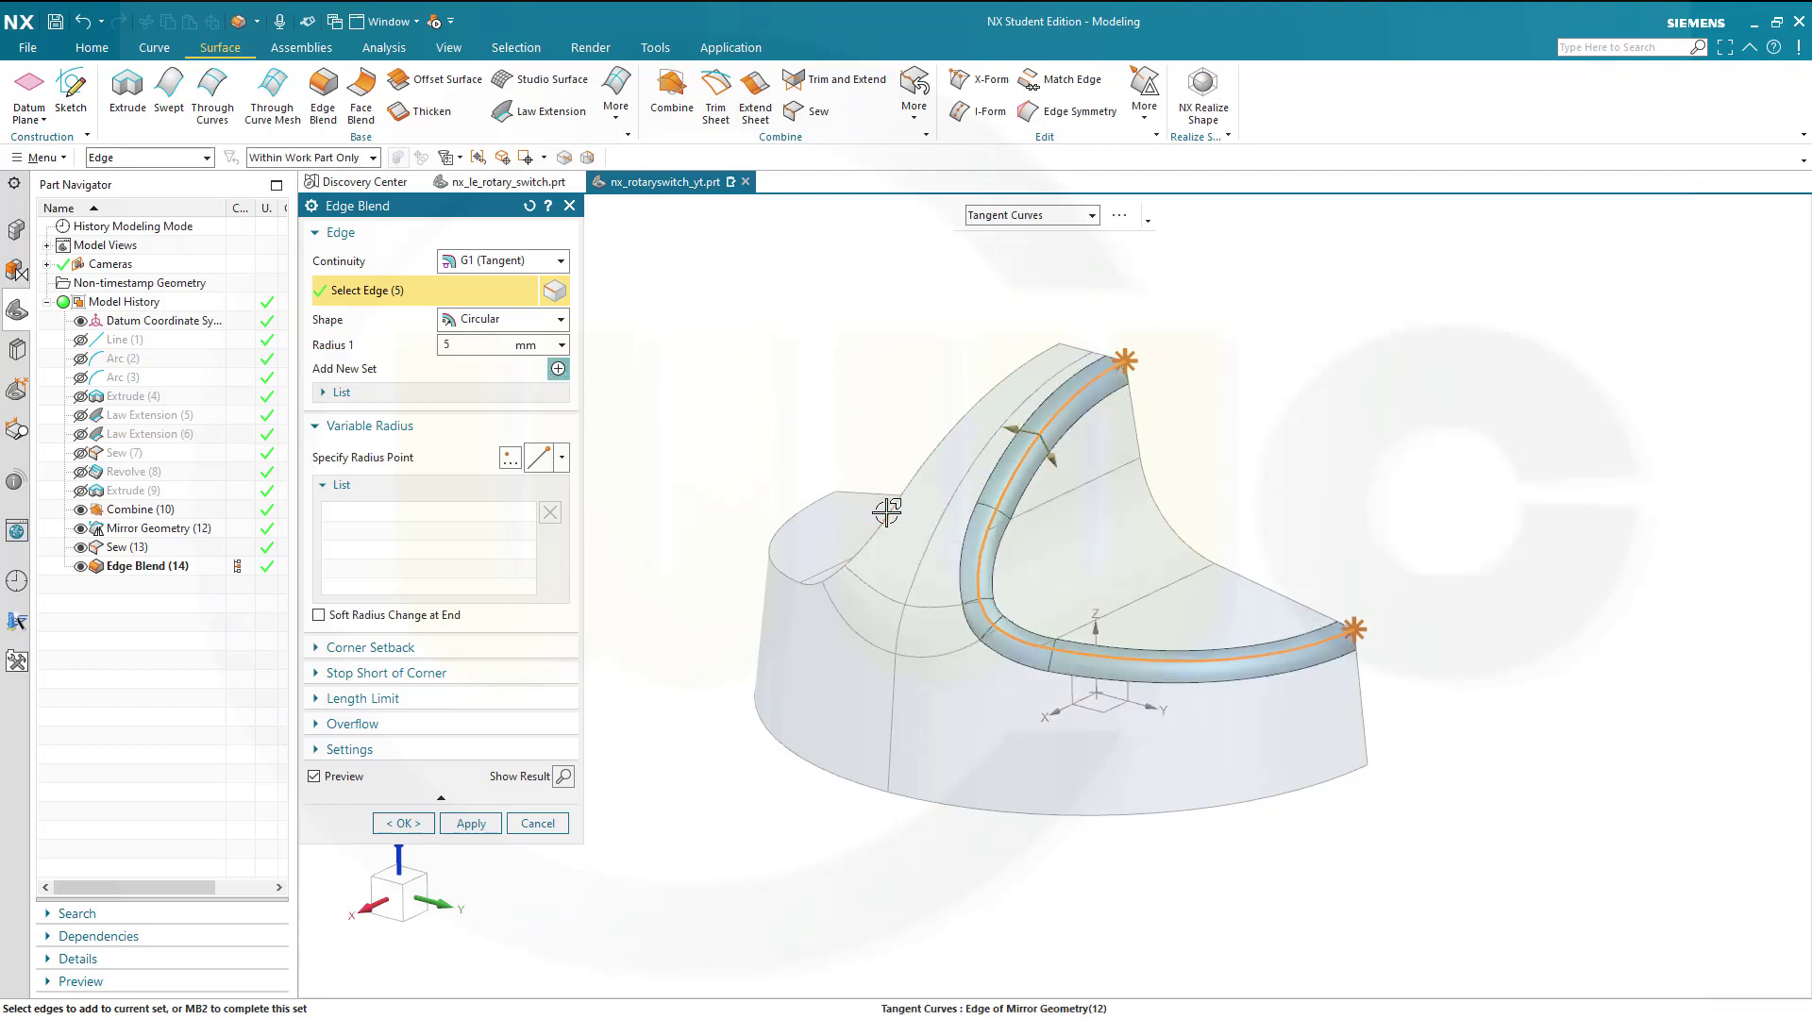
click(850, 480)
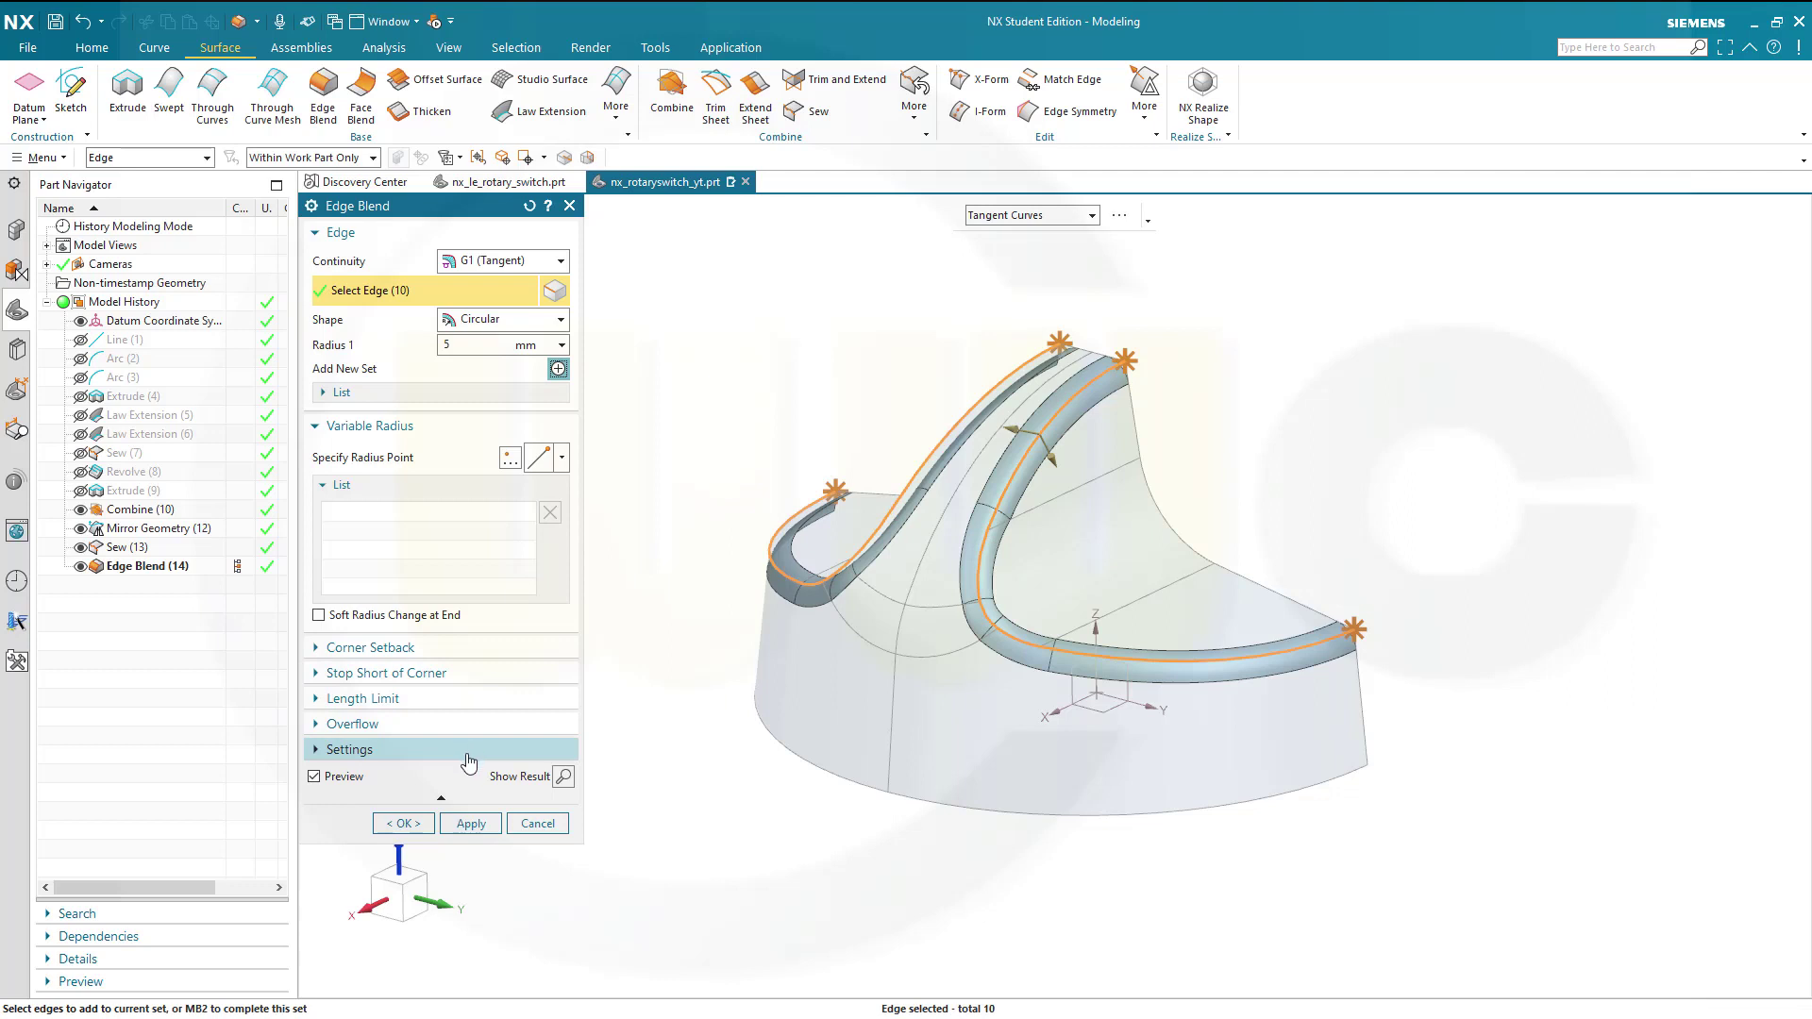
click(413, 822)
middle_drag(733, 579, 838, 437)
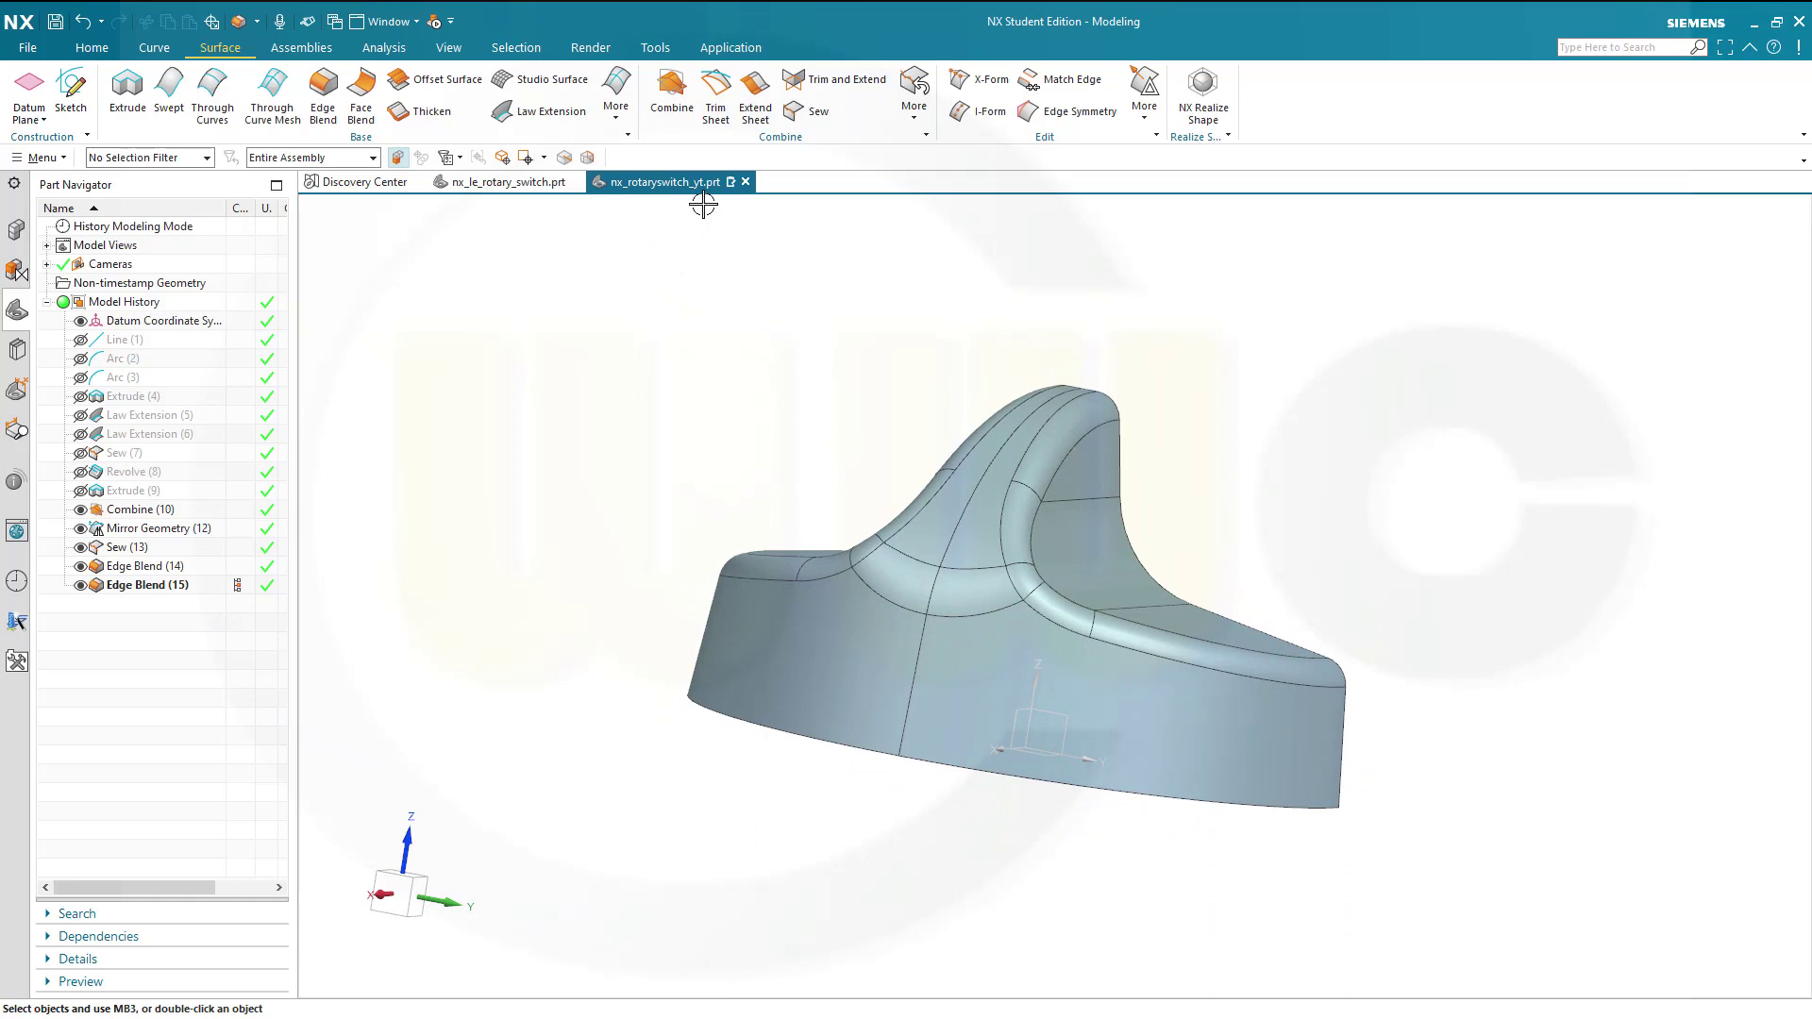
Mirror the blended half-knob body across the YZ datum plane.
click(102, 49)
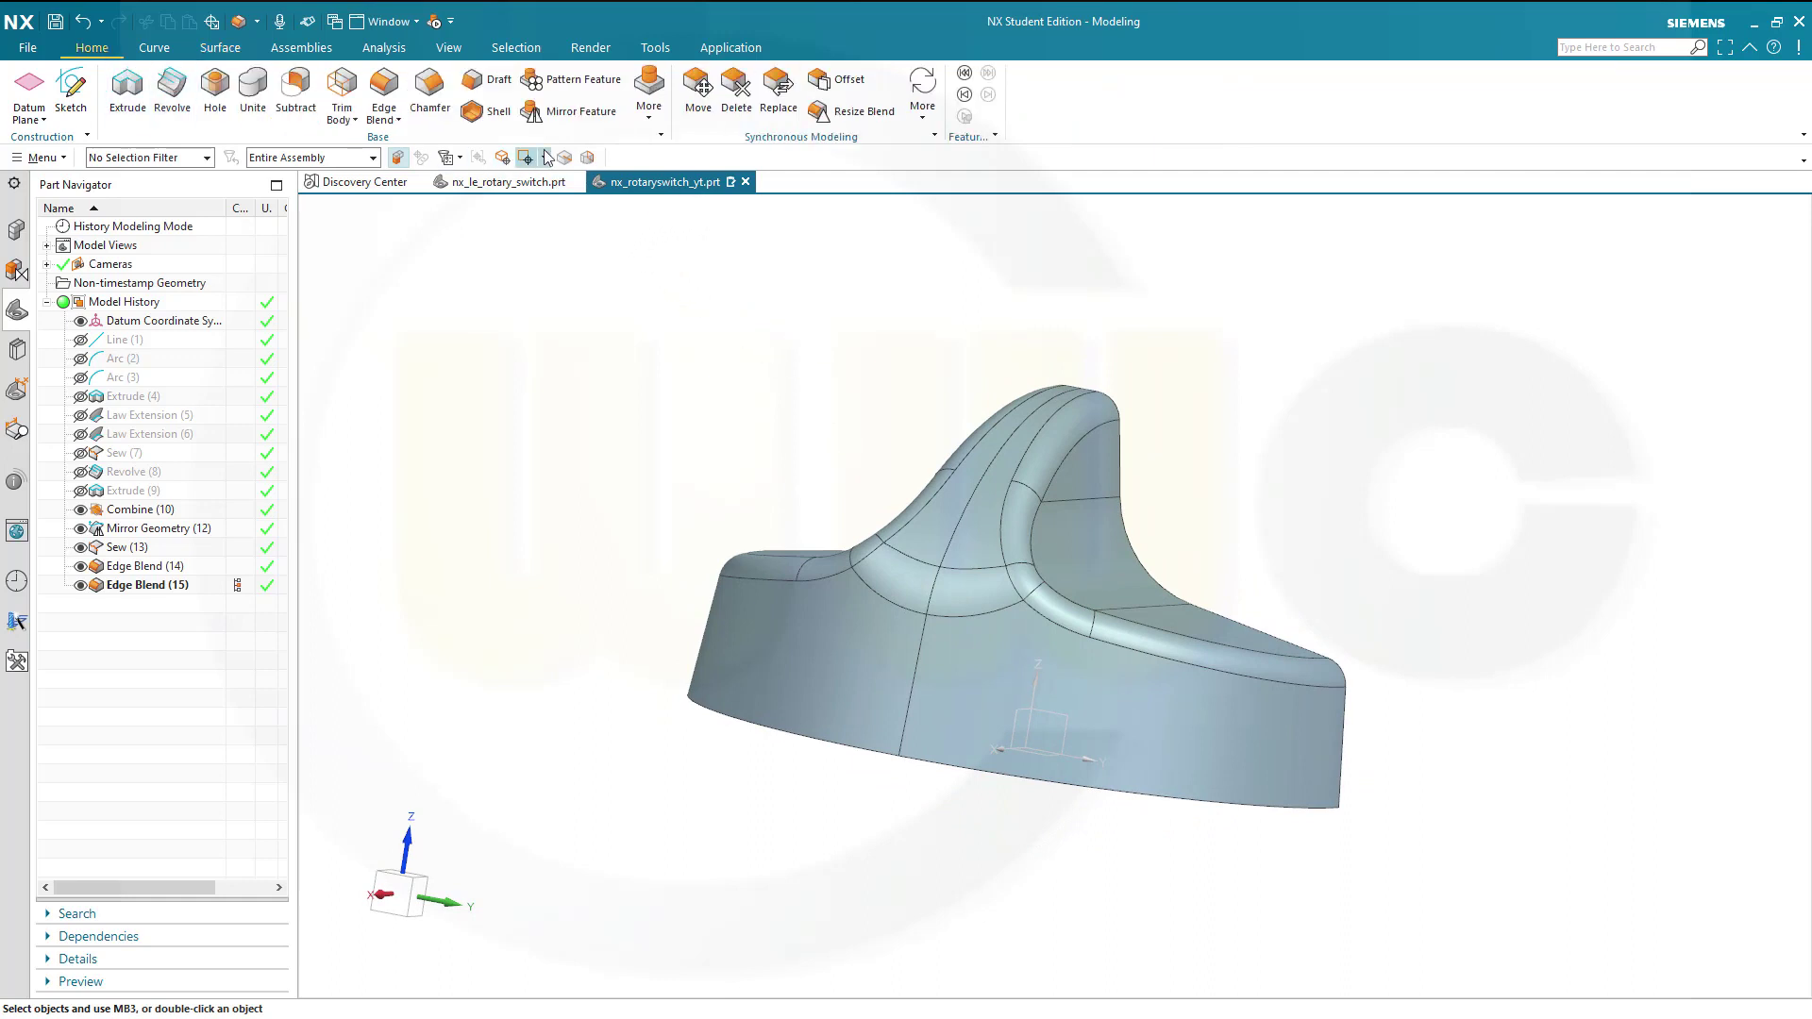
click(649, 99)
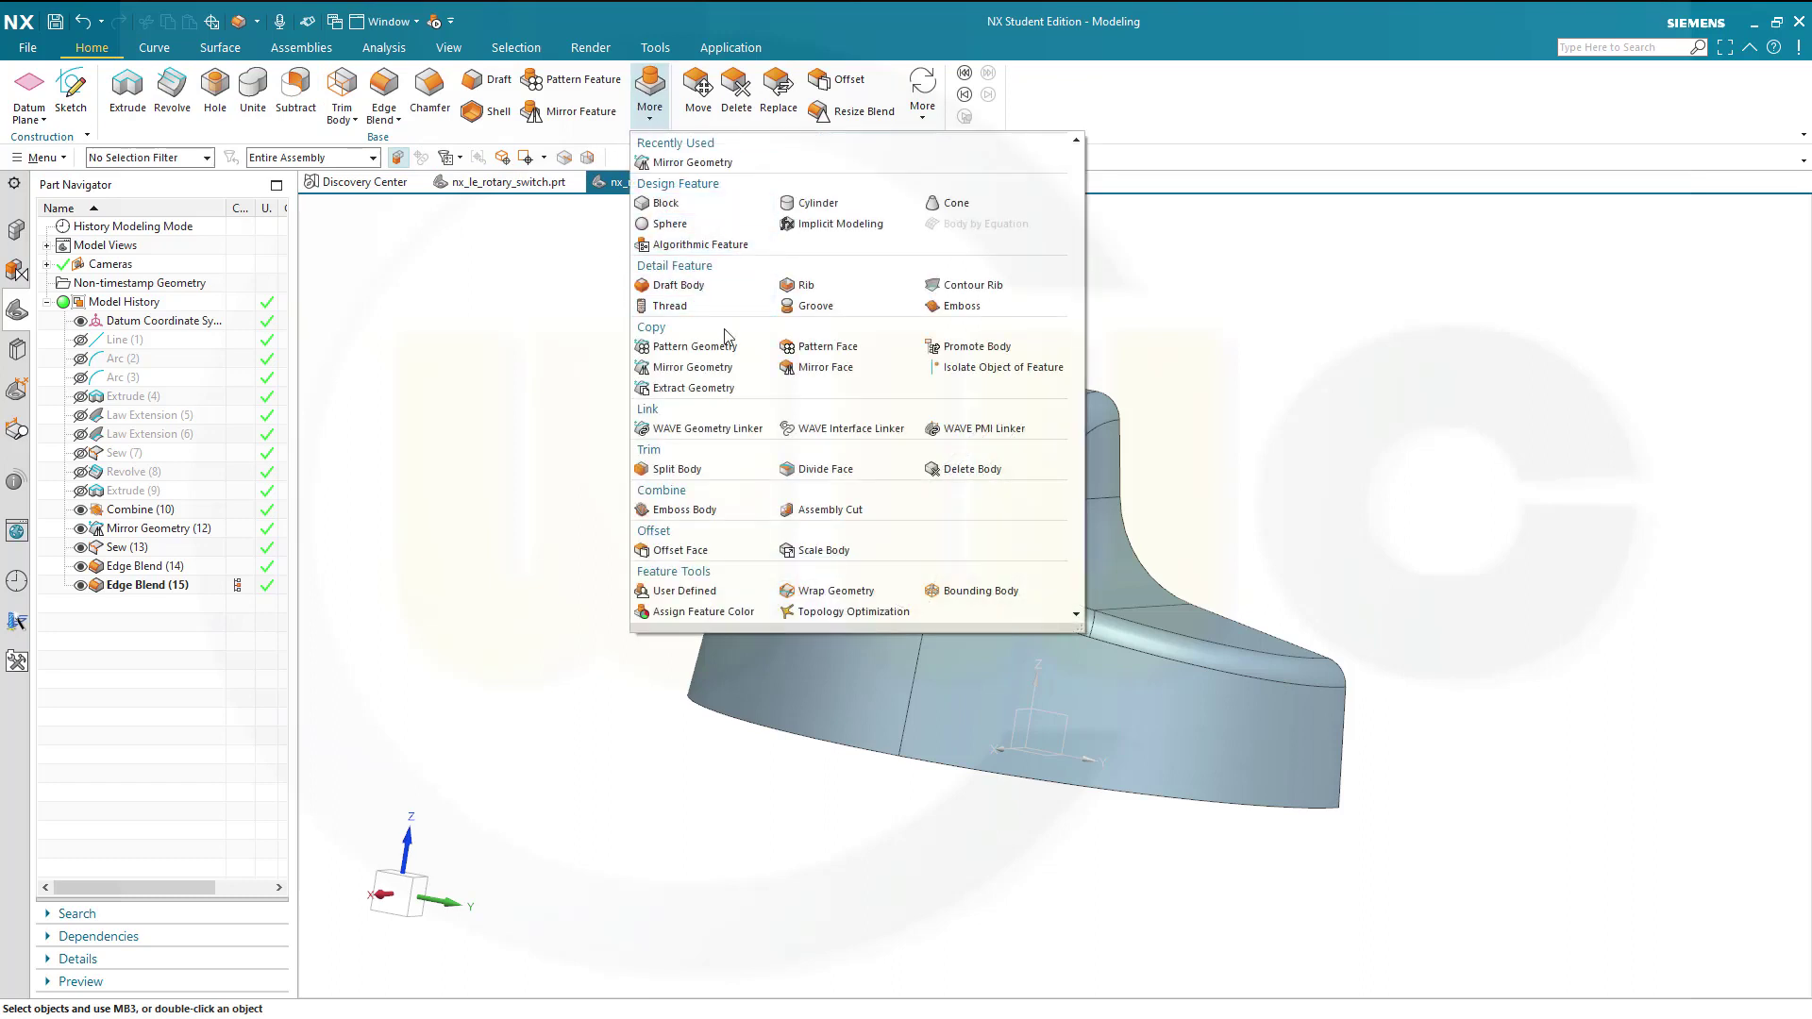
click(693, 367)
click(850, 626)
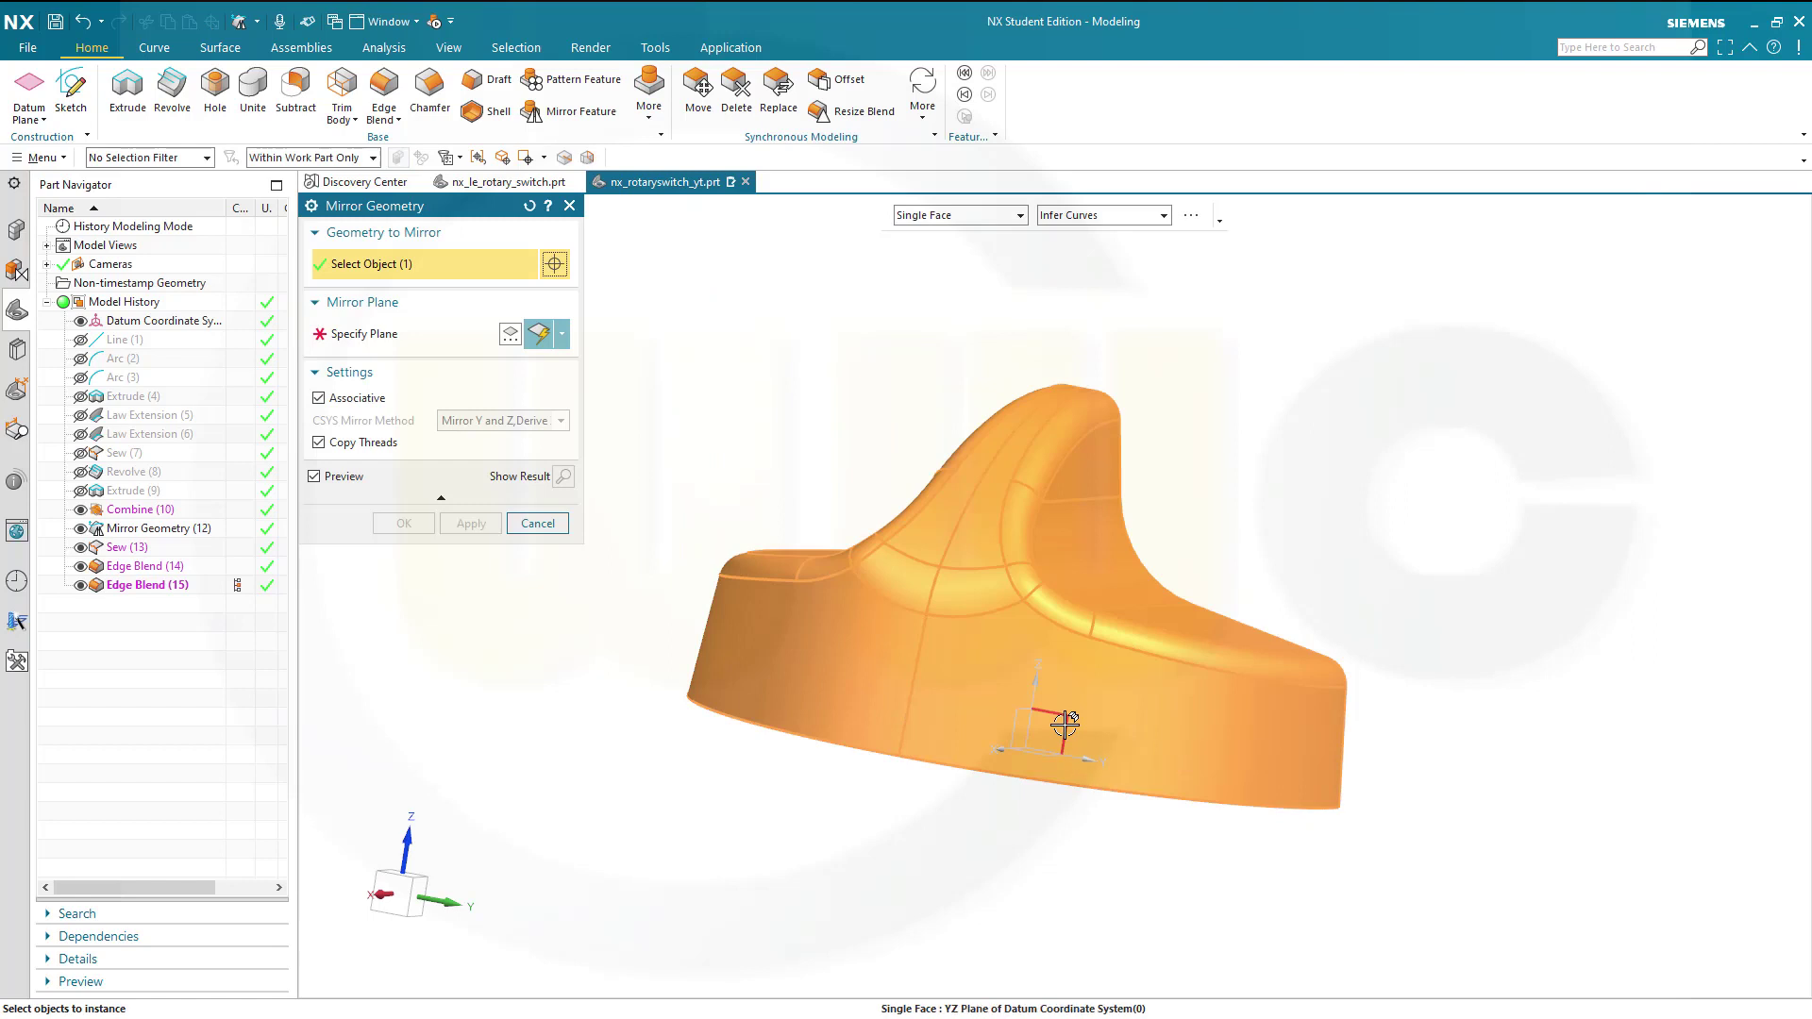
click(406, 332)
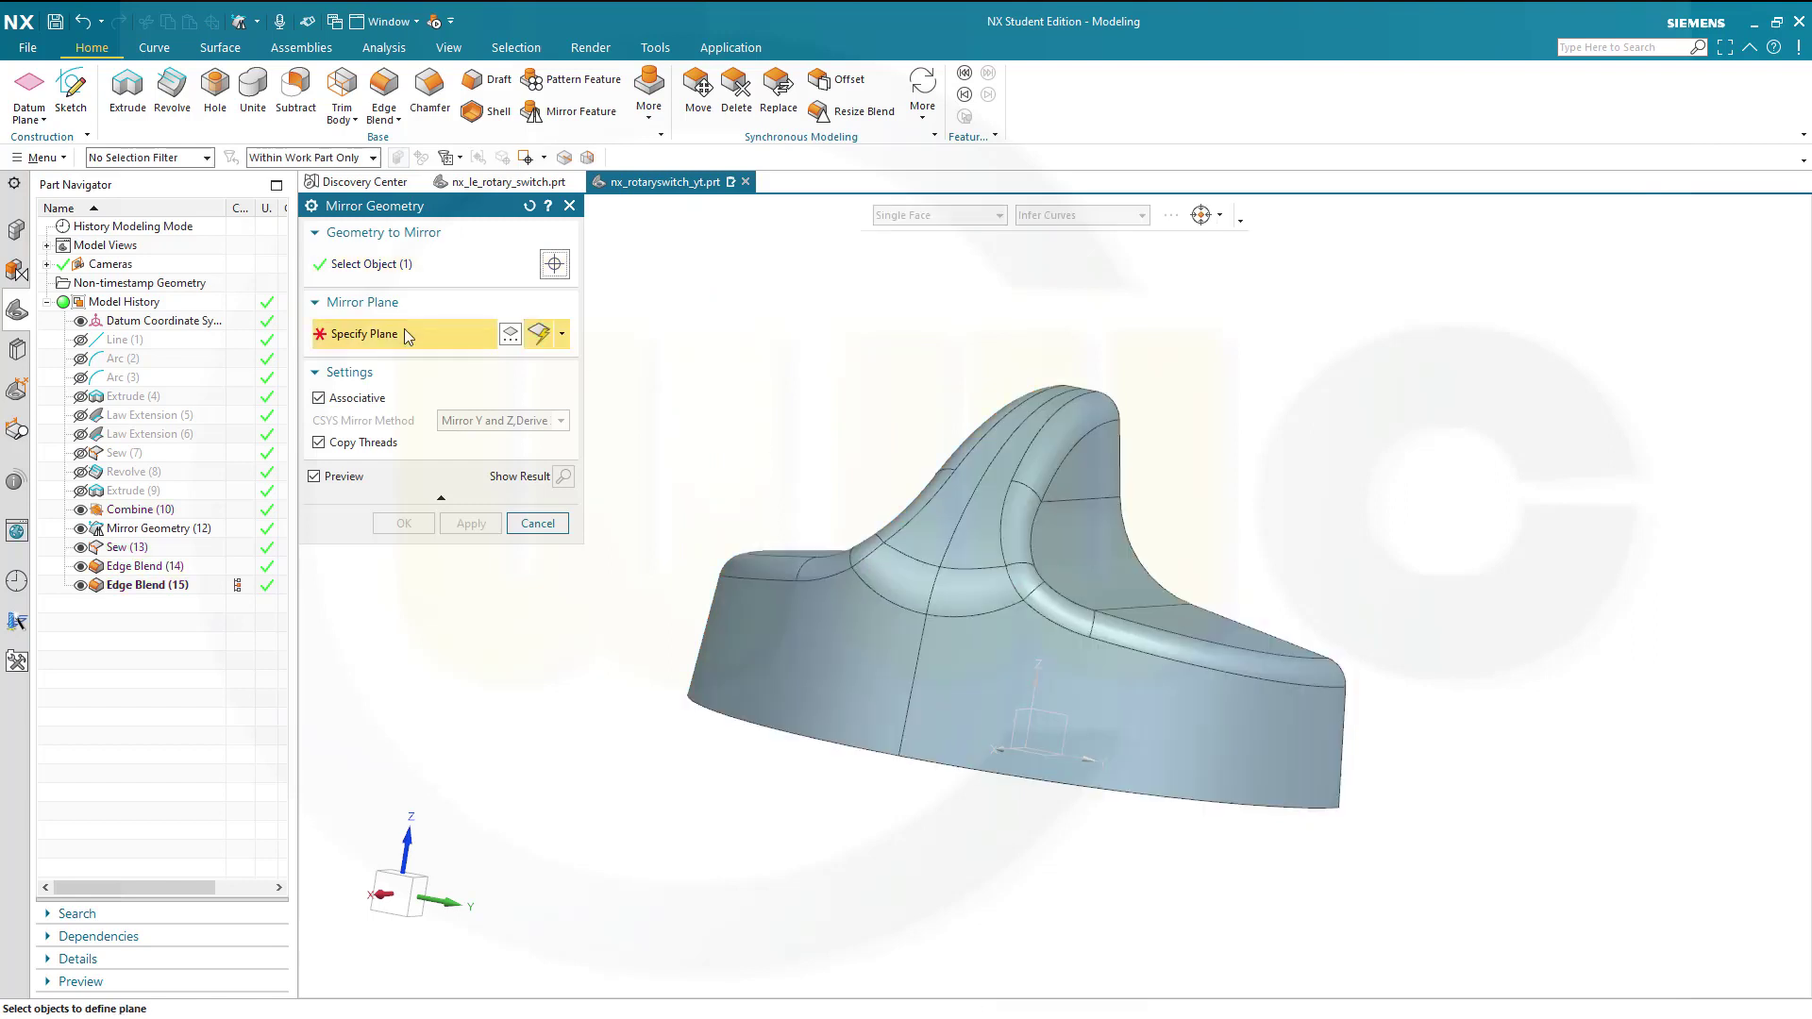
click(1063, 731)
click(404, 523)
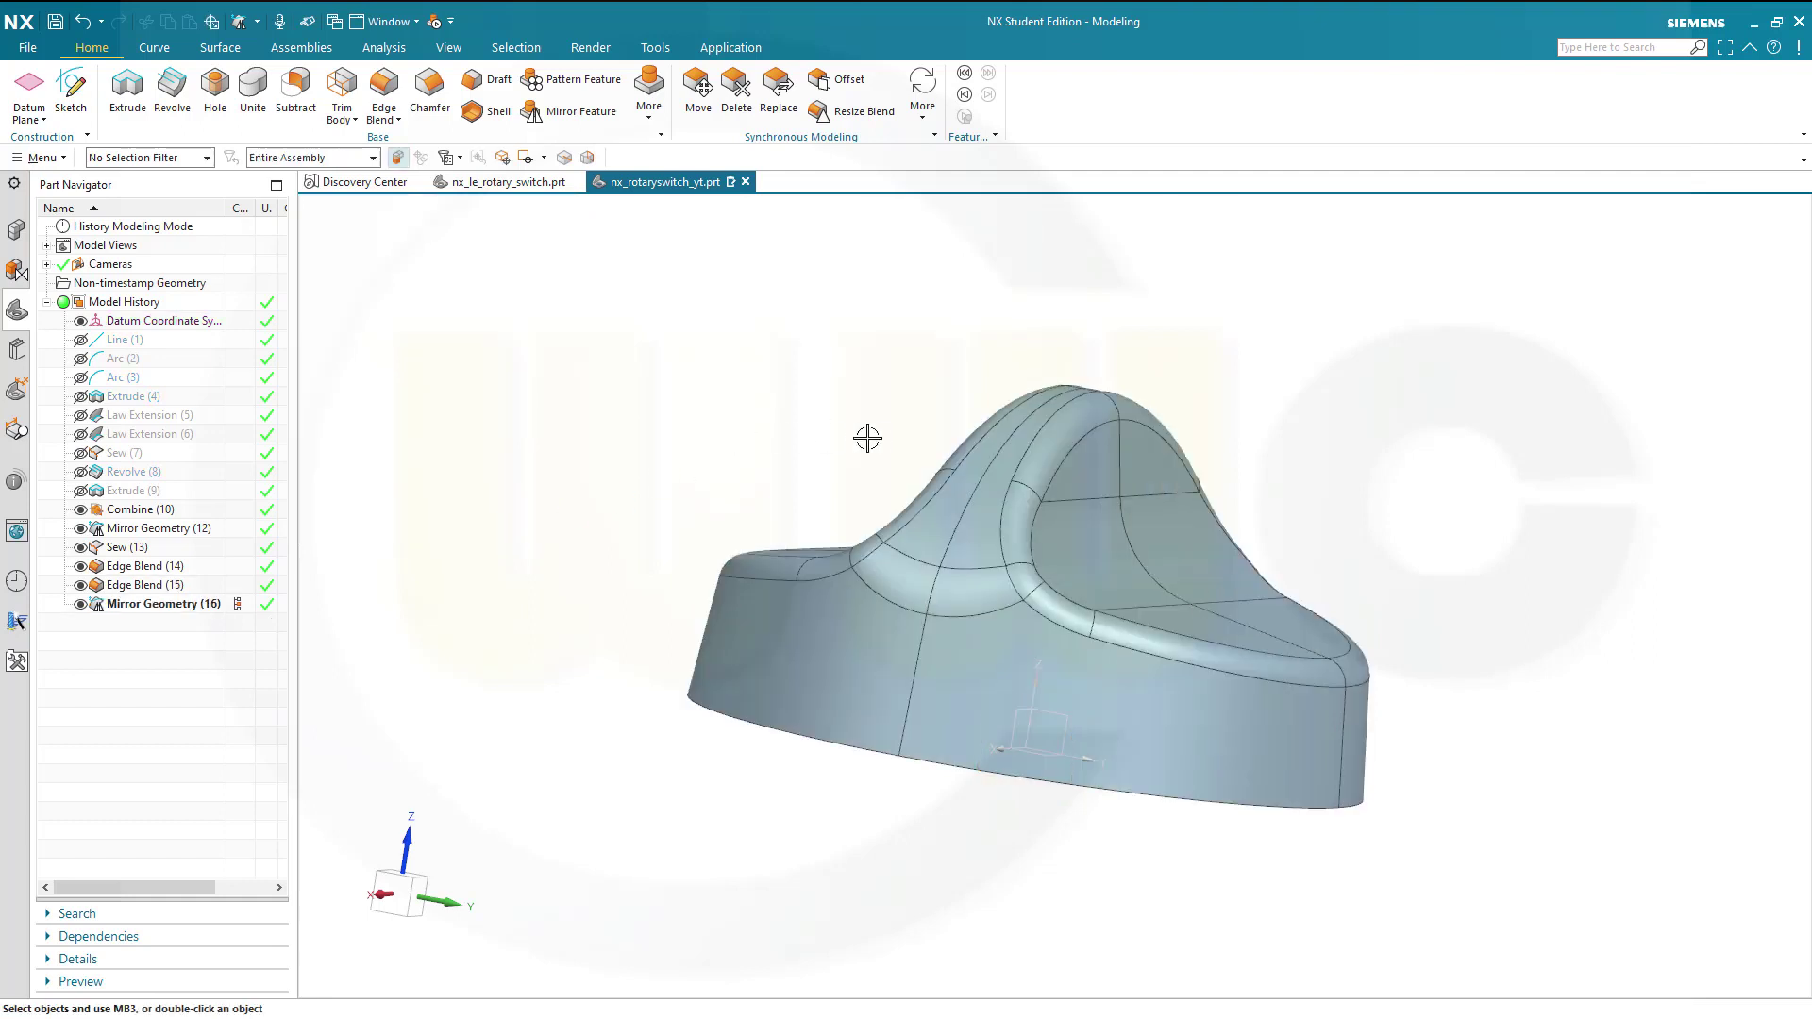
middle_drag(868, 438, 795, 364)
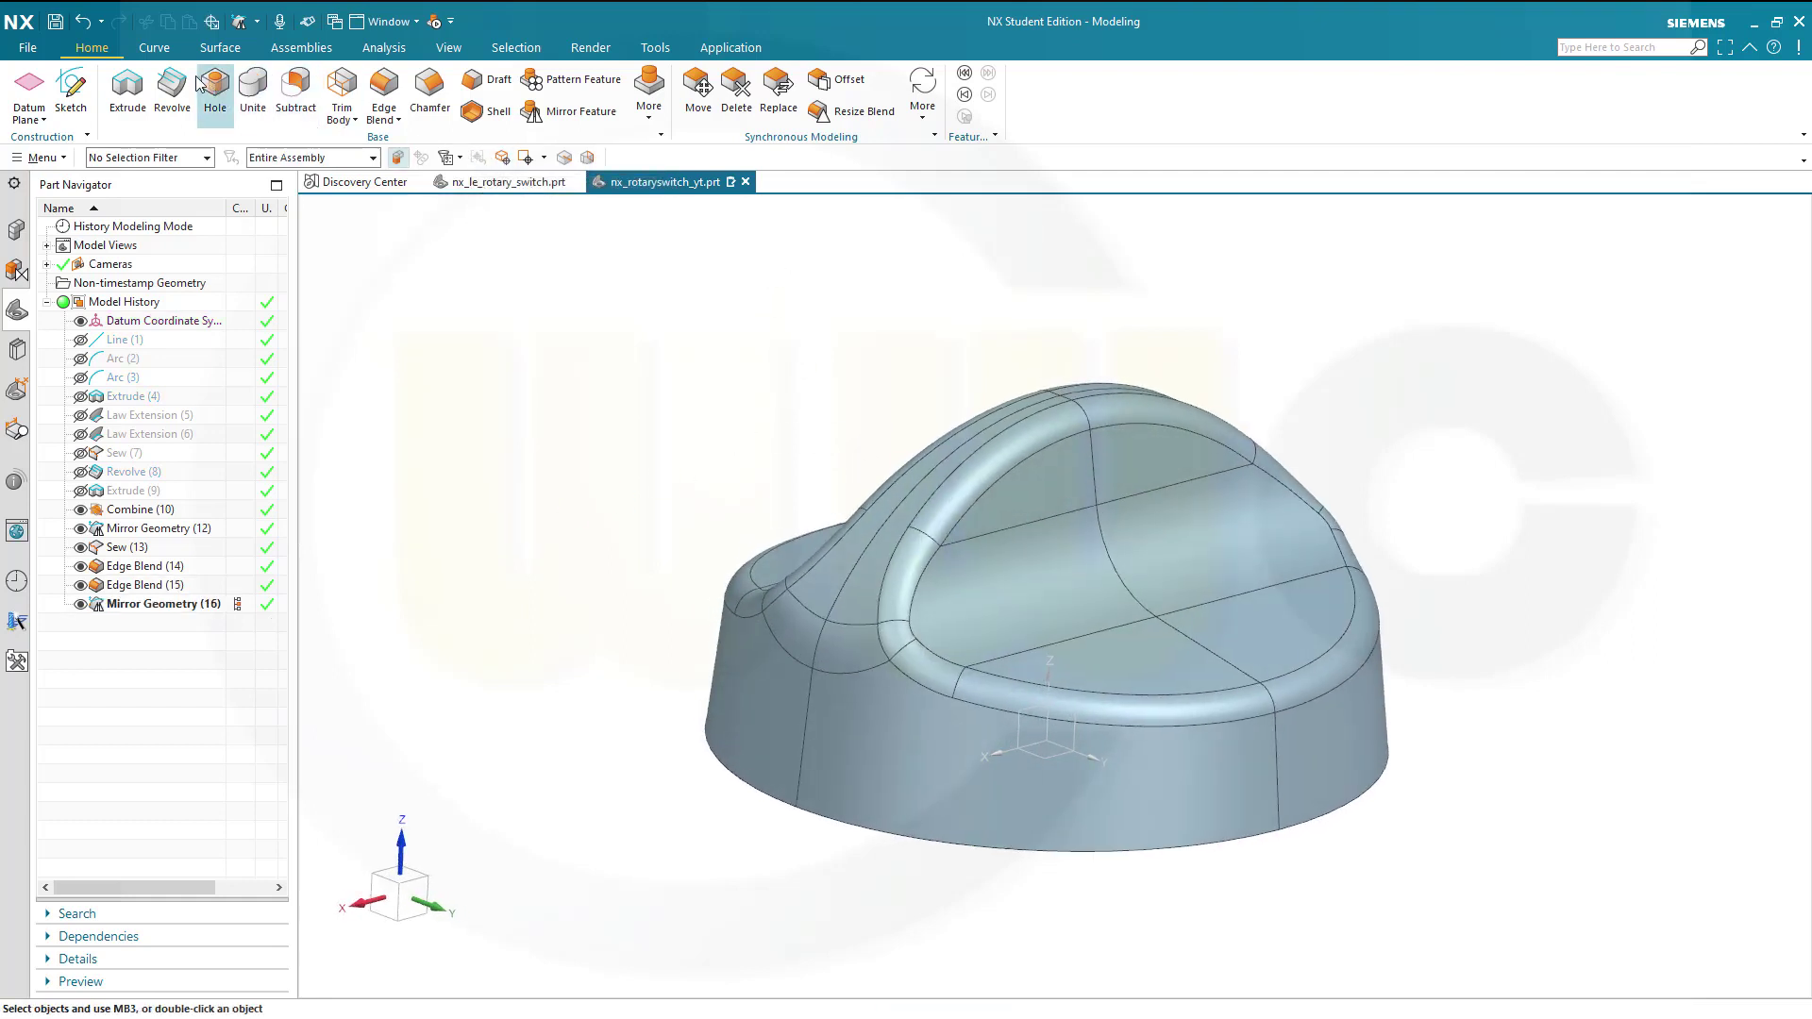
Sew the left half as target and the right half as tool into one sheet body.
click(223, 49)
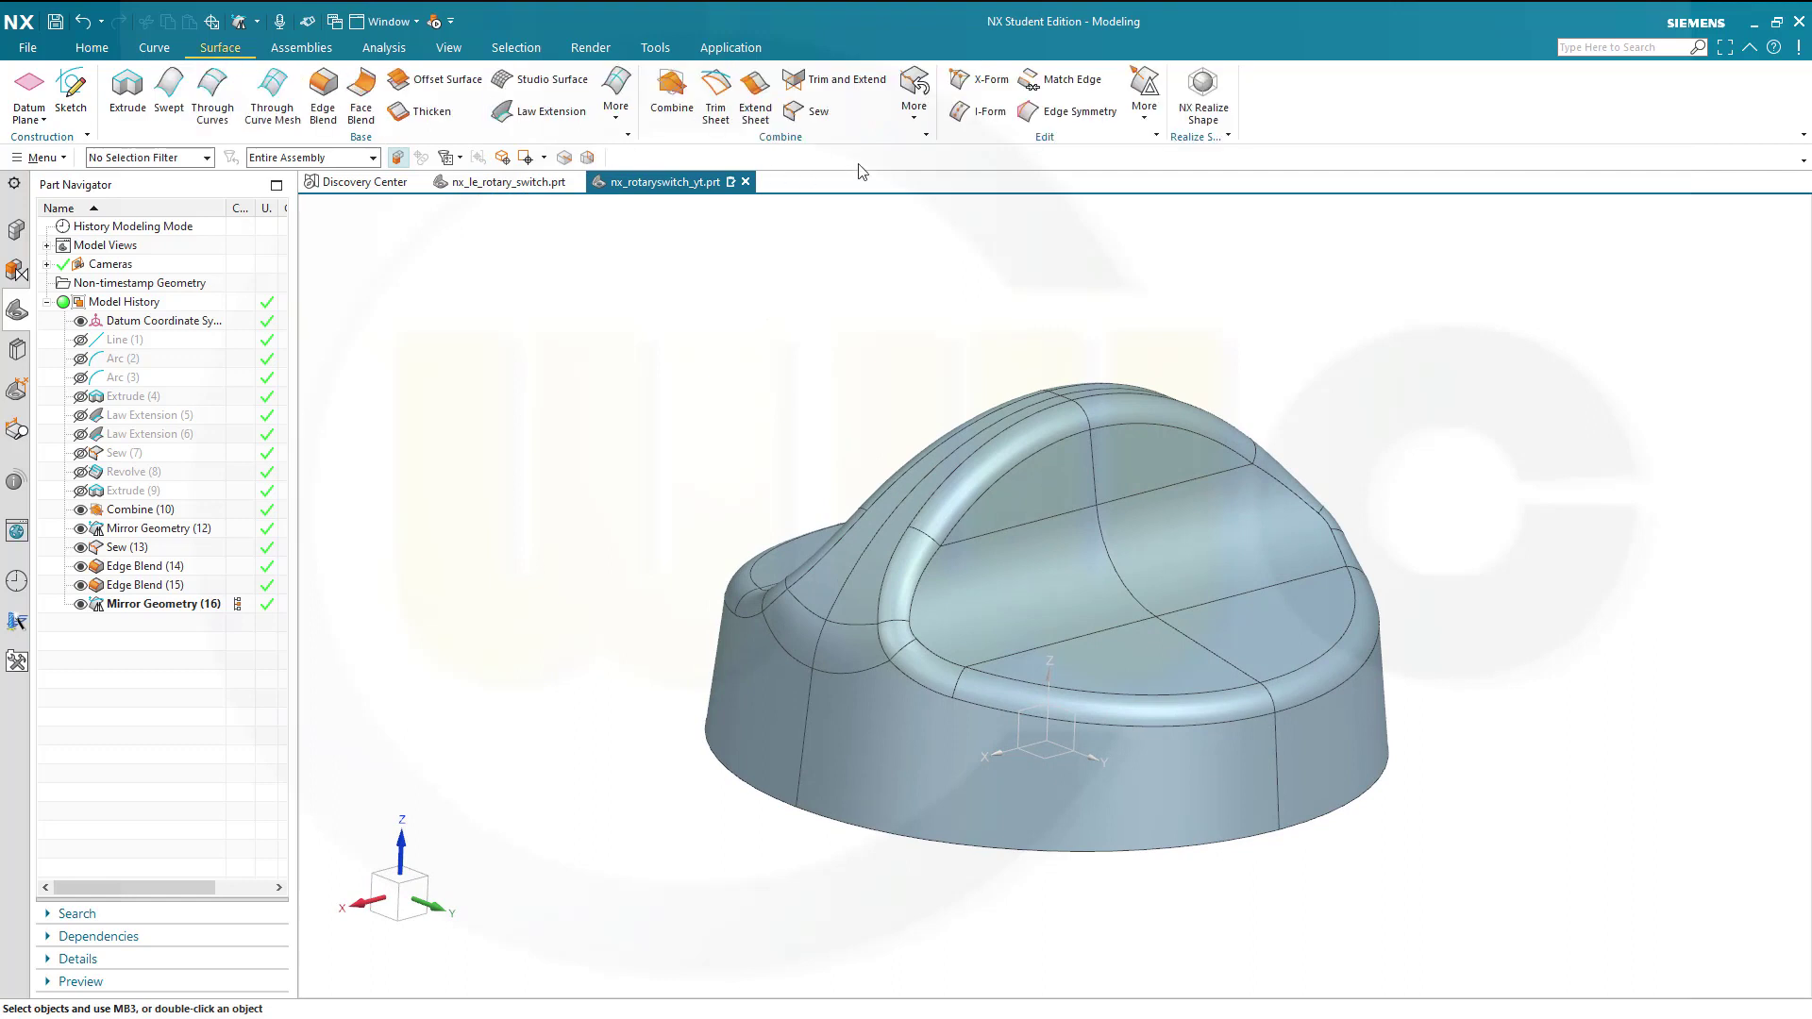
click(817, 113)
click(1011, 518)
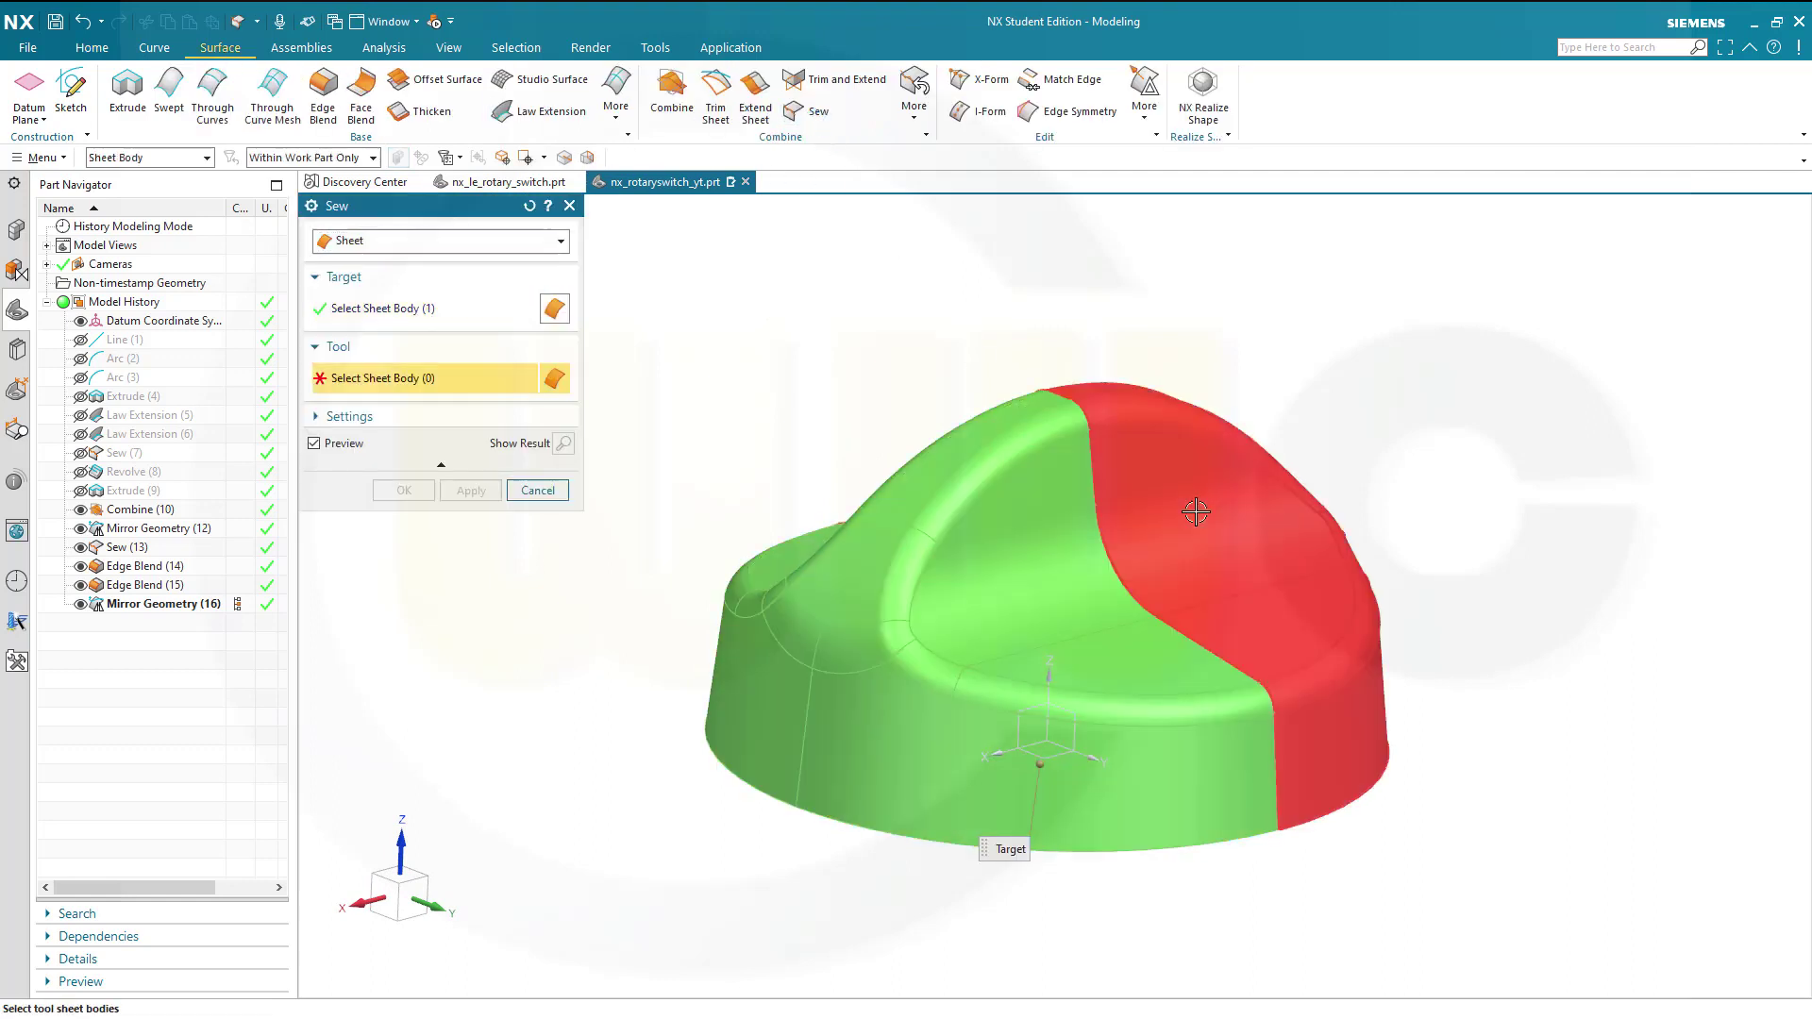
click(1199, 510)
click(404, 491)
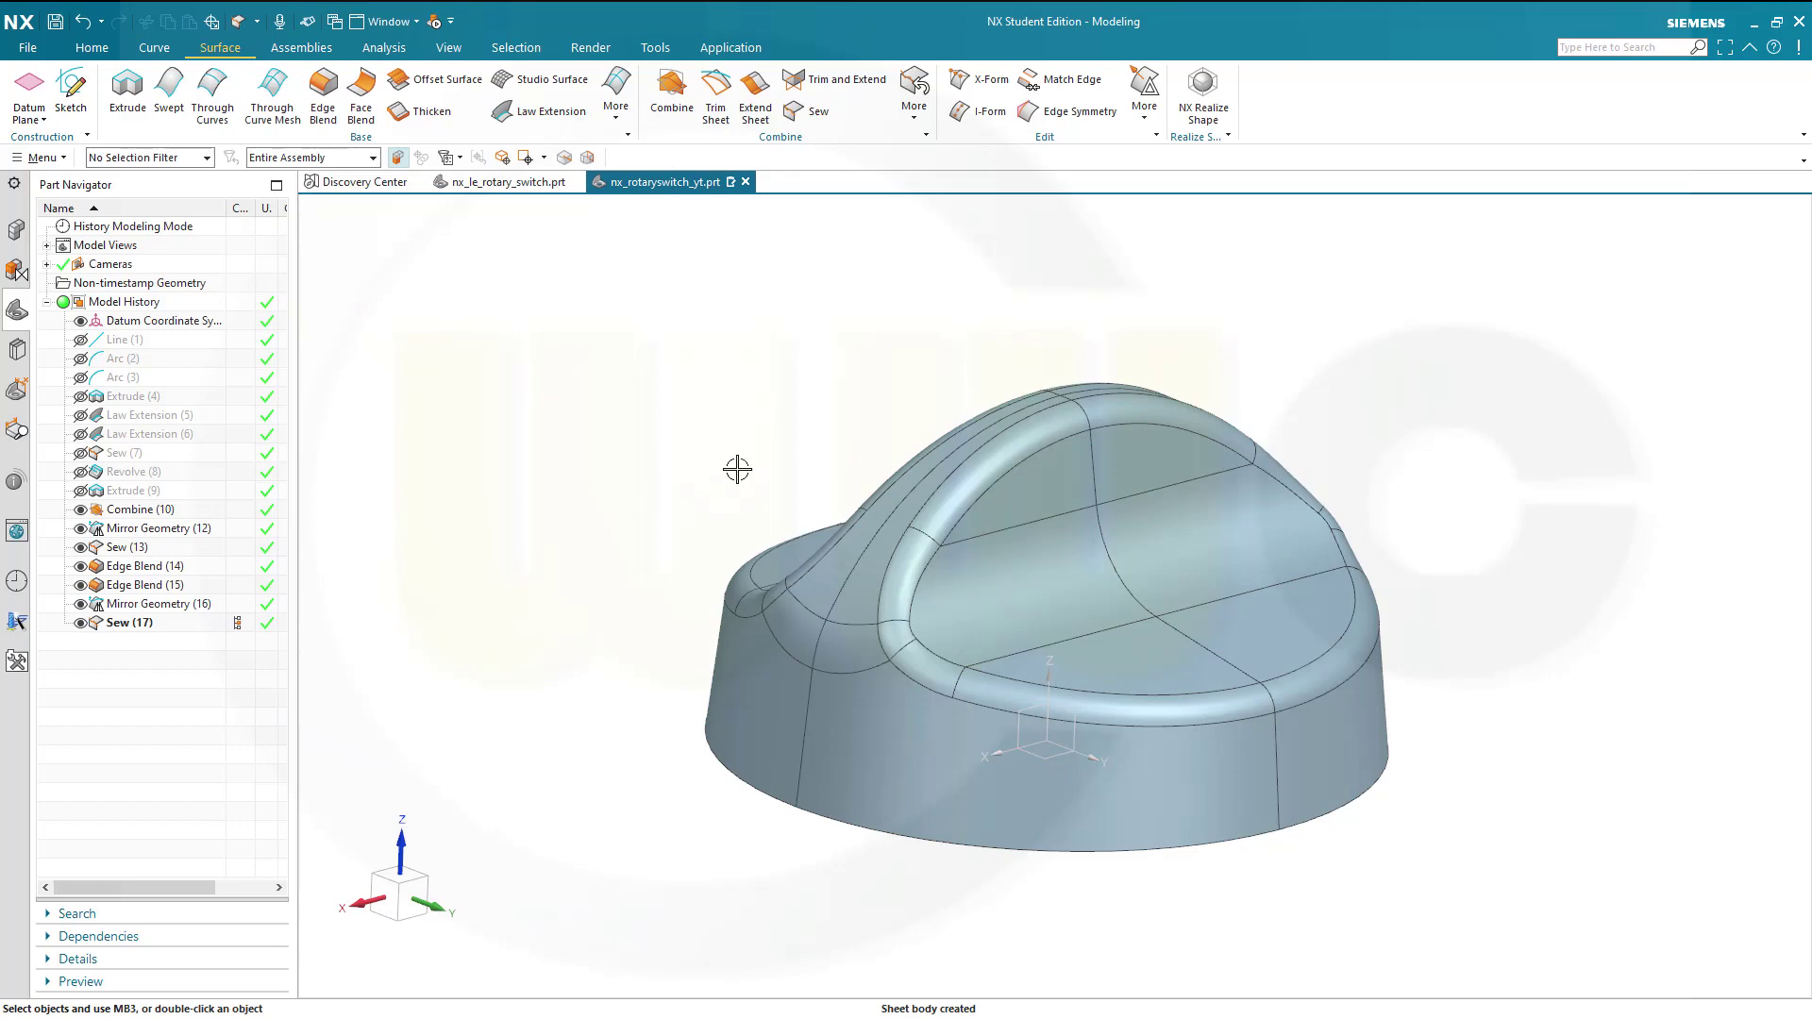